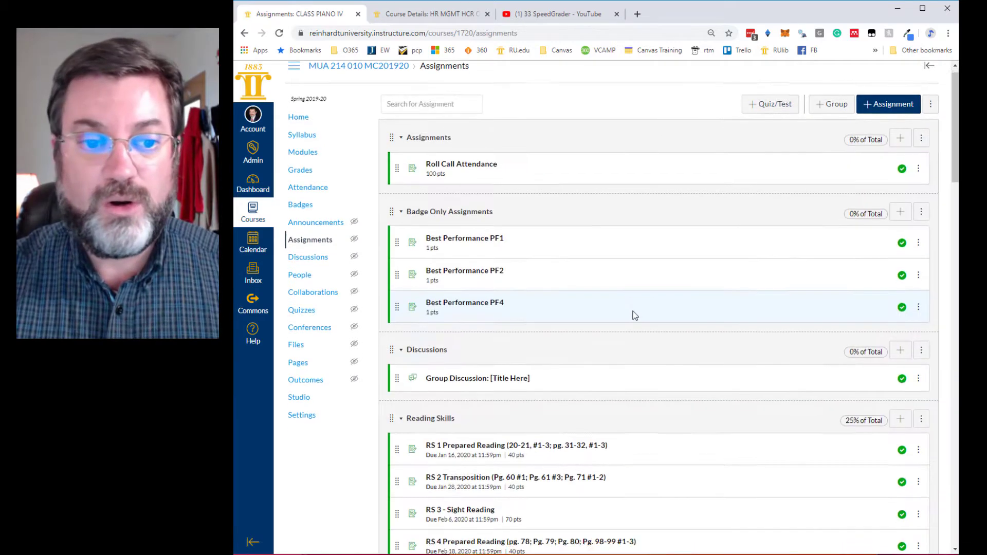
Open the RS 1 Prepared Reading assignment in the Reading Skills group and examine its Sight Reading rubric.
{"action": "scroll", "coordinate": [634, 315], "scroll_direction": "down", "scroll_amount": 6}
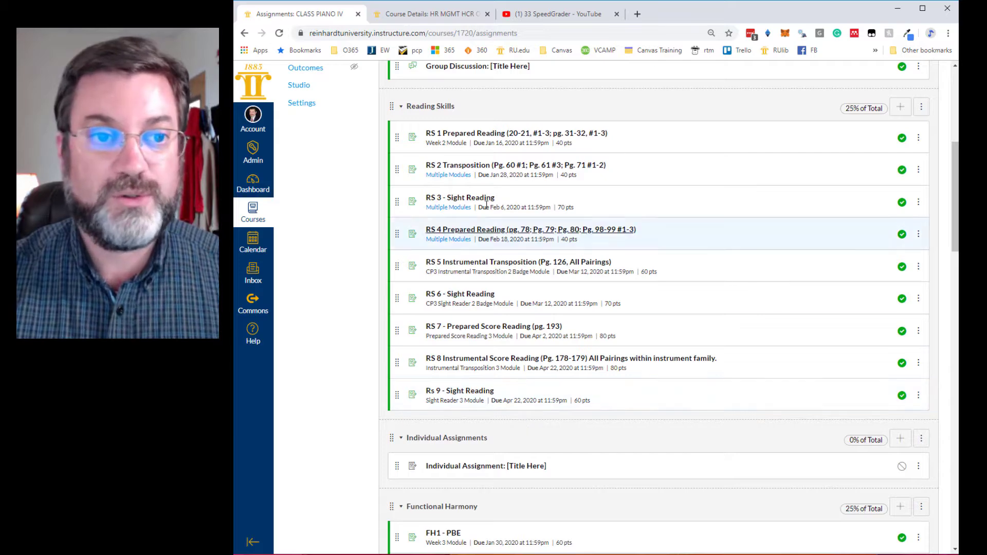
{"action": "left_click", "coordinate": [476, 135]}
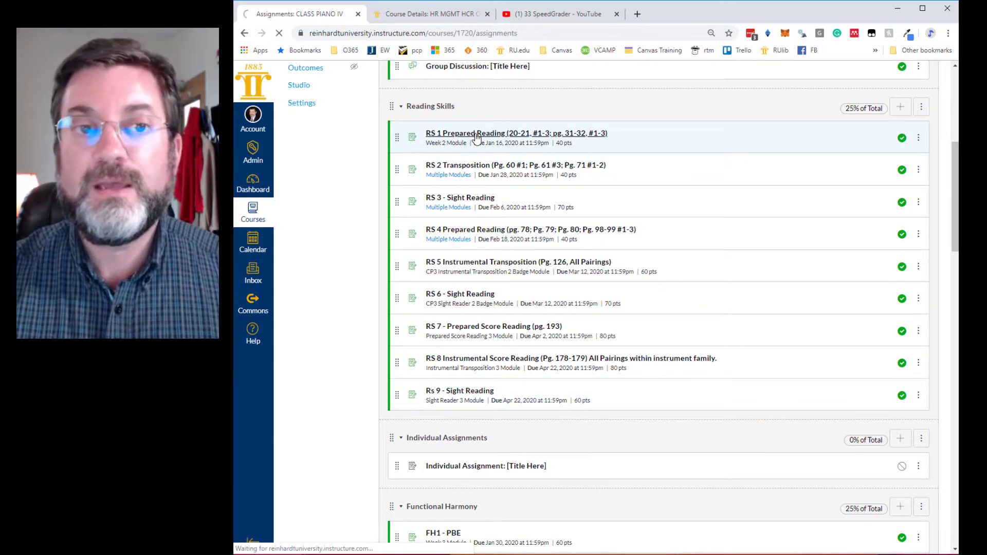
{"action": "scroll", "coordinate": [538, 308], "scroll_direction": "down", "scroll_amount": 1}
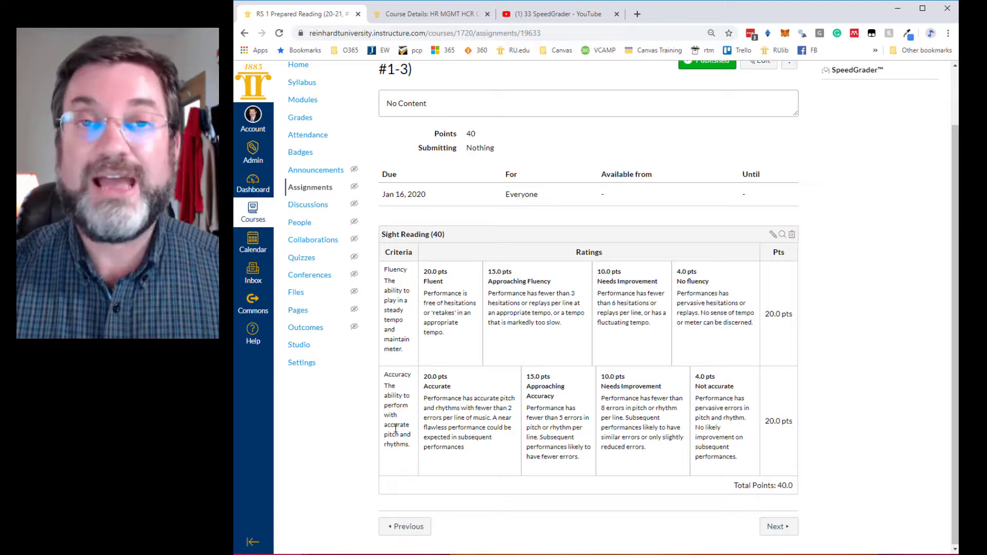
Return to the assignment list, open PF 1 - Performance, and examine the criteria and ratings of its rubric.
{"action": "left_click", "coordinate": [309, 193]}
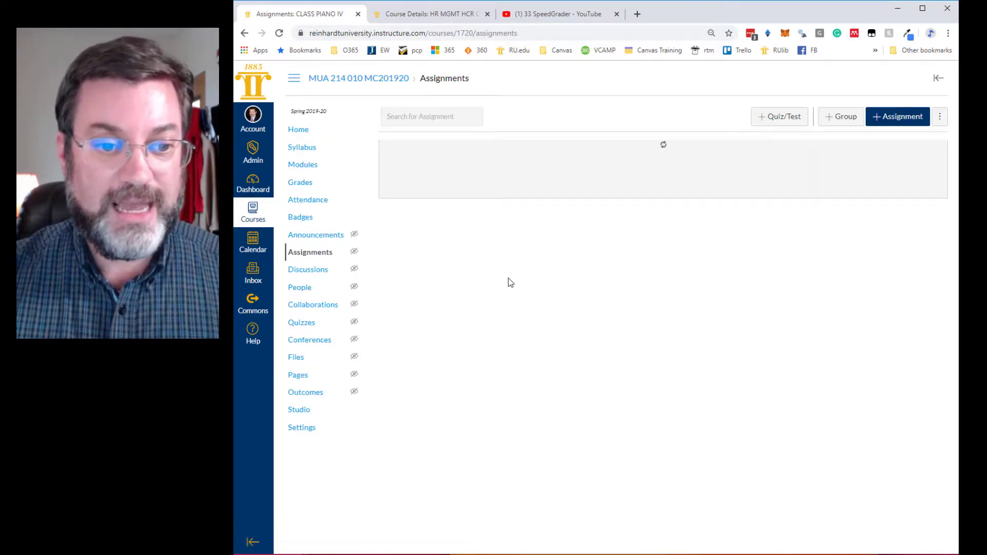
{"action": "scroll", "coordinate": [509, 284], "scroll_direction": "down", "scroll_amount": 9}
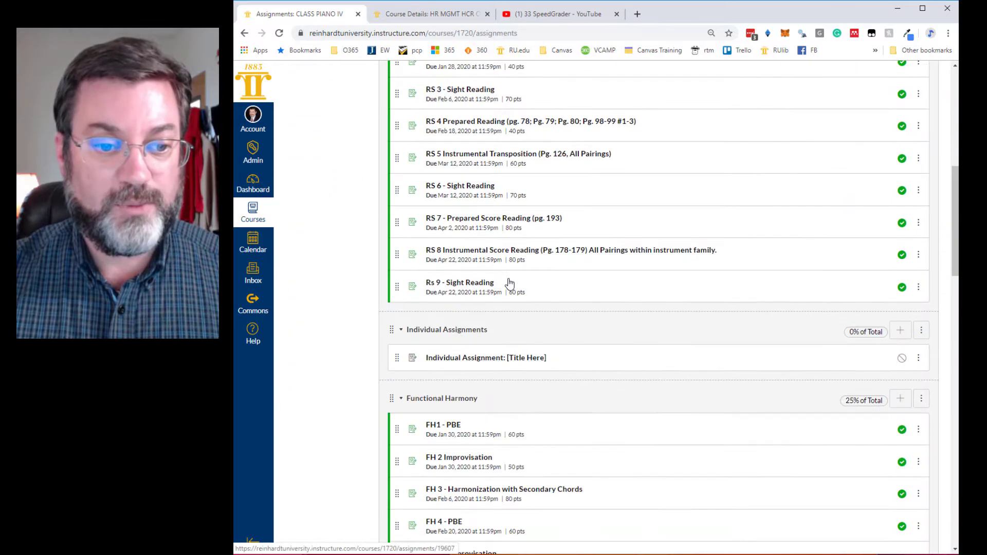
{"action": "scroll", "coordinate": [508, 283], "scroll_direction": "down", "scroll_amount": 15}
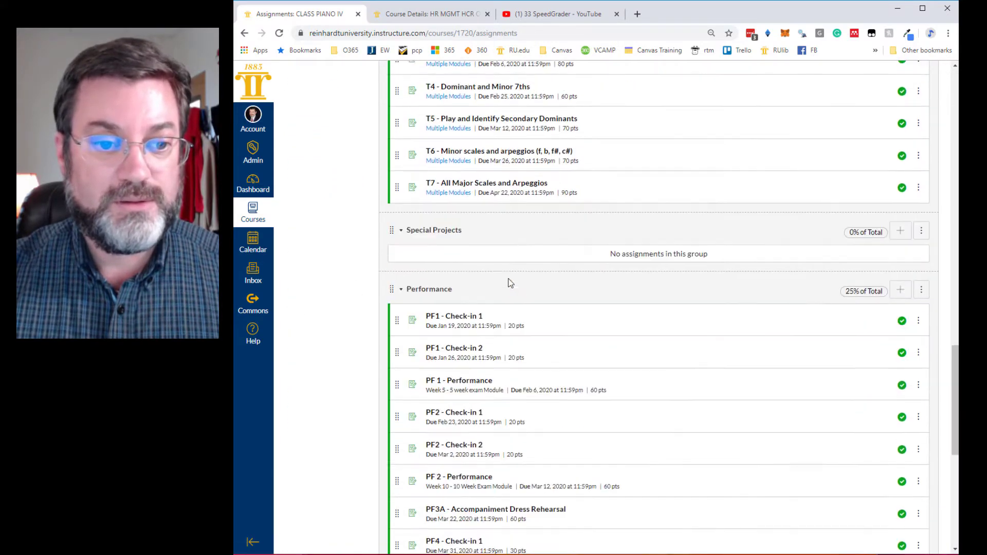
{"action": "scroll", "coordinate": [501, 272], "scroll_direction": "down", "scroll_amount": 1}
{"action": "left_click", "coordinate": [459, 215]}
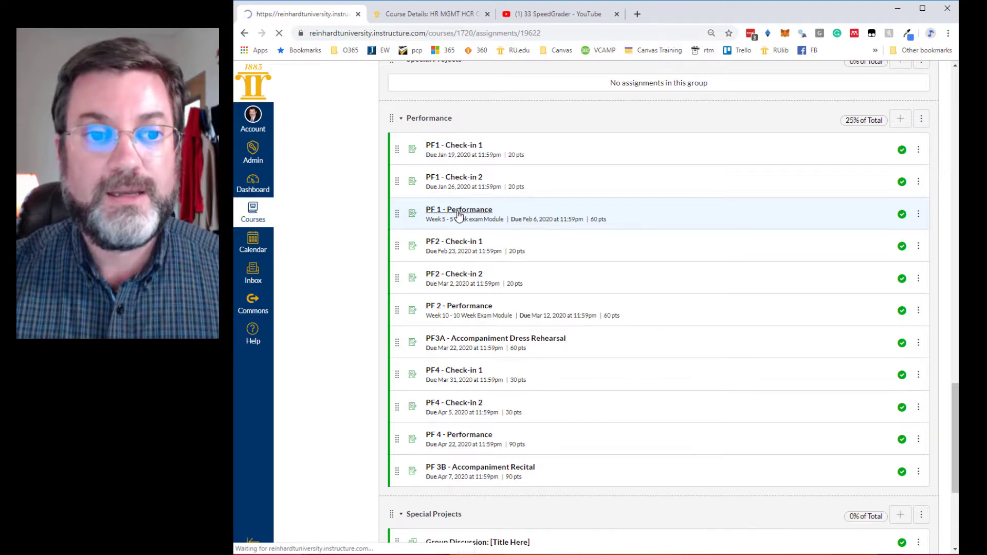
{"action": "scroll", "coordinate": [558, 316], "scroll_direction": "down", "scroll_amount": 5}
{"action": "scroll", "coordinate": [557, 316], "scroll_direction": "down", "scroll_amount": 1}
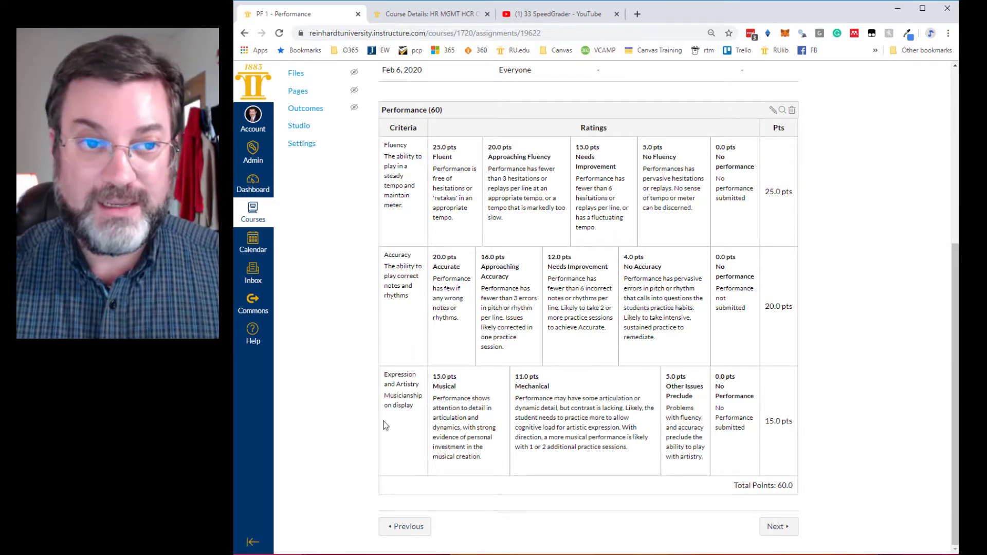
Open T4 - Dominant and Minor 7ths from the Technic group and examine its embedded videos and Technic Rubric.
{"action": "scroll", "coordinate": [386, 425], "scroll_direction": "up", "scroll_amount": 5}
{"action": "left_click", "coordinate": [314, 187]}
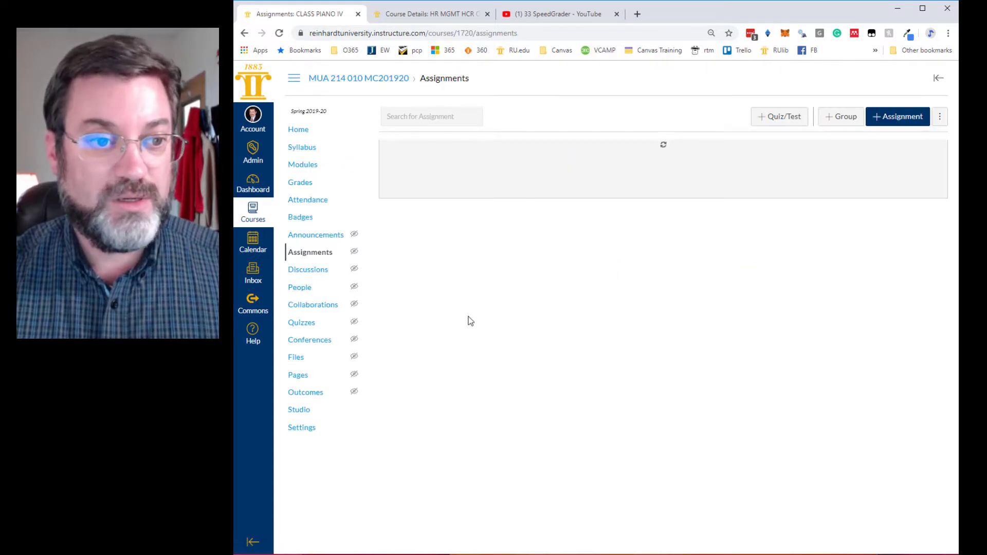
{"action": "scroll", "coordinate": [470, 321], "scroll_direction": "down", "scroll_amount": 10}
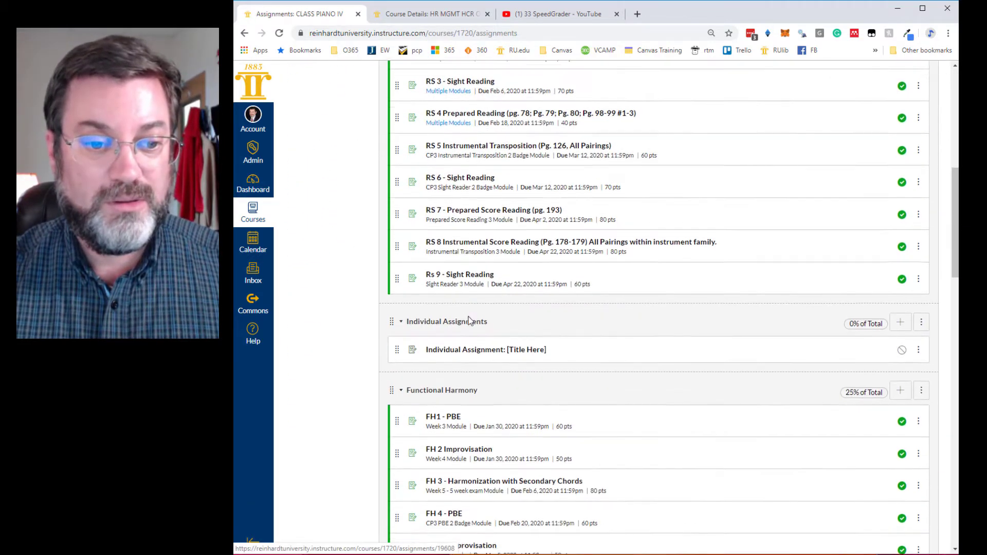
{"action": "scroll", "coordinate": [470, 321], "scroll_direction": "down", "scroll_amount": 12}
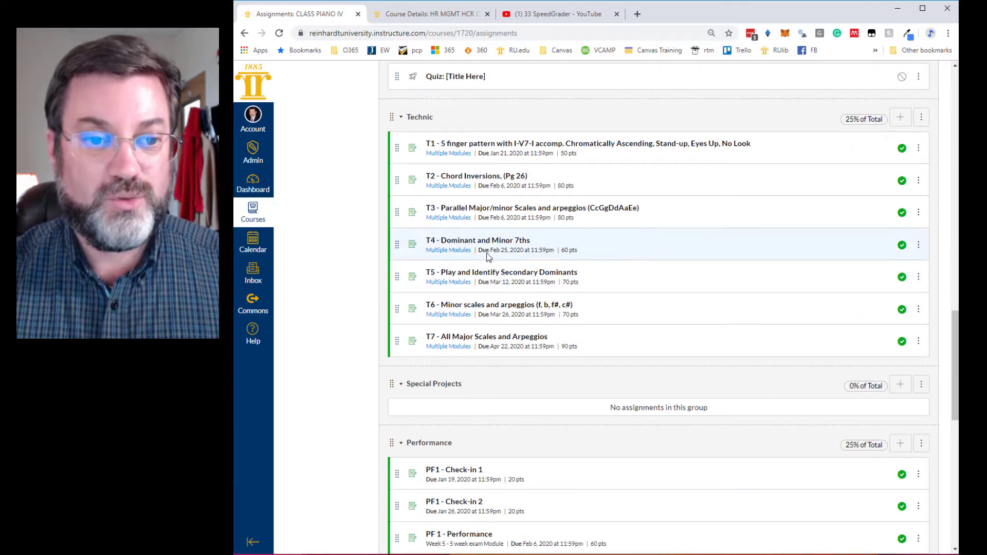
{"action": "left_click", "coordinate": [487, 242]}
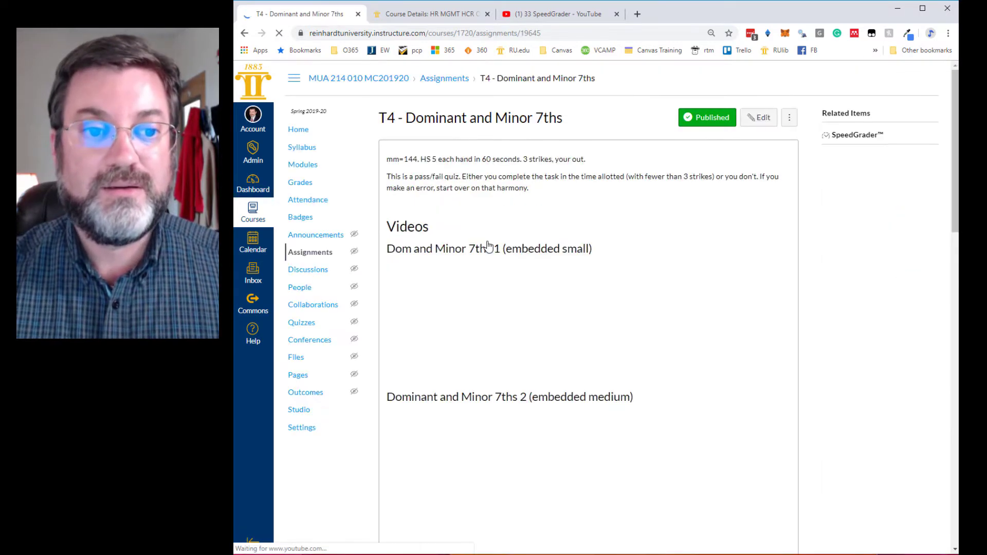
{"action": "scroll", "coordinate": [582, 344], "scroll_direction": "down", "scroll_amount": 20}
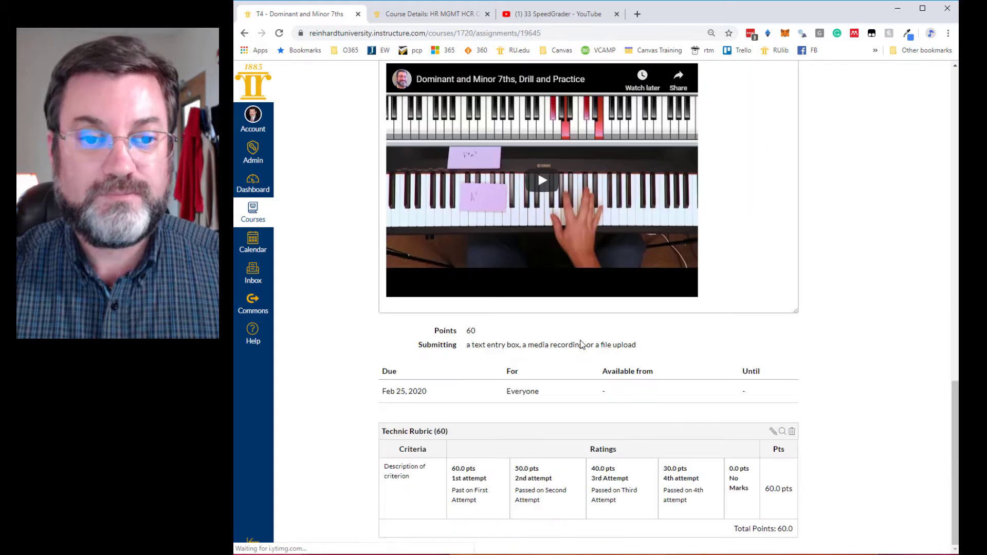
{"action": "scroll", "coordinate": [581, 344], "scroll_direction": "up", "scroll_amount": 20}
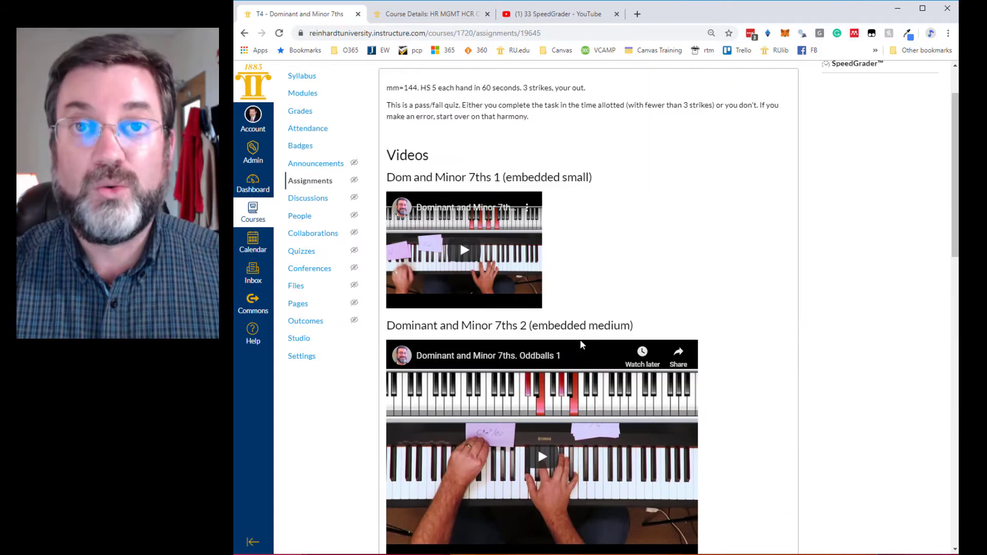
{"action": "scroll", "coordinate": [580, 341], "scroll_direction": "down", "scroll_amount": 15}
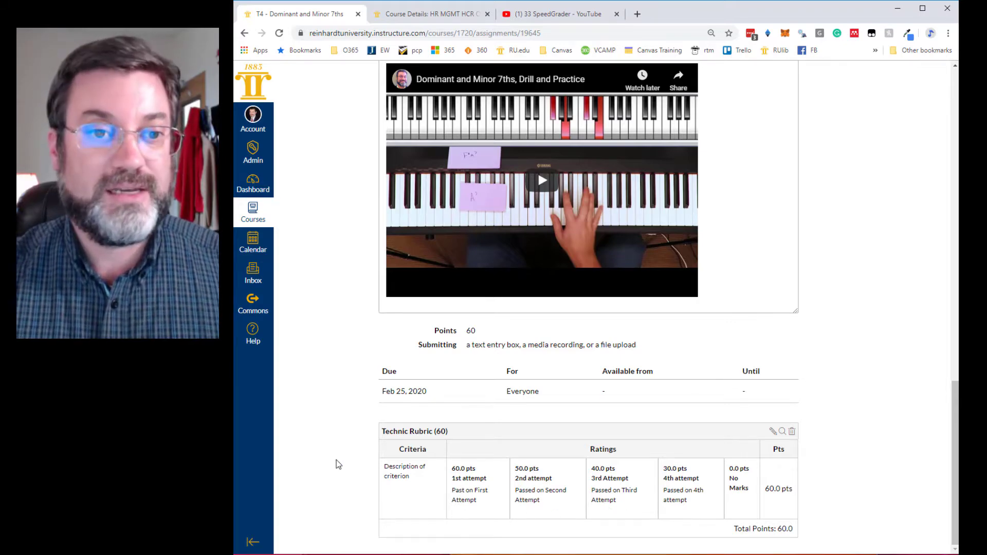
Go back to the assignment list, reopen PF 1 - Performance, and launch SpeedGrader for it.
{"action": "scroll", "coordinate": [336, 463], "scroll_direction": "up", "scroll_amount": 5}
{"action": "scroll", "coordinate": [336, 459], "scroll_direction": "up", "scroll_amount": 10}
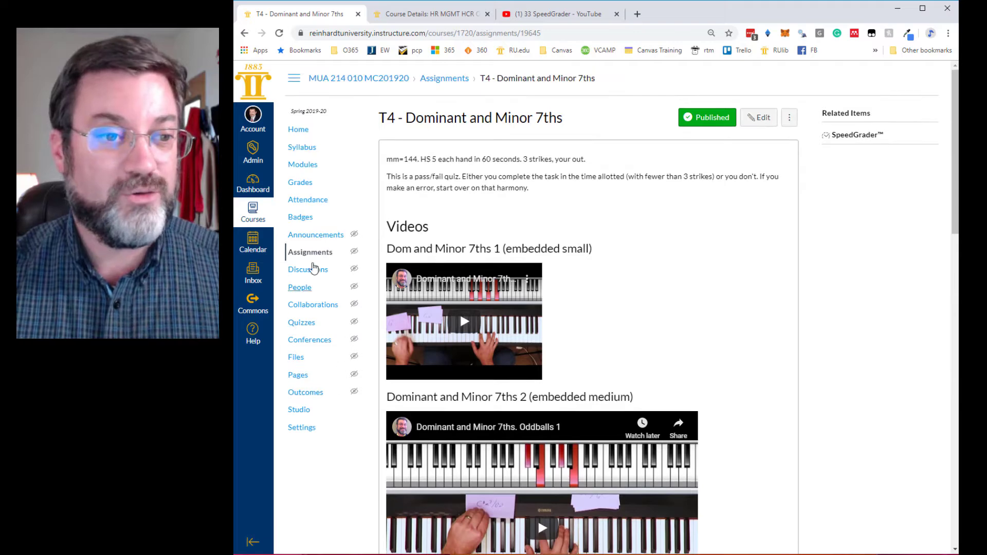
{"action": "left_click", "coordinate": [308, 252]}
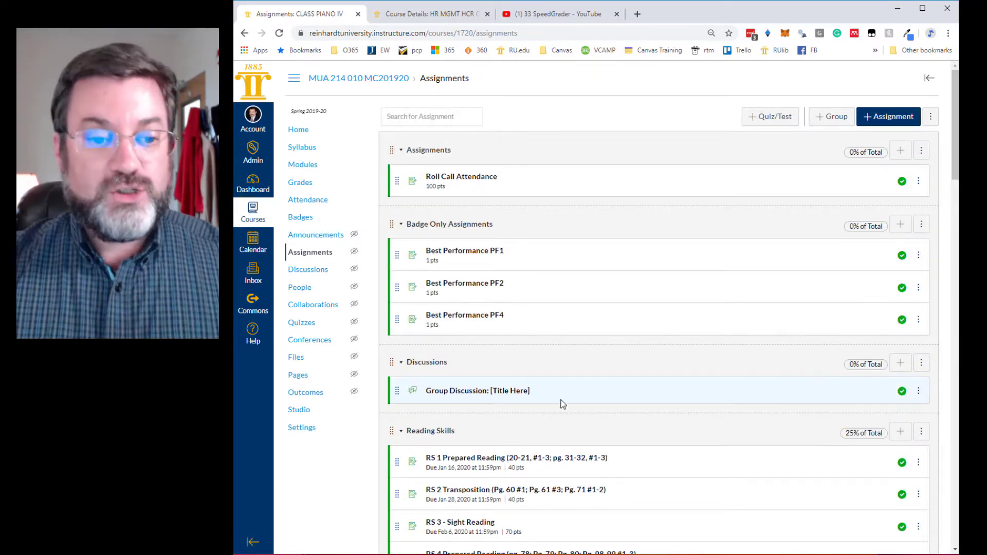
{"action": "scroll", "coordinate": [562, 404], "scroll_direction": "down", "scroll_amount": 2}
{"action": "scroll", "coordinate": [561, 404], "scroll_direction": "down", "scroll_amount": 10}
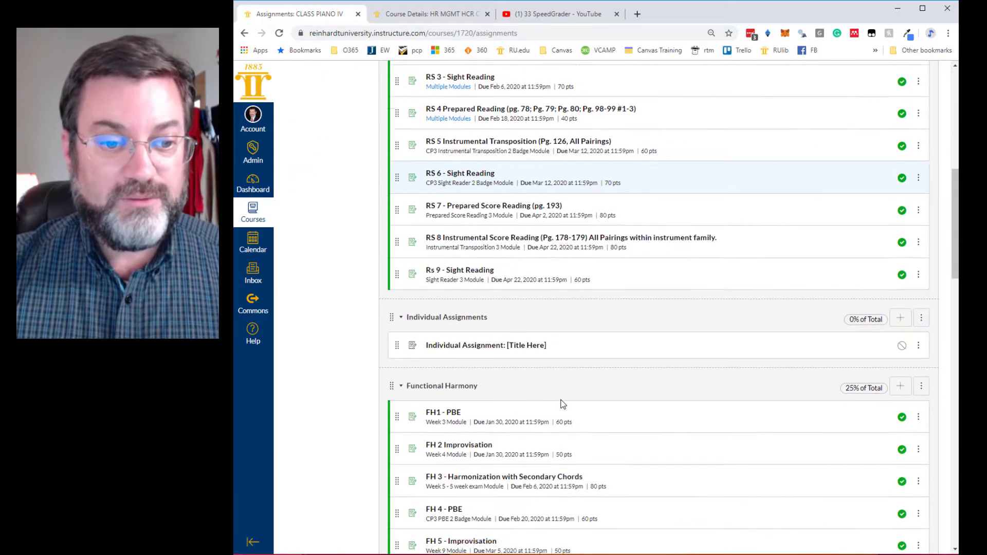
{"action": "scroll", "coordinate": [562, 404], "scroll_direction": "down", "scroll_amount": 12}
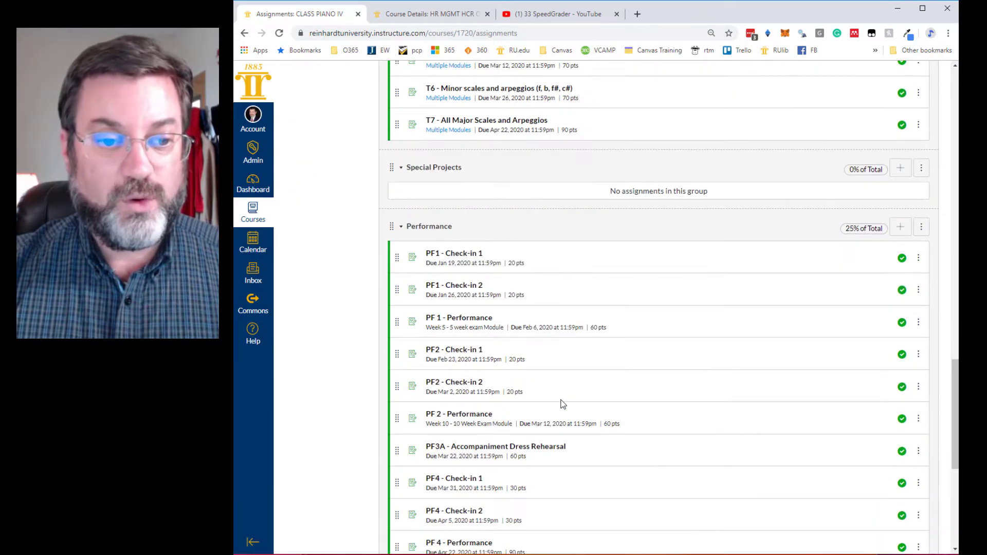
{"action": "left_click", "coordinate": [462, 322]}
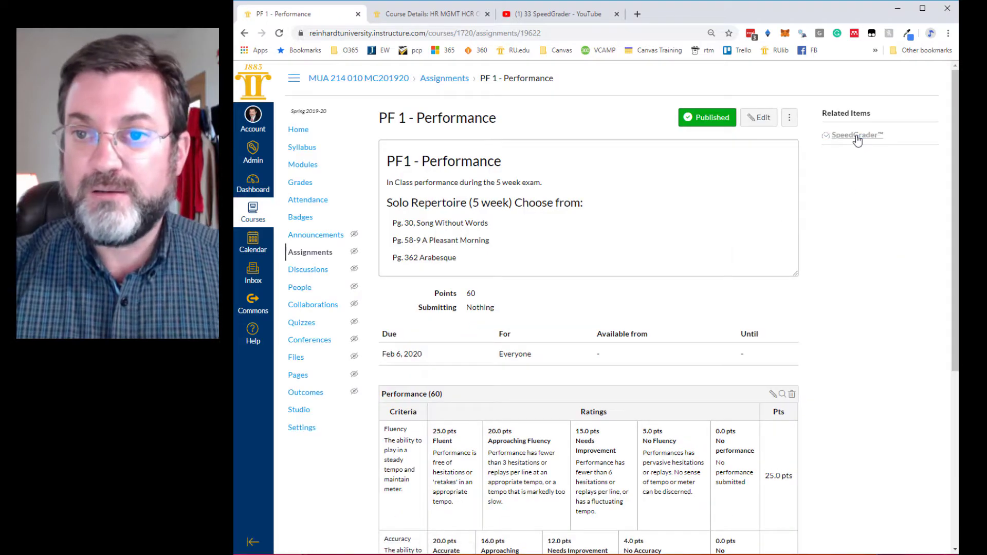
{"action": "left_click", "coordinate": [858, 140]}
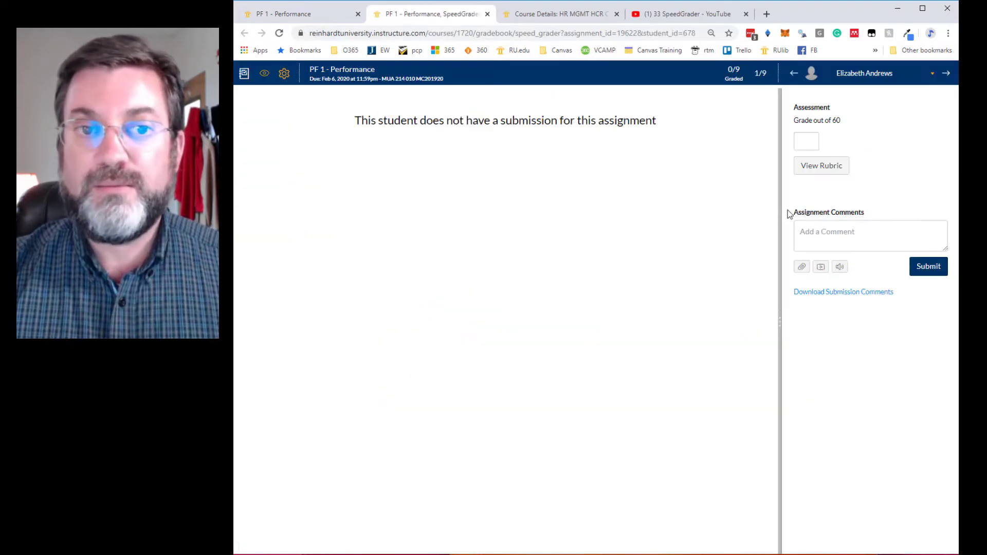
Widen the grading pane and rate the first student in the rubric: Fluent 25 pts, Approaching Accuracy 16 pts, Mechanical 11 pts.
{"action": "left_click", "coordinate": [871, 76]}
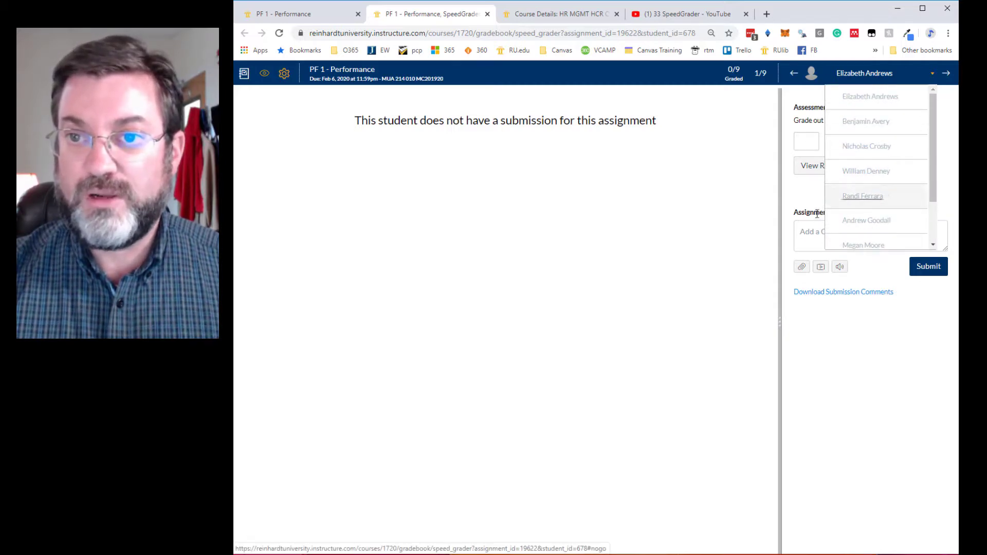
{"action": "left_click_drag", "start_coordinate": [779, 322], "coordinate": [583, 322]}
{"action": "left_click", "coordinate": [634, 165]}
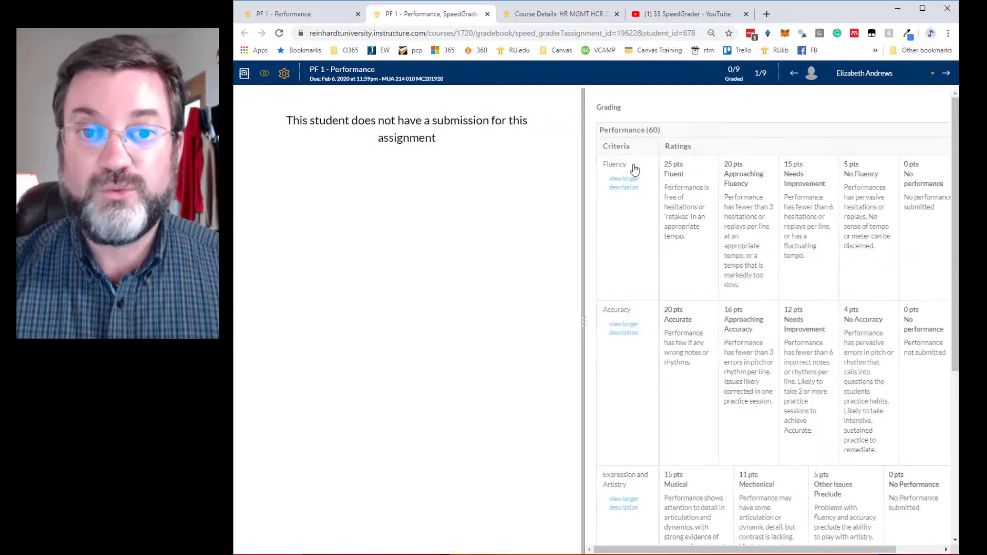
{"action": "left_click", "coordinate": [679, 215]}
{"action": "left_click", "coordinate": [747, 390]}
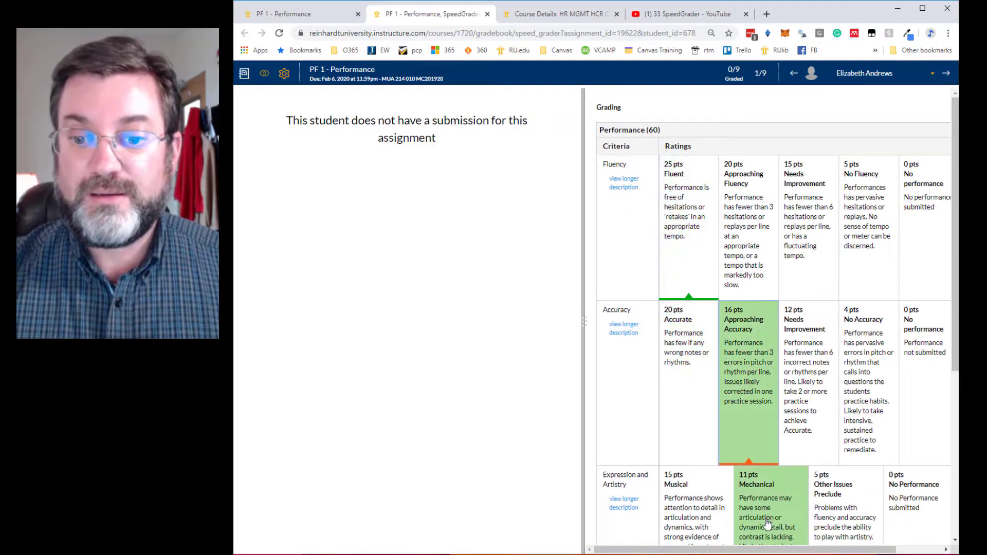
{"action": "left_click", "coordinate": [766, 524]}
Widen the grading pane until the points column shows, and review the rubric's selected ratings, criterion points and comment area.
{"action": "scroll", "coordinate": [797, 453], "scroll_direction": "down", "scroll_amount": 4}
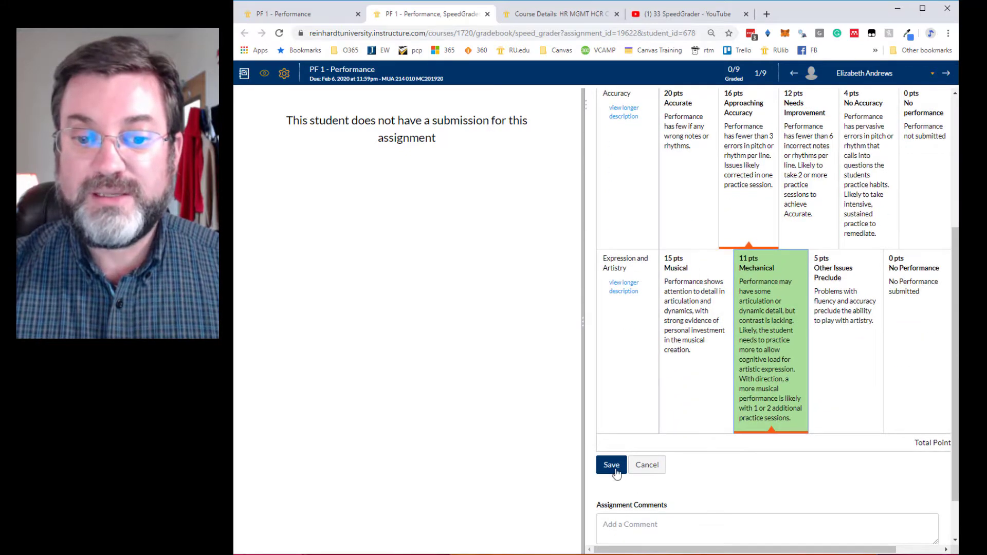
{"action": "scroll", "coordinate": [656, 438], "scroll_direction": "up", "scroll_amount": 5}
{"action": "scroll", "coordinate": [663, 441], "scroll_direction": "down", "scroll_amount": 5}
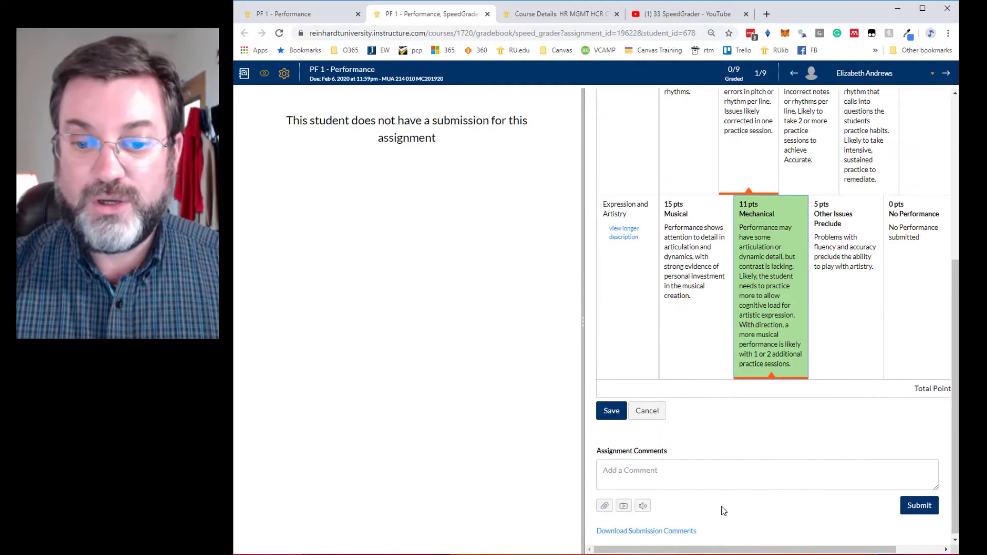
{"action": "left_click_drag", "start_coordinate": [583, 323], "coordinate": [504, 323]}
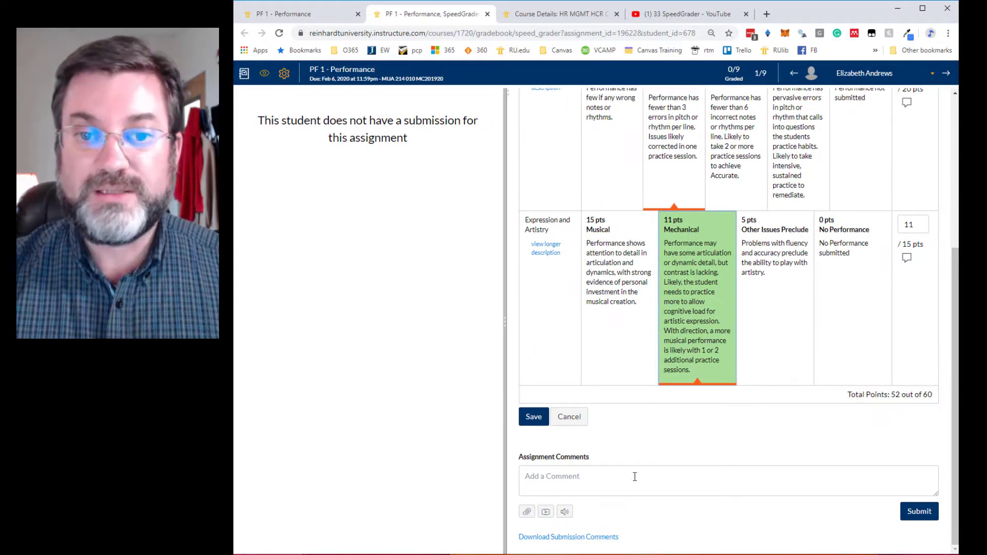
{"action": "scroll", "coordinate": [584, 403], "scroll_direction": "up", "scroll_amount": 5}
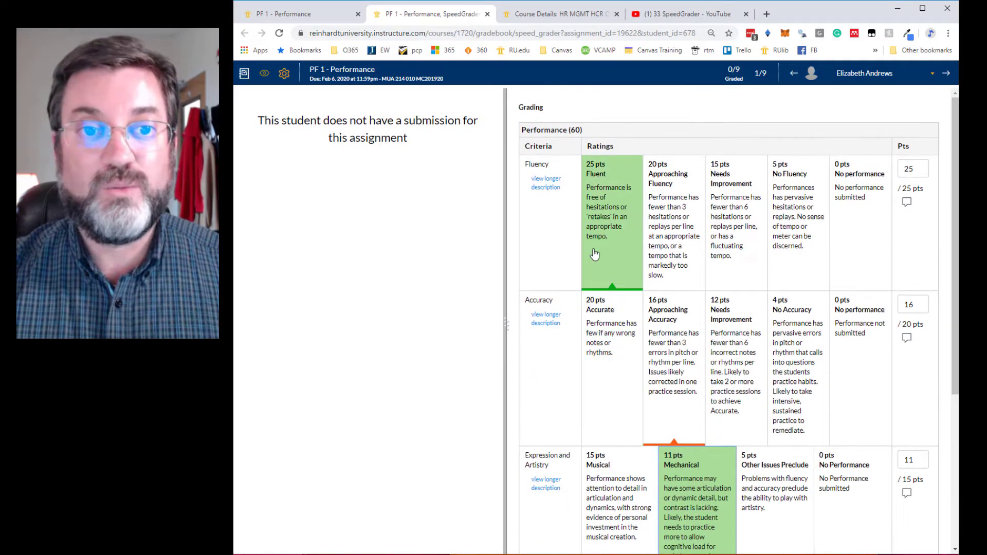
{"action": "scroll", "coordinate": [591, 360], "scroll_direction": "down", "scroll_amount": 4}
{"action": "scroll", "coordinate": [598, 326], "scroll_direction": "up", "scroll_amount": 5}
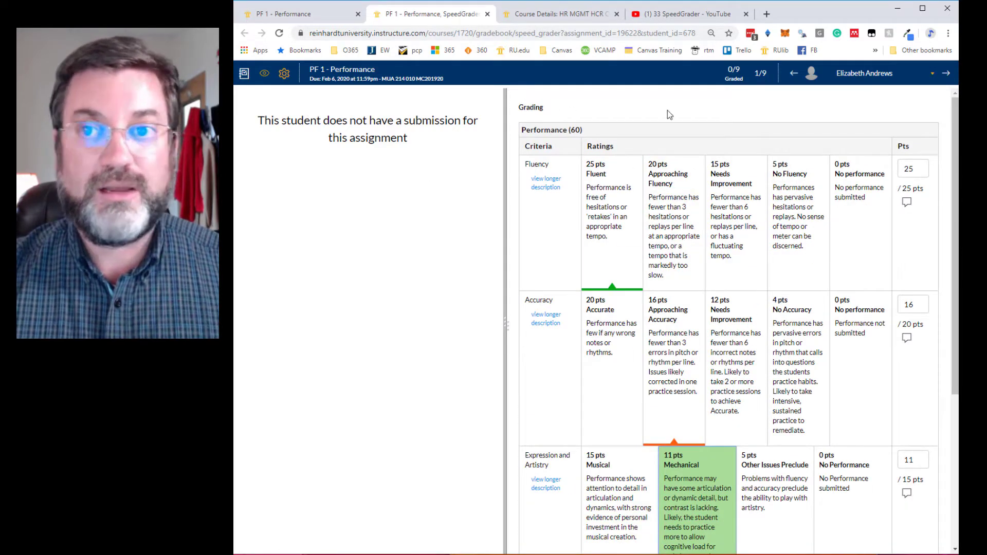
Leave SpeedGrader for the course's assignment list and open PF1 - Check-in 1 from the Performance group.
{"action": "left_click", "coordinate": [246, 74]}
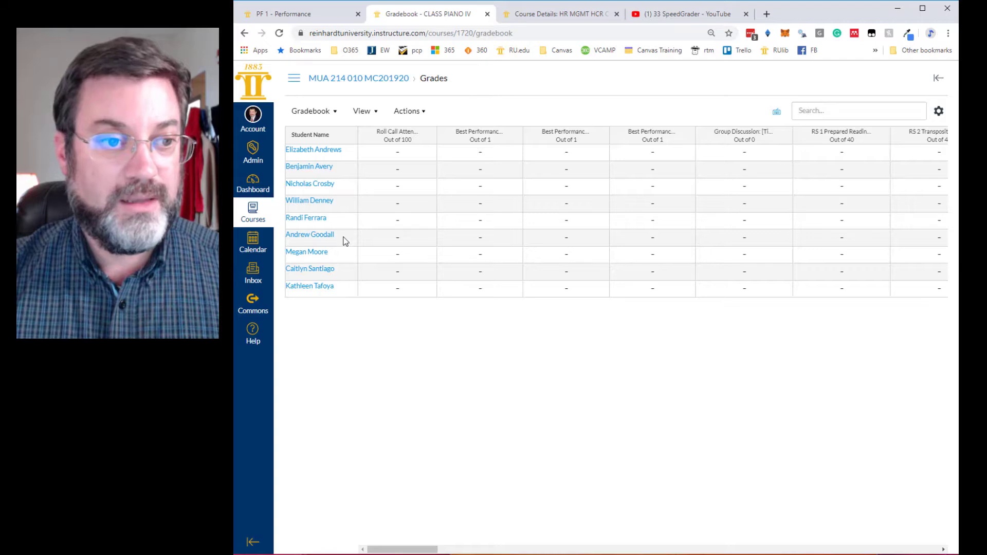
{"action": "left_click", "coordinate": [294, 79]}
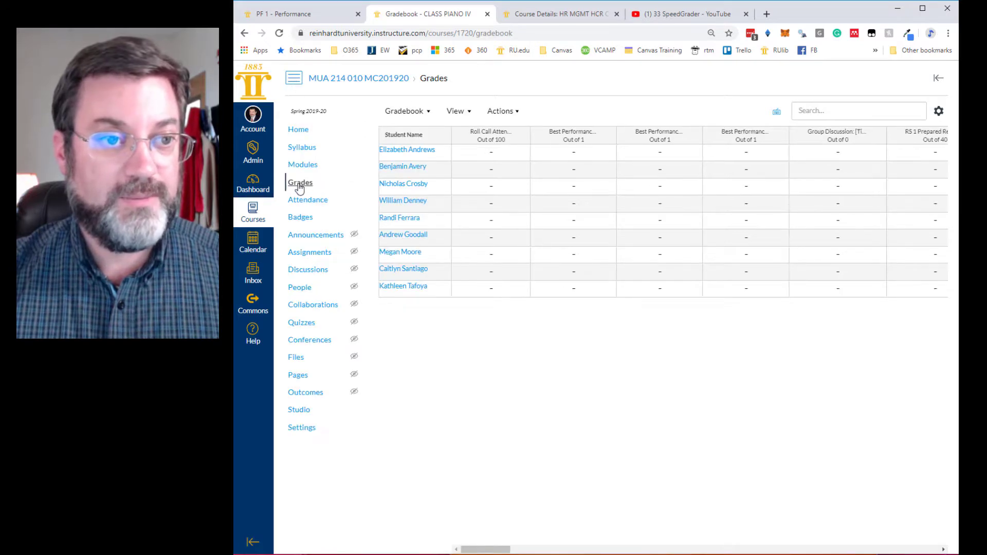
{"action": "left_click", "coordinate": [298, 254]}
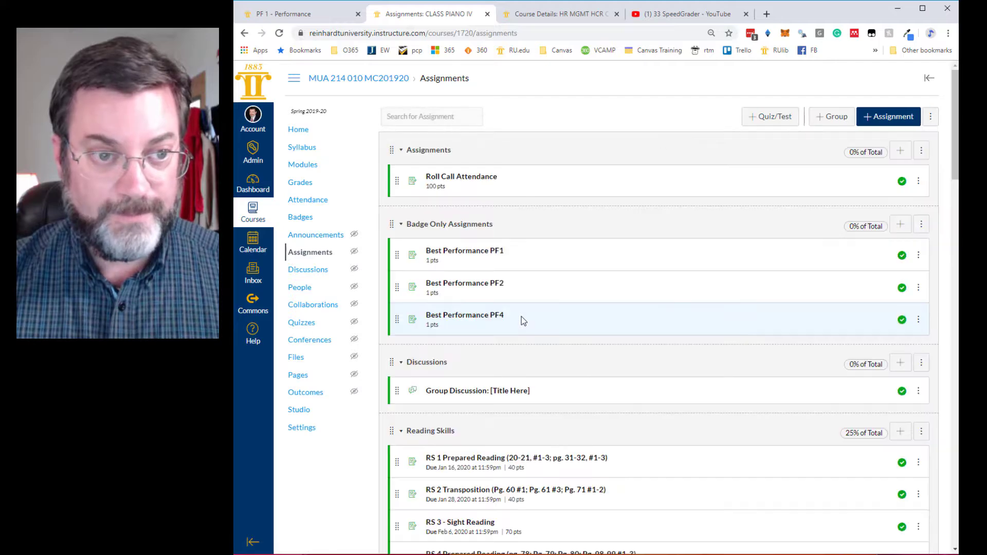
{"action": "scroll", "coordinate": [521, 316], "scroll_direction": "down", "scroll_amount": 10}
{"action": "scroll", "coordinate": [515, 320], "scroll_direction": "down", "scroll_amount": 9}
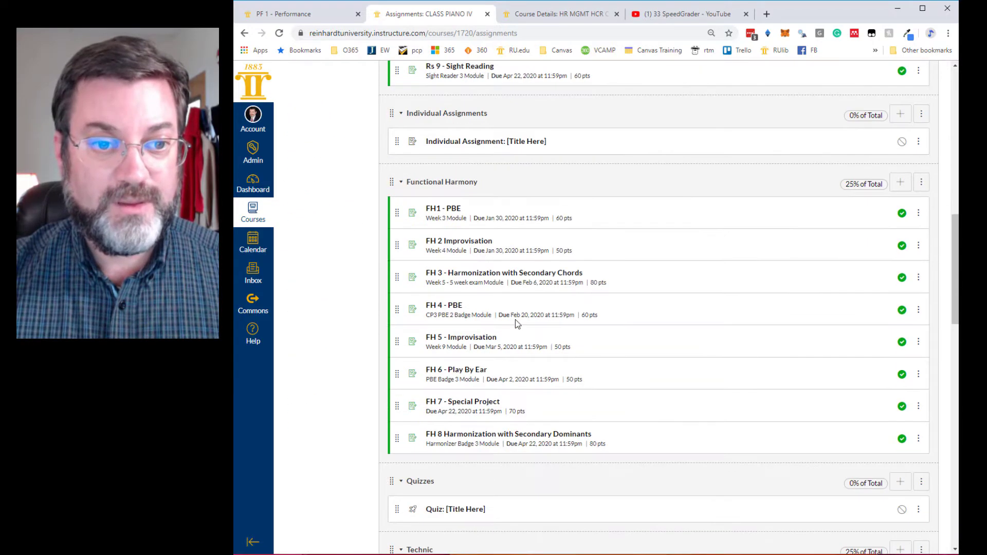
{"action": "scroll", "coordinate": [515, 319], "scroll_direction": "up", "scroll_amount": 5}
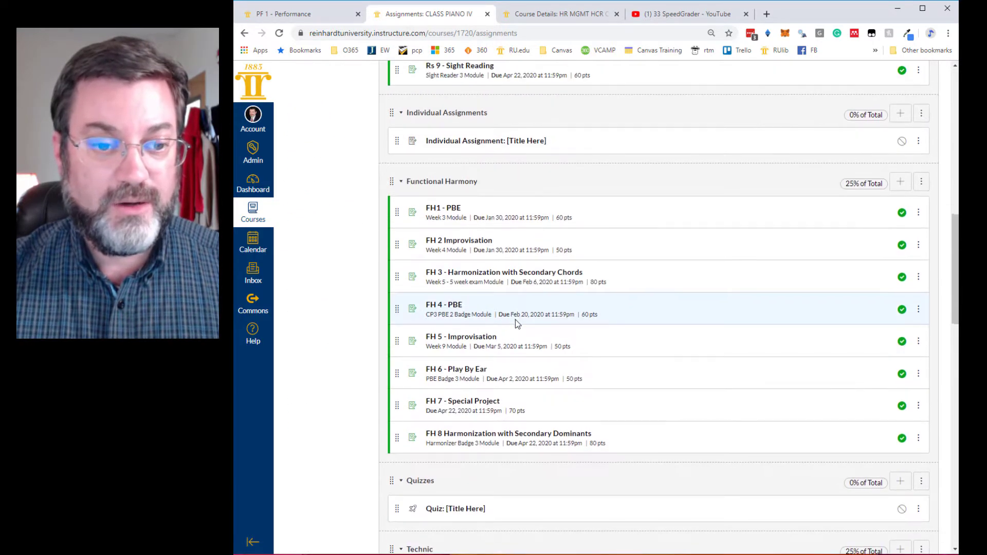
{"action": "scroll", "coordinate": [515, 323], "scroll_direction": "down", "scroll_amount": 14}
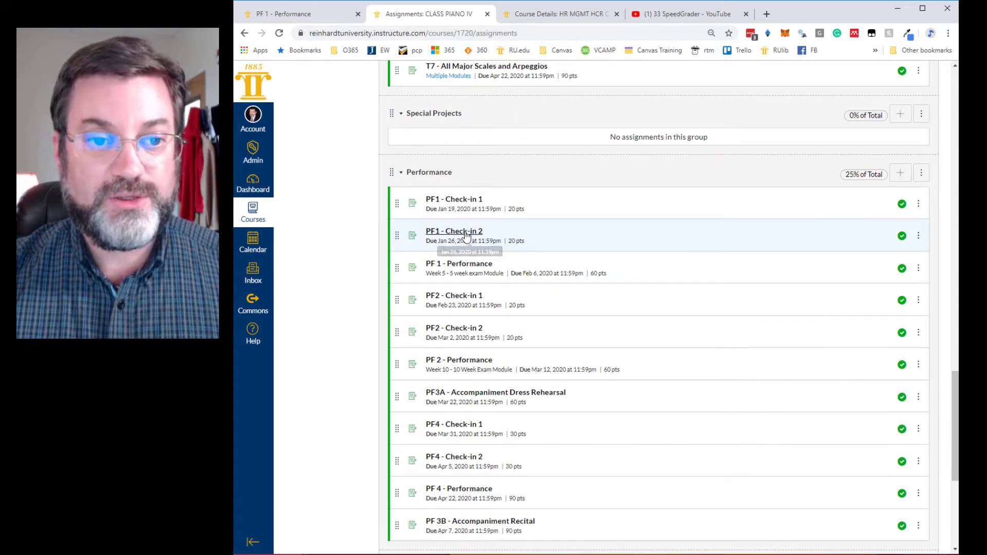
{"action": "left_click", "coordinate": [466, 201]}
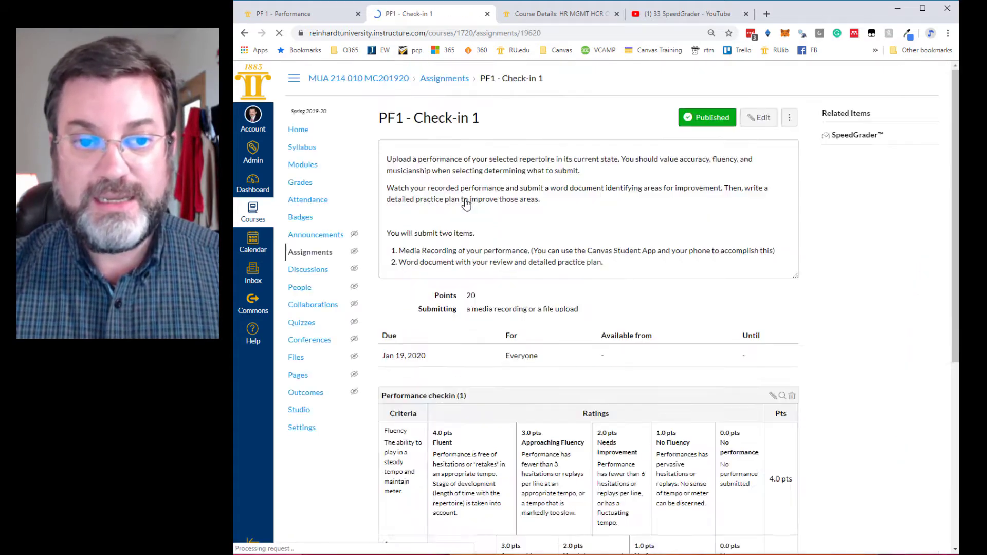
Examine the PF1 - Check-in 1 submission instructions and every criterion of its Performance checkin rubric, including Practice Plan.
{"action": "scroll", "coordinate": [582, 397], "scroll_direction": "down", "scroll_amount": 3}
{"action": "scroll", "coordinate": [582, 398], "scroll_direction": "up", "scroll_amount": 3}
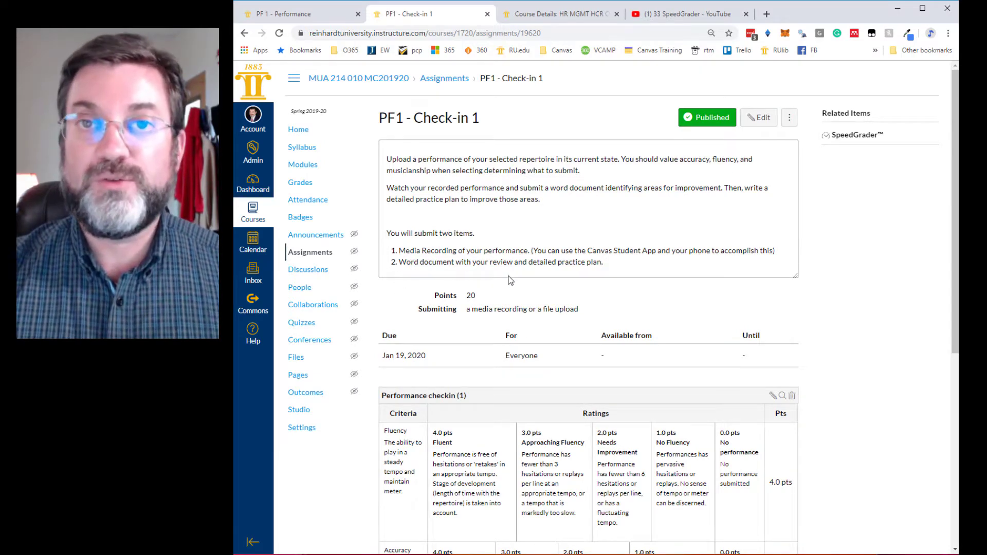
{"action": "scroll", "coordinate": [535, 270], "scroll_direction": "down", "scroll_amount": 6}
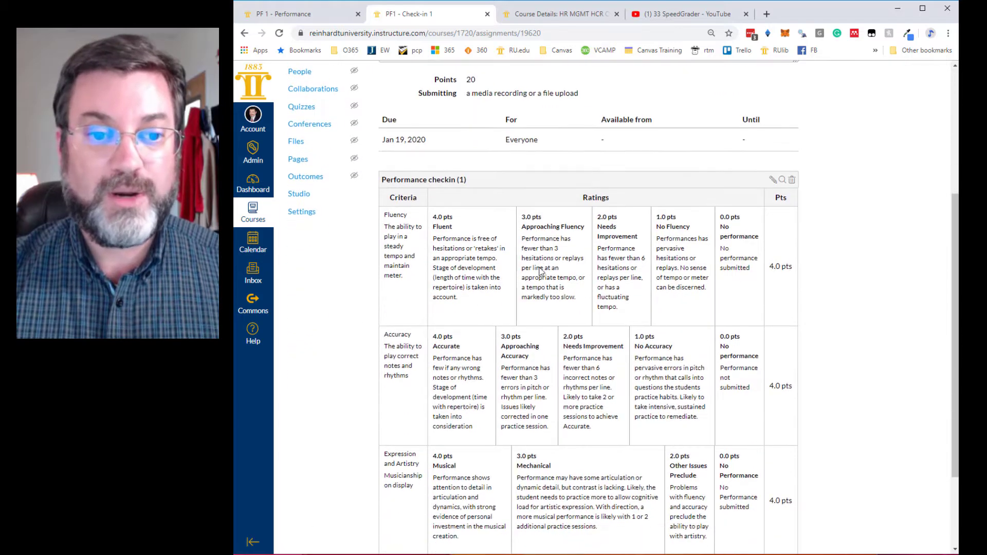
{"action": "scroll", "coordinate": [500, 280], "scroll_direction": "up", "scroll_amount": 3}
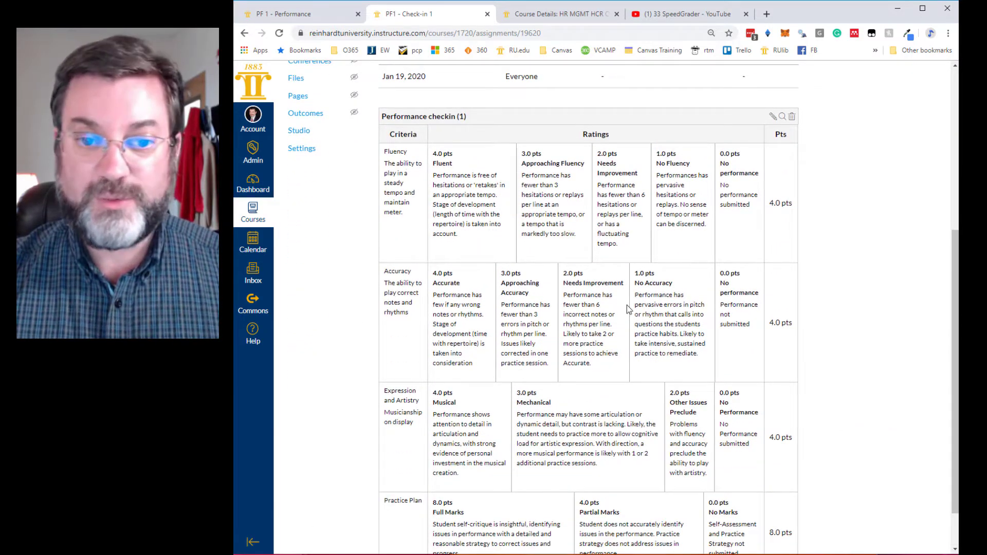
{"action": "scroll", "coordinate": [395, 406], "scroll_direction": "down", "scroll_amount": 2}
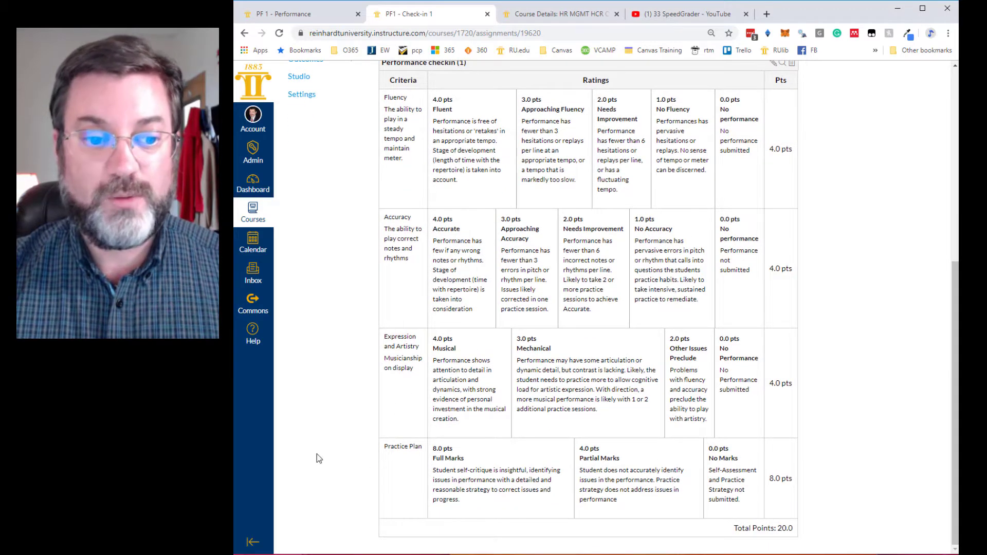
{"action": "scroll", "coordinate": [720, 233], "scroll_direction": "up", "scroll_amount": 6}
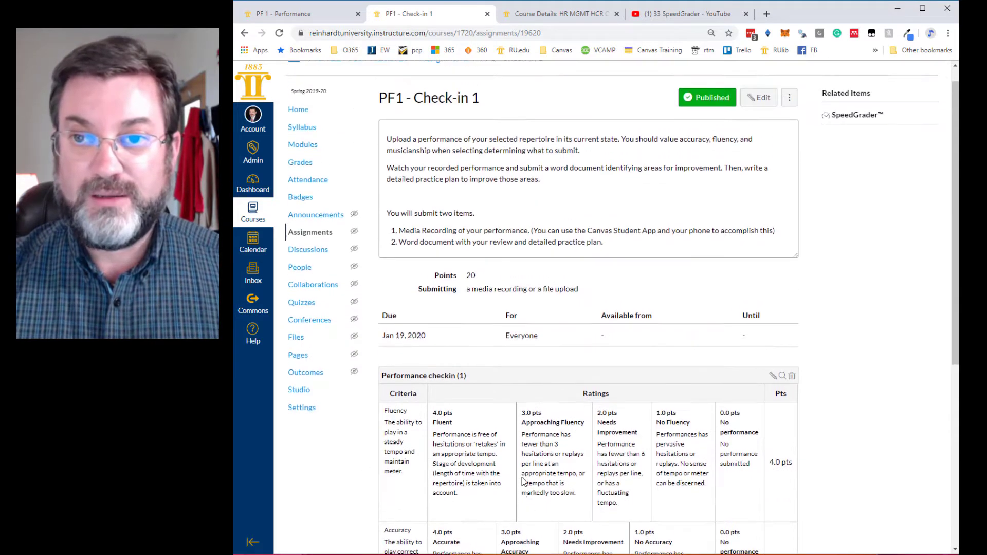
Launch SpeedGrader for PF1 - Check-in 1, show its rubric, and widen the grading pane until the points column shows.
{"action": "left_click", "coordinate": [852, 135]}
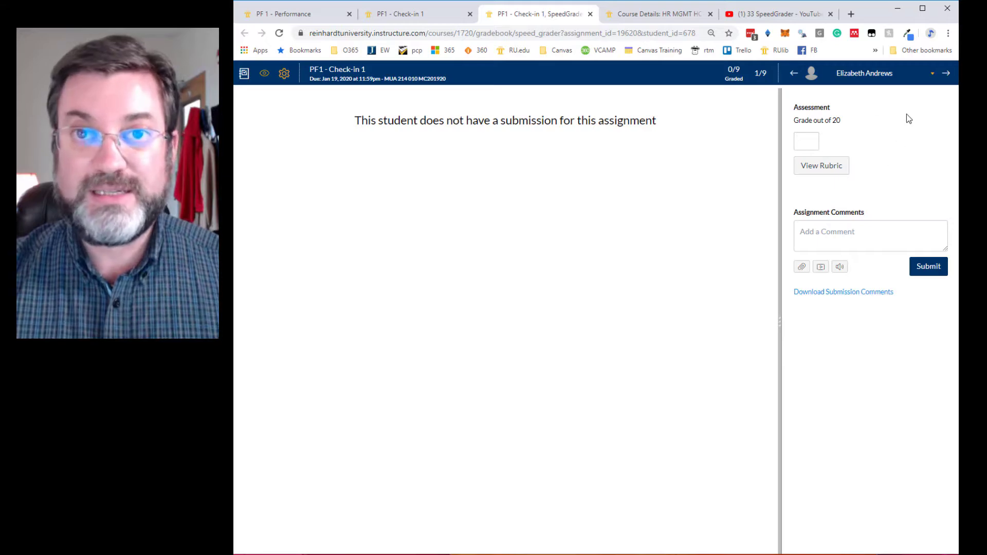
{"action": "left_click", "coordinate": [815, 168]}
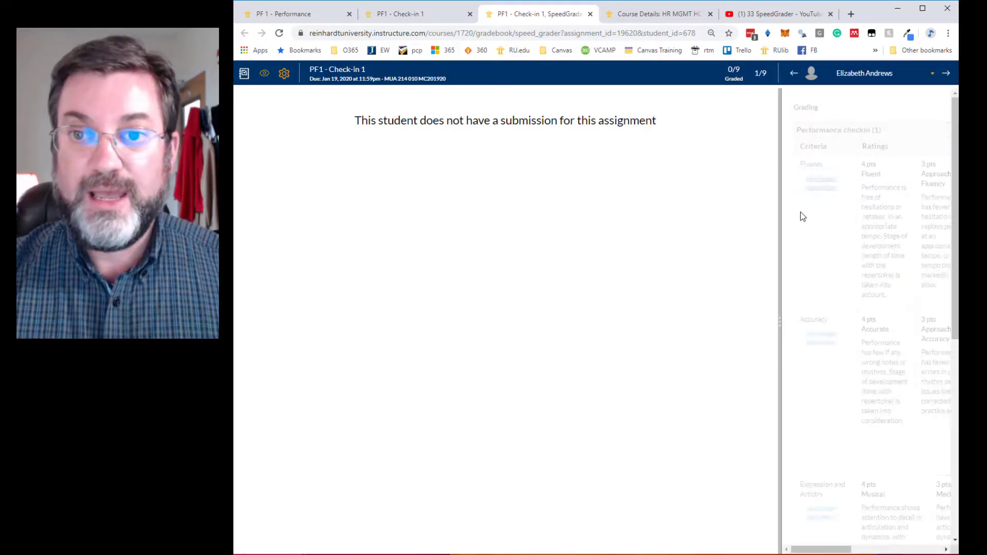
{"action": "left_click_drag", "start_coordinate": [780, 324], "coordinate": [420, 295]}
Rate the first student in the rubric: Approaching Fluency 3 pts, Accurate 4 pts, Musical 4 pts, and Partial Marks 4 pts for Practice Plan.
{"action": "left_click", "coordinate": [595, 226]}
{"action": "left_click", "coordinate": [527, 325]}
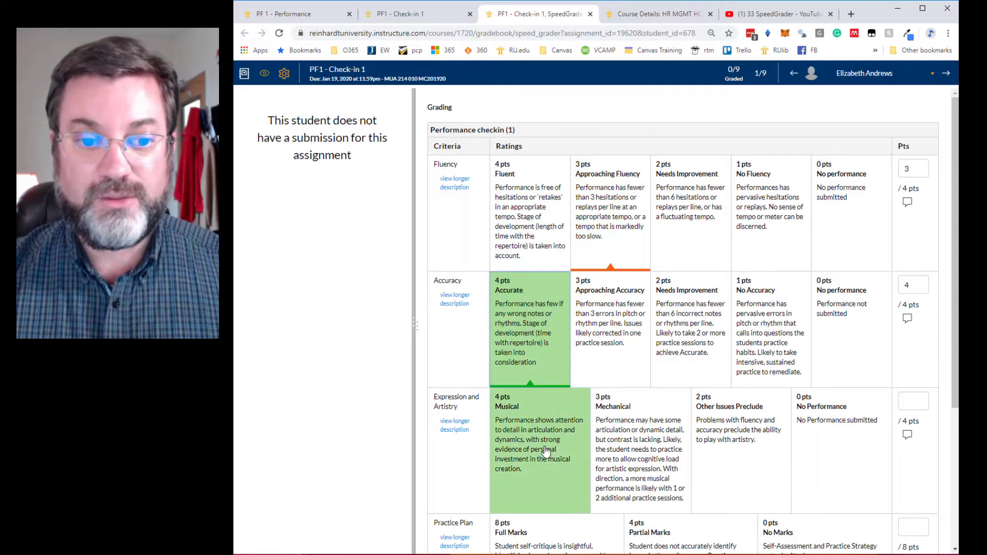
{"action": "left_click", "coordinate": [547, 453]}
{"action": "scroll", "coordinate": [645, 408], "scroll_direction": "down", "scroll_amount": 4}
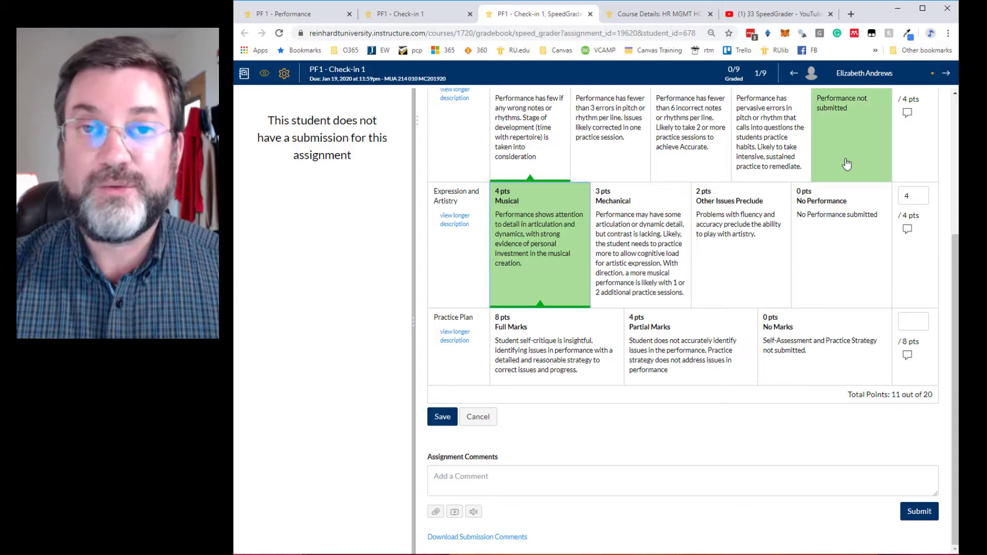
{"action": "left_click", "coordinate": [668, 360]}
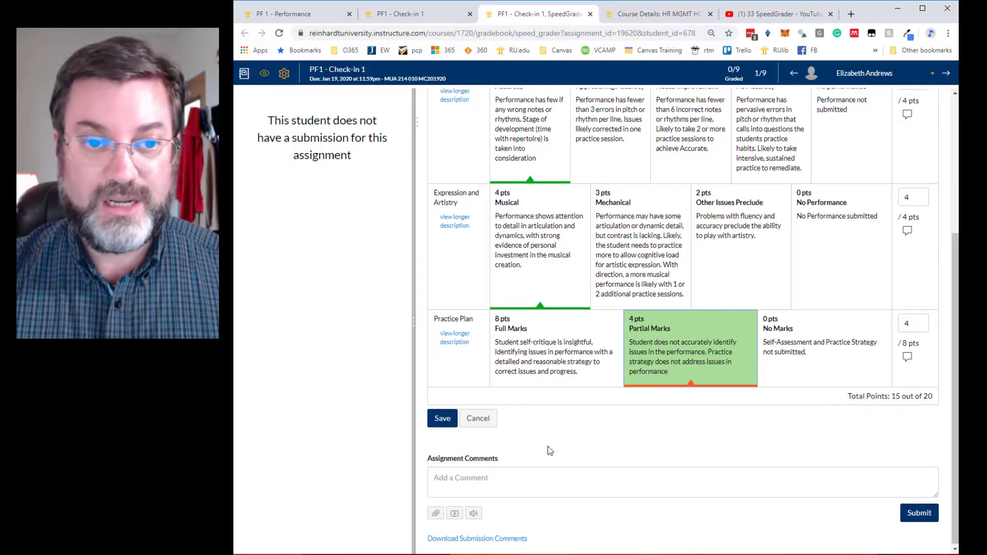
{"action": "scroll", "coordinate": [550, 451], "scroll_direction": "up", "scroll_amount": 4}
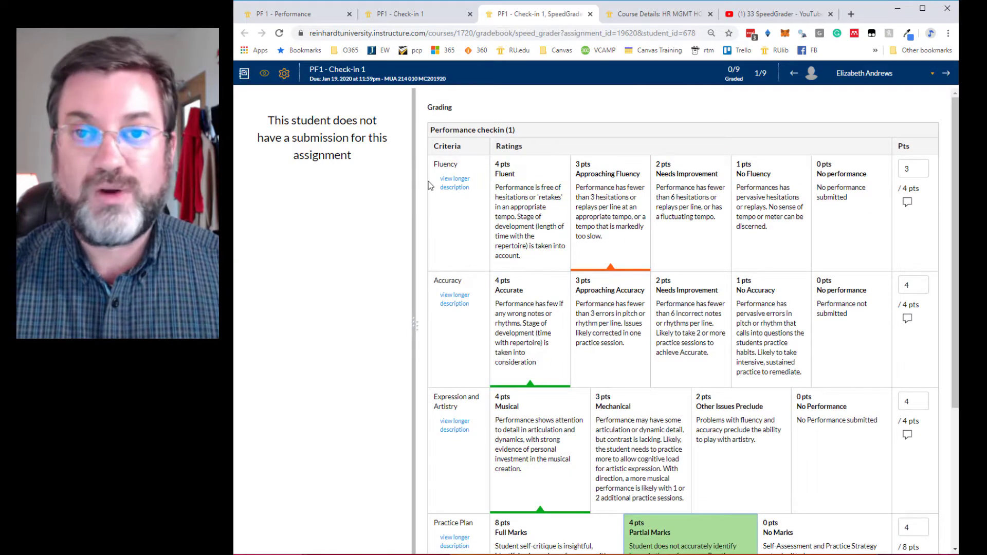
Leave SpeedGrader and open the Template Duplicating course from the Dashboard.
{"action": "left_click", "coordinate": [244, 75]}
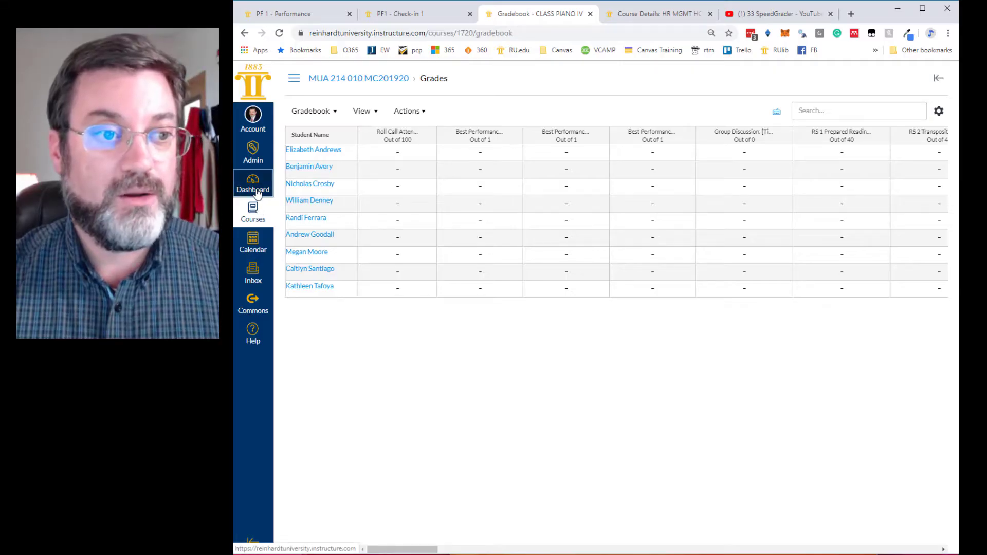
{"action": "left_click", "coordinate": [258, 193]}
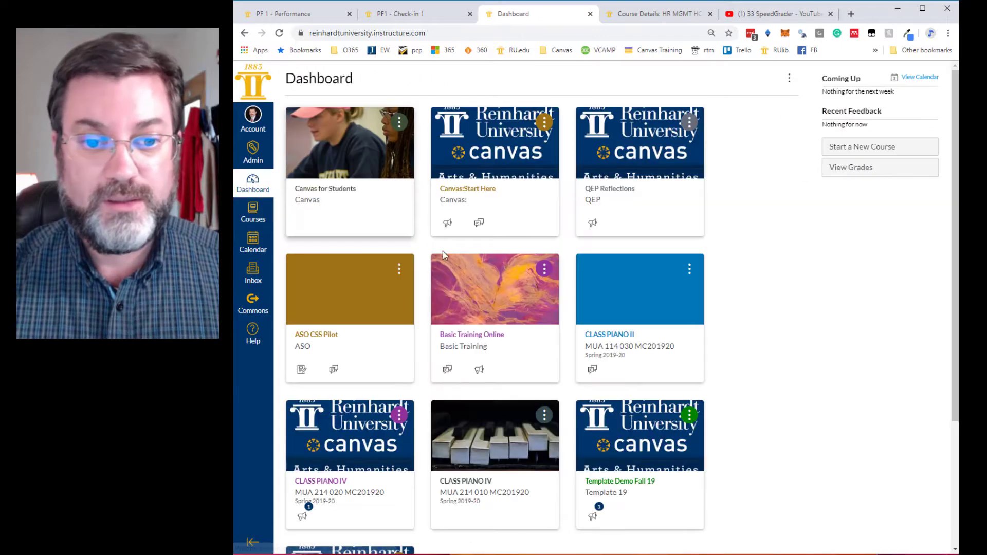
{"action": "scroll", "coordinate": [533, 282], "scroll_direction": "down", "scroll_amount": 1}
{"action": "scroll", "coordinate": [533, 281], "scroll_direction": "down", "scroll_amount": 3}
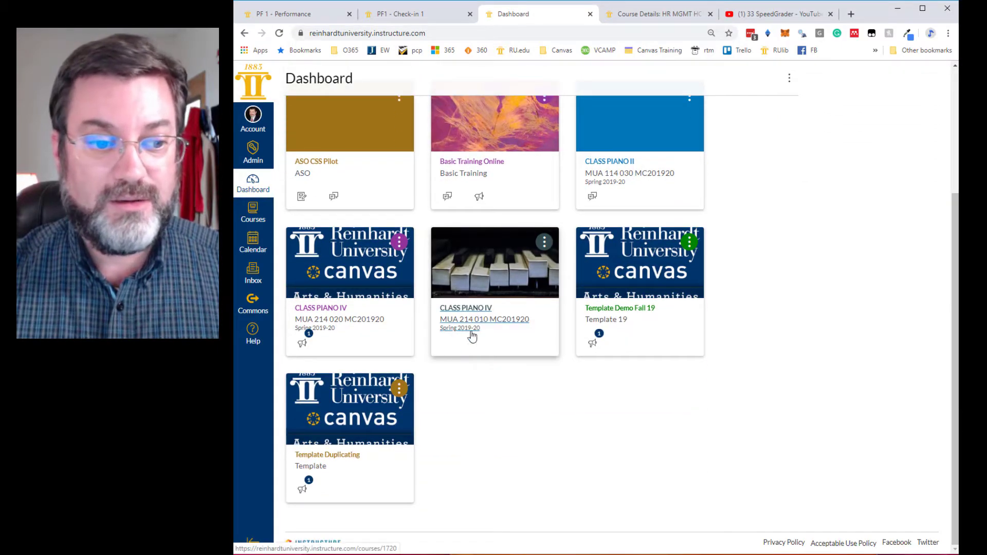
{"action": "left_click", "coordinate": [318, 440]}
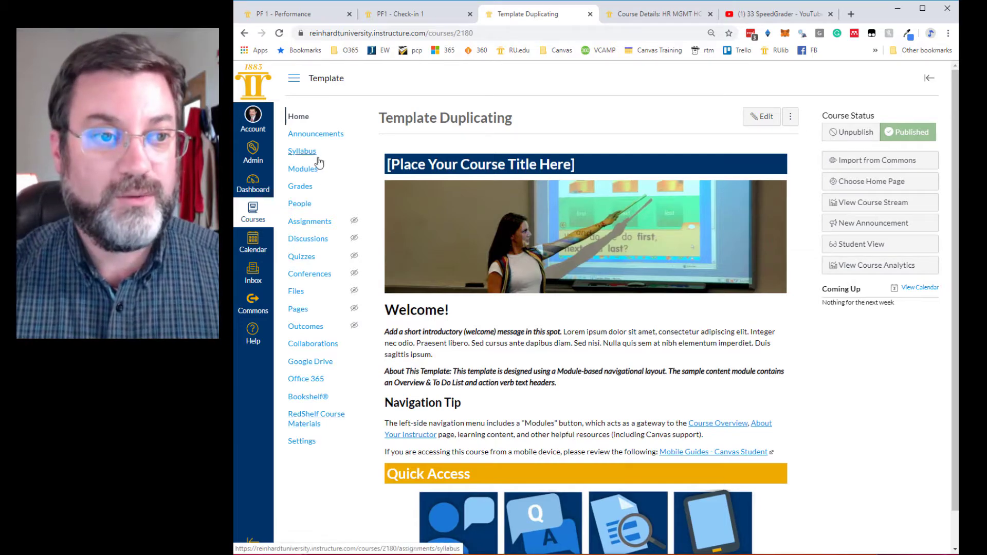
Open the assignment Module 2: Curate 4 Youtube Videos from the course's Individual Assignments group.
{"action": "left_click", "coordinate": [300, 227]}
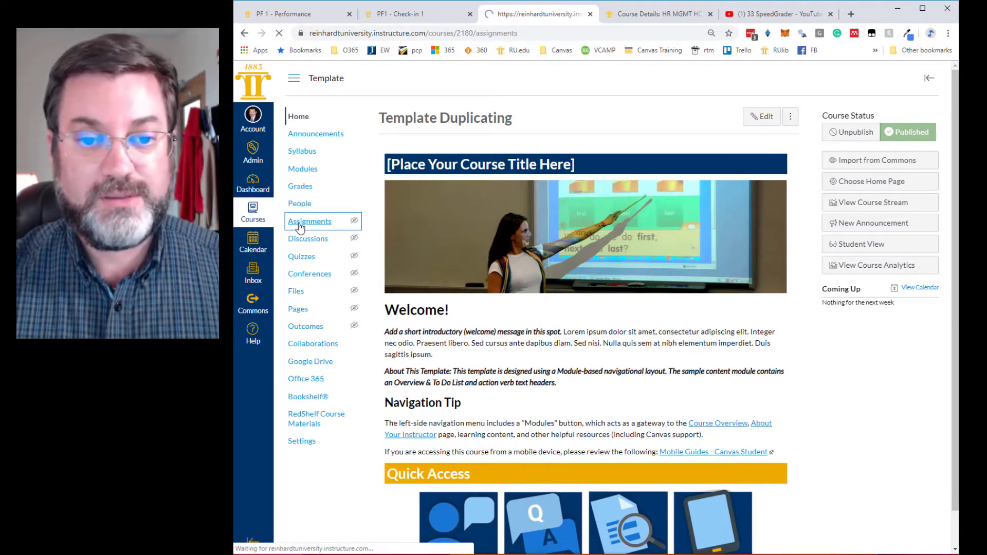
{"action": "scroll", "coordinate": [478, 308], "scroll_direction": "down", "scroll_amount": 3}
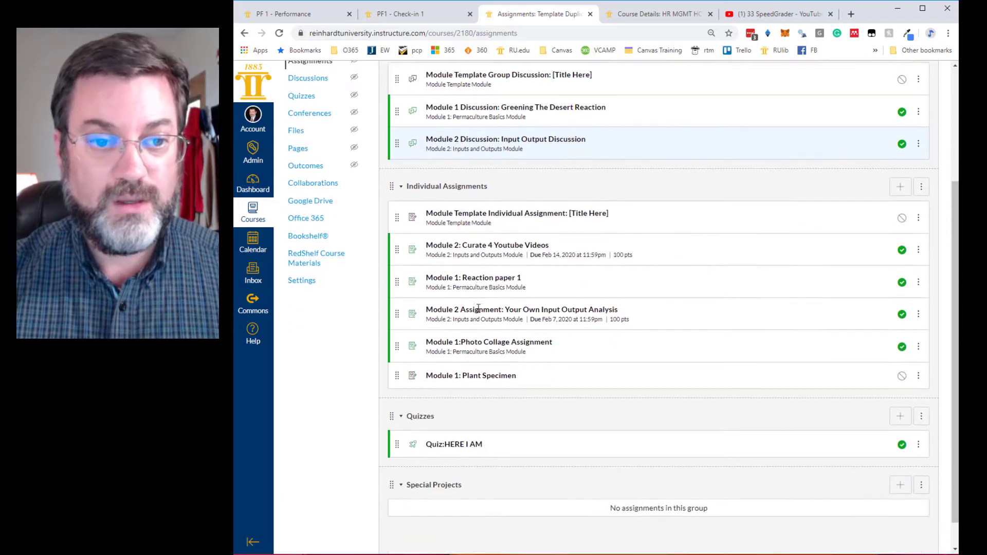
{"action": "left_click", "coordinate": [481, 243]}
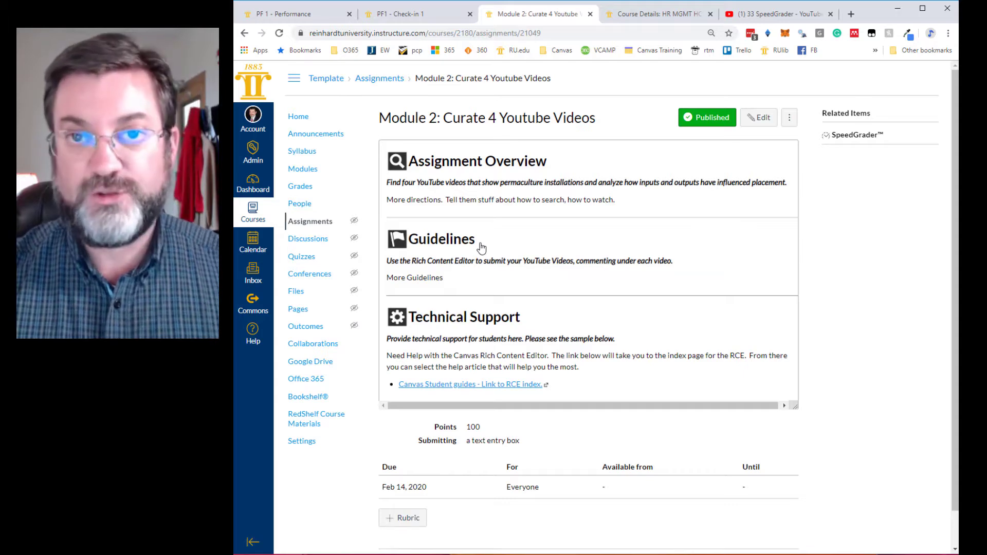
{"action": "scroll", "coordinate": [481, 248], "scroll_direction": "down", "scroll_amount": 1}
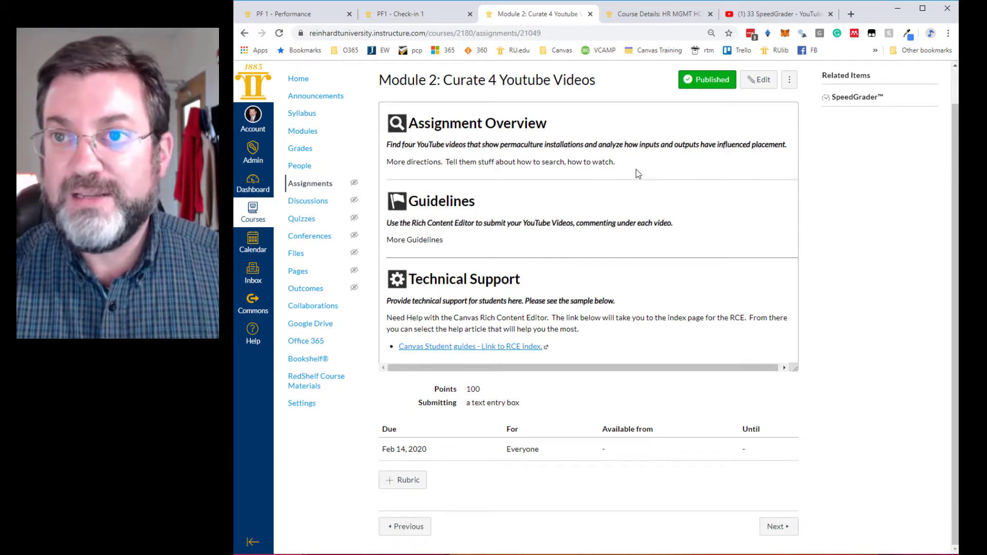
Disable the browser's userscript extension and return to the assignment page.
{"action": "left_click", "coordinate": [871, 33]}
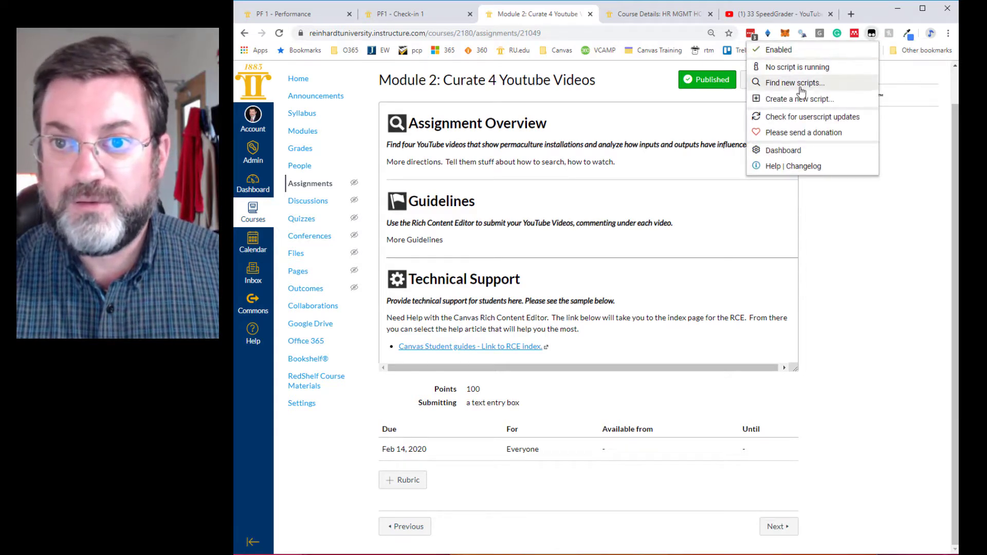
{"action": "left_click", "coordinate": [778, 49]}
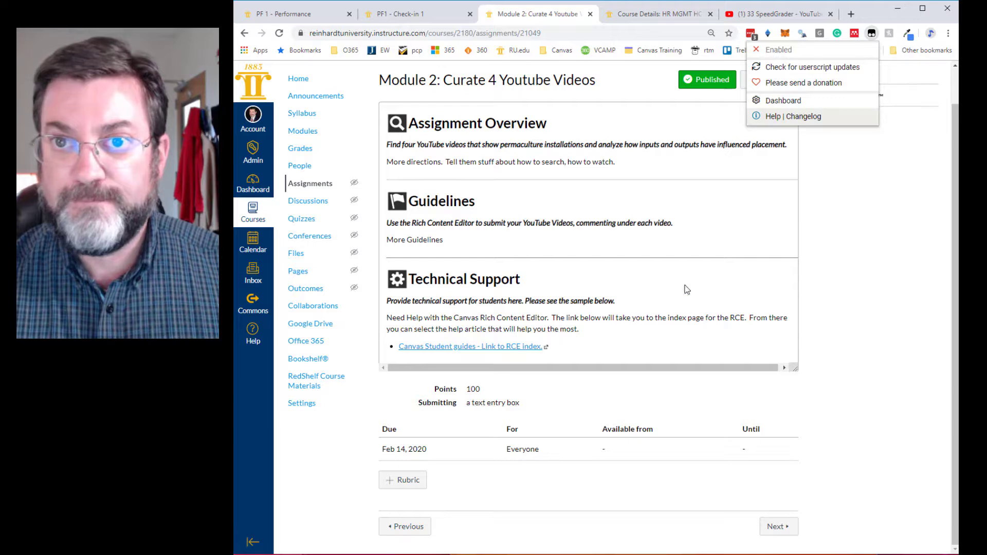
{"action": "left_click", "coordinate": [899, 408]}
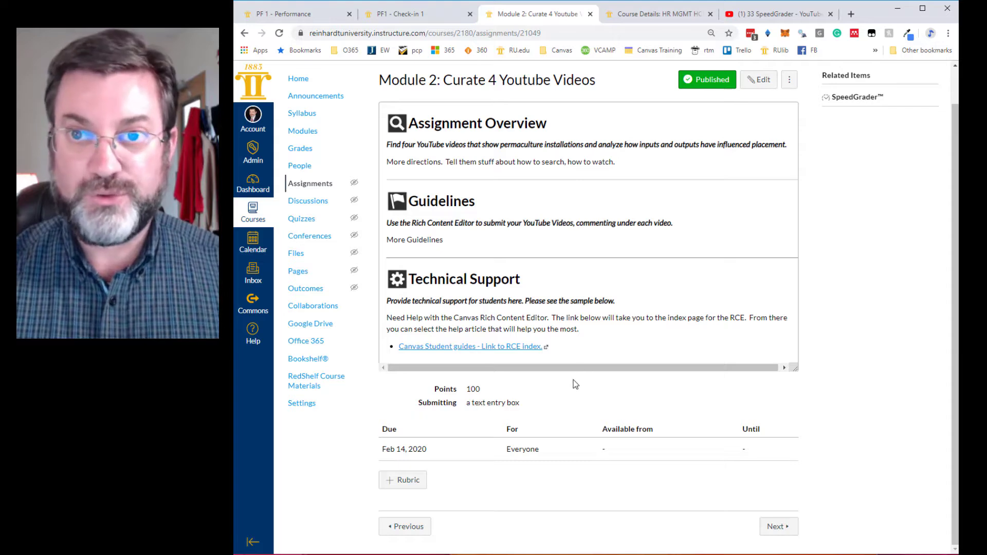
Add a new rubric to the assignment and title it "4 YouTube Input output".
{"action": "left_click", "coordinate": [400, 482]}
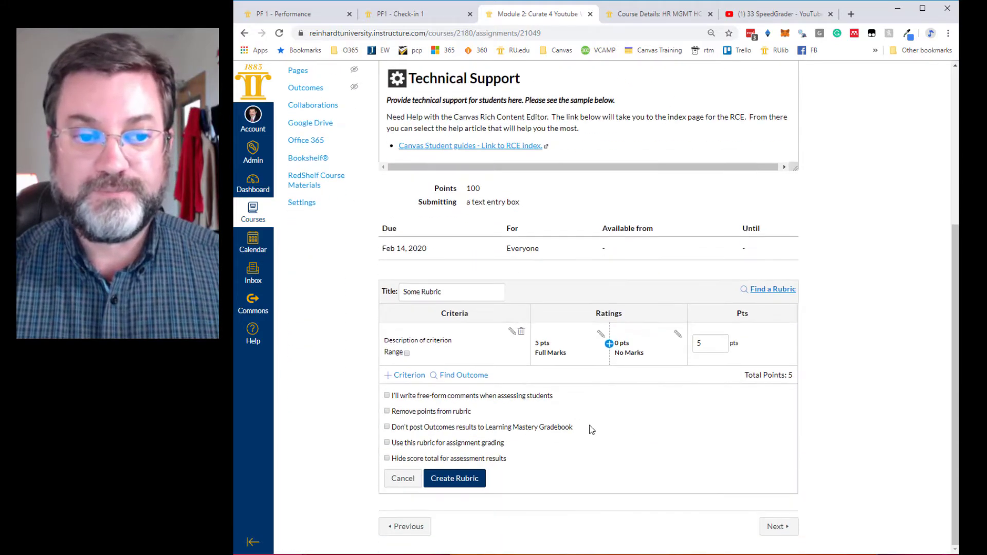
{"action": "triple_click", "coordinate": [449, 297]}
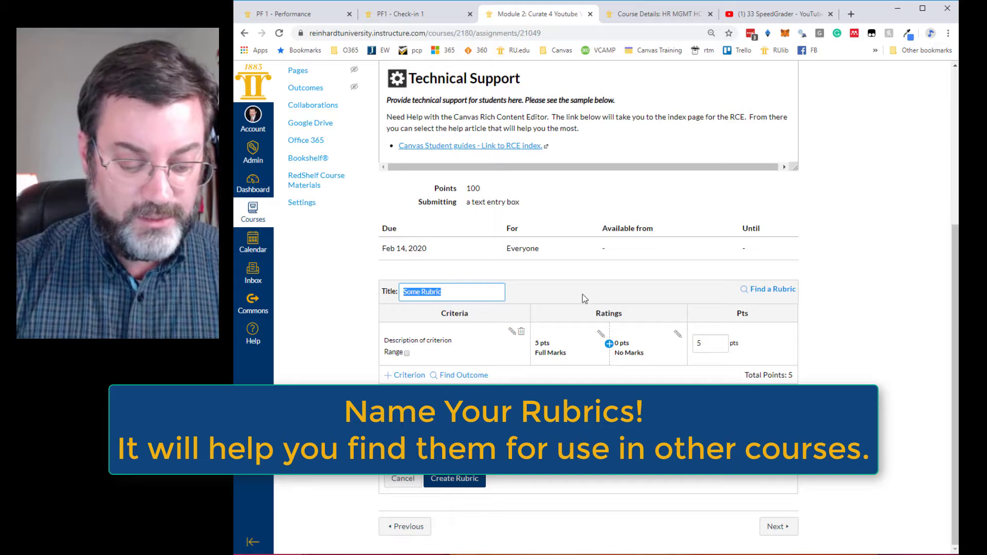
{"action": "type", "text": "YouTube Input output"}
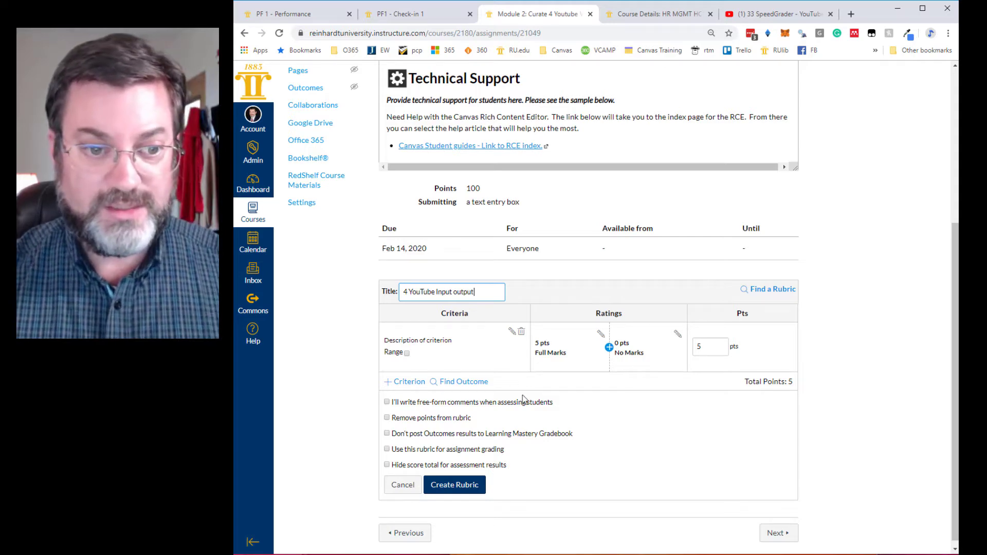
{"action": "scroll", "coordinate": [550, 399], "scroll_direction": "down", "scroll_amount": 1}
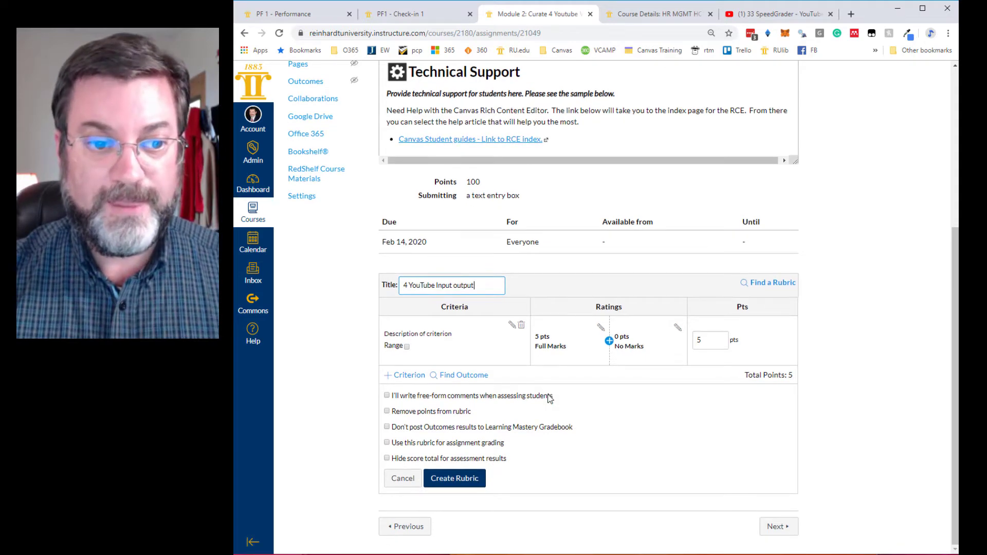
Set the description of the rubric's first criterion to "Number of Videos".
{"action": "left_click", "coordinate": [511, 326]}
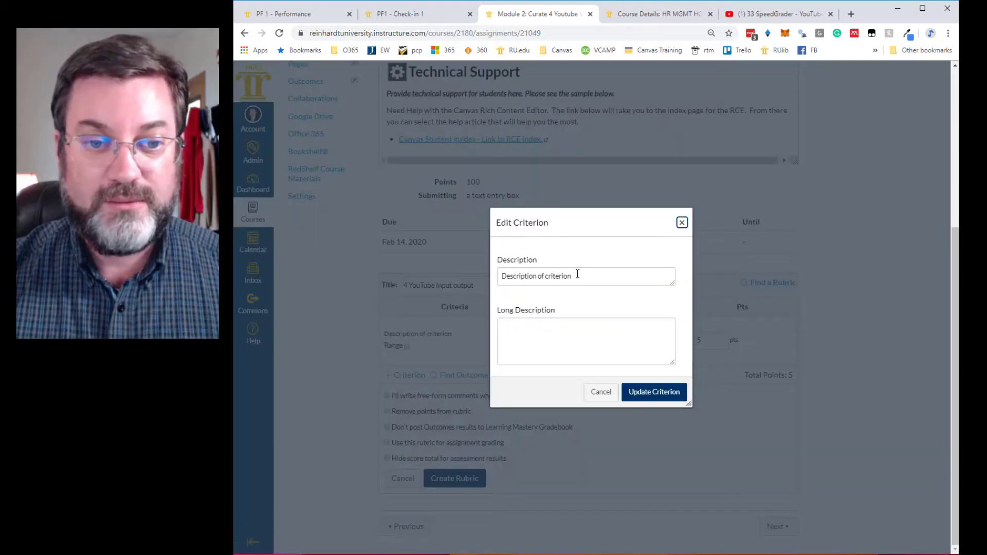
{"action": "left_click_drag", "start_coordinate": [576, 276], "coordinate": [495, 276]}
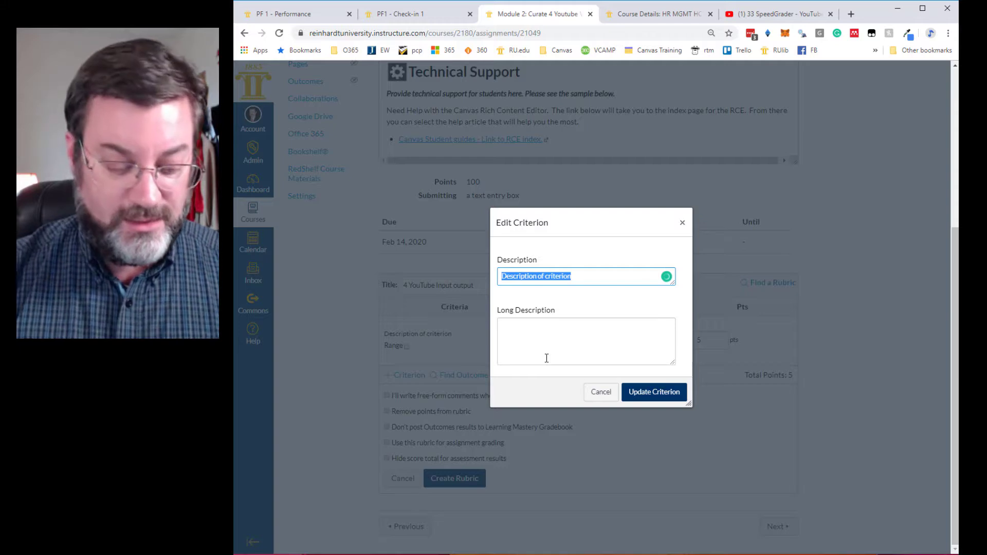
{"action": "type", "text": "Number of"}
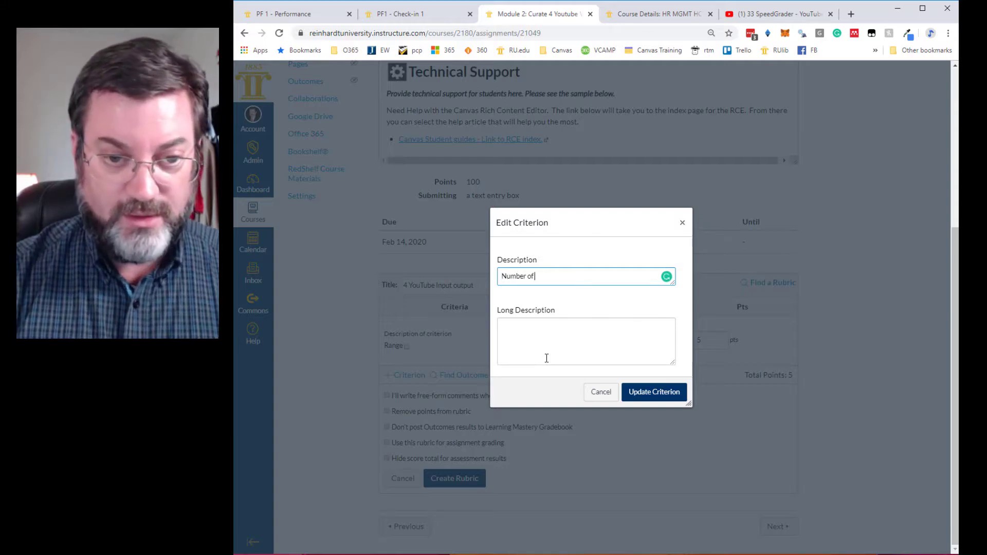
{"action": "type", "text": " Videos"}
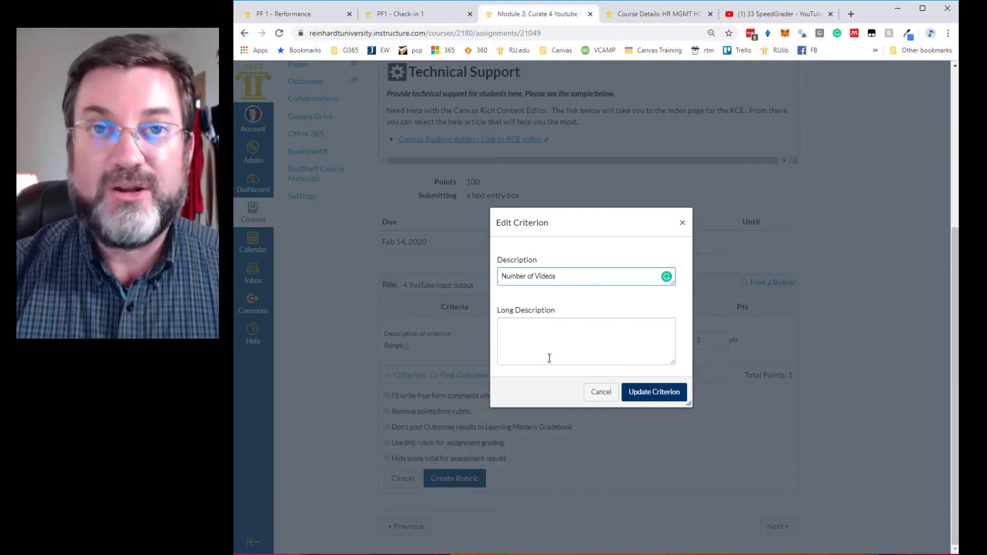
{"action": "left_click", "coordinate": [646, 397]}
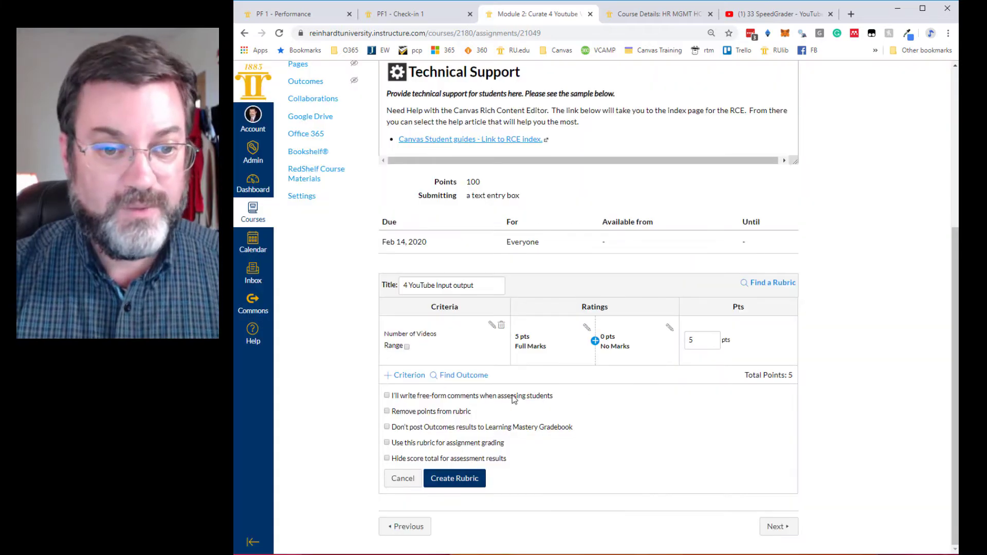
{"action": "left_click", "coordinate": [405, 376]}
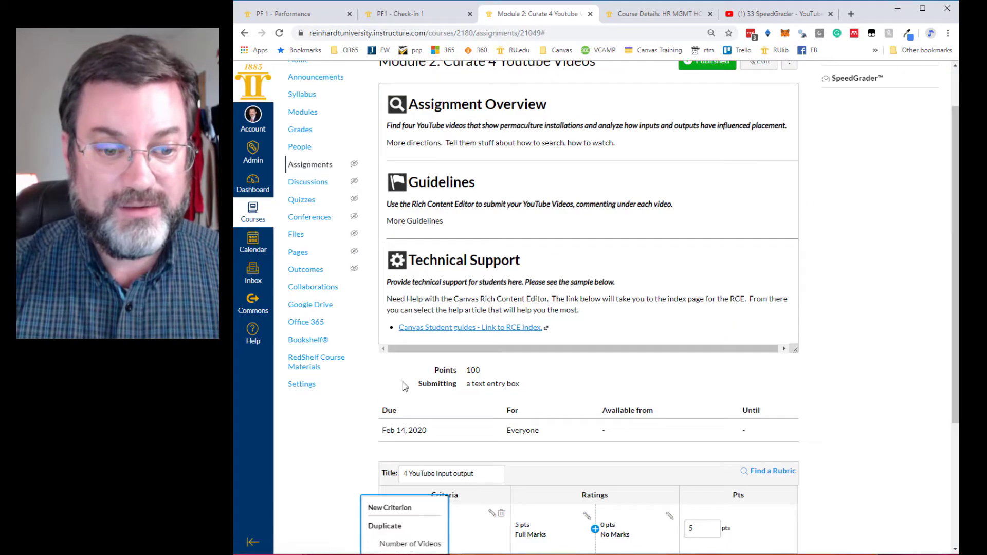
{"action": "scroll", "coordinate": [402, 381], "scroll_direction": "down", "scroll_amount": 3}
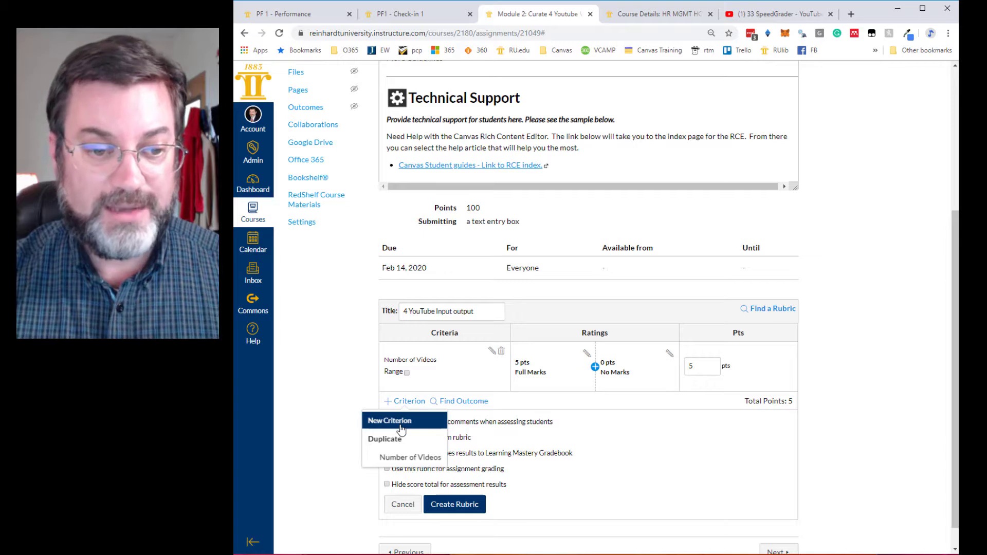
{"action": "left_click", "coordinate": [329, 347]}
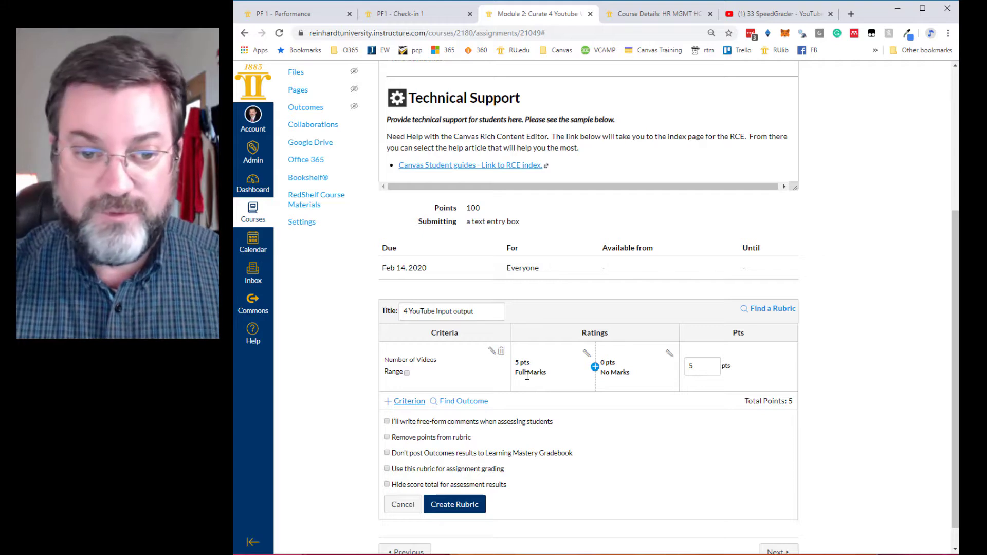
Set the Full Marks rating of the Number of Videos criterion to 10 points with the description "Four videos Submitted".
{"action": "left_click", "coordinate": [586, 354]}
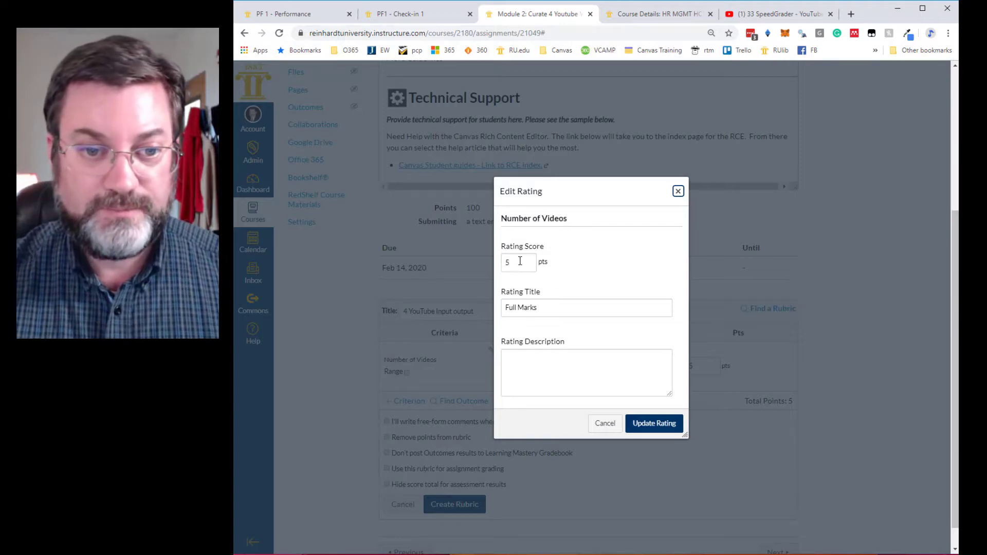
{"action": "left_click_drag", "start_coordinate": [520, 260], "coordinate": [502, 261]}
{"action": "type", "text": "10"}
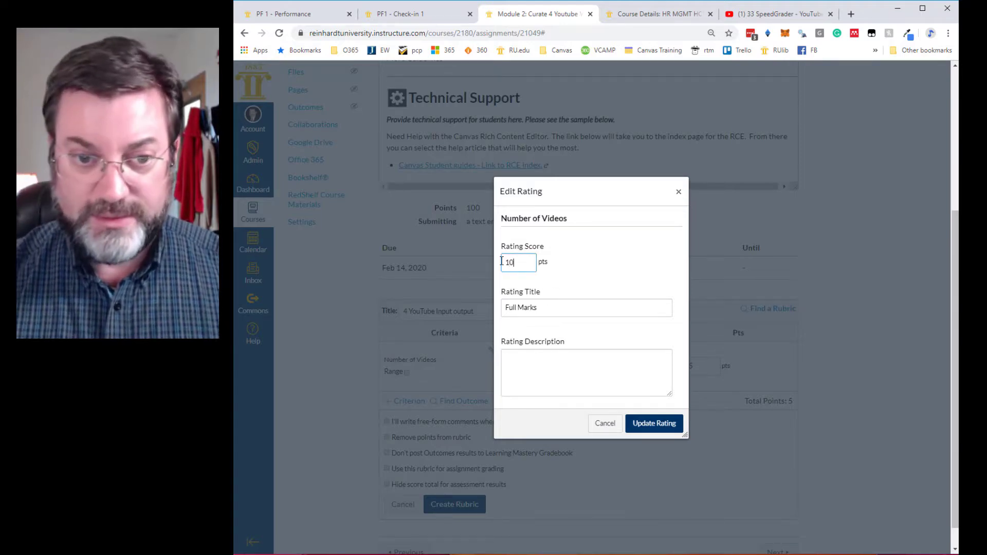
{"action": "left_click", "coordinate": [530, 370]}
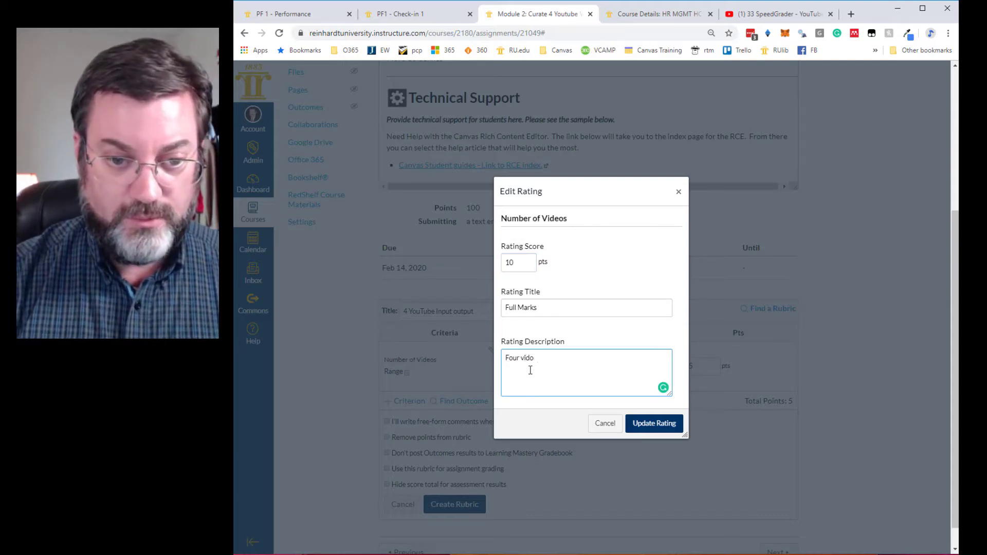
{"action": "type", "text": "Four videos Sum"}
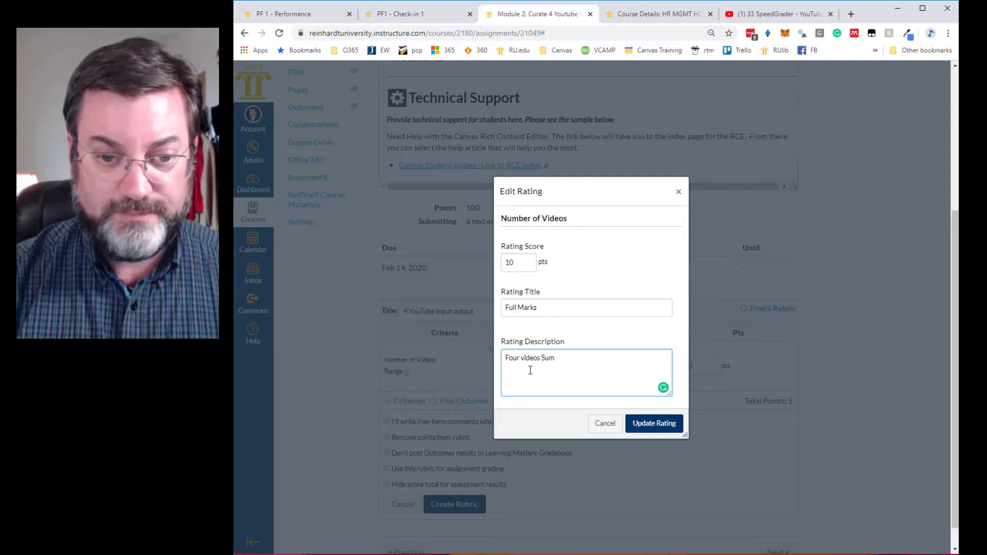
{"action": "key", "text": "BackSpace"}
{"action": "type", "text": "bmitted"}
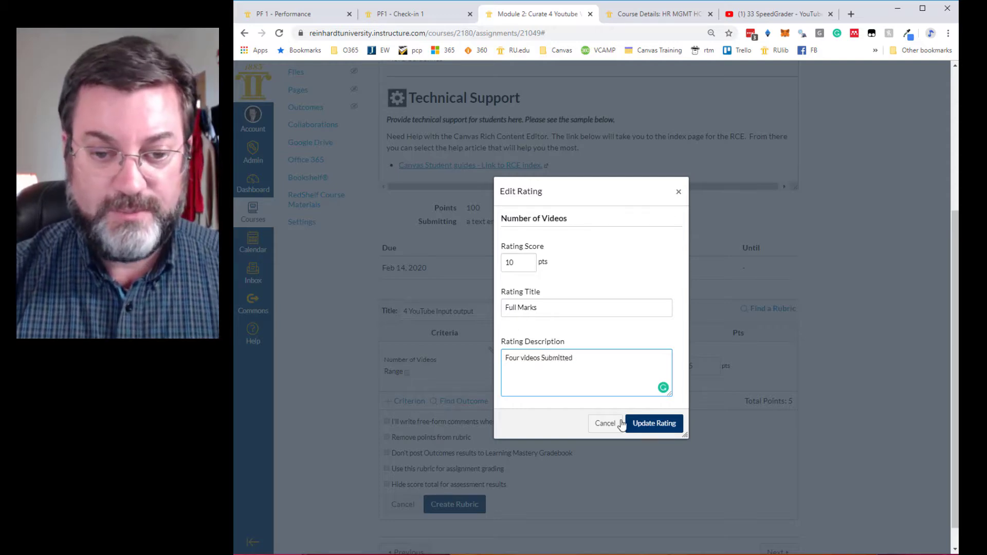
{"action": "left_click", "coordinate": [645, 426]}
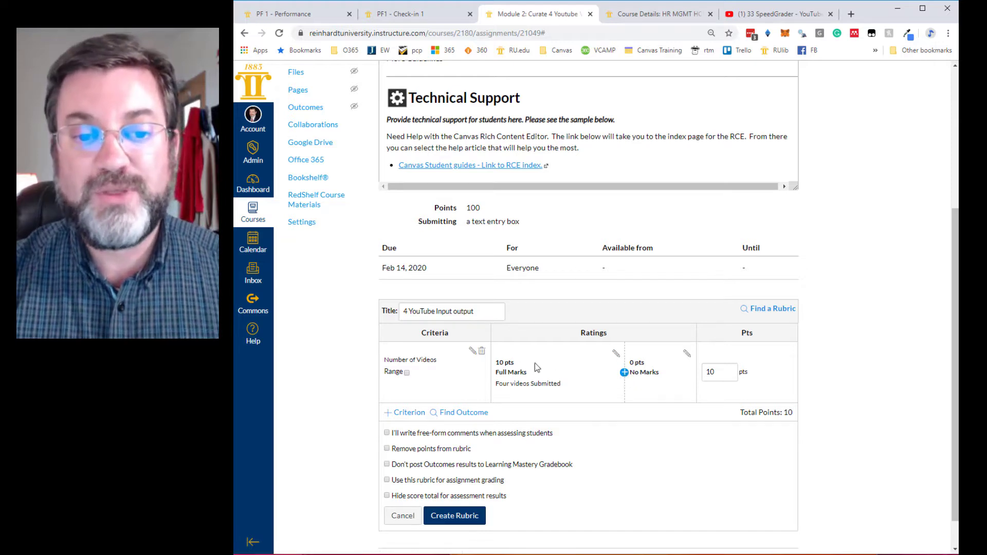
Add an 8-point rating titled "Three Videos" between the Full Marks and No Marks ratings.
{"action": "left_click", "coordinate": [624, 373]}
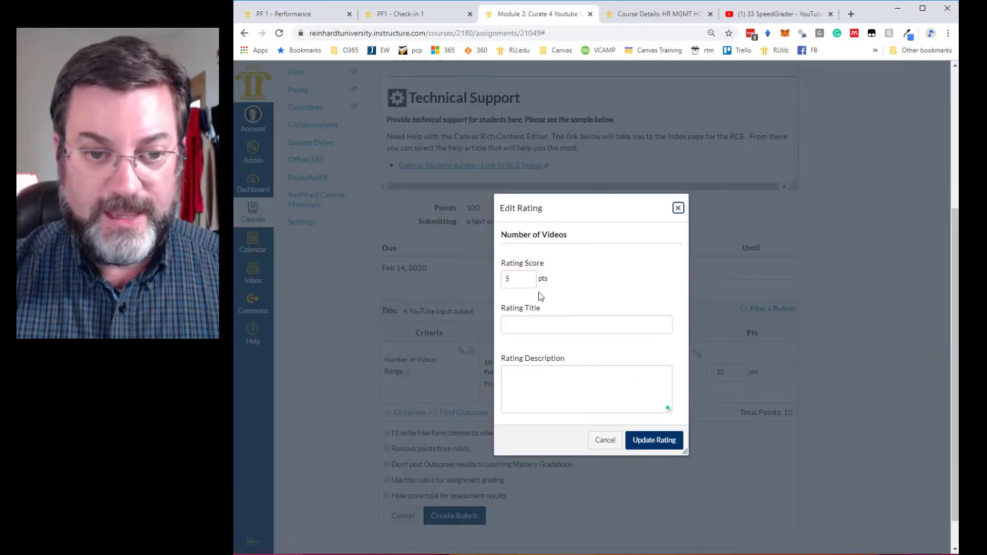
{"action": "left_click_drag", "start_coordinate": [510, 278], "coordinate": [504, 278]}
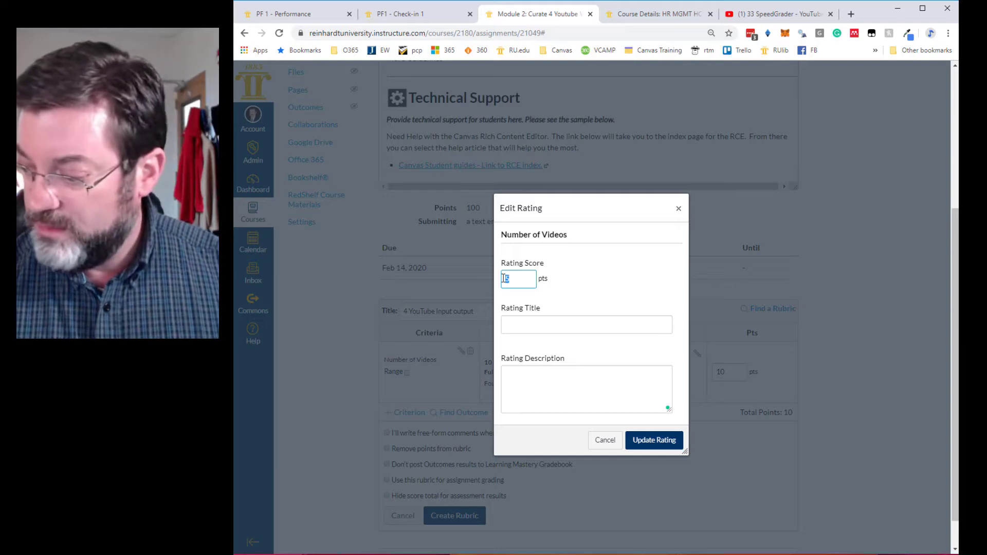
{"action": "type", "text": "8"}
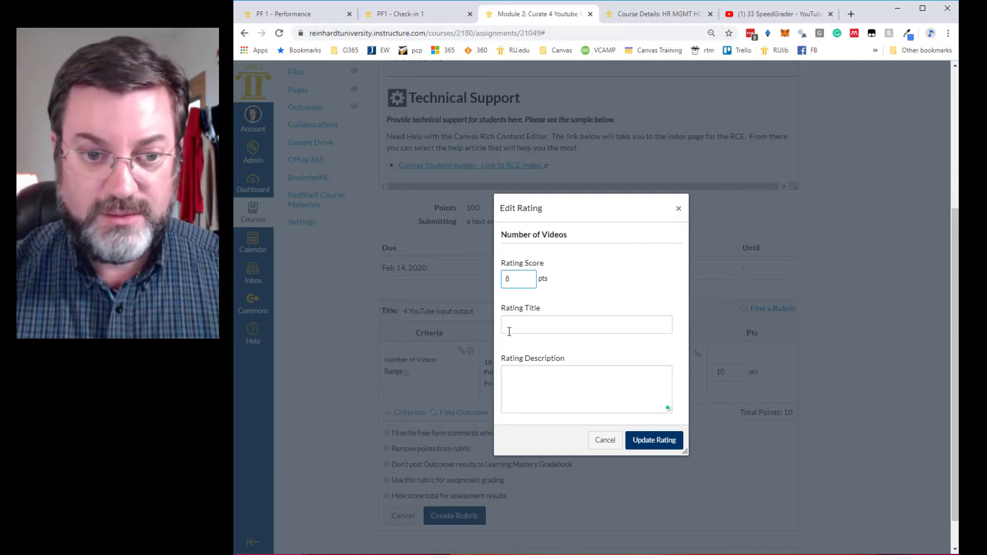
{"action": "left_click", "coordinate": [527, 328]}
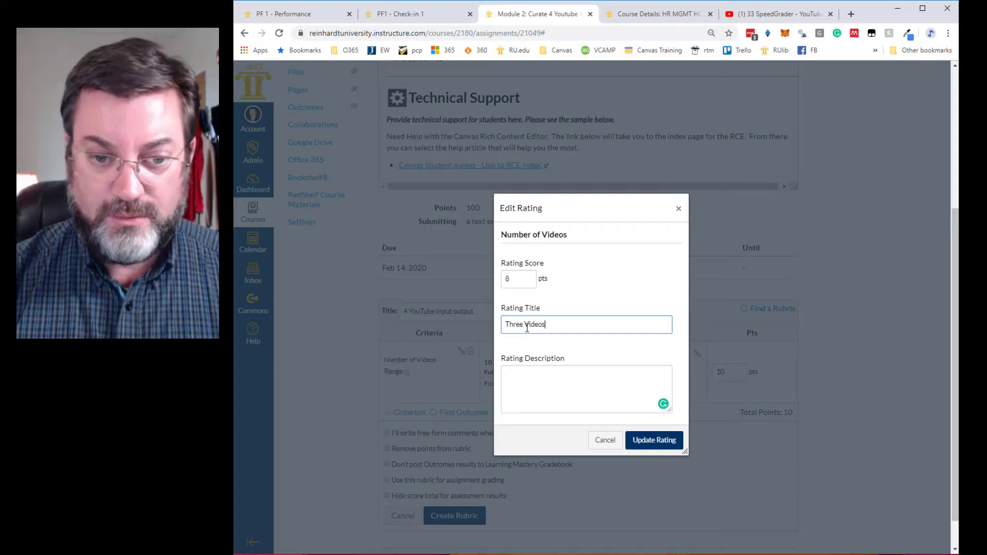
{"action": "left_click", "coordinate": [664, 442]}
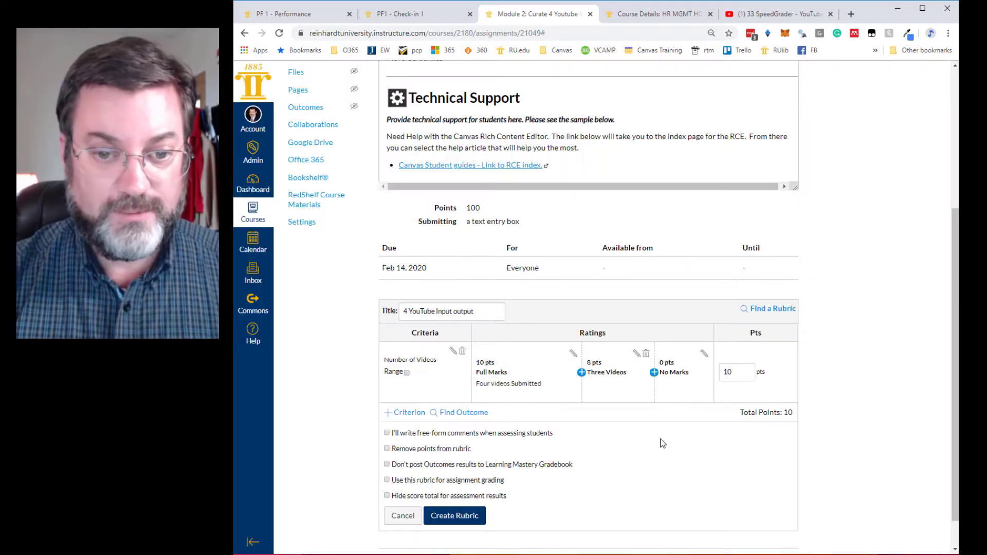
Add a 6-point rating titled "Two Videos" between the Three Videos and No Marks ratings.
{"action": "left_click", "coordinate": [654, 374]}
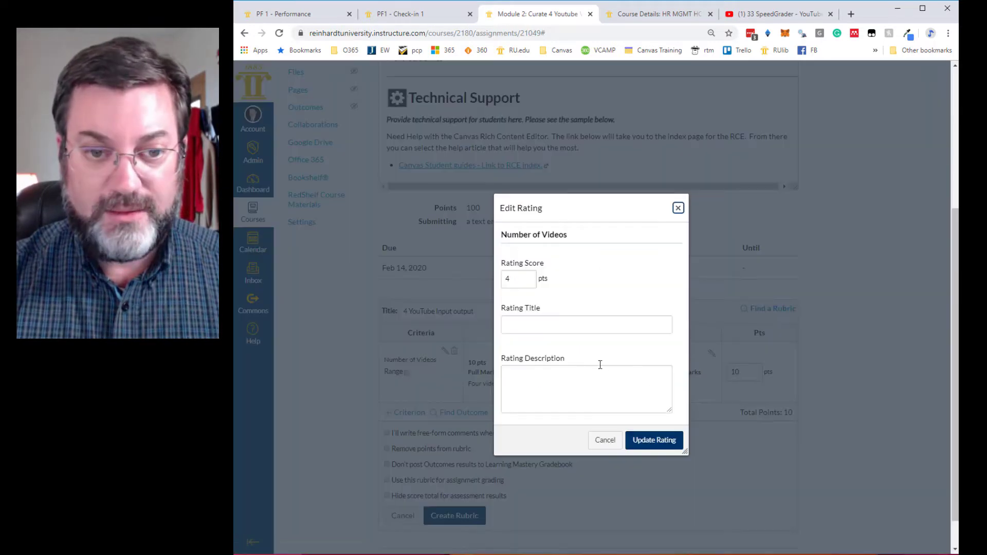
{"action": "left_click_drag", "start_coordinate": [509, 276], "coordinate": [499, 281]}
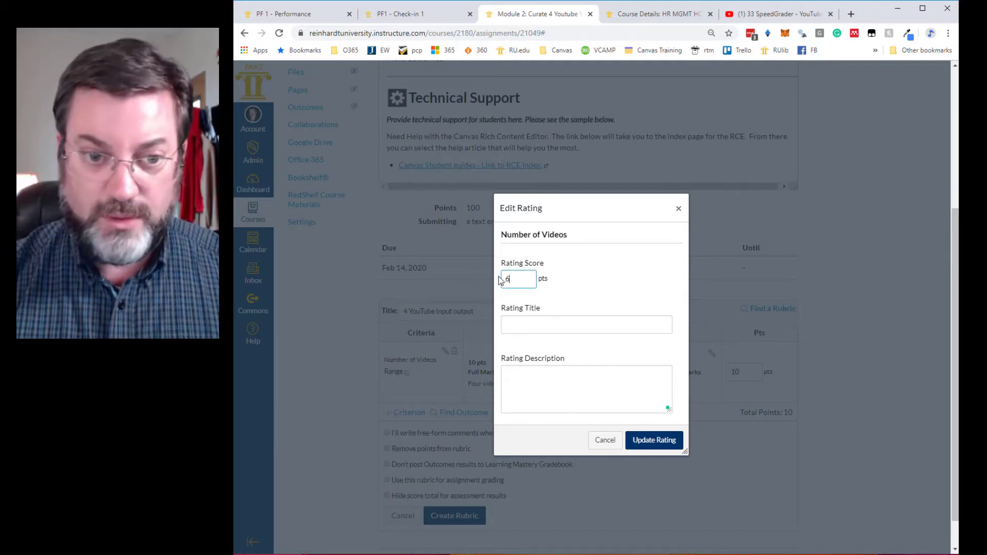
{"action": "left_click", "coordinate": [517, 324]}
{"action": "type", "text": "Two"}
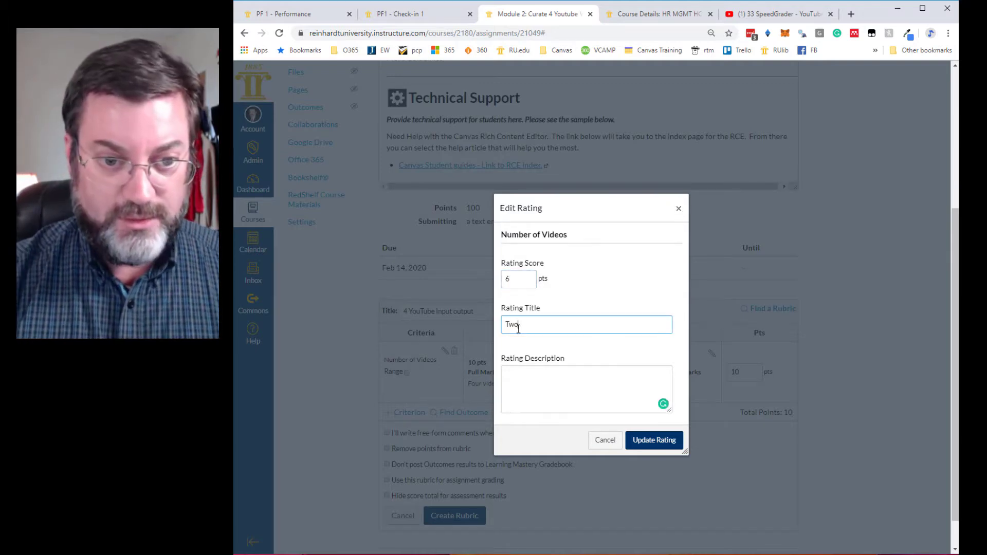
{"action": "type", "text": " Videos"}
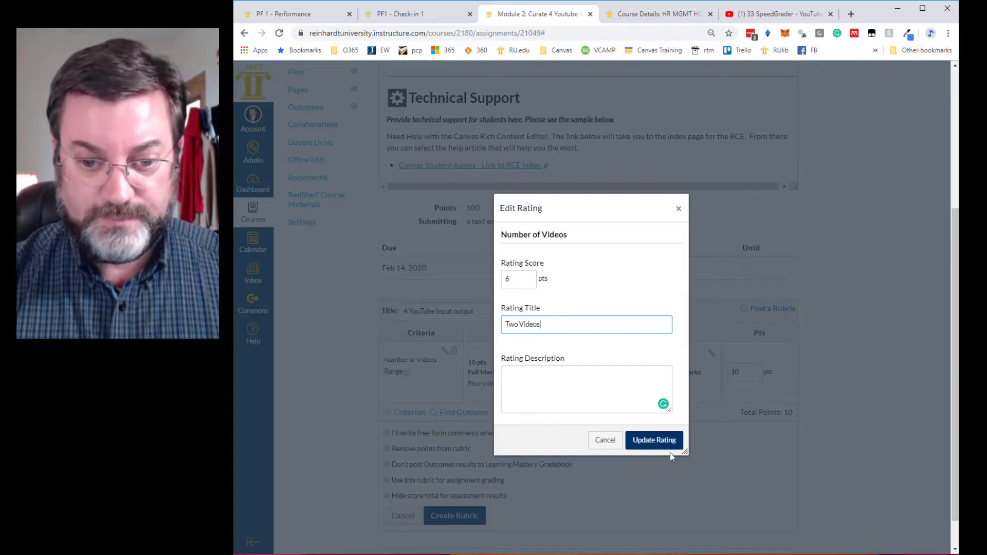
{"action": "left_click", "coordinate": [667, 445]}
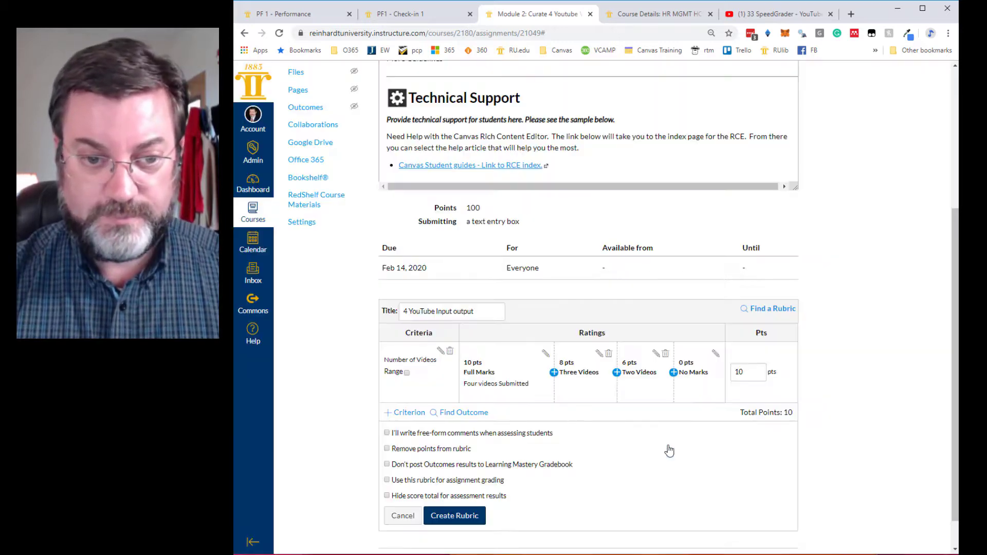
Add a 4-point rating titled "One Video" between the Two Videos and No Marks ratings.
{"action": "left_click", "coordinate": [672, 372]}
{"action": "double_click", "coordinate": [504, 278]}
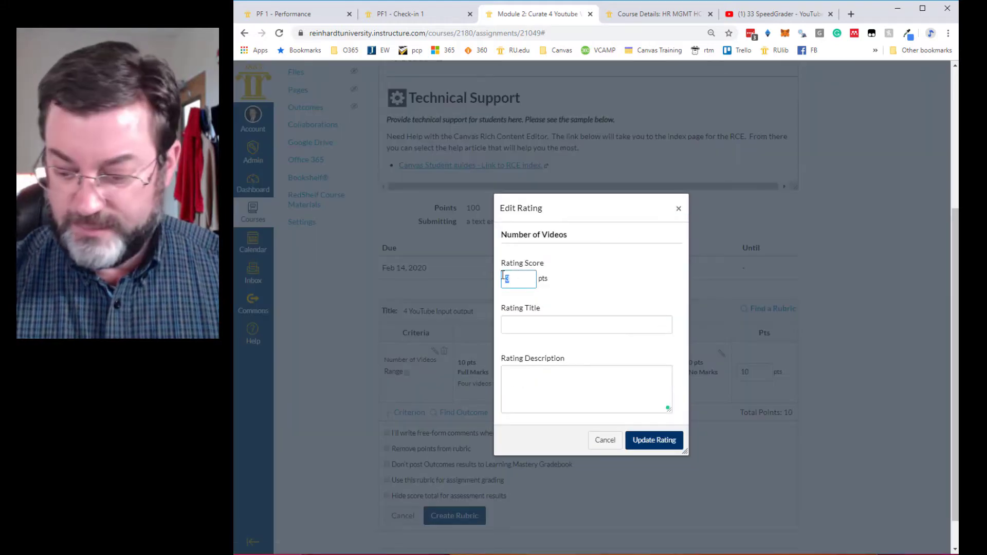
{"action": "type", "text": "4"}
{"action": "left_click", "coordinate": [526, 327]}
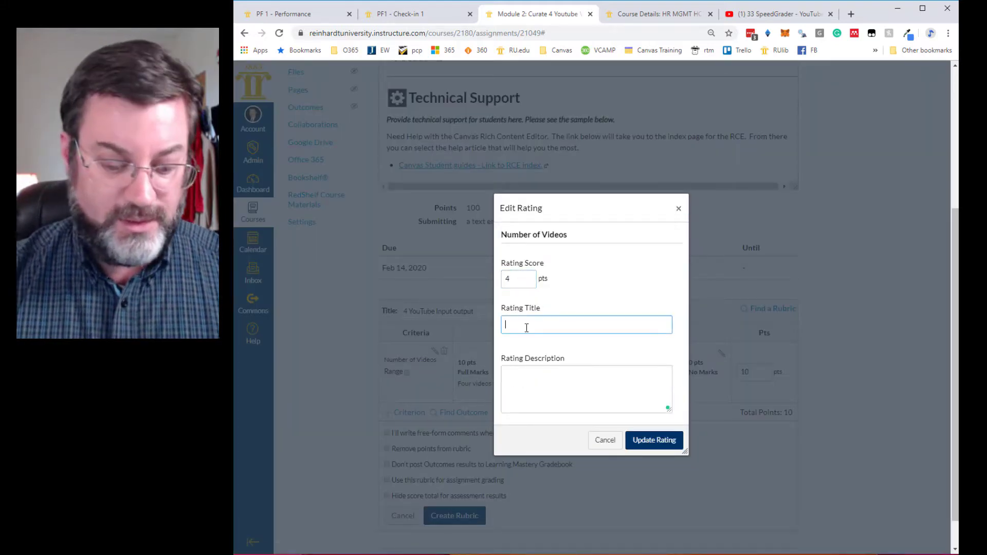
{"action": "type", "text": "One Video"}
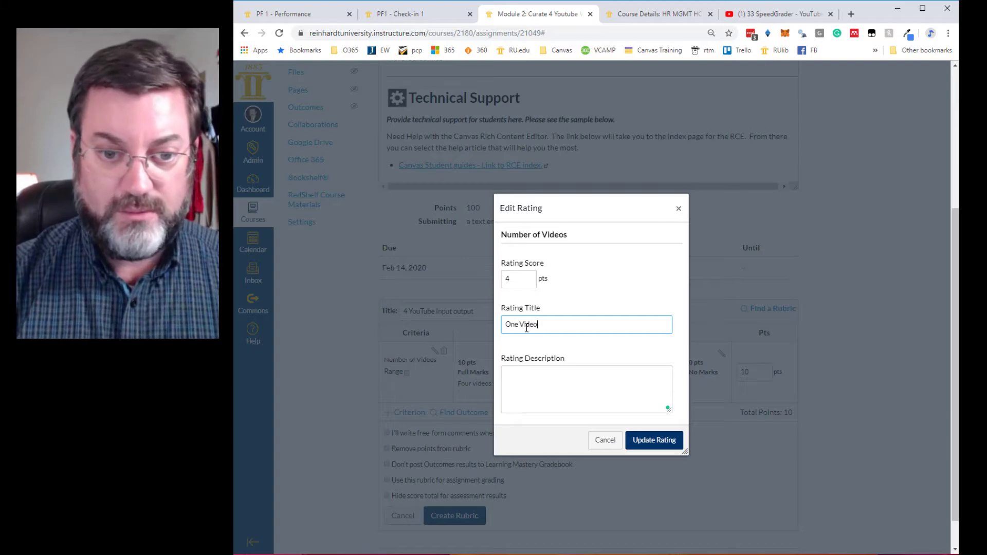
{"action": "left_click", "coordinate": [663, 444]}
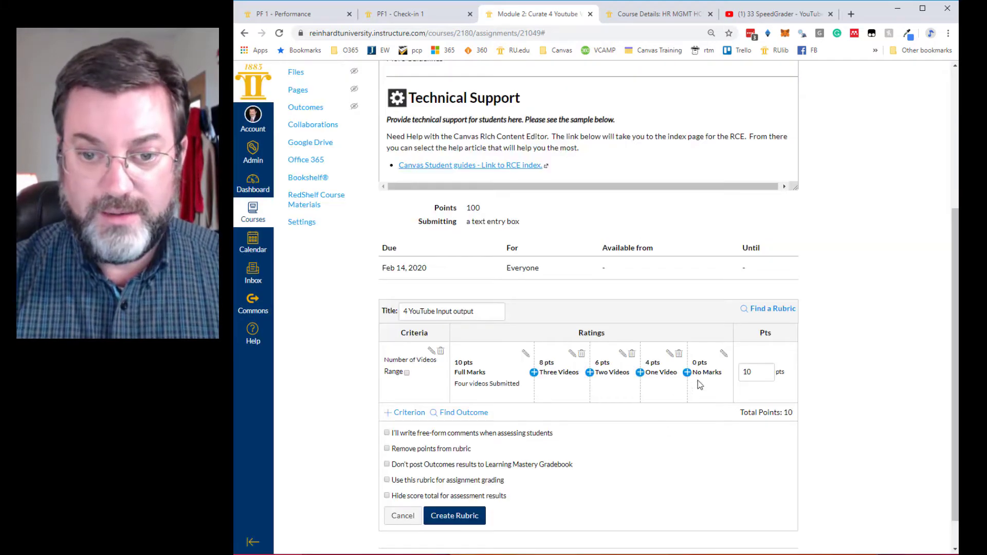
Change the title of the 0-point rating to "No Videos".
{"action": "left_click", "coordinate": [723, 354]}
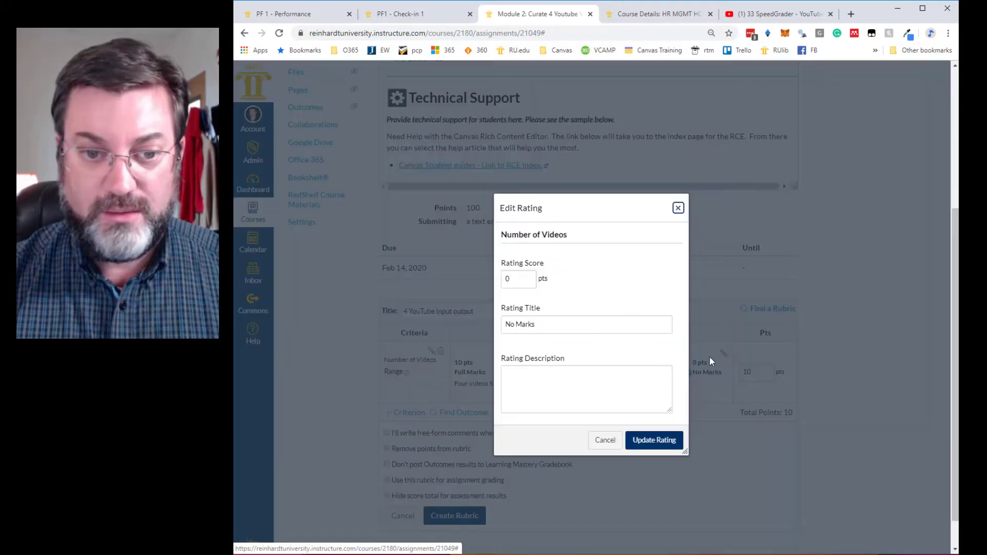
{"action": "left_click_drag", "start_coordinate": [548, 327], "coordinate": [515, 326]}
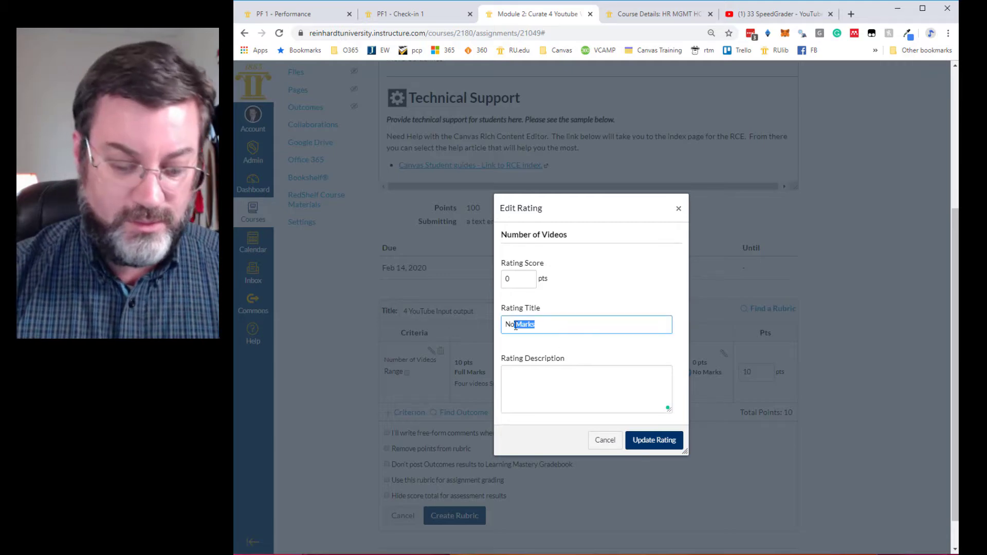
{"action": "key", "text": "BackSpace"}
{"action": "type", "text": "Videos"}
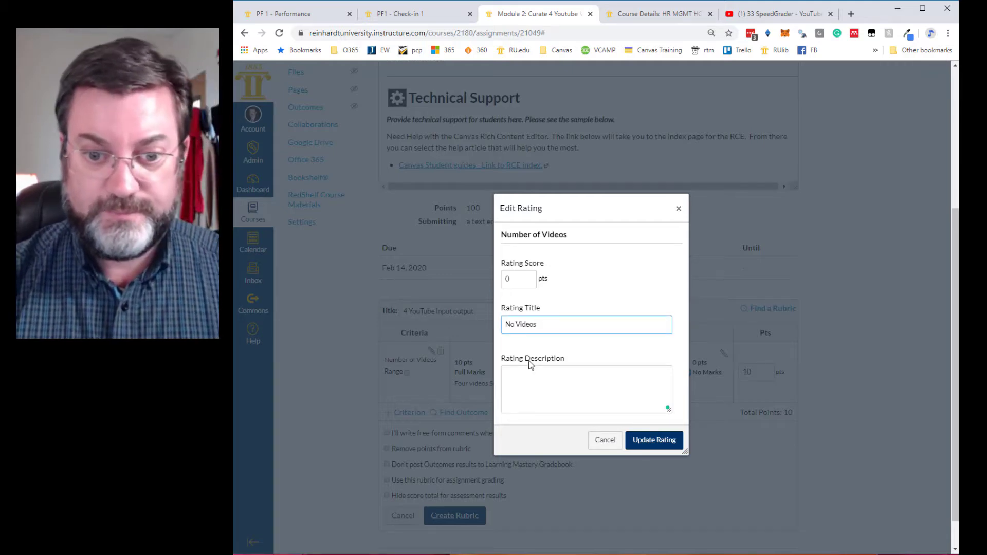
{"action": "left_click", "coordinate": [647, 446]}
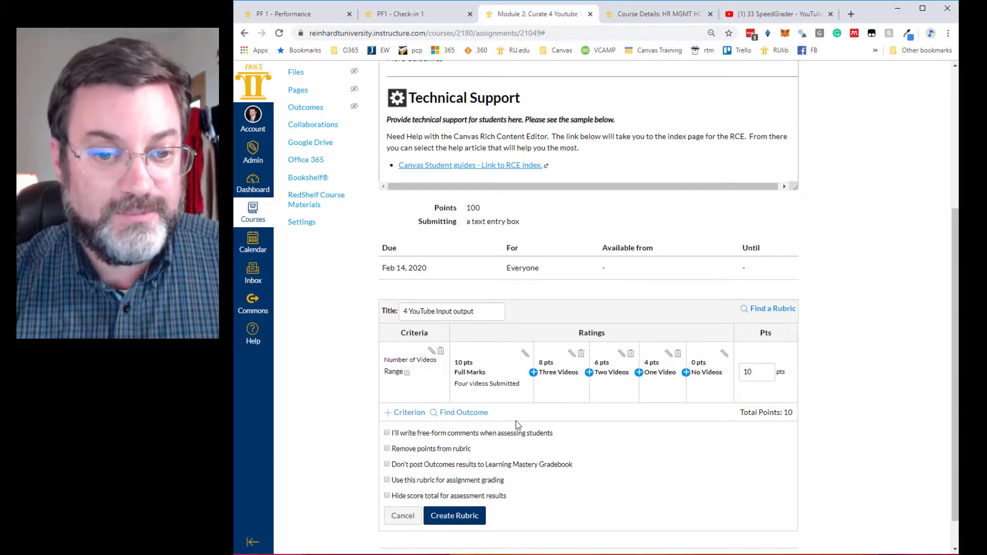
Duplicate the Number of Videos criterion and change the copy's description to "Quality of Videos".
{"action": "left_click", "coordinate": [403, 412]}
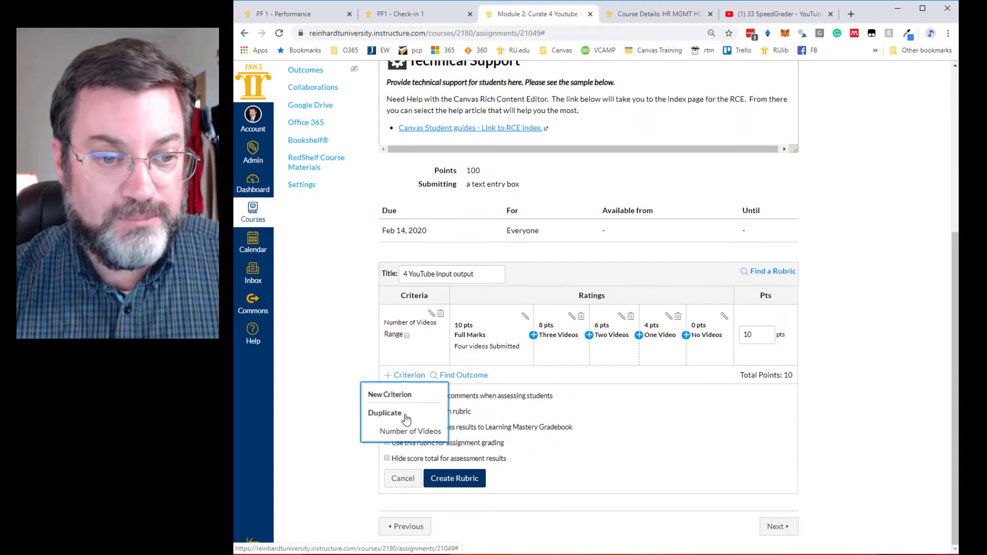
{"action": "left_click", "coordinate": [390, 434]}
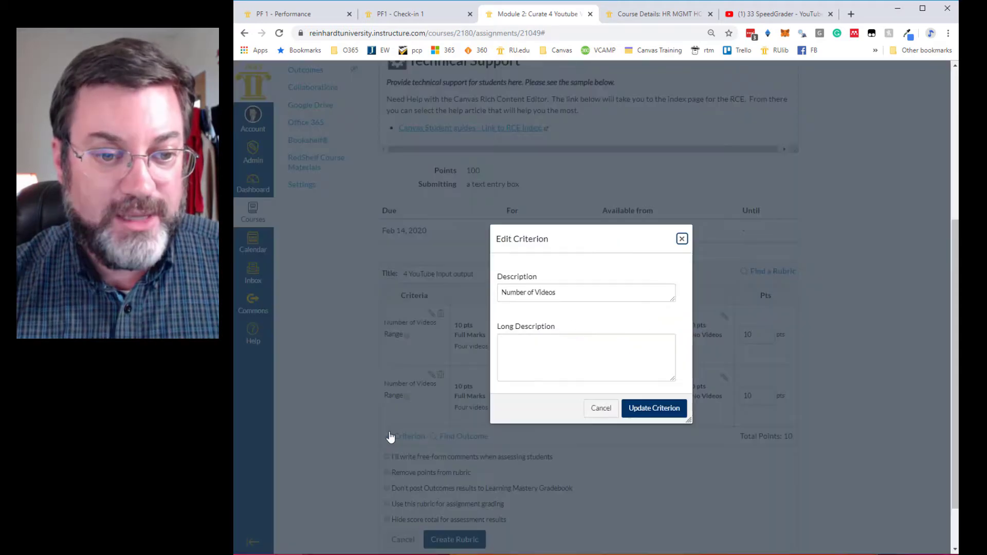
{"action": "left_click_drag", "start_coordinate": [557, 292], "coordinate": [498, 293]}
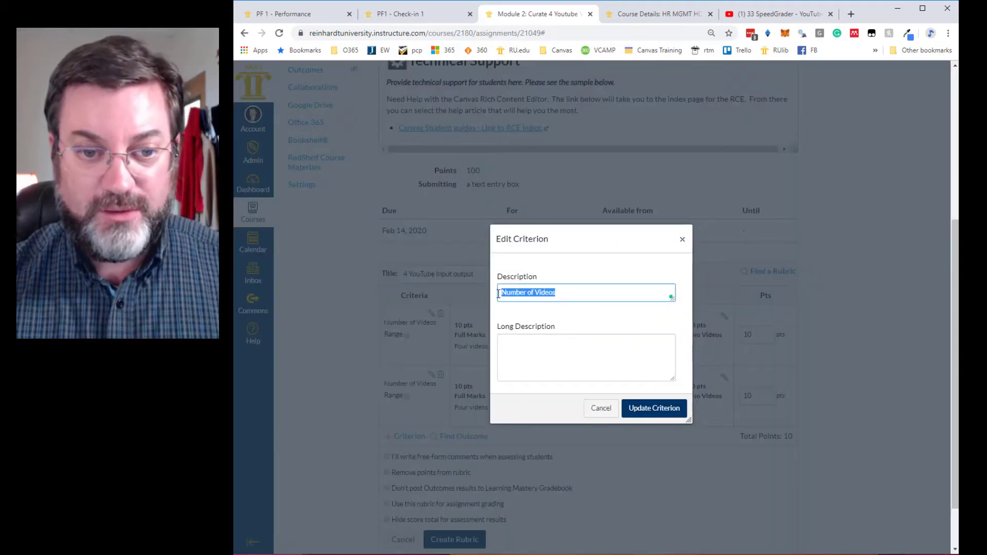
{"action": "type", "text": "Quality"}
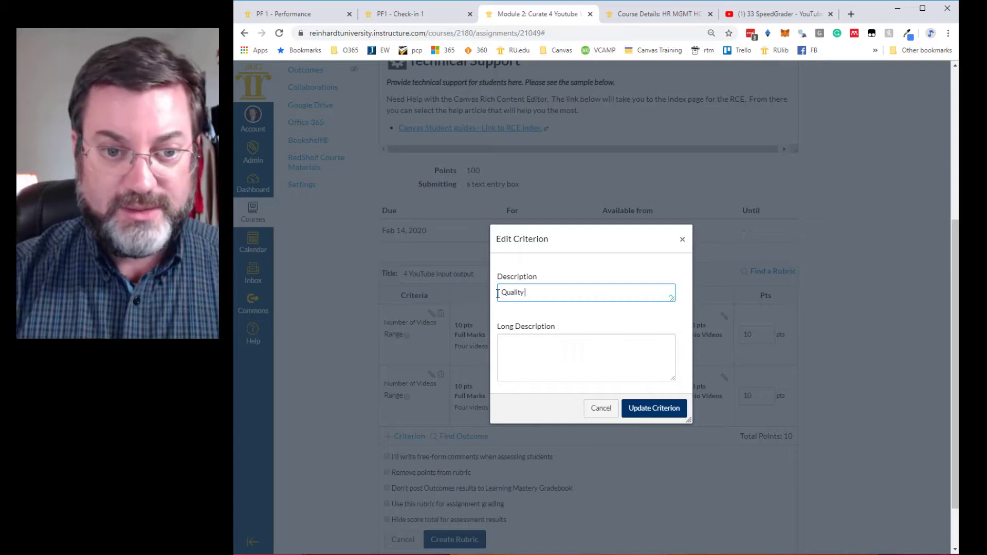
{"action": "type", "text": " of Videos"}
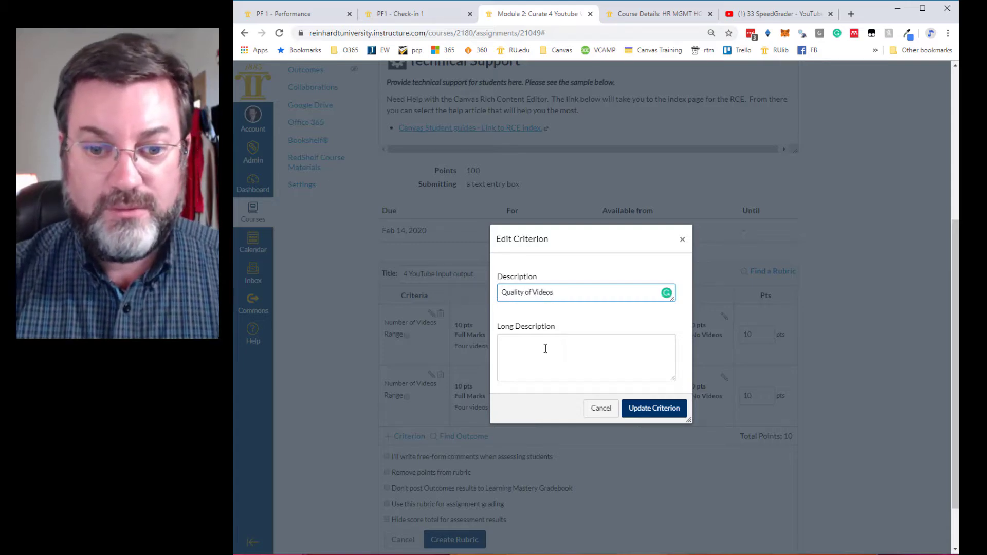
{"action": "left_click", "coordinate": [654, 408]}
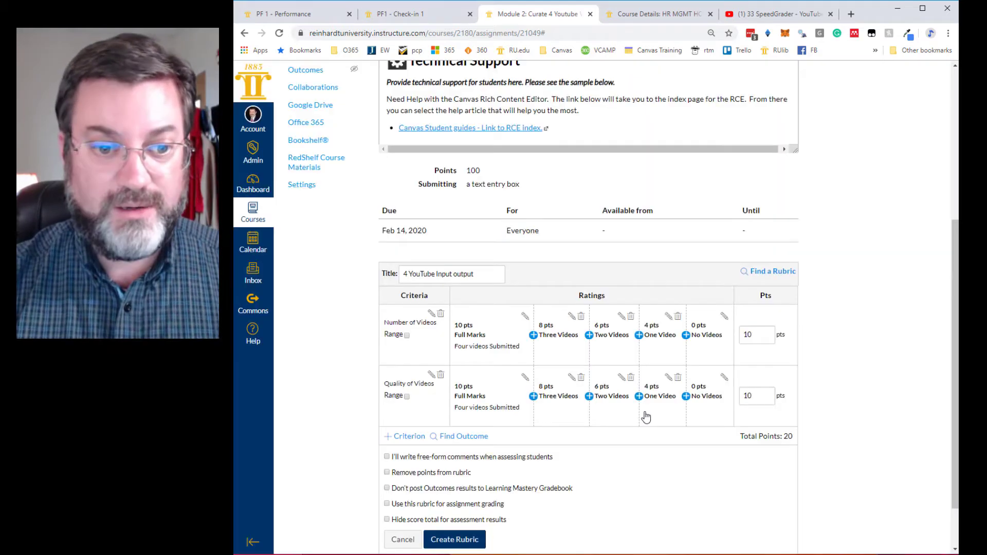
Set the Quality of Videos criterion's Full Marks rating to 25 points and change its title to "Excellent".
{"action": "left_click", "coordinate": [525, 377]}
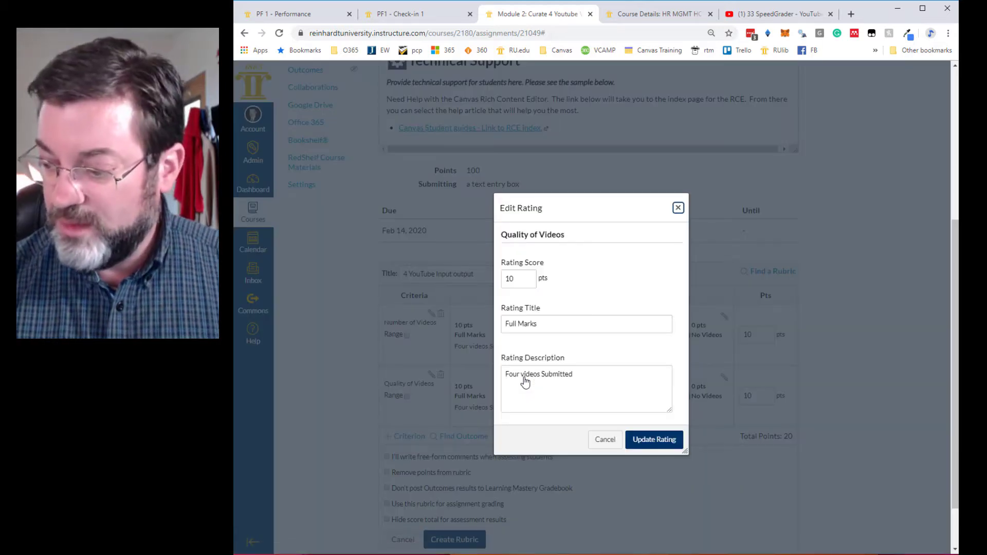
{"action": "left_click_drag", "start_coordinate": [514, 279], "coordinate": [498, 282]}
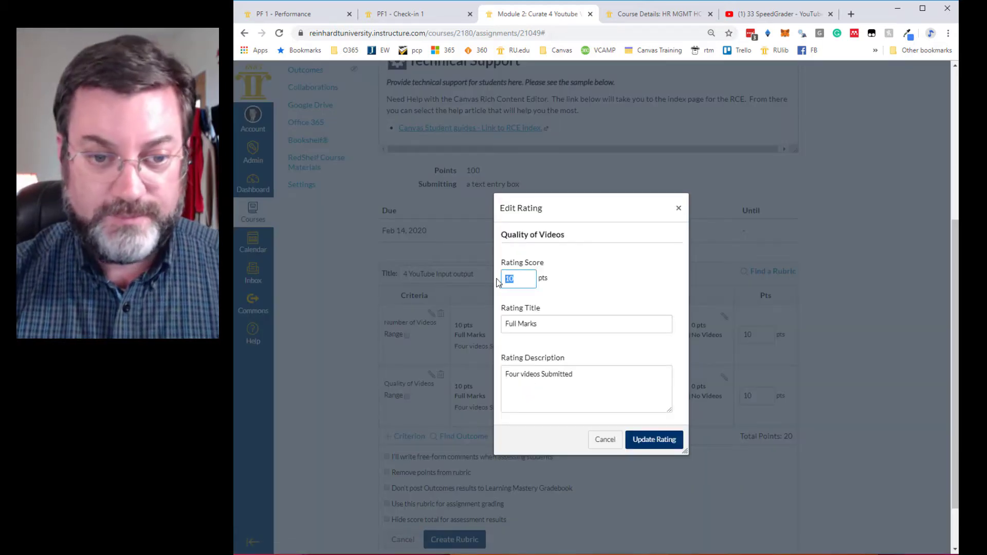
{"action": "type", "text": "25"}
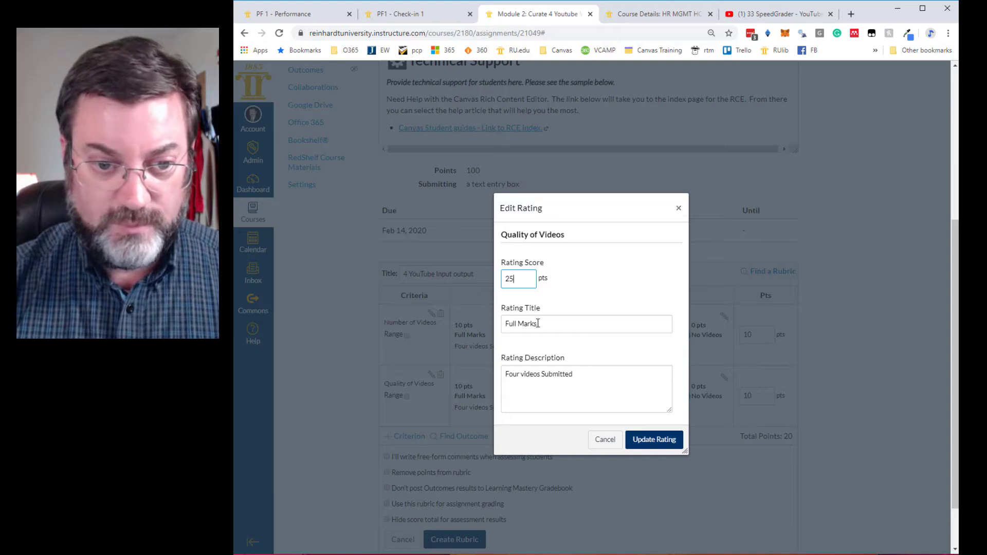
{"action": "left_click_drag", "start_coordinate": [537, 323], "coordinate": [508, 324]}
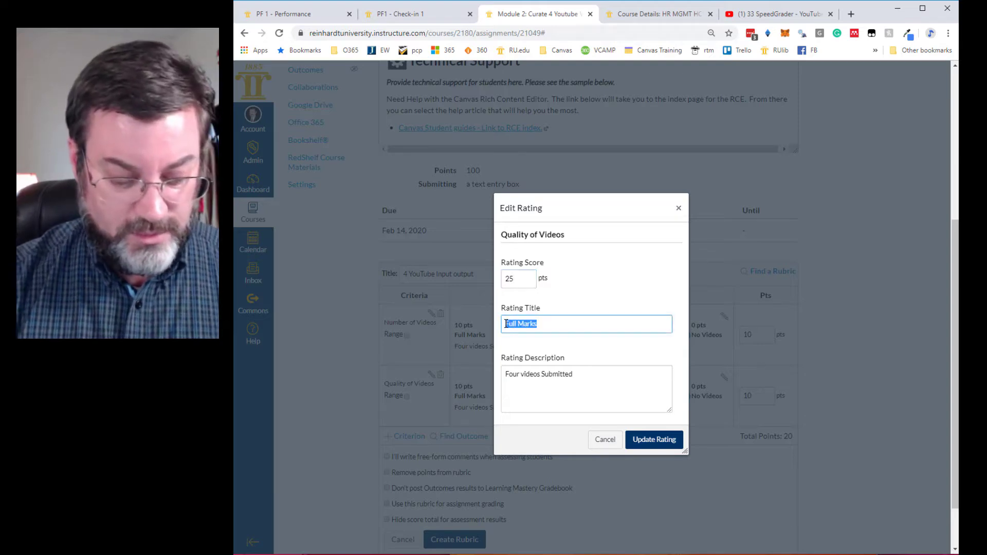
{"action": "type", "text": "Excellent"}
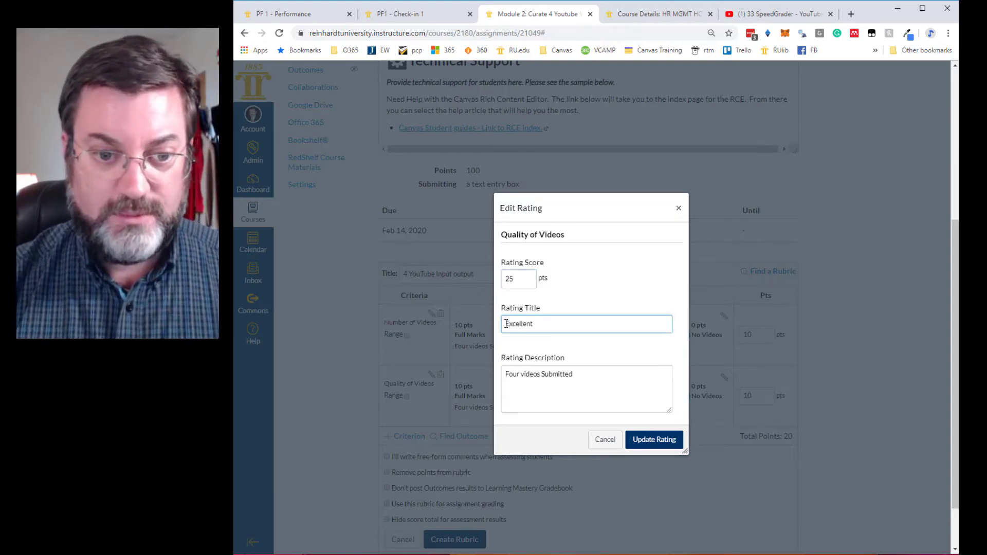
Replace the Excellent rating's description with "Videos feature desired topic in a meaningful and overt manner." and update the rating.
{"action": "left_click_drag", "start_coordinate": [575, 377], "coordinate": [506, 374]}
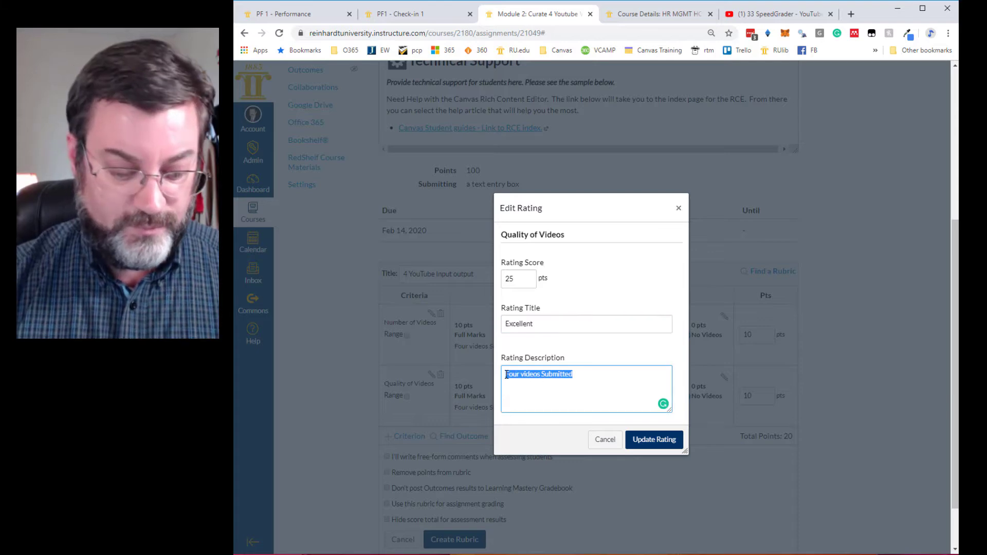
{"action": "type", "text": "Quality"}
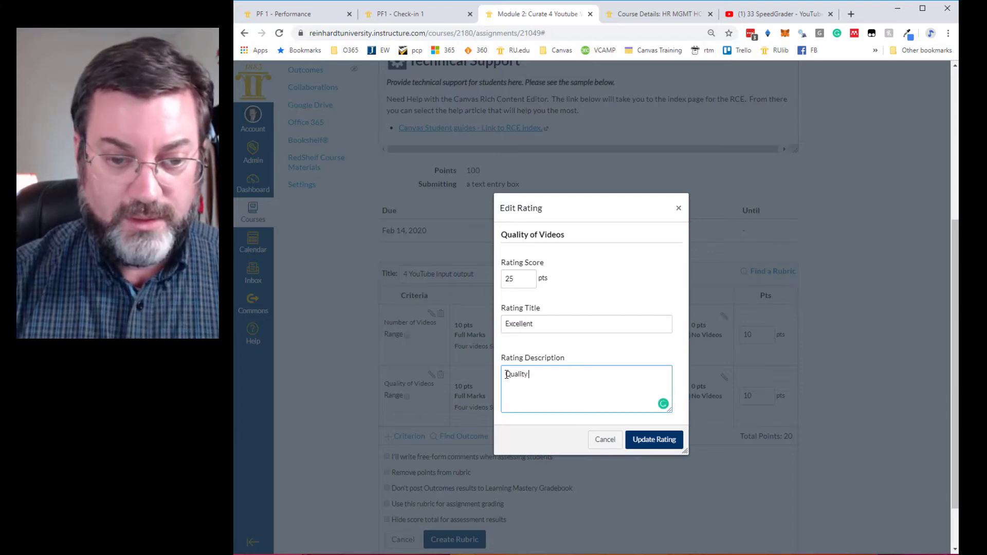
{"action": "key", "text": "BackSpace"}
{"action": "key", "text": "BackSpace"}
{"action": "key", "text": "BackSpace"}
{"action": "key", "text": "BackSpace"}
{"action": "key", "text": "BackSpace"}
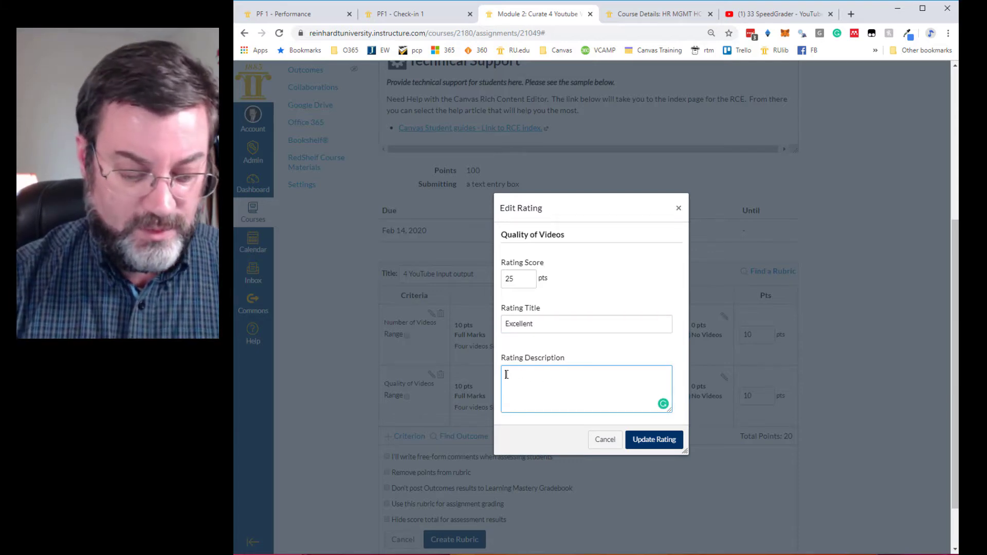
{"action": "type", "text": "Videos featur"}
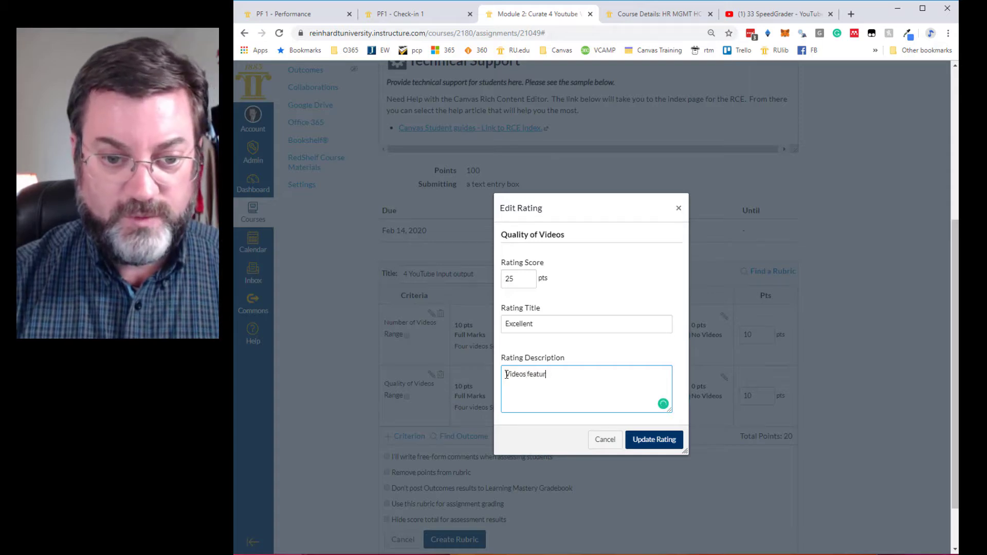
{"action": "type", "text": "e desired top"}
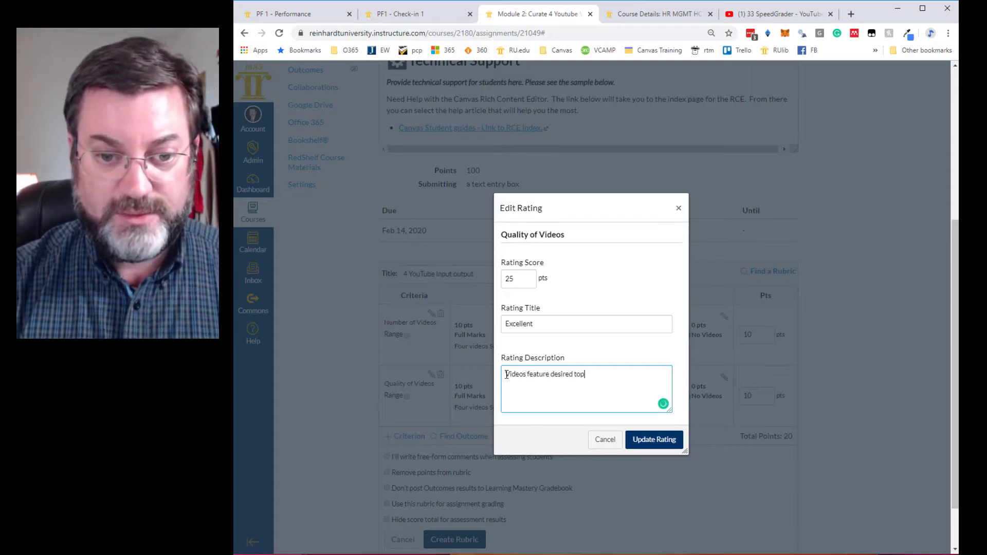
{"action": "type", "text": "ic in a mena"}
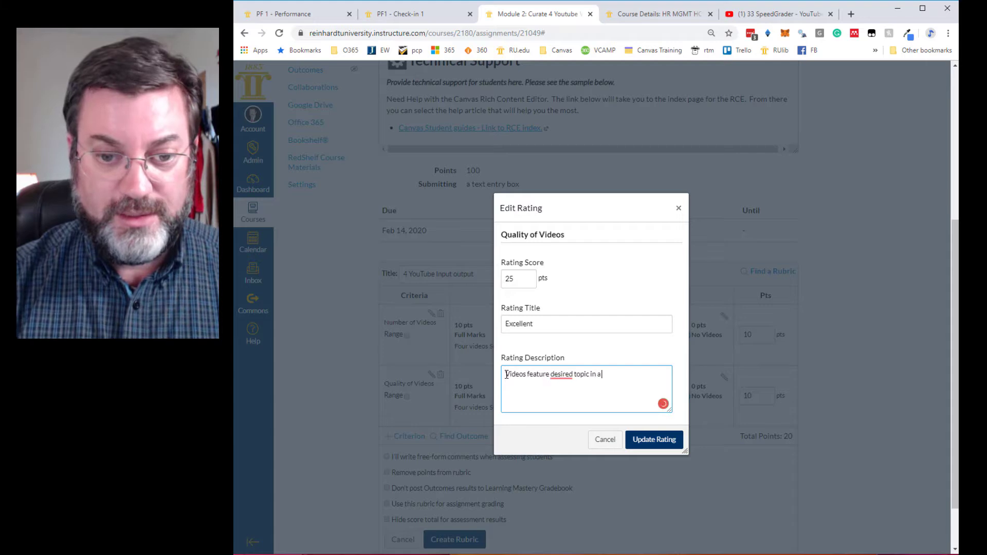
{"action": "key", "text": "BackSpace"}
{"action": "type", "text": "ani"}
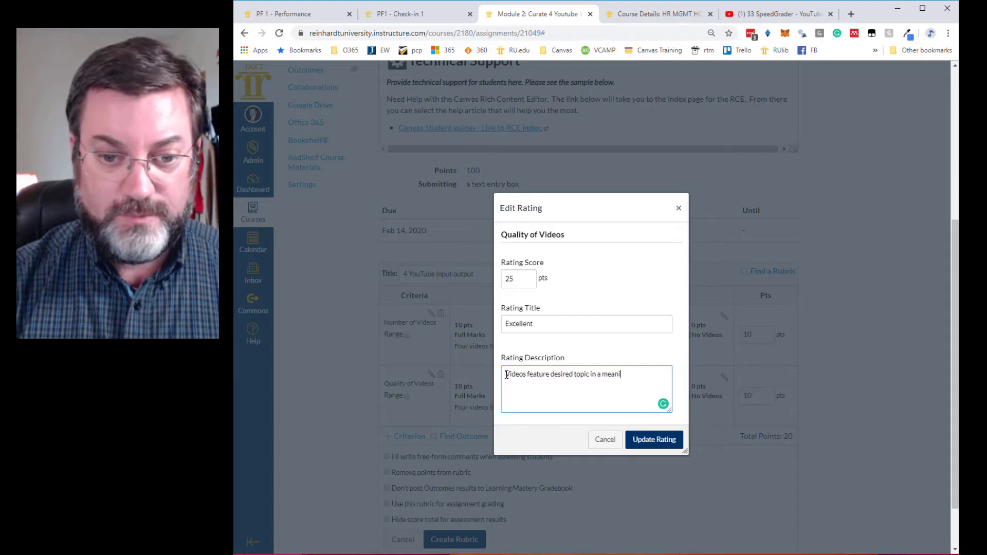
{"action": "type", "text": "ngful and over"}
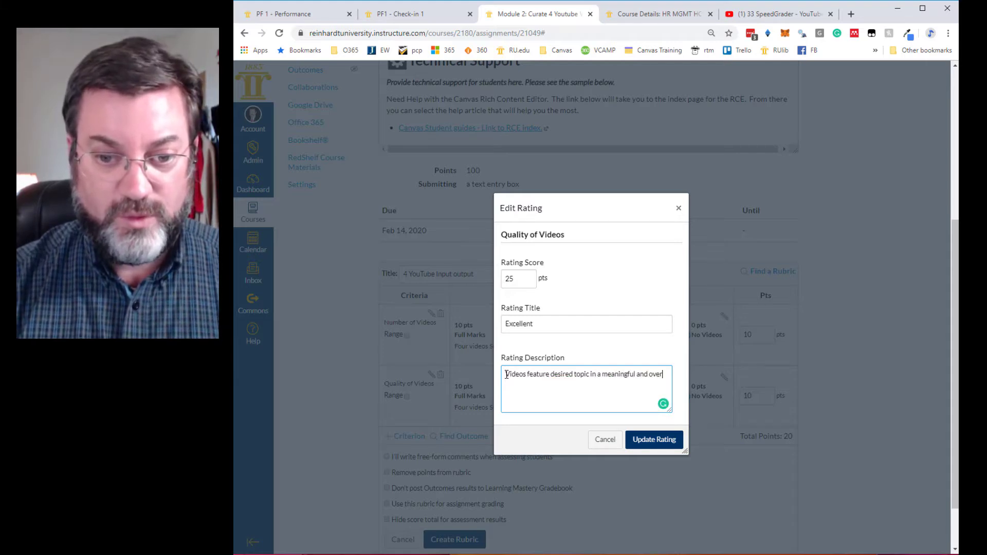
{"action": "type", "text": "t manner."}
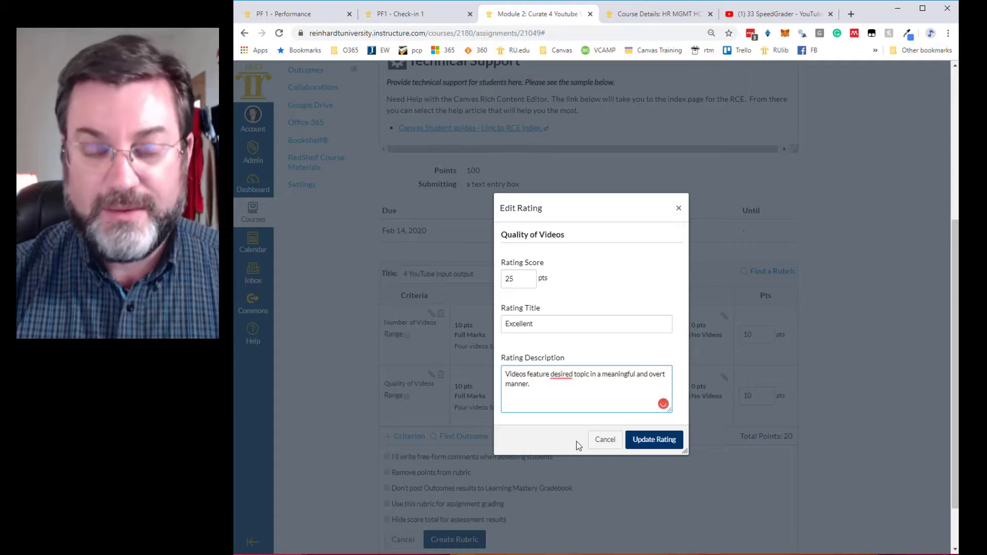
{"action": "left_click", "coordinate": [654, 441]}
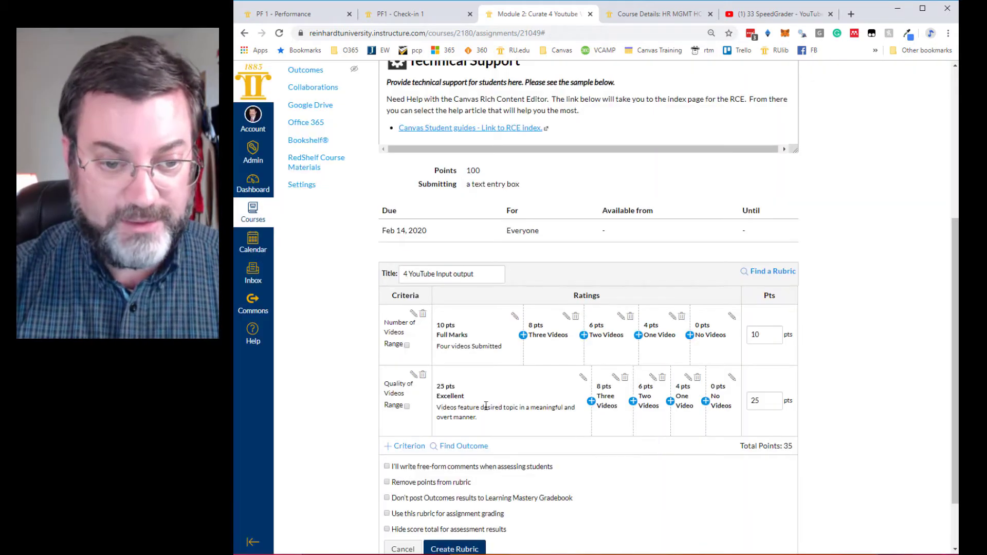
Set the Quality of Videos criterion's Three Videos rating to 20 points and change its title to "Good".
{"action": "left_click", "coordinate": [614, 379]}
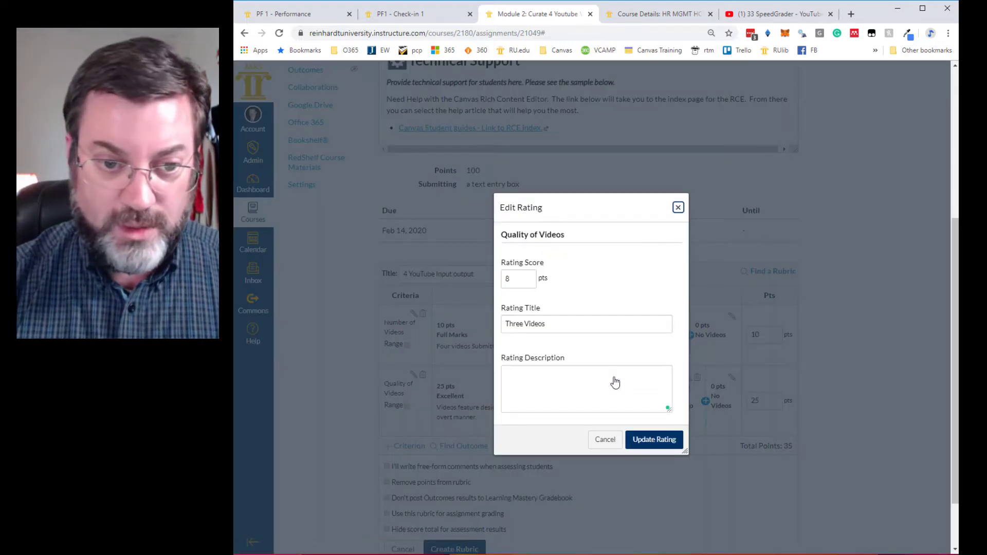
{"action": "left_click_drag", "start_coordinate": [529, 281], "coordinate": [499, 284]}
{"action": "type", "text": "20"}
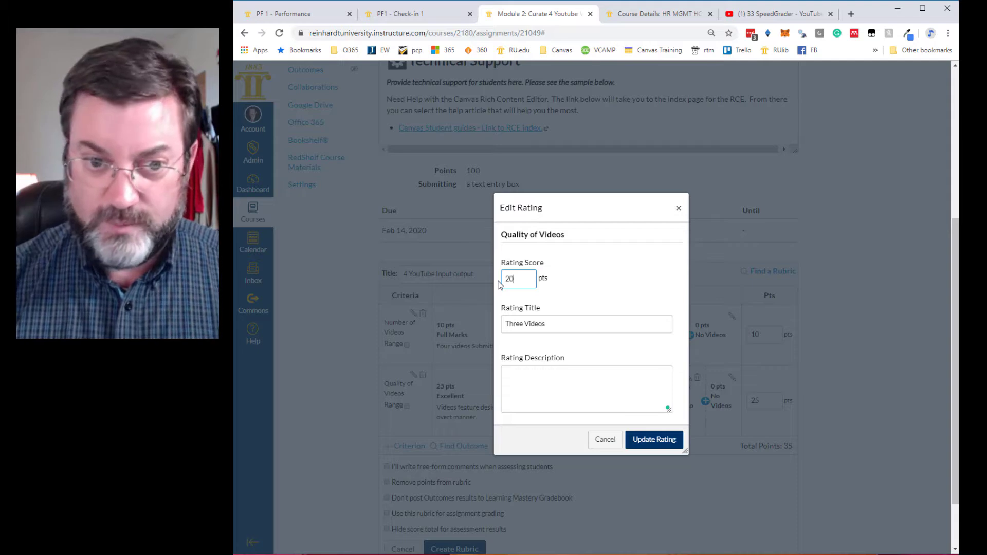
{"action": "left_click_drag", "start_coordinate": [546, 323], "coordinate": [502, 323]}
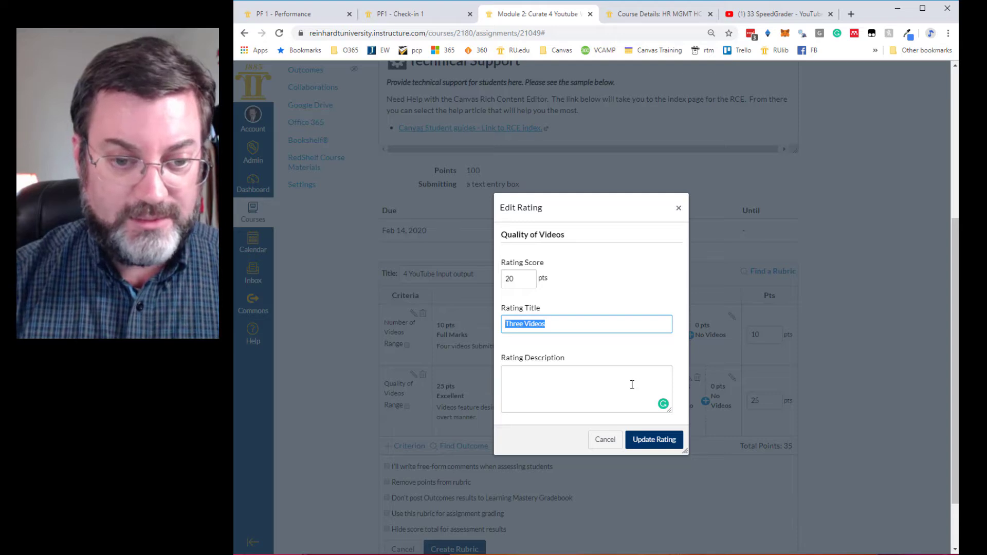
{"action": "type", "text": "Good"}
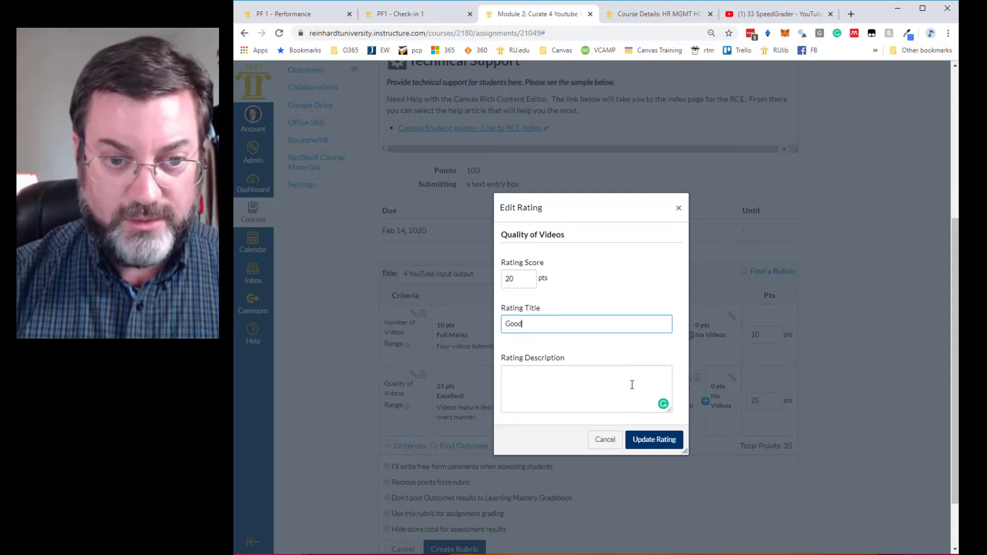
Describe the Good rating as "Videos touch on desired topic, but not as overtly as an Excellent category." and update the rating.
{"action": "left_click", "coordinate": [587, 381]}
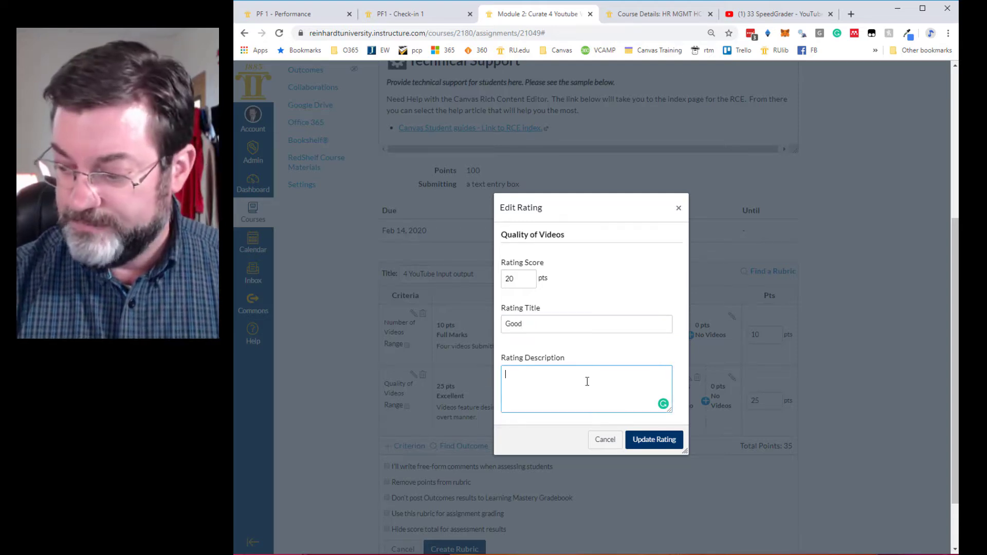
{"action": "type", "text": "E"}
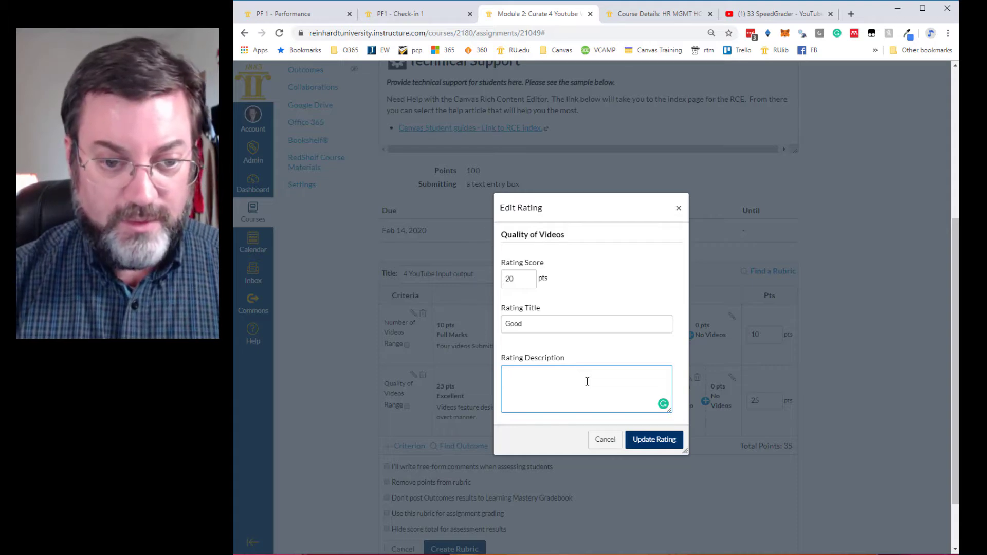
{"action": "type", "text": "Videos"}
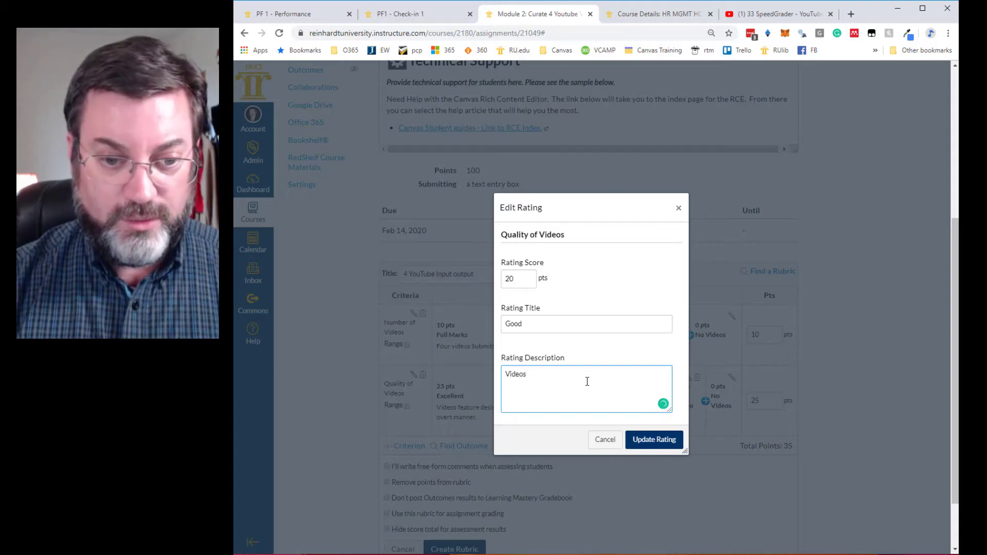
{"action": "type", "text": " touch on d"}
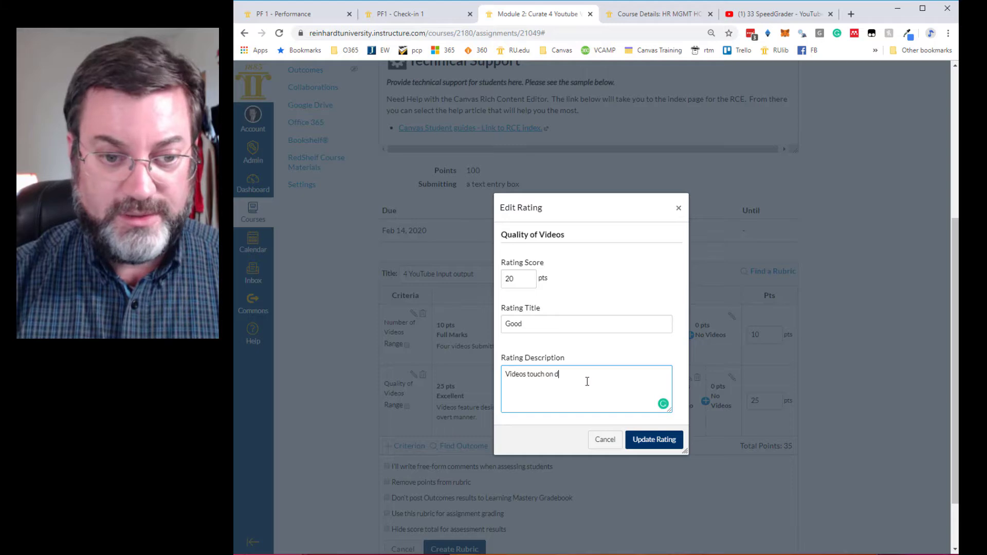
{"action": "type", "text": "esired topic"}
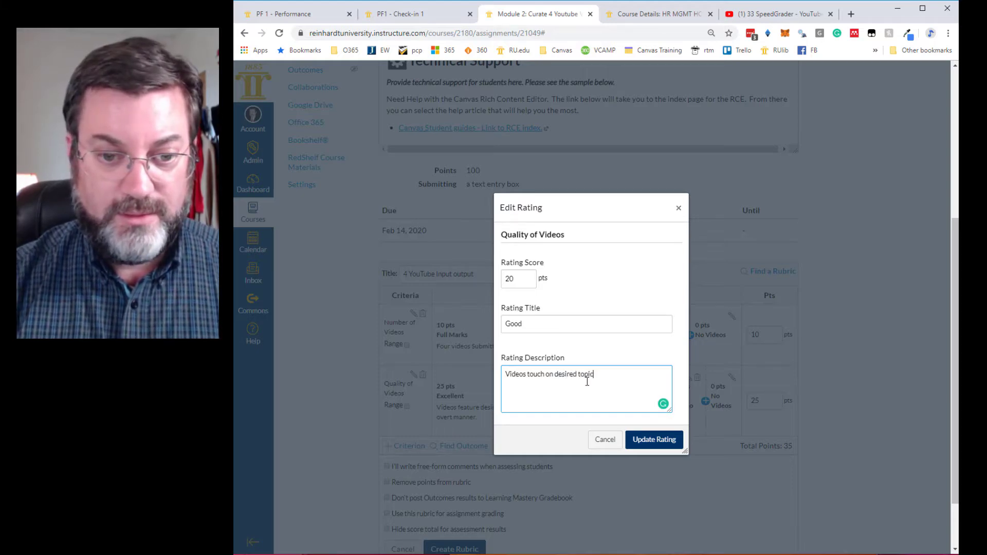
{"action": "type", "text": ", but no"}
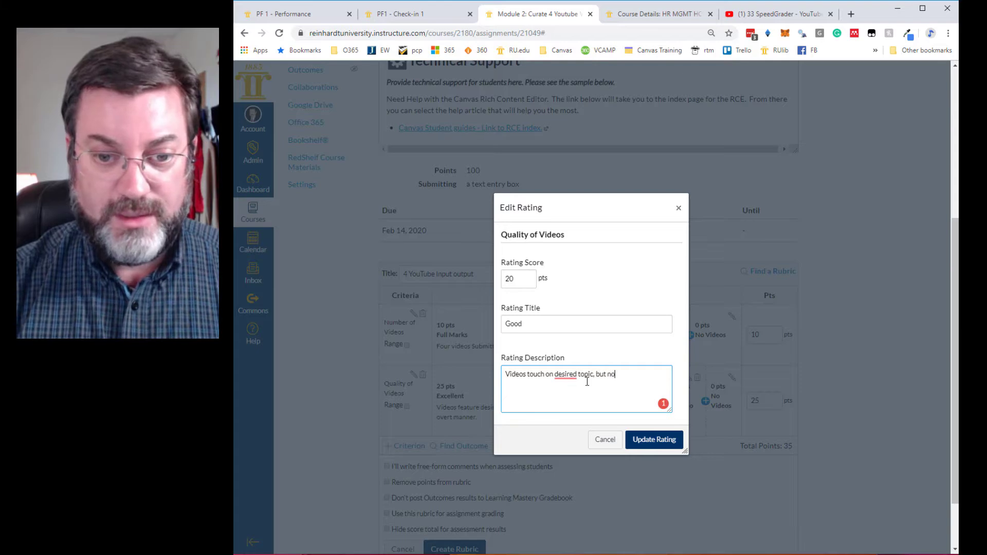
{"action": "type", "text": "t as overtly a"}
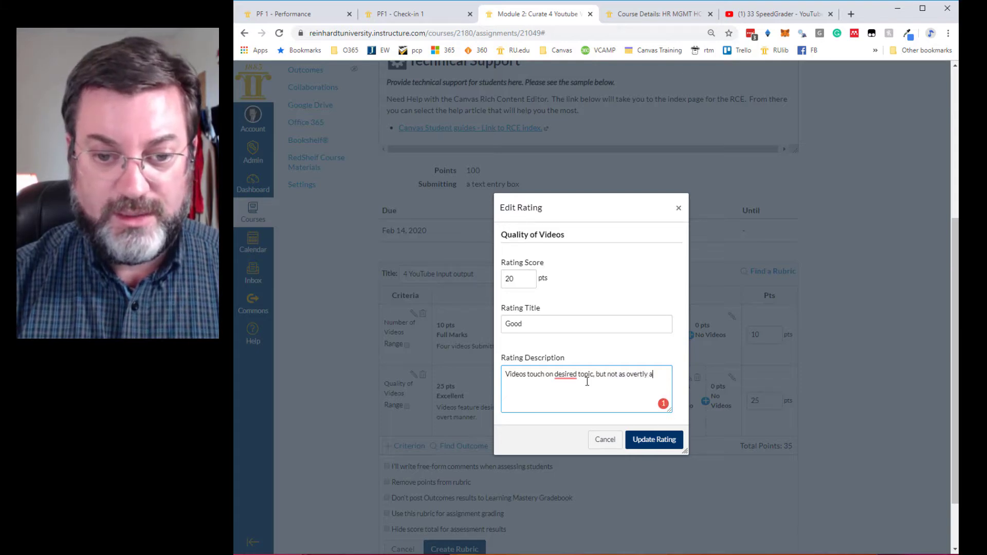
{"action": "type", "text": "s an Excellent category."}
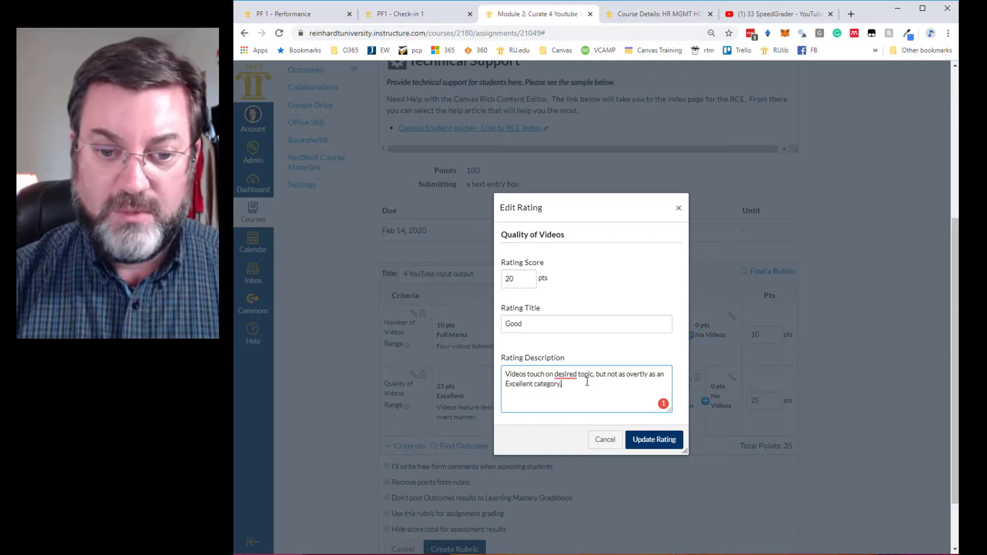
{"action": "left_click", "coordinate": [654, 439]}
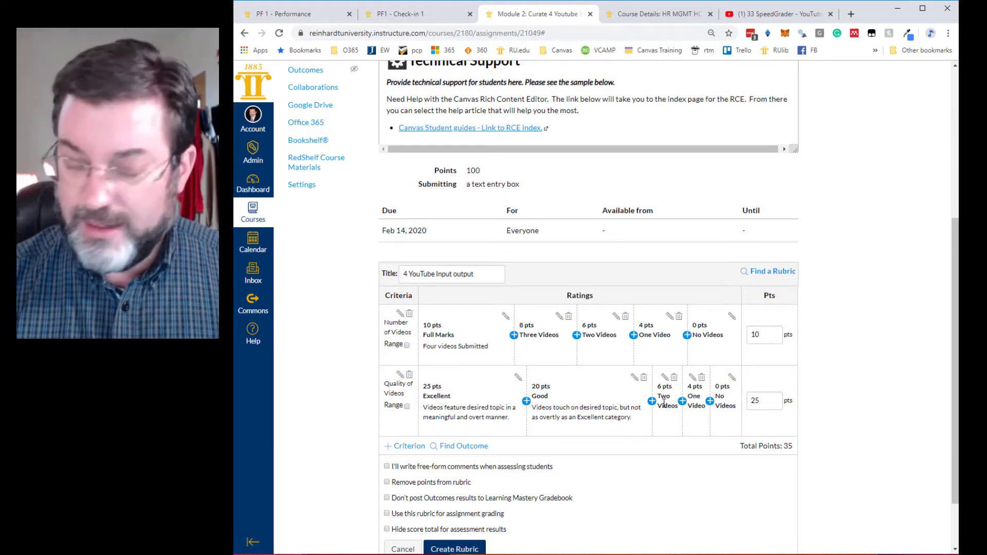
Set the Quality of Videos criterion's Two Videos rating to 15 points and change its title to "Fair".
{"action": "left_click", "coordinate": [665, 377]}
{"action": "double_click", "coordinate": [501, 280]}
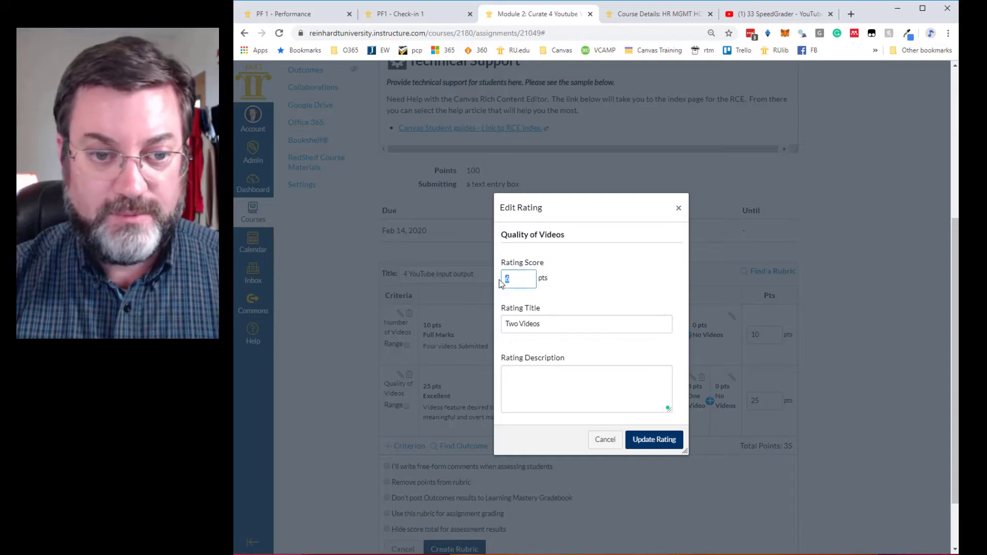
{"action": "type", "text": "15"}
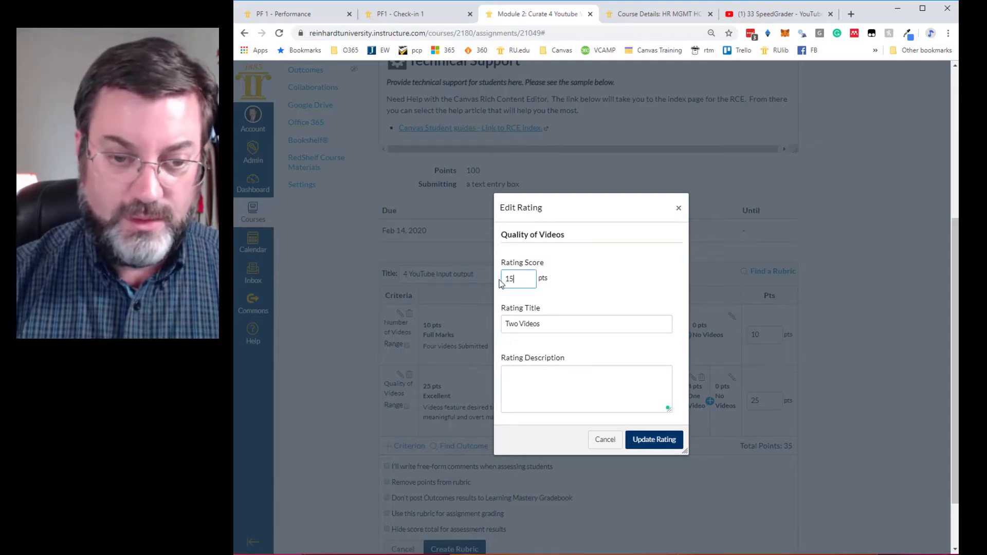
{"action": "triple_click", "coordinate": [556, 328]}
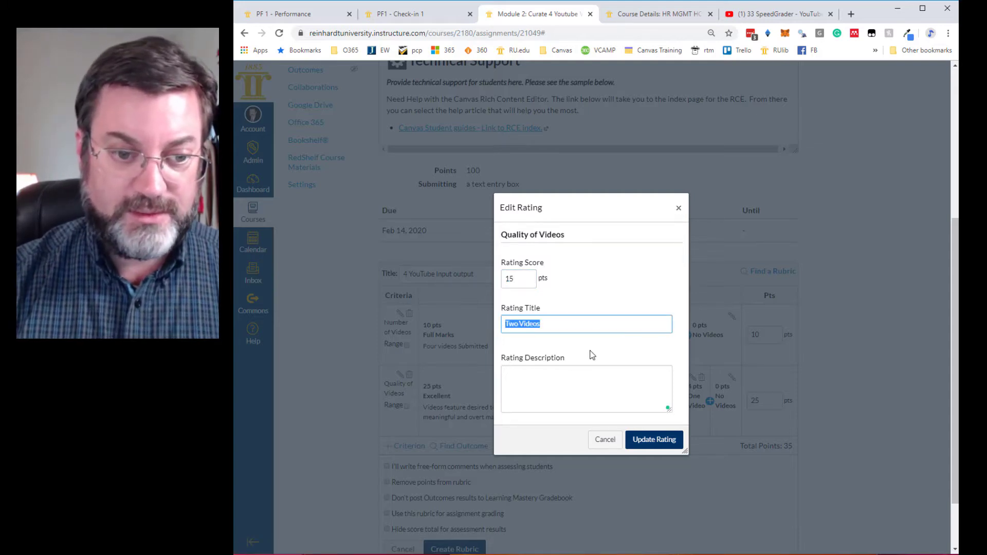
{"action": "type", "text": "Fair"}
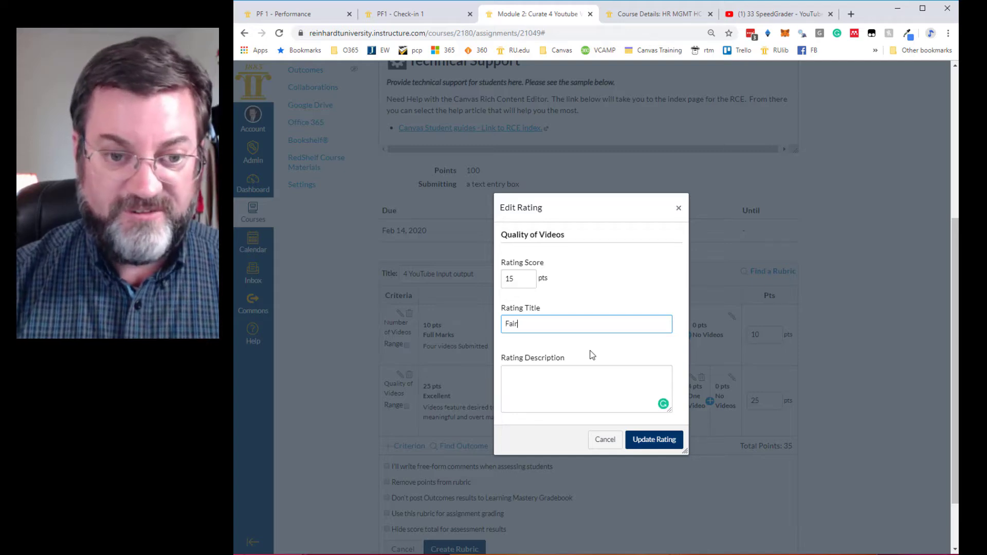
Describe the Fair rating as "Videos do not expressly address topic, but supply tangential material." and update the rating.
{"action": "left_click", "coordinate": [560, 379]}
{"action": "type", "text": "V"}
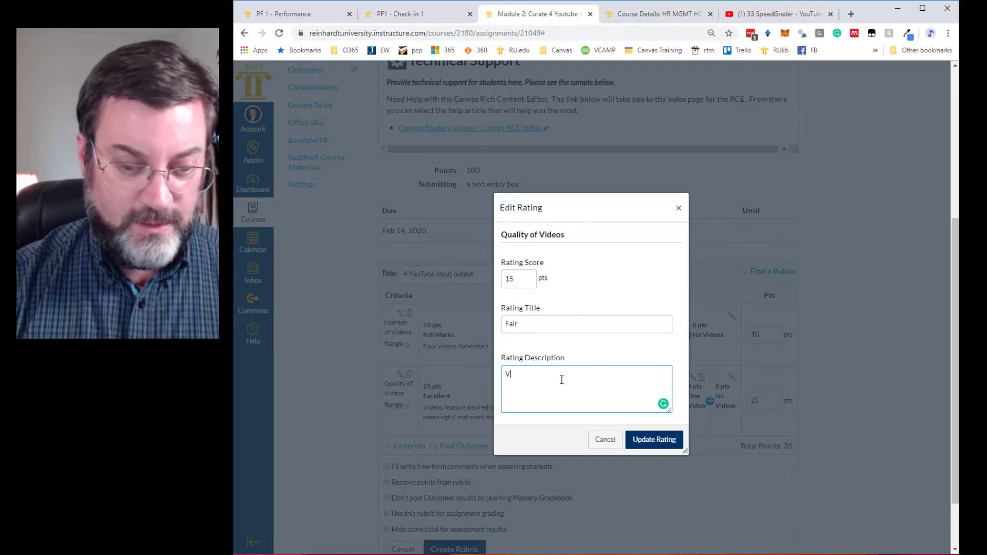
{"action": "type", "text": "ideos"}
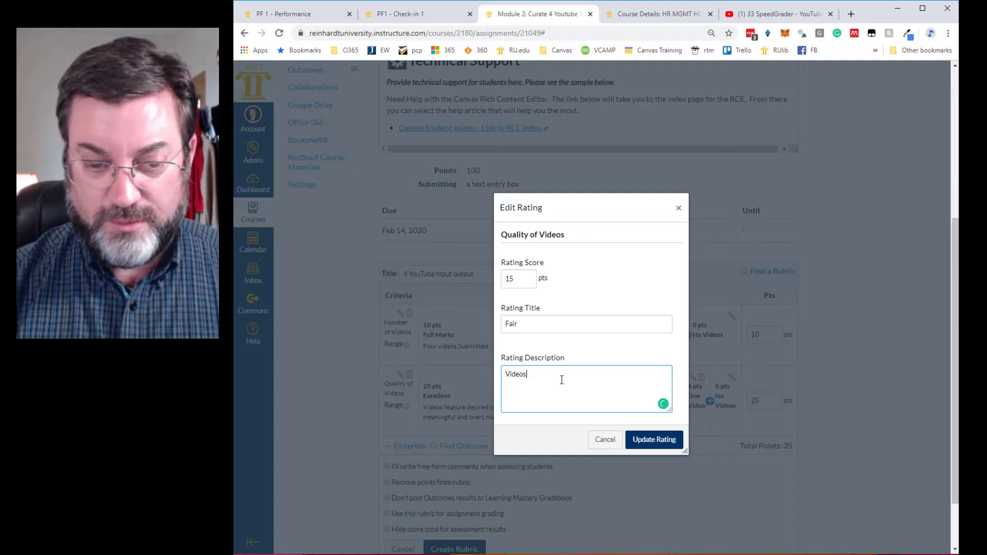
{"action": "type", "text": " do no"}
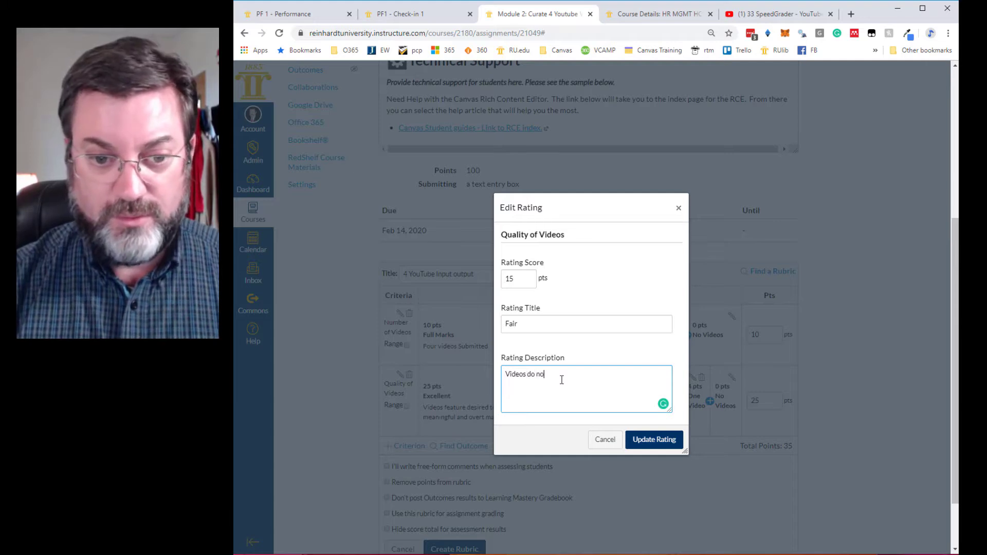
{"action": "type", "text": "t expres"}
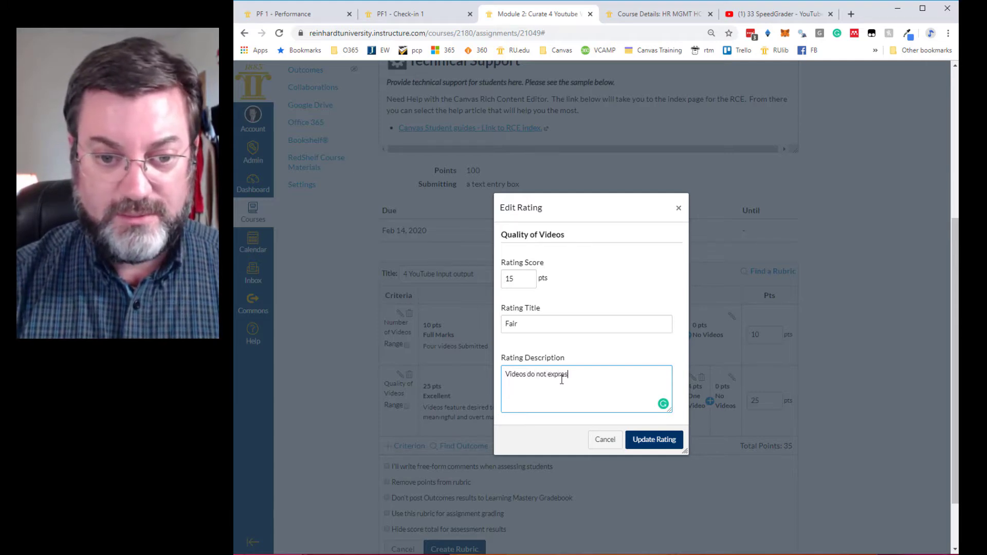
{"action": "type", "text": "sly address"}
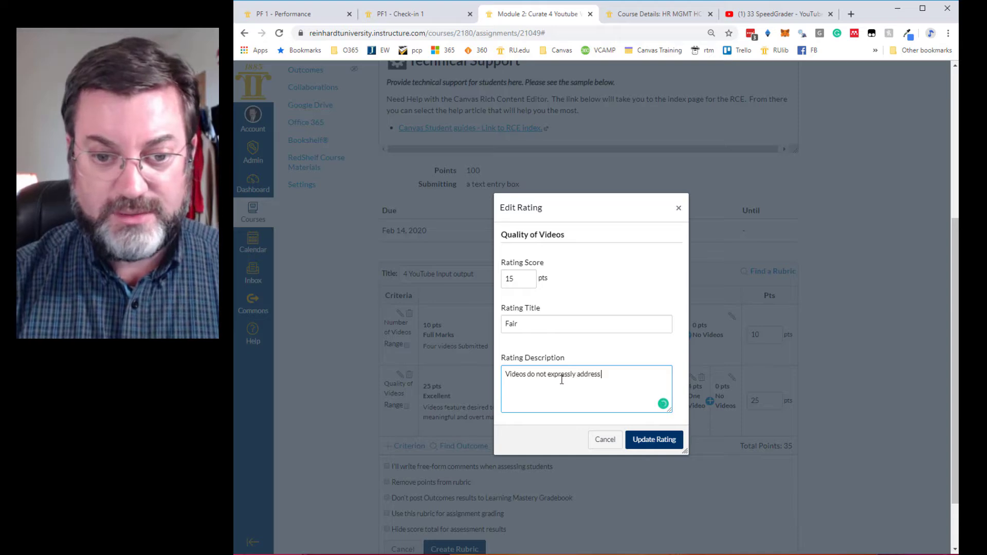
{"action": "type", "text": " topic, but supply m"}
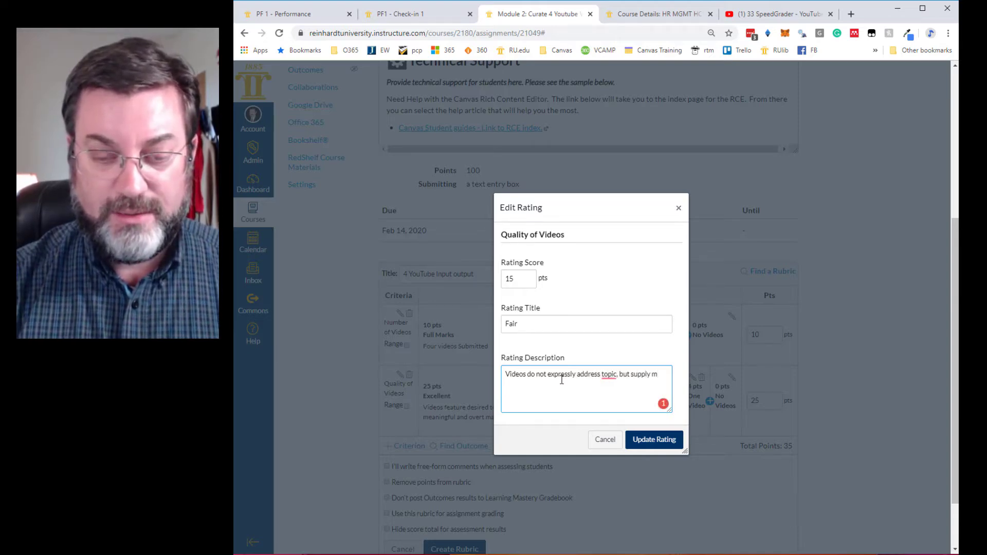
{"action": "key", "text": "BackSpace"}
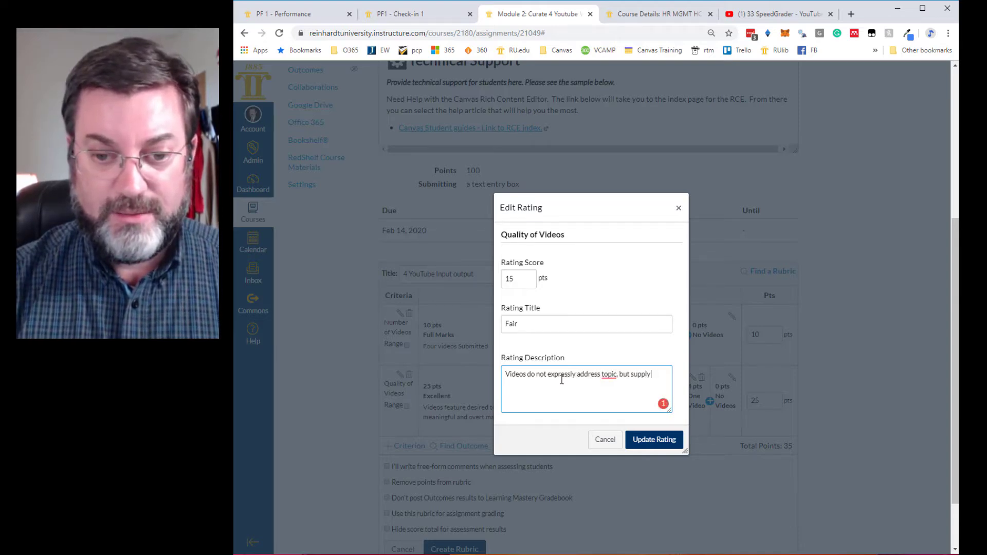
{"action": "type", "text": "tangenti"}
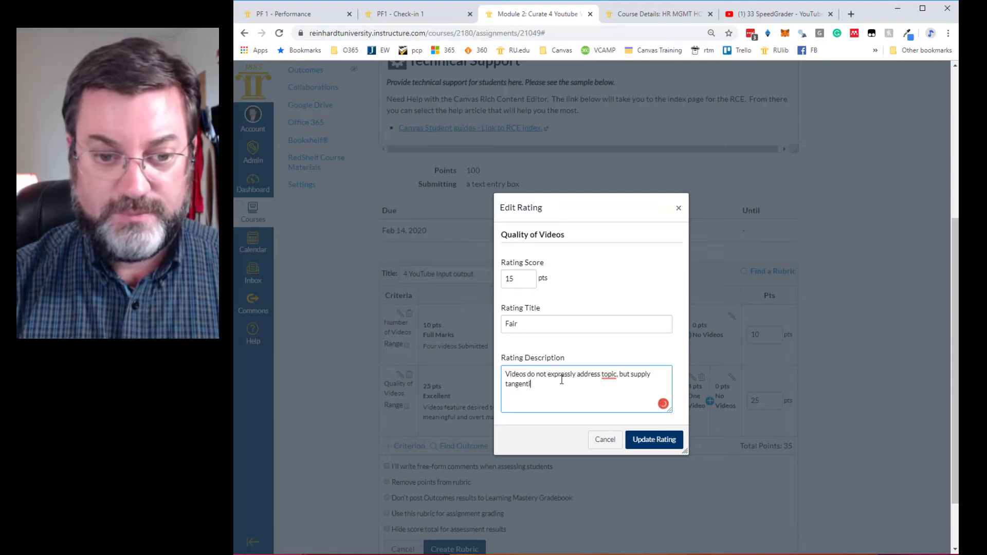
{"action": "type", "text": "al materia"}
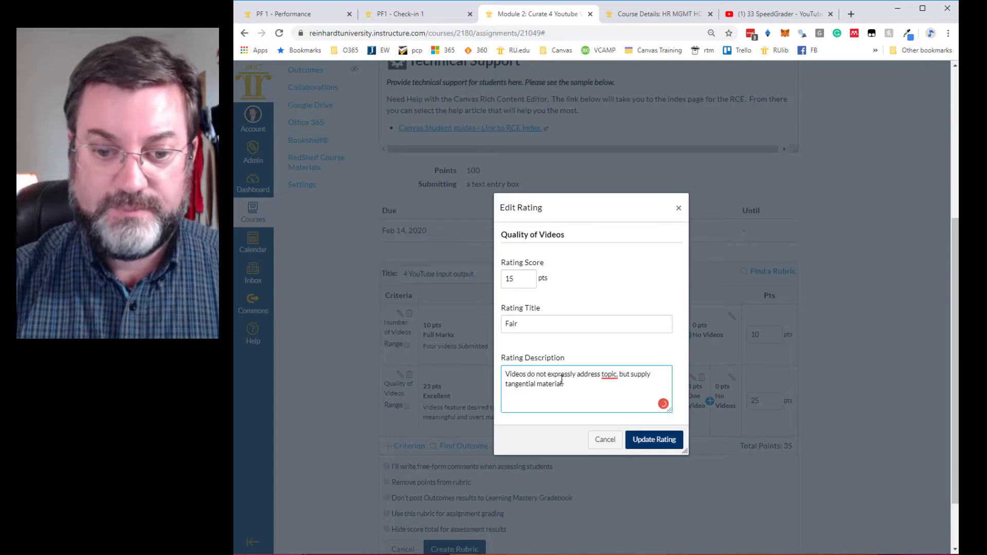
{"action": "type", "text": "l."}
{"action": "left_click", "coordinate": [642, 441]}
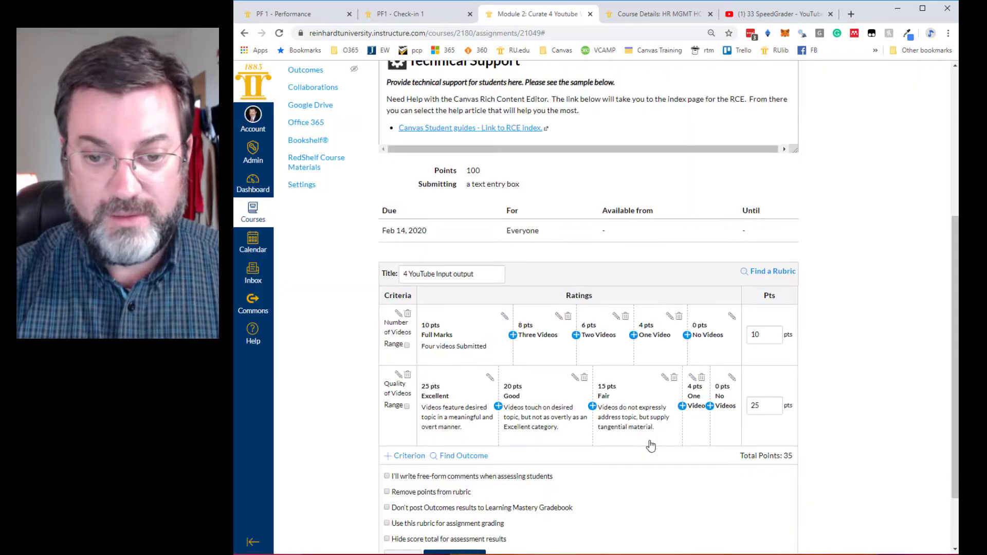
Set the Quality of Videos criterion's One Video rating to 10 points and change its title to "Needs Improvement".
{"action": "left_click", "coordinate": [691, 378]}
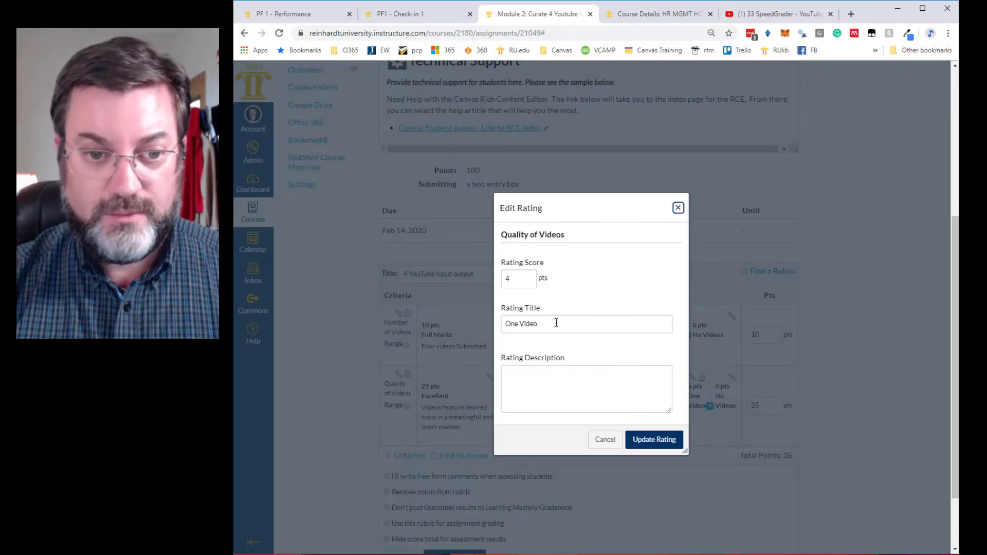
{"action": "left_click", "coordinate": [506, 278]}
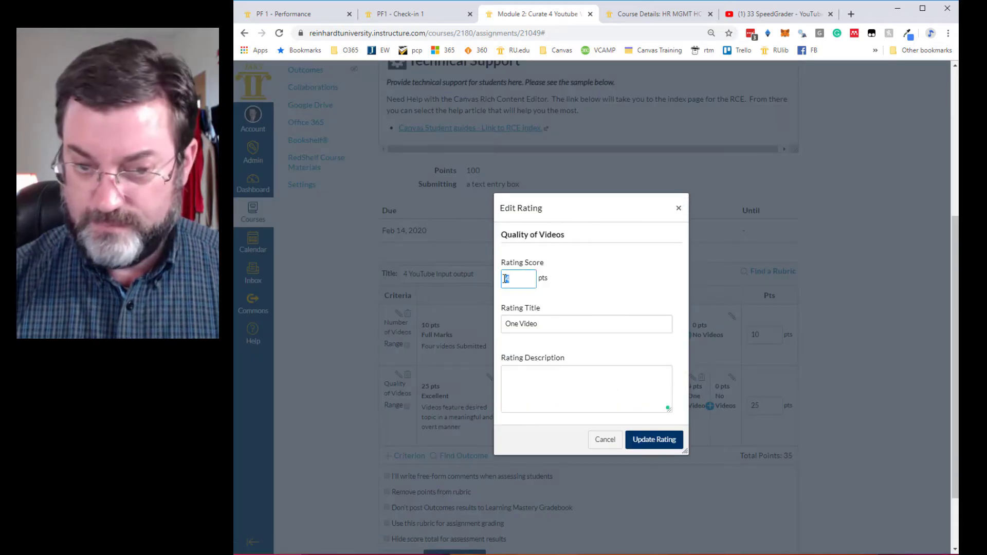
{"action": "type", "text": "10"}
{"action": "key", "text": "Tab"}
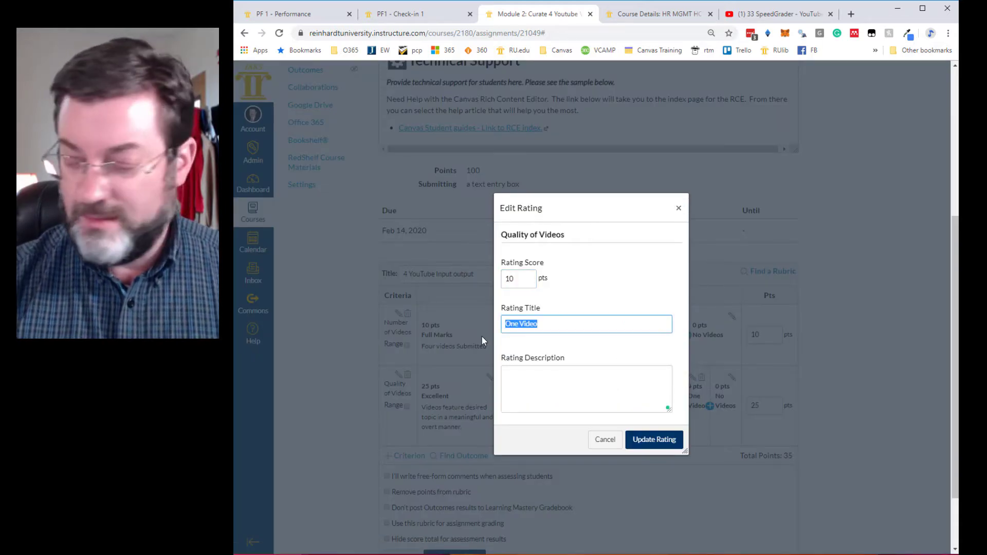
{"action": "type", "text": "Need"}
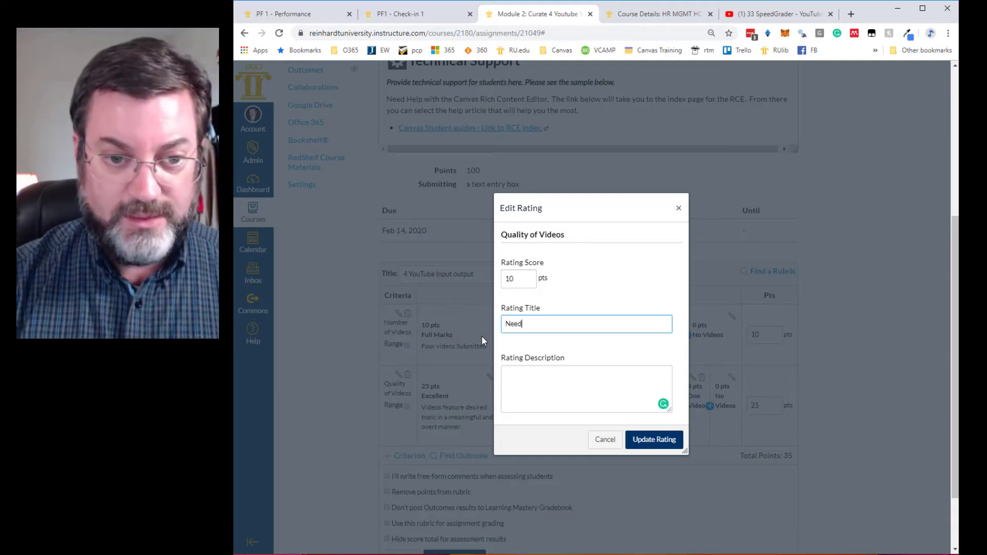
{"action": "type", "text": "s Improvement"}
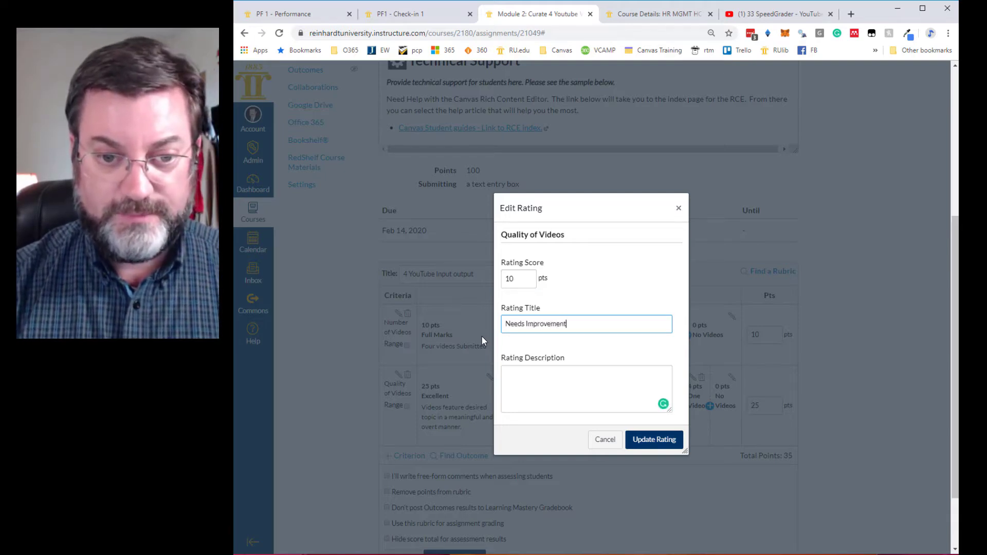
Begin the Needs Improvement rating's description with "Videos barely touch on supplied topic.".
{"action": "left_click", "coordinate": [521, 373]}
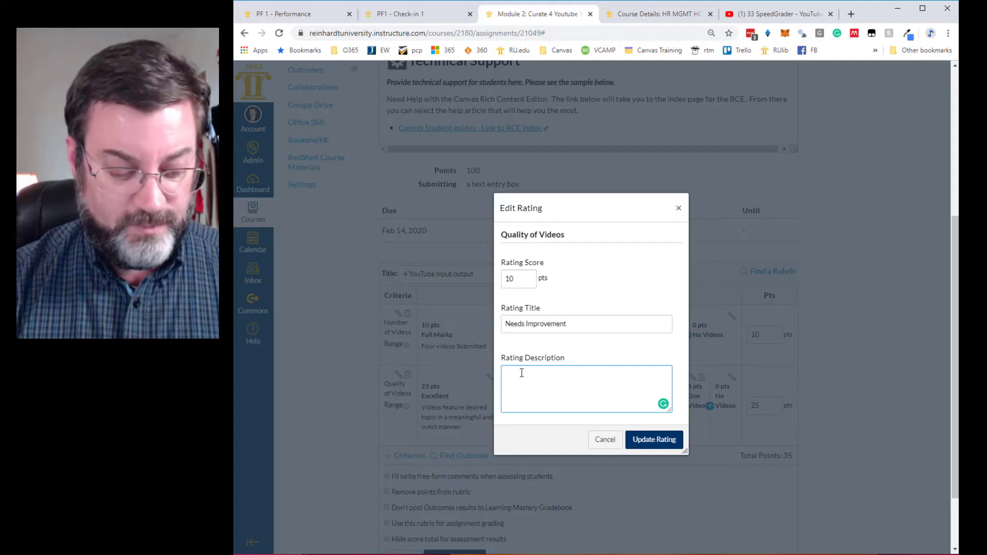
{"action": "type", "text": "Video"}
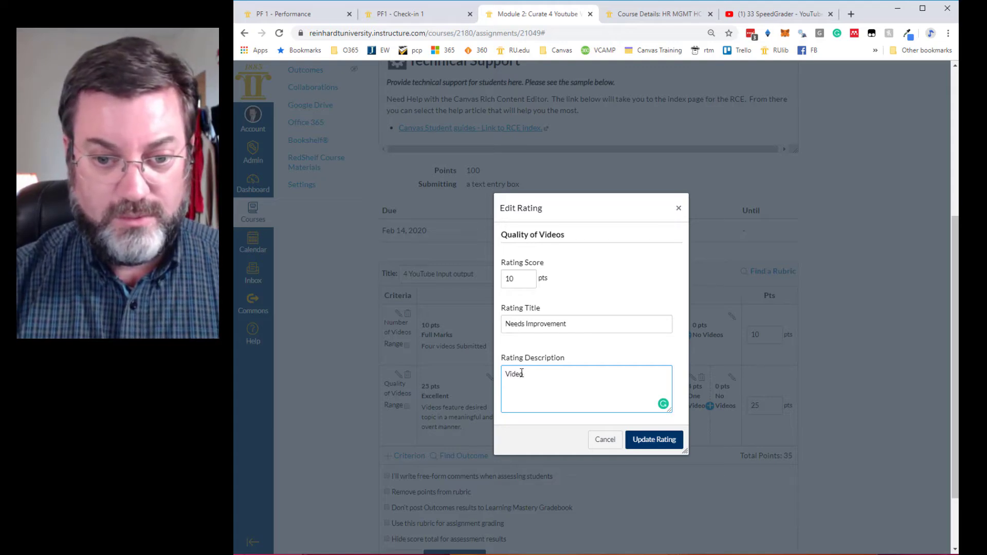
{"action": "type", "text": " barely"}
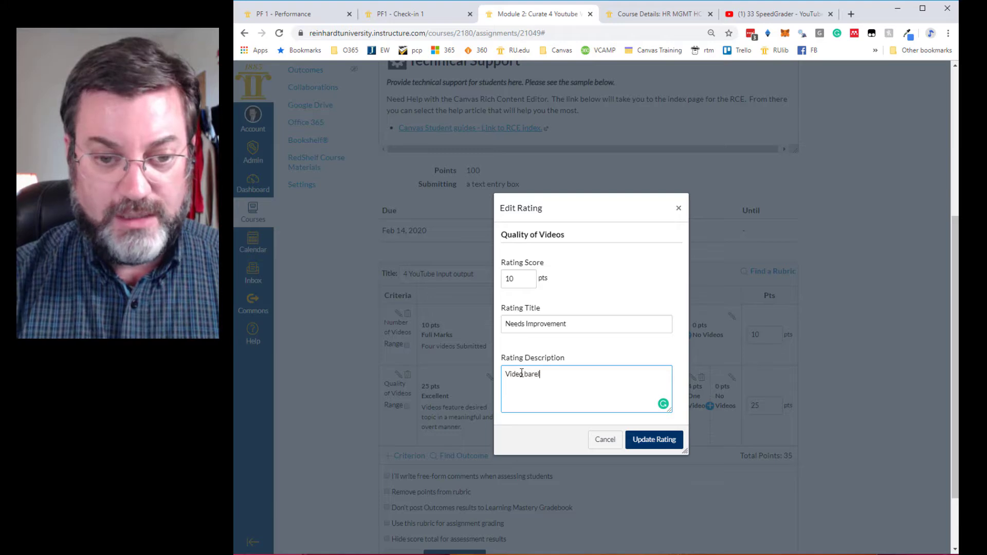
{"action": "key", "text": "BackSpace"}
{"action": "key", "text": "BackSpace"}
{"action": "key", "text": "BackSpace"}
{"action": "key", "text": "BackSpace"}
{"action": "key", "text": "BackSpace"}
{"action": "key", "text": "BackSpace"}
{"action": "key", "text": "BackSpace"}
{"action": "type", "text": "s b"}
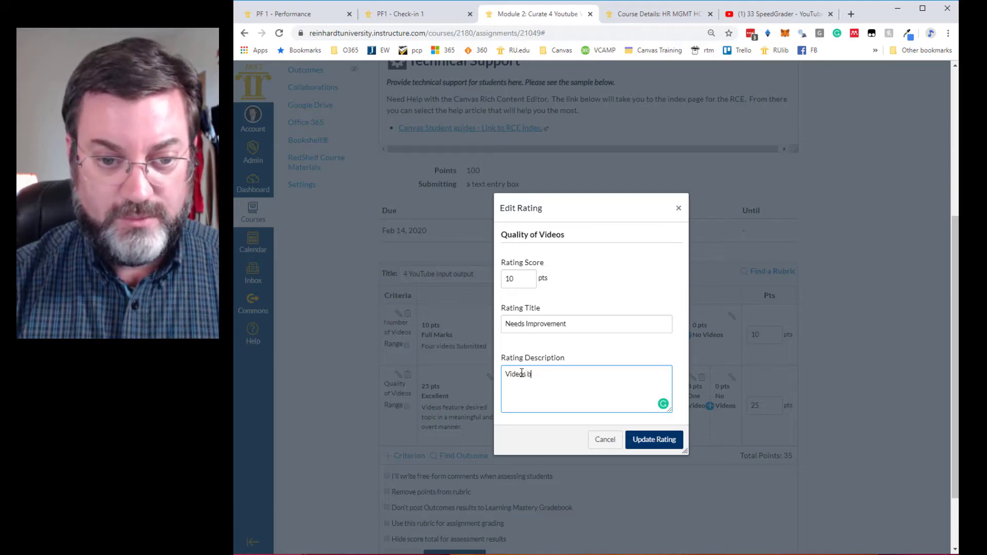
{"action": "type", "text": "arely touch o"}
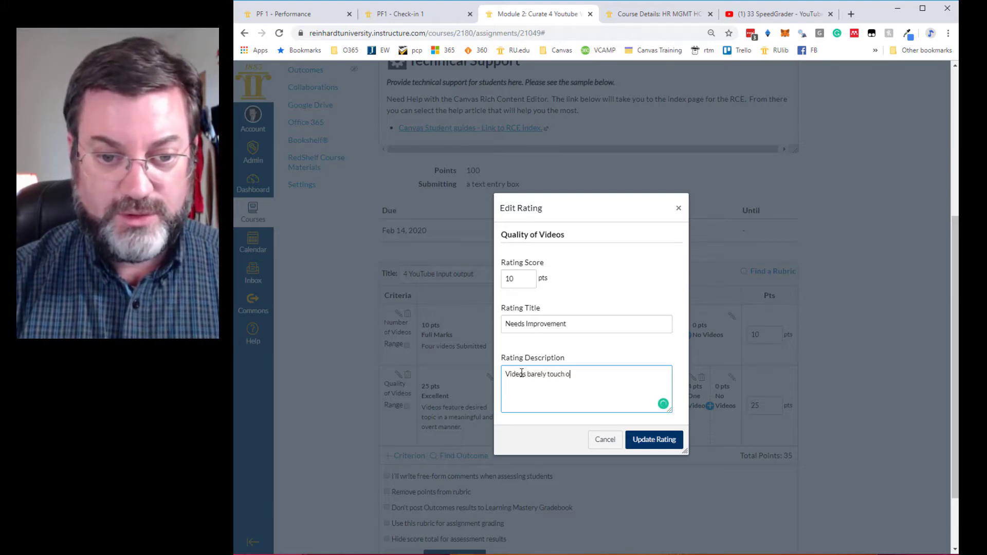
{"action": "type", "text": "n supplied t"}
{"action": "key", "text": "BackSpace"}
{"action": "type", "text": "suppl"}
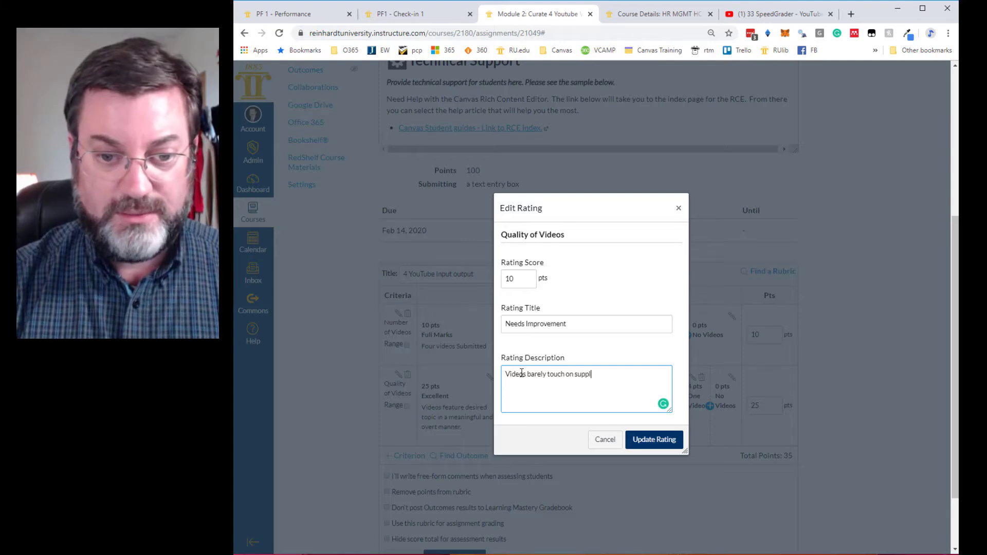
{"action": "type", "text": "ied topic"}
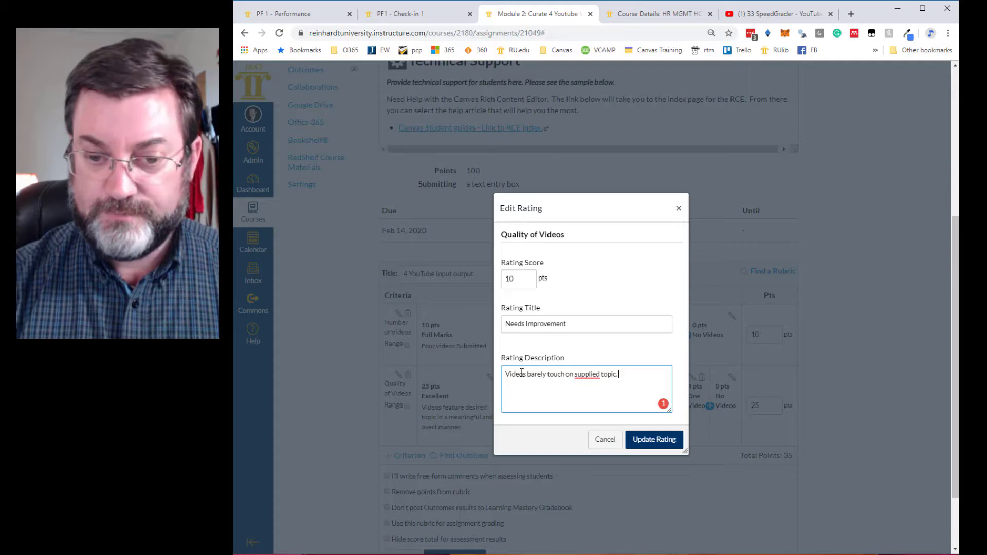
{"action": "type", "text": "."}
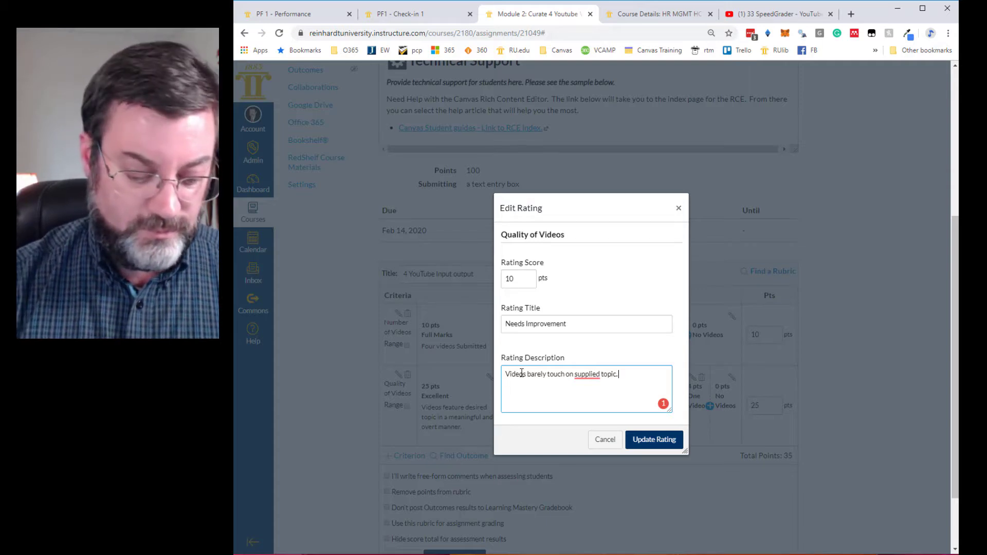
Add "More research needed to provide better fit to requested topic." to the Needs Improvement description and update the rating.
{"action": "type", "text": " More resea"}
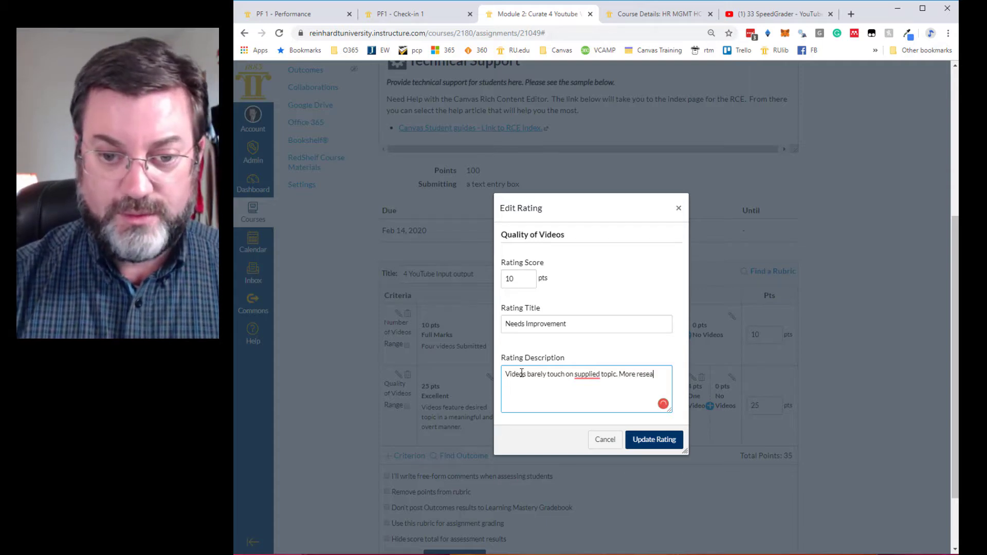
{"action": "type", "text": "rch needed to pr"}
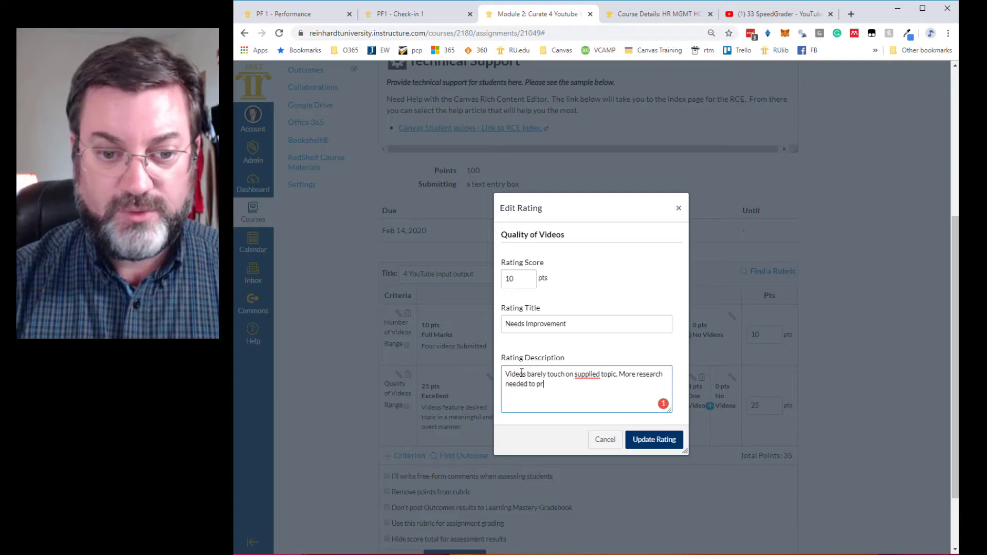
{"action": "type", "text": "ovide better"}
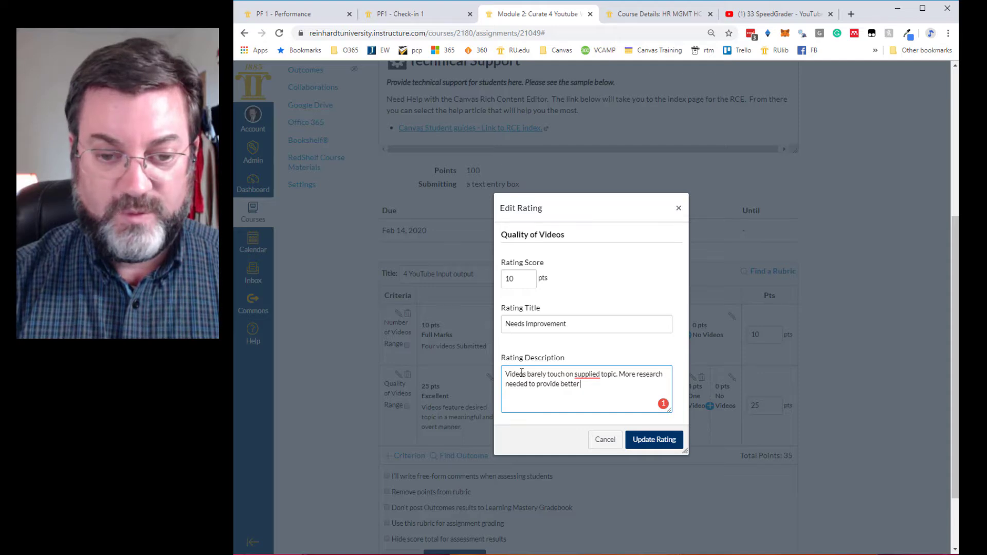
{"action": "type", "text": " fit to s"}
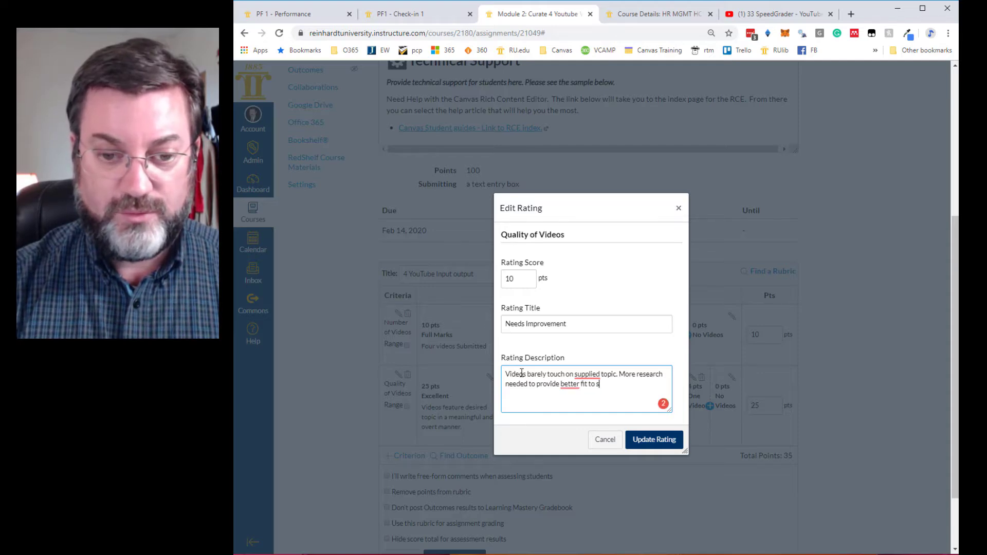
{"action": "key", "text": "BackSpace"}
{"action": "type", "text": "requested"}
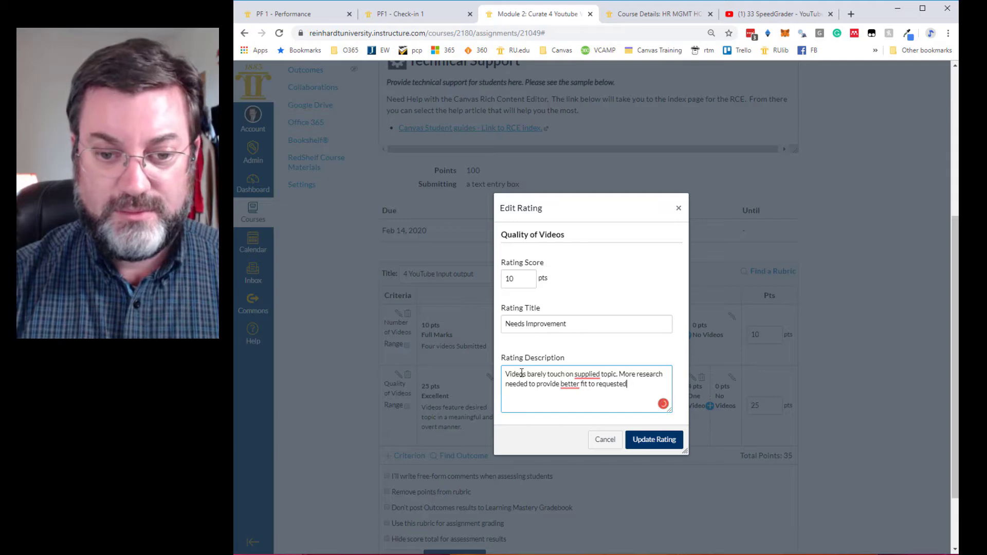
{"action": "type", "text": " topic."}
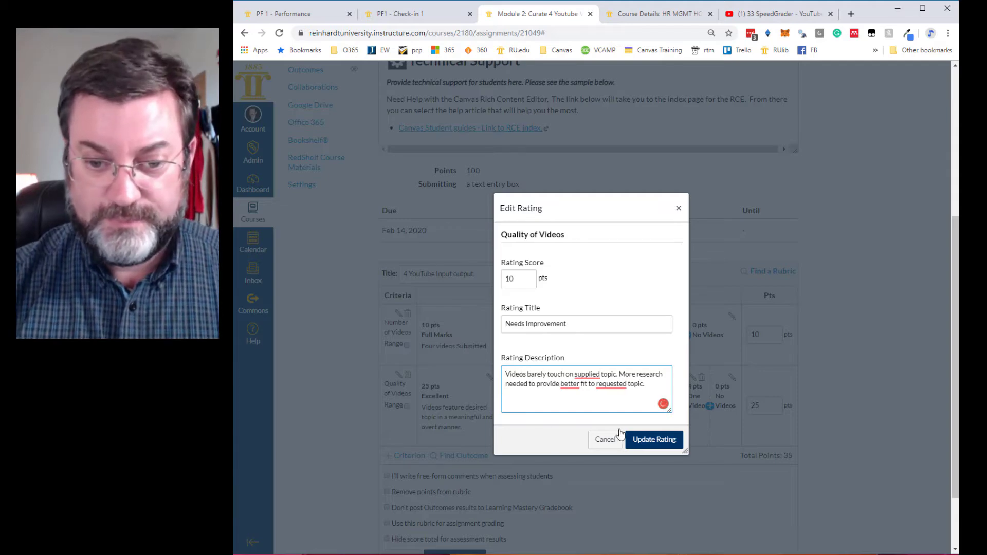
{"action": "left_click", "coordinate": [651, 440]}
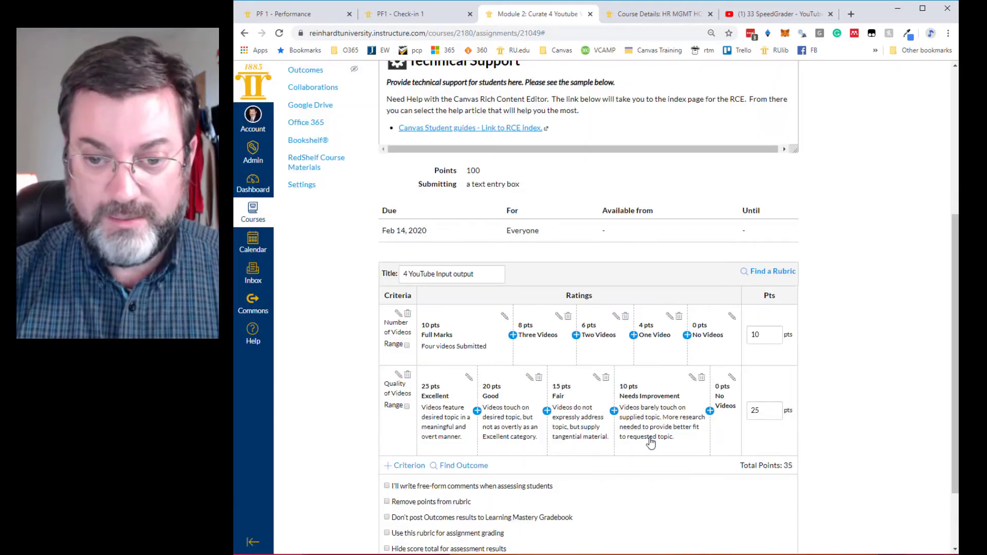
Change the title of the Quality of Videos criterion's 0-point rating to "Failing".
{"action": "left_click", "coordinate": [732, 378]}
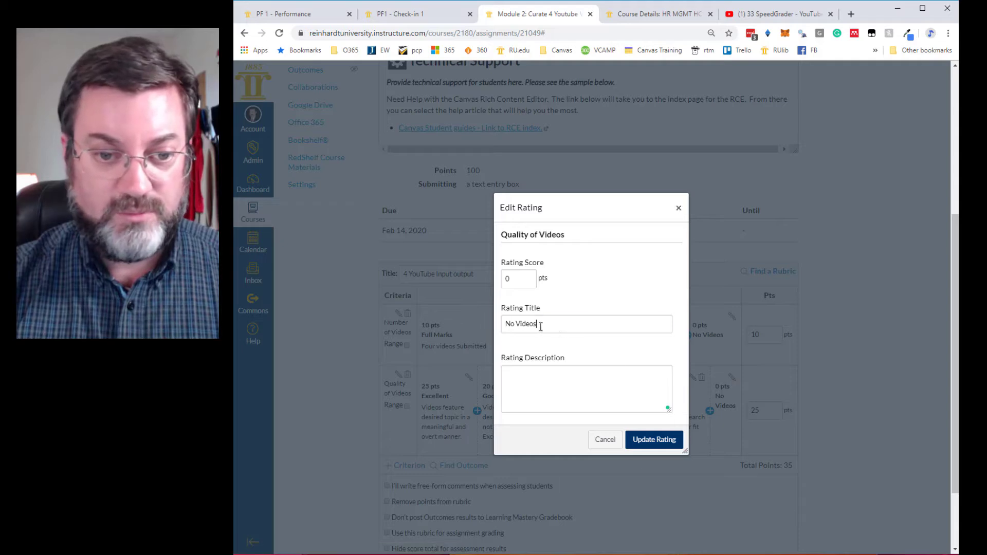
{"action": "left_click_drag", "start_coordinate": [558, 324], "coordinate": [479, 331]}
{"action": "type", "text": "Fail"}
{"action": "type", "text": "ing"}
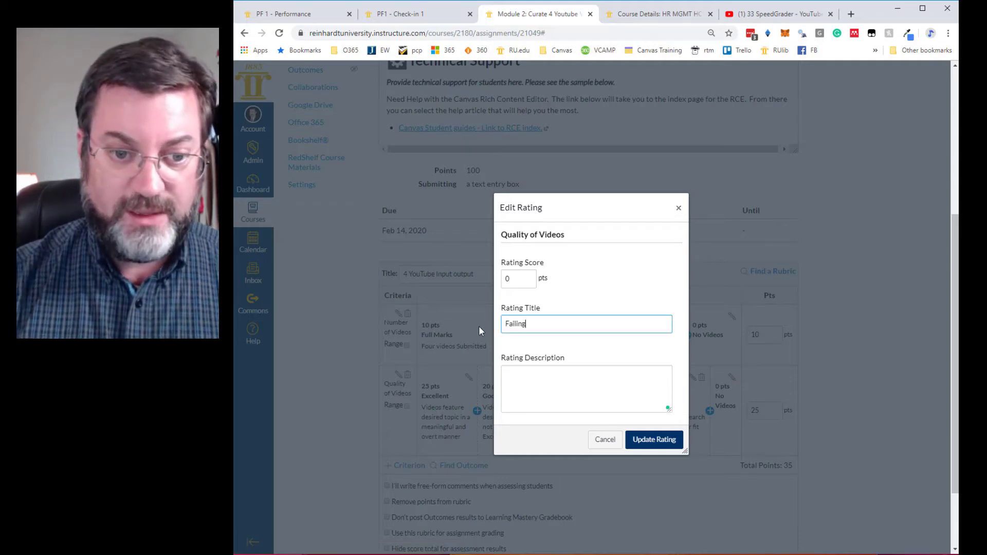
Describe the Failing rating as "Videos do not relate at all to topic." and update the rating.
{"action": "left_click", "coordinate": [524, 384]}
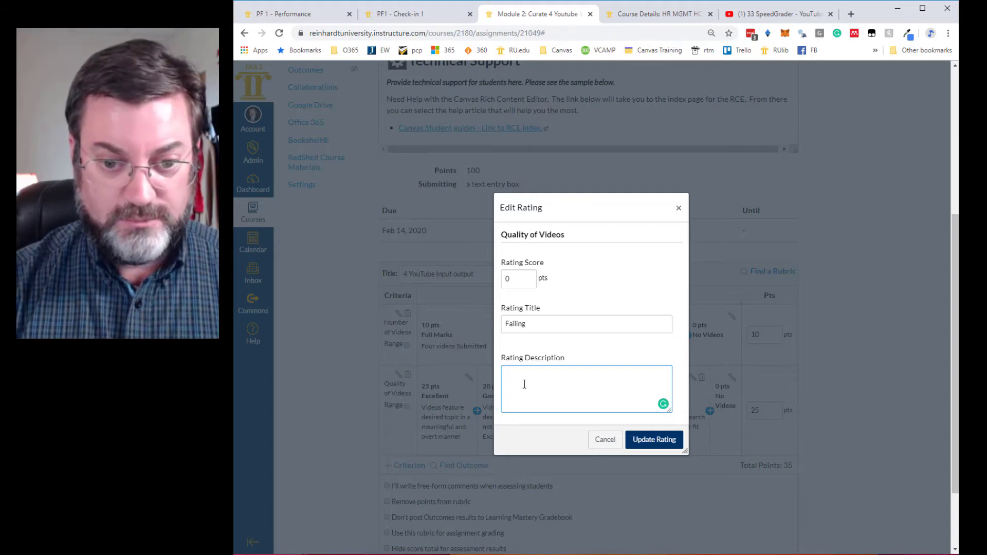
{"action": "type", "text": "Vid"}
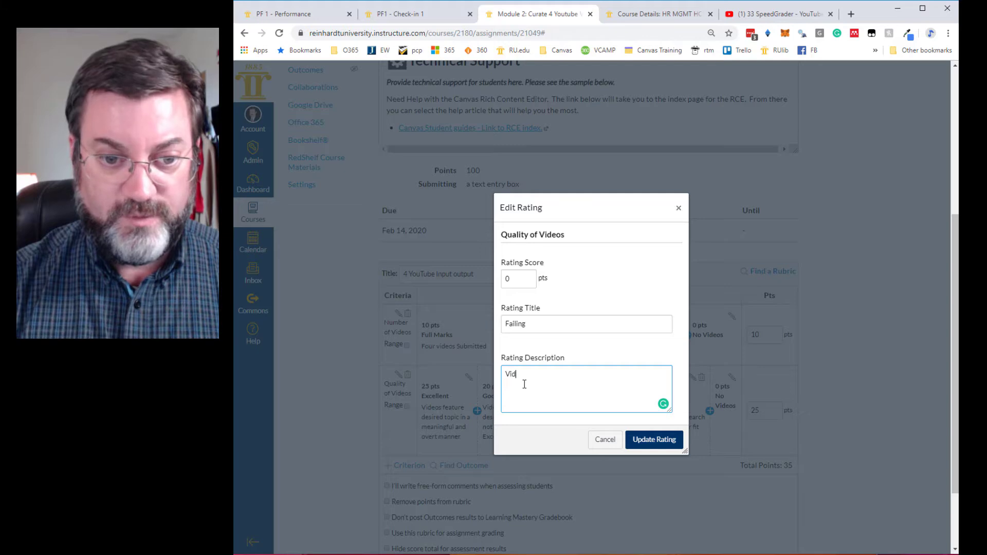
{"action": "type", "text": "eos to"}
{"action": "key", "text": "BackSpace"}
{"action": "key", "text": "BackSpace"}
{"action": "type", "text": "do"}
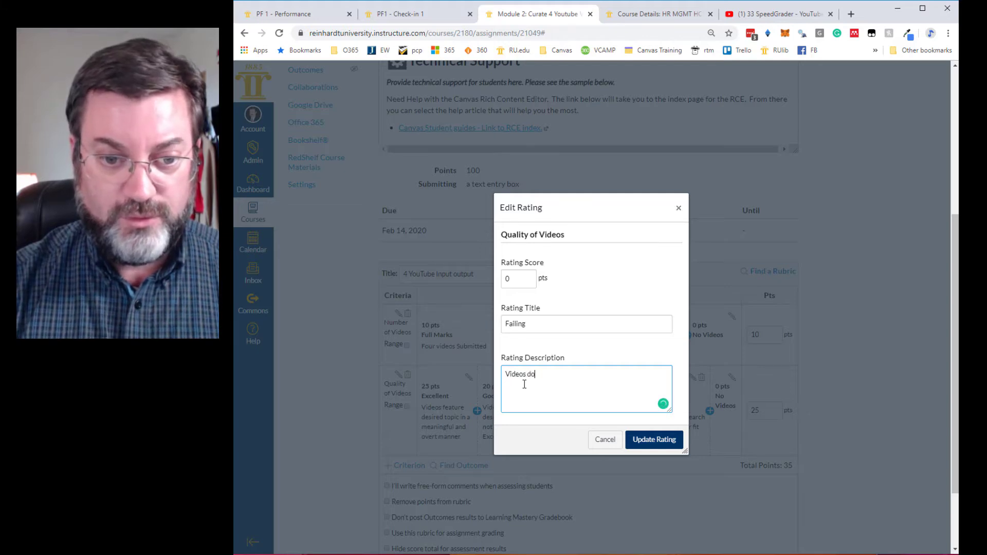
{"action": "type", "text": " not relate at all to topic."}
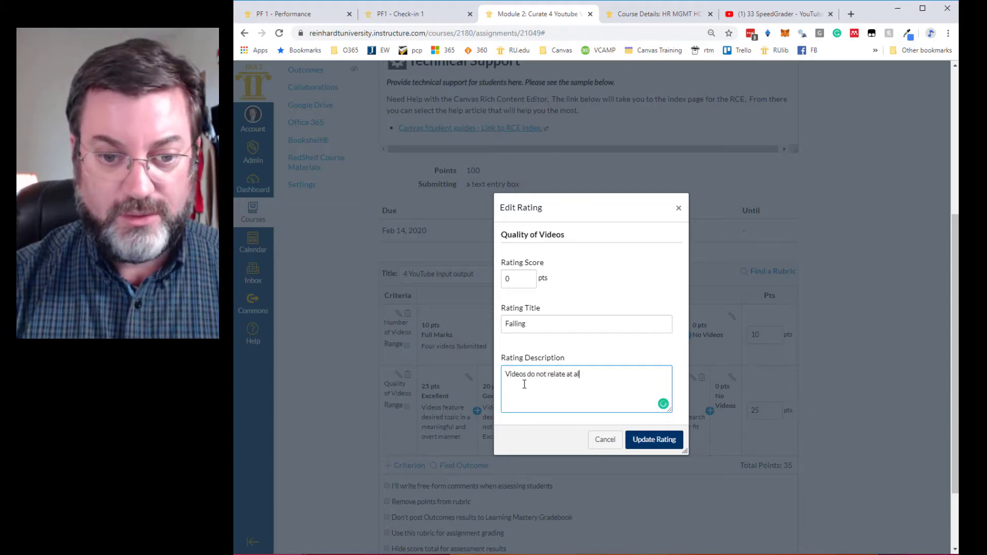
{"action": "left_click", "coordinate": [637, 443]}
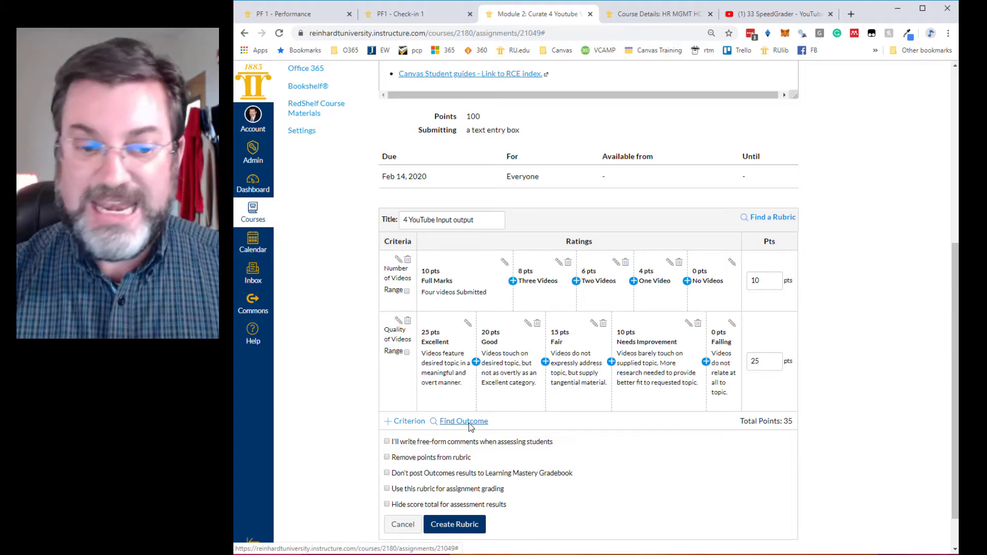
Duplicate the Quality of Videos criterion and set the copy's description to "Analysis".
{"action": "left_click", "coordinate": [409, 422]}
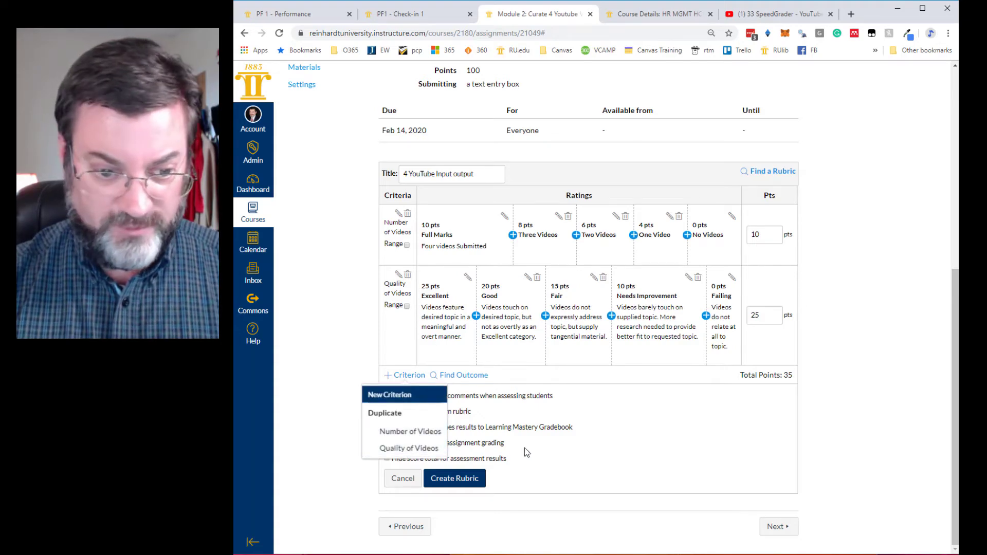
{"action": "left_click", "coordinate": [393, 452]}
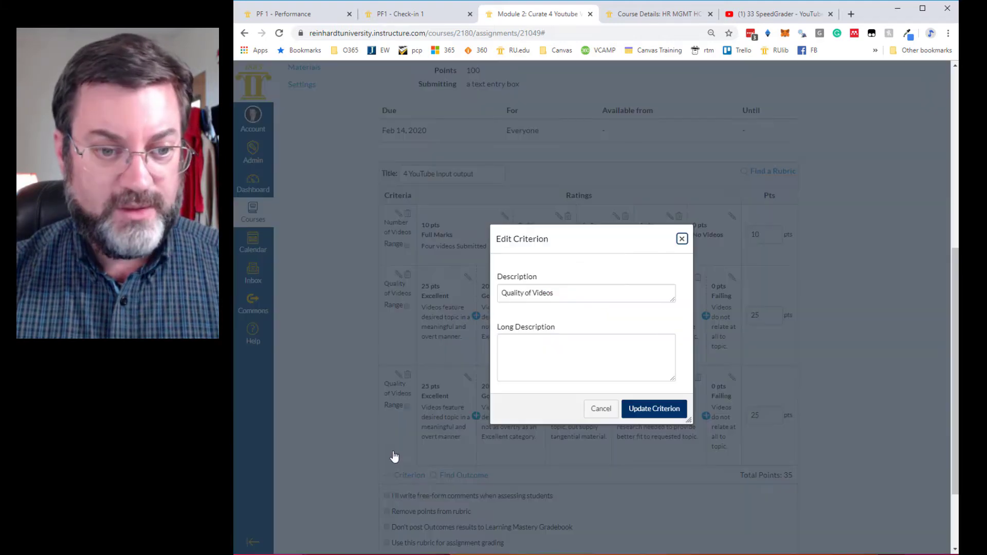
{"action": "left_click_drag", "start_coordinate": [563, 293], "coordinate": [490, 288]}
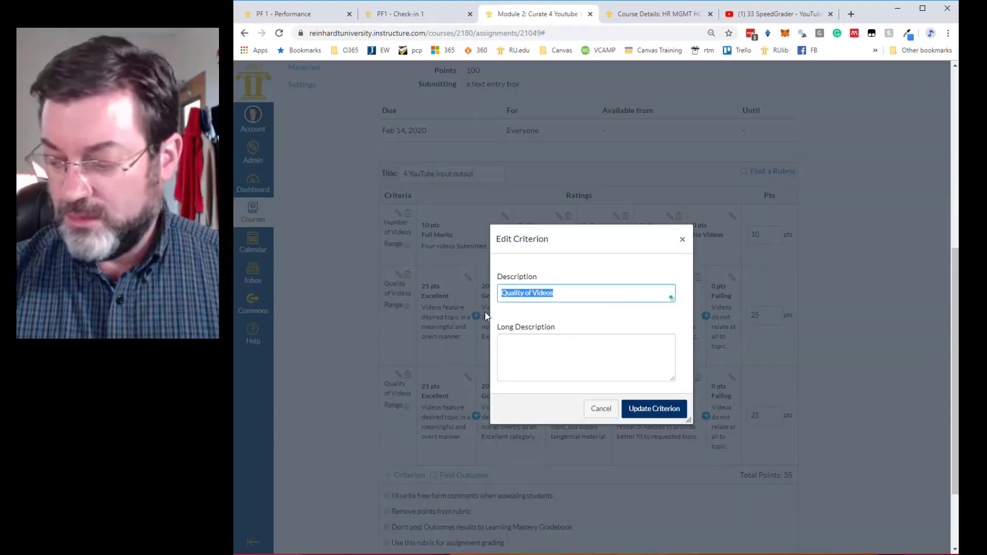
{"action": "type", "text": "Analyz"}
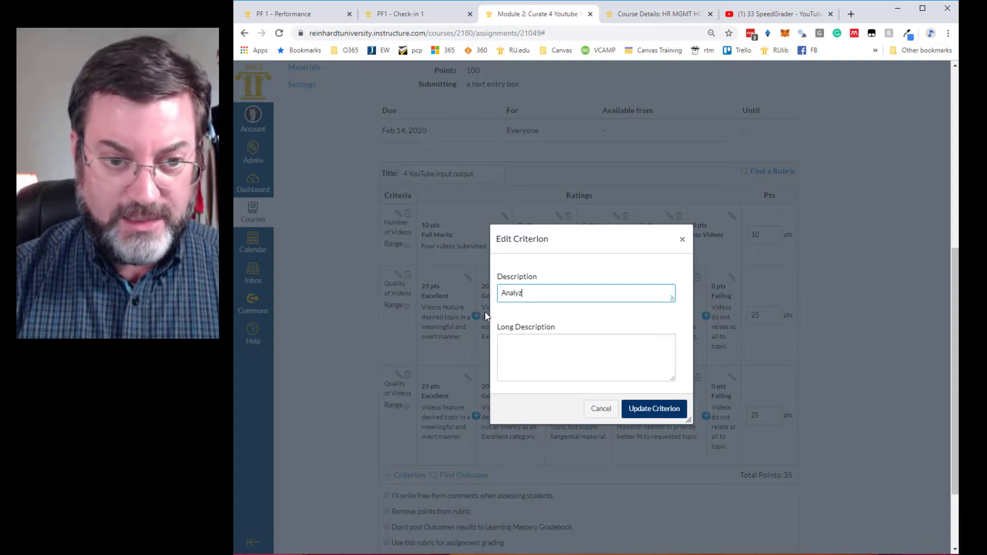
{"action": "key", "text": "BackSpace"}
{"action": "type", "text": "sis"}
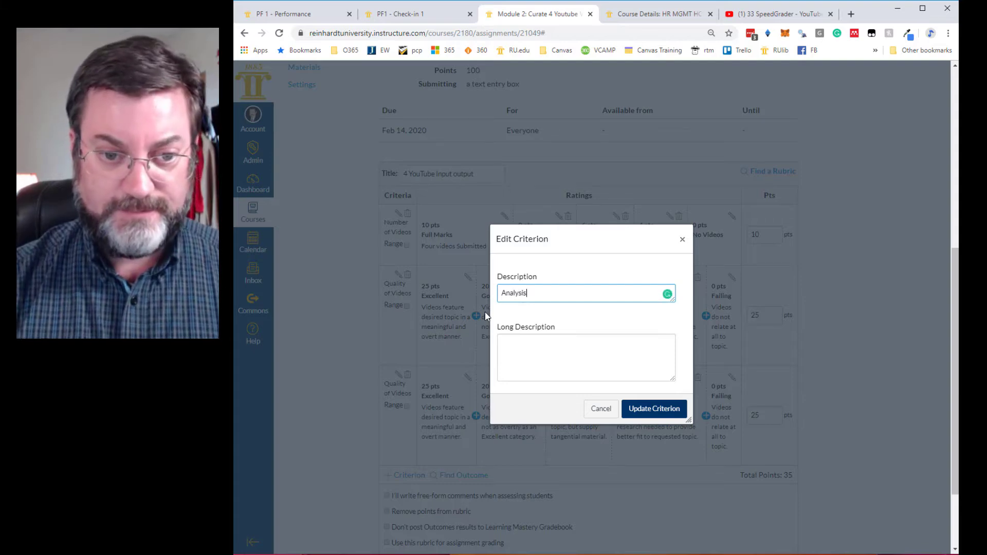
{"action": "left_click", "coordinate": [663, 413]}
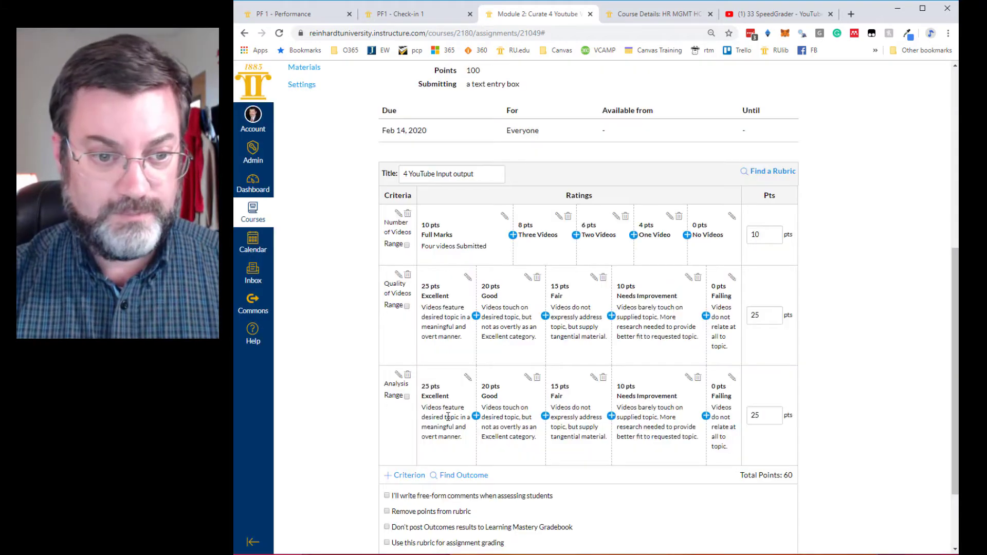
Set the Analysis criterion's Excellent rating score to 50 points.
{"action": "left_click", "coordinate": [467, 377]}
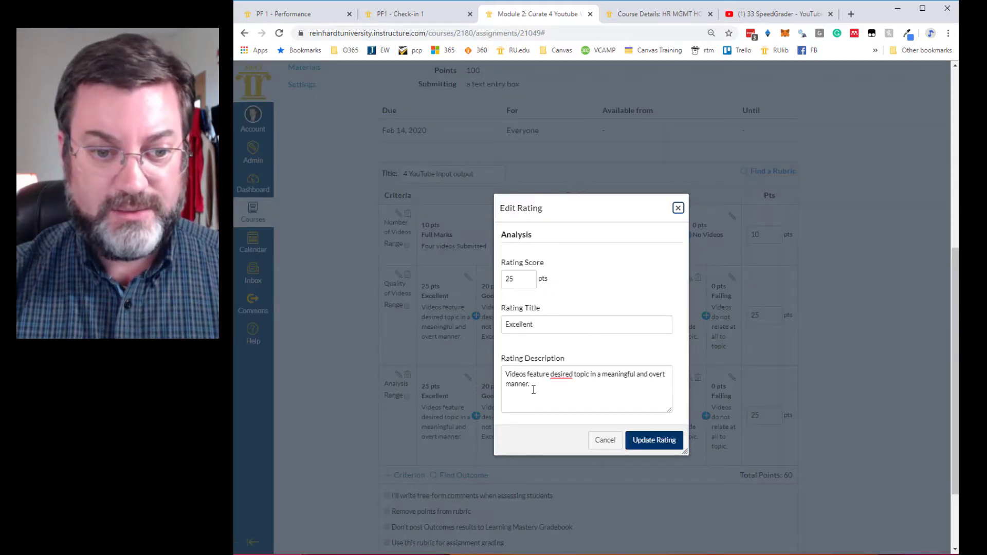
{"action": "left_click_drag", "start_coordinate": [534, 385], "coordinate": [503, 377]}
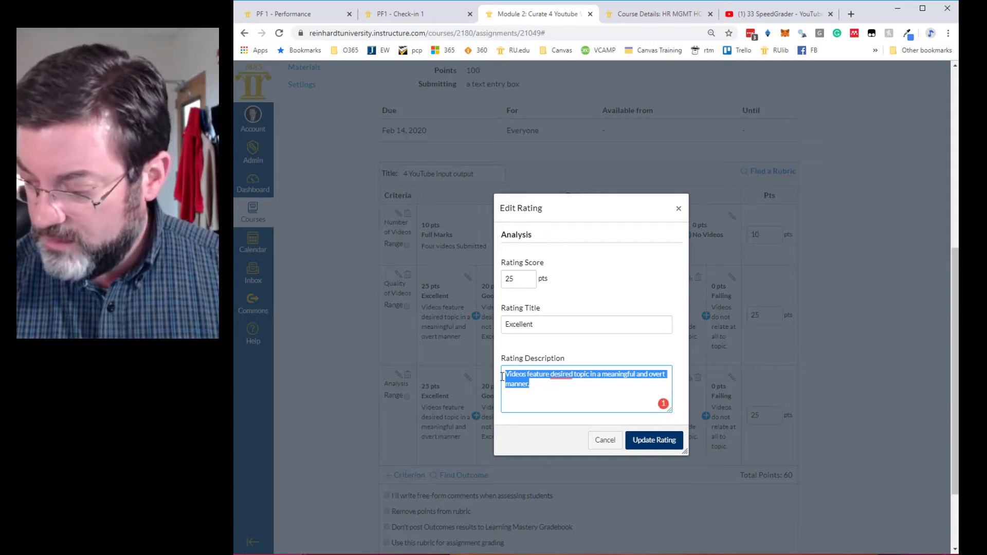
{"action": "left_click_drag", "start_coordinate": [515, 277], "coordinate": [503, 278]}
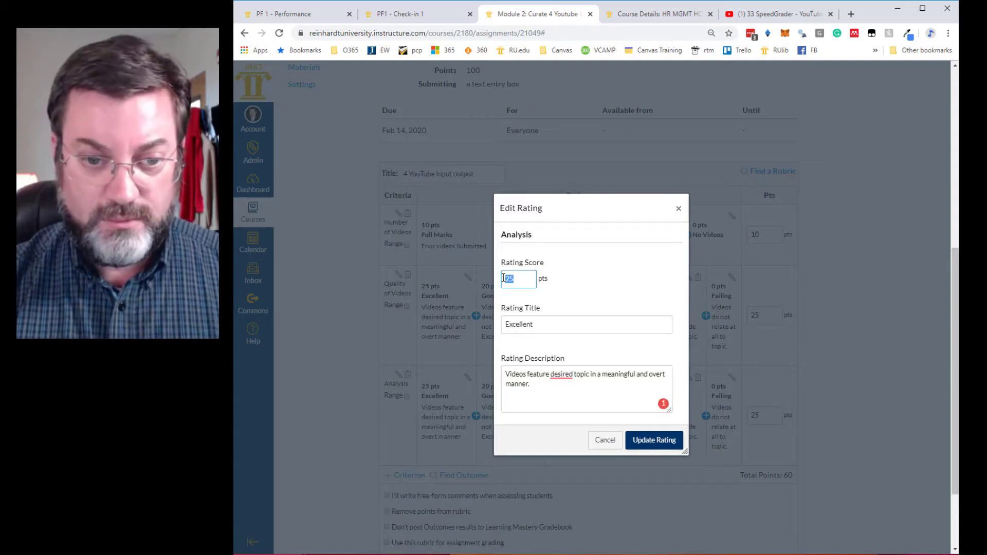
{"action": "type", "text": "50"}
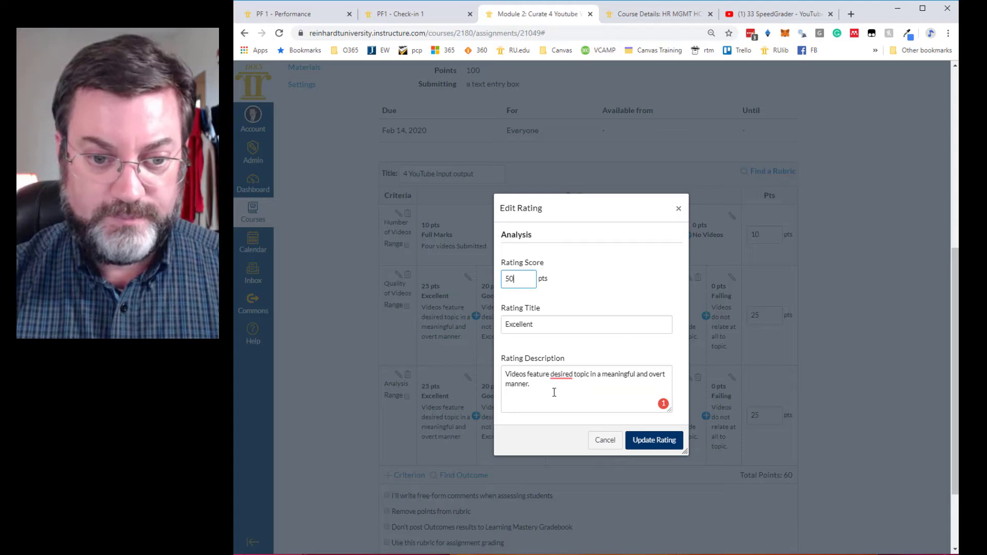
Replace the Excellent rating's description with "Insightful analysis that demonstrates a probing mindset when watching the video" and update the rating.
{"action": "left_click_drag", "start_coordinate": [546, 389], "coordinate": [507, 373]}
{"action": "key", "text": "BackSpace"}
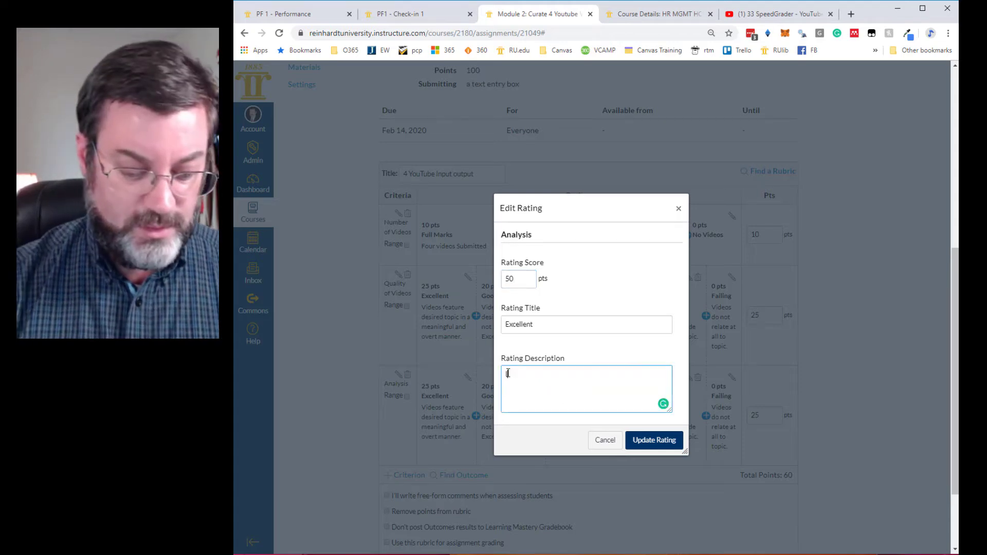
{"action": "type", "text": "Usig"}
{"action": "type", "text": "ht"}
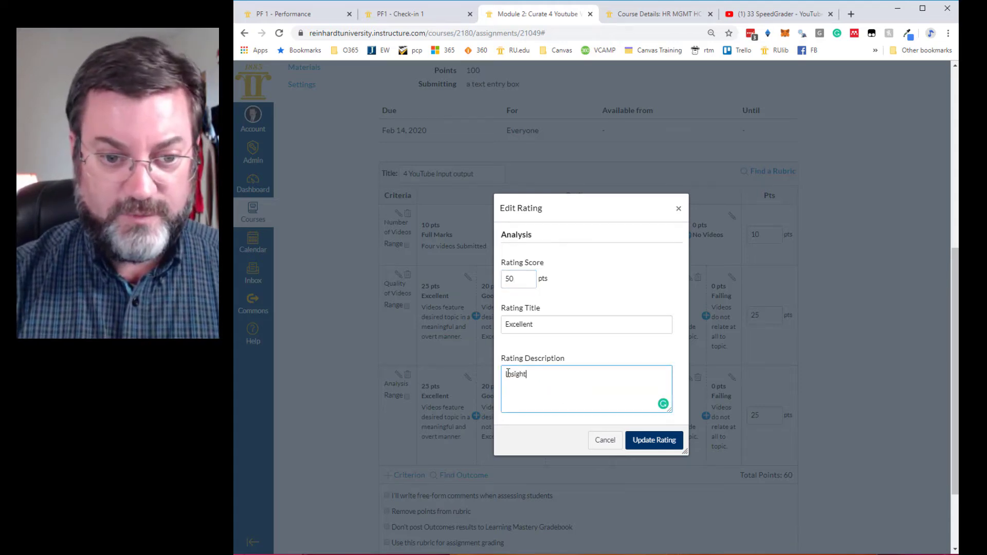
{"action": "type", "text": "ful analysis t"}
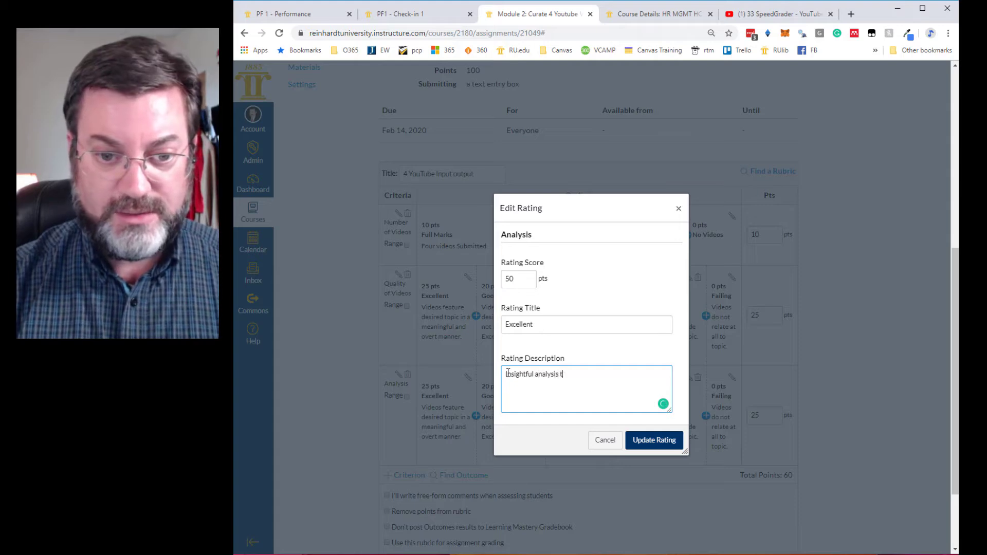
{"action": "type", "text": "hat"}
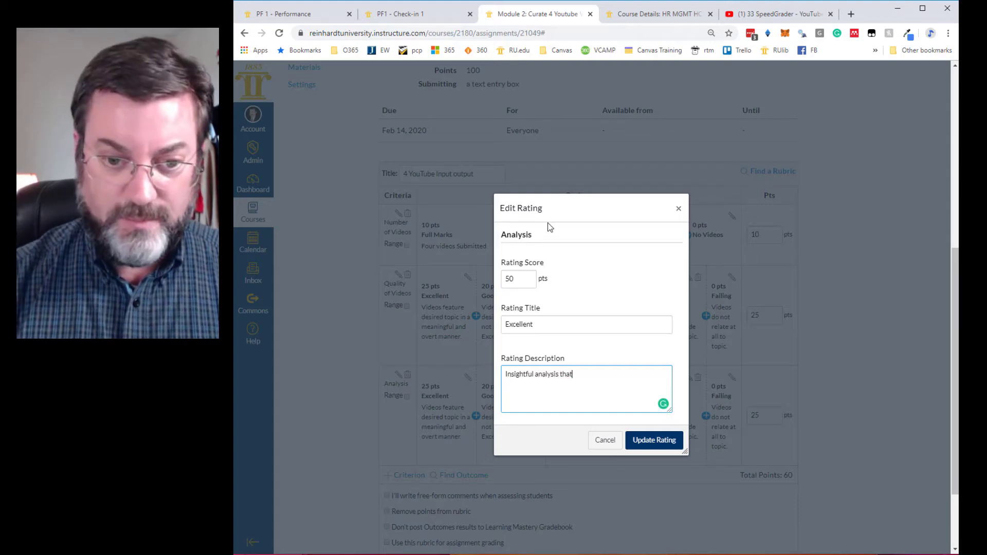
{"action": "type", "text": " demonstrate"}
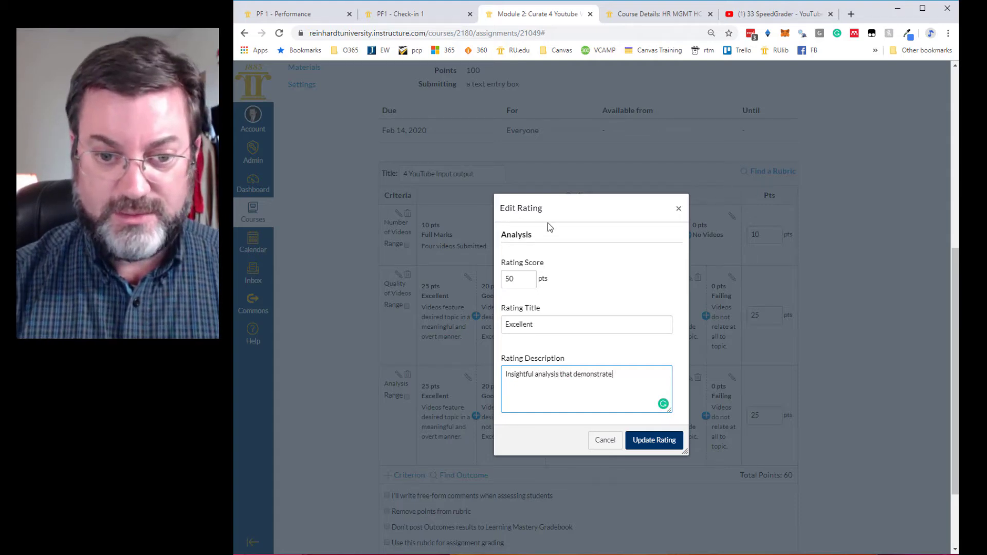
{"action": "type", "text": "s"}
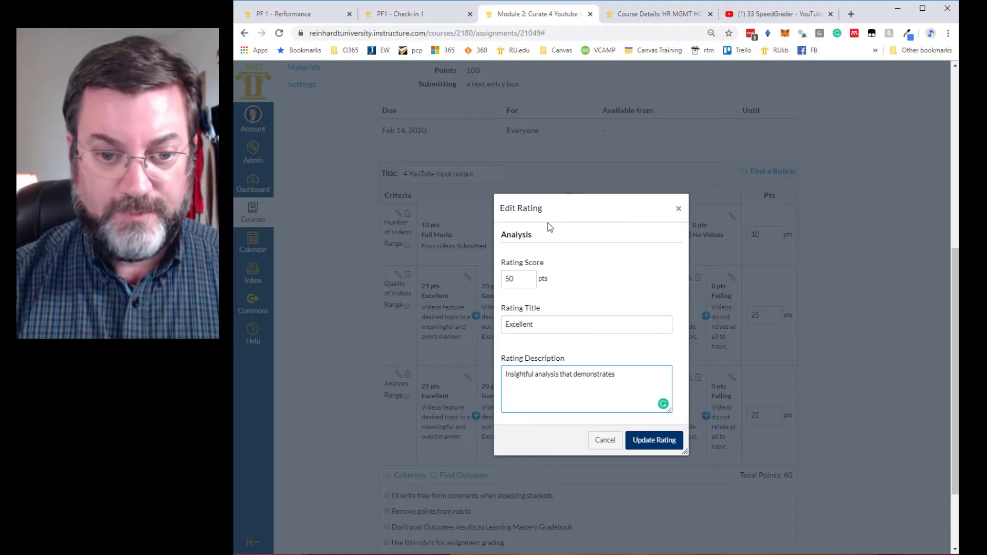
{"action": "type", "text": " a probing"}
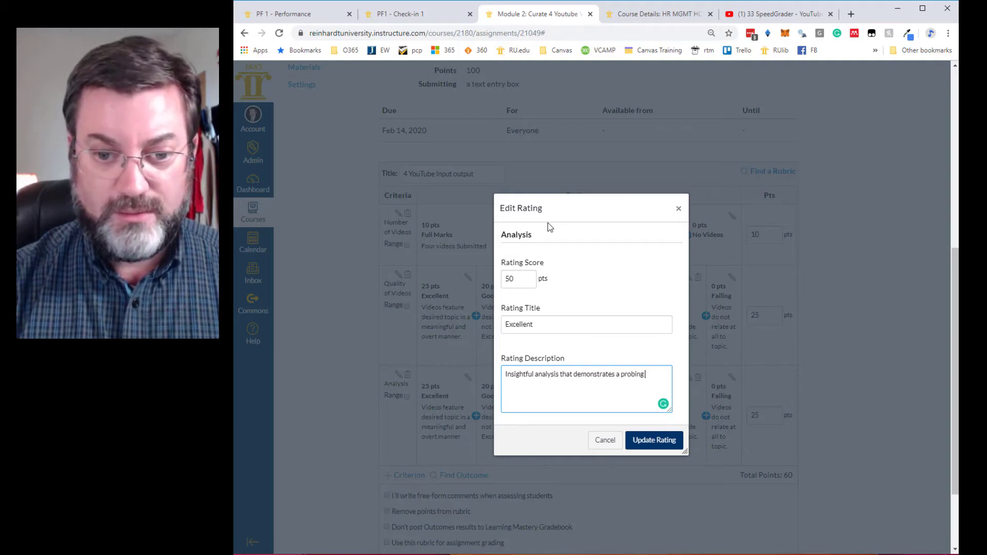
{"action": "type", "text": " mindset"}
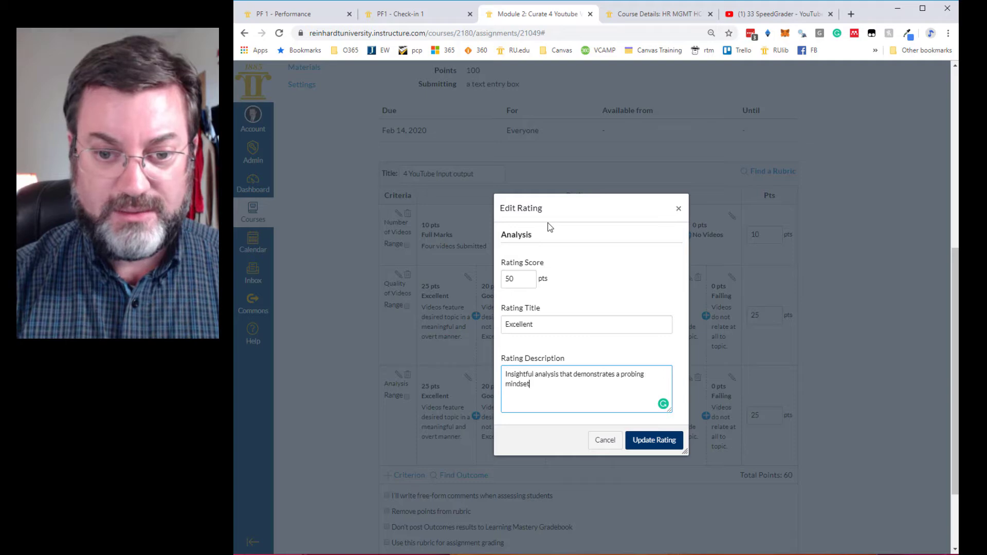
{"action": "type", "text": " when watching the video"}
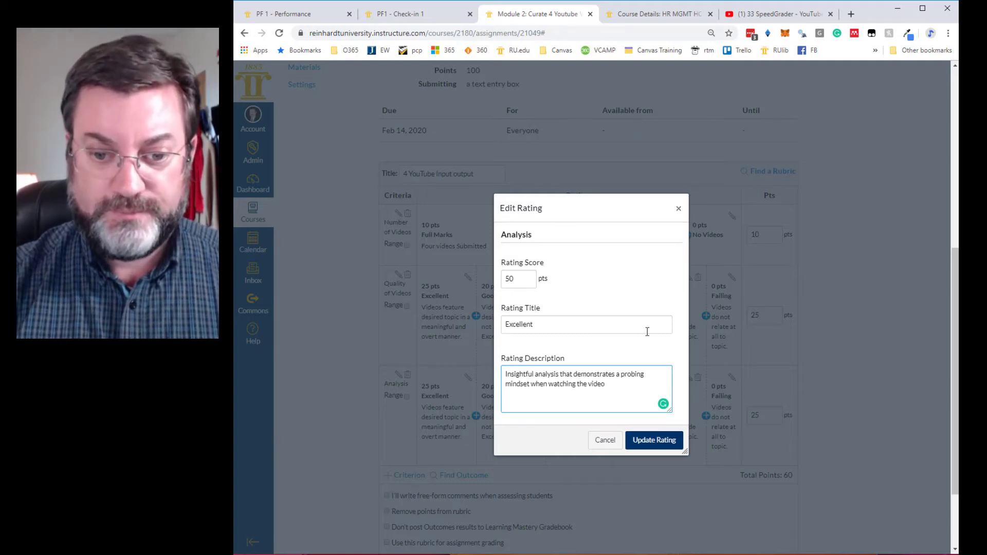
{"action": "left_click", "coordinate": [645, 443]}
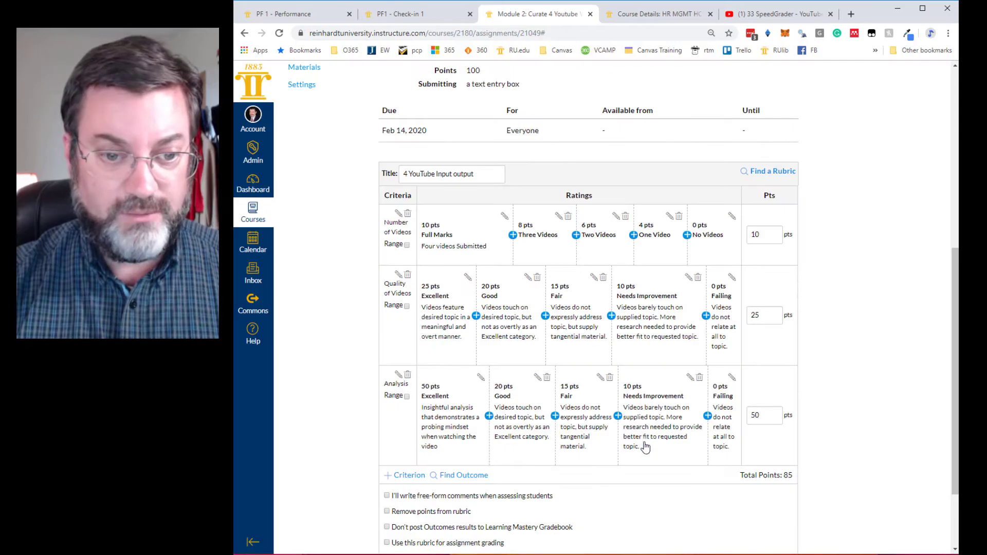
Set the Analysis criterion's Good rating score to 40 points.
{"action": "left_click", "coordinate": [534, 378]}
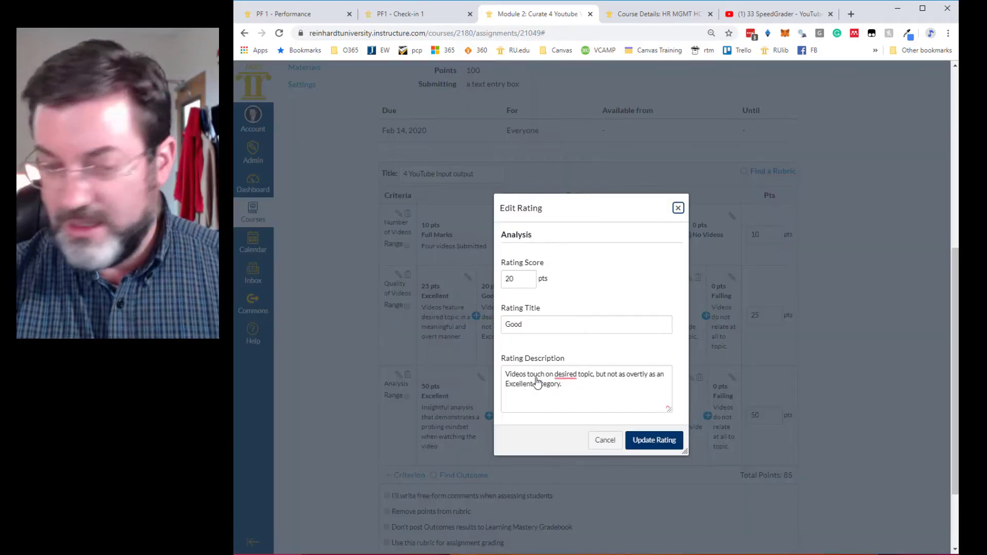
{"action": "left_click_drag", "start_coordinate": [514, 279], "coordinate": [503, 279]}
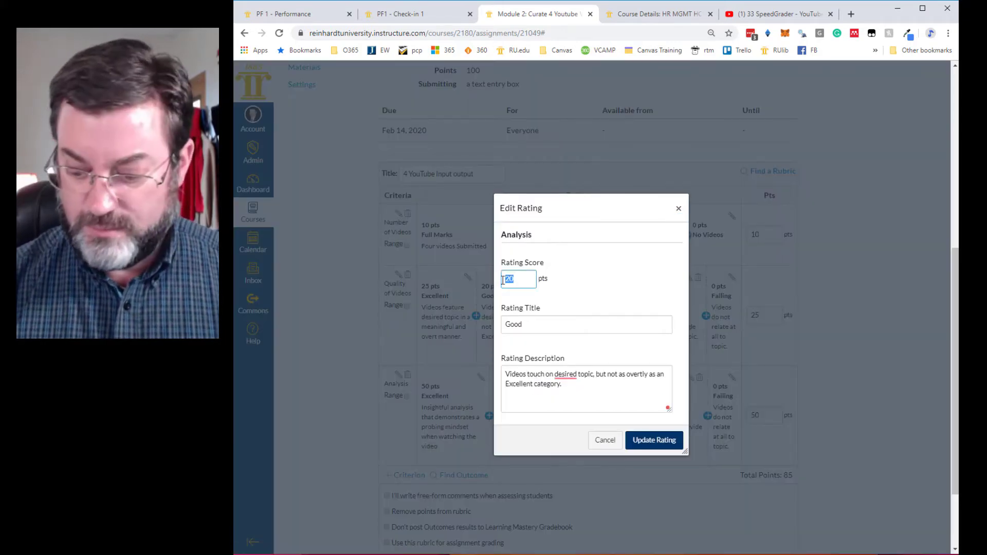
{"action": "type", "text": "40"}
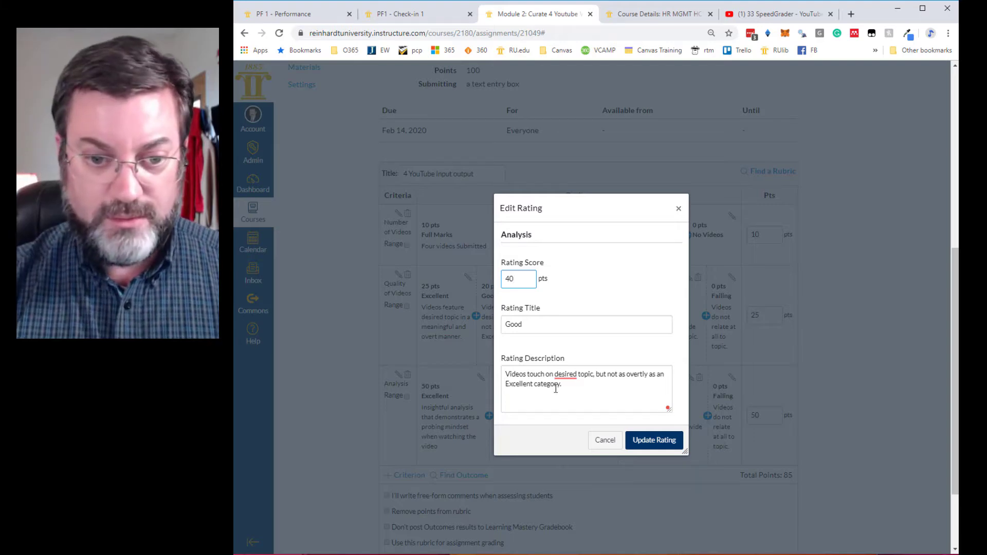
Replace the Good rating's description with "Analysis relates to topic, but does not provide insightful reactions or analysis of the video." and update the rating.
{"action": "left_click_drag", "start_coordinate": [555, 389], "coordinate": [504, 374]}
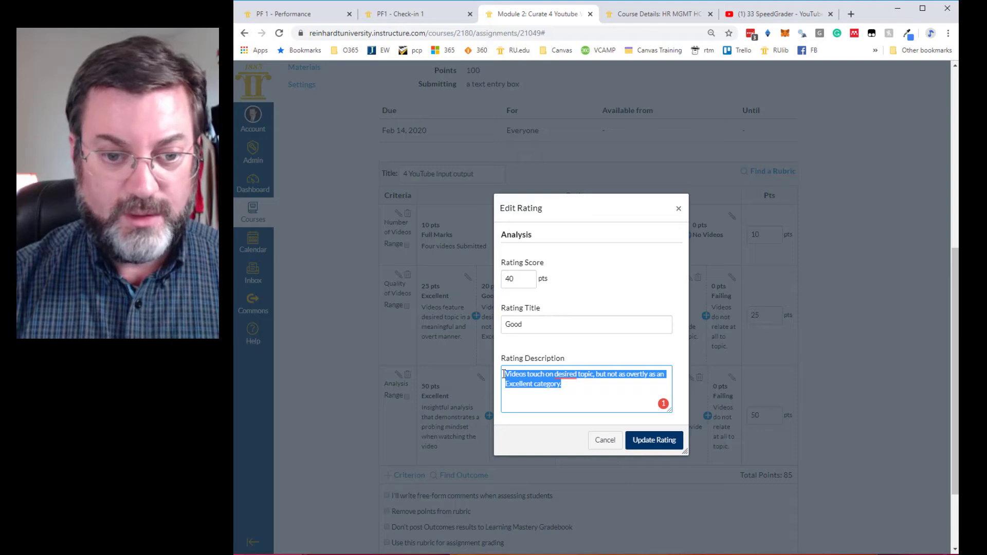
{"action": "type", "text": "Analysis"}
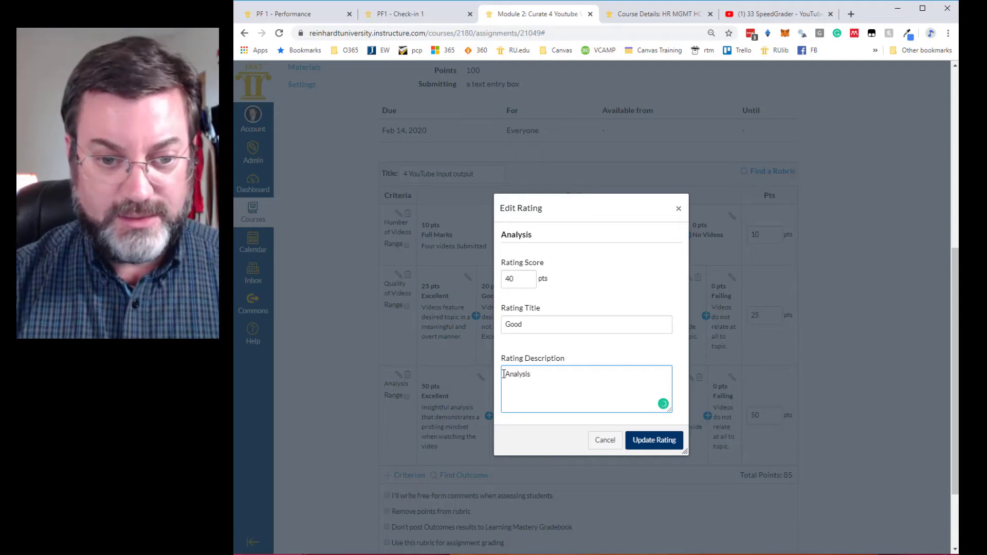
{"action": "type", "text": " relate"}
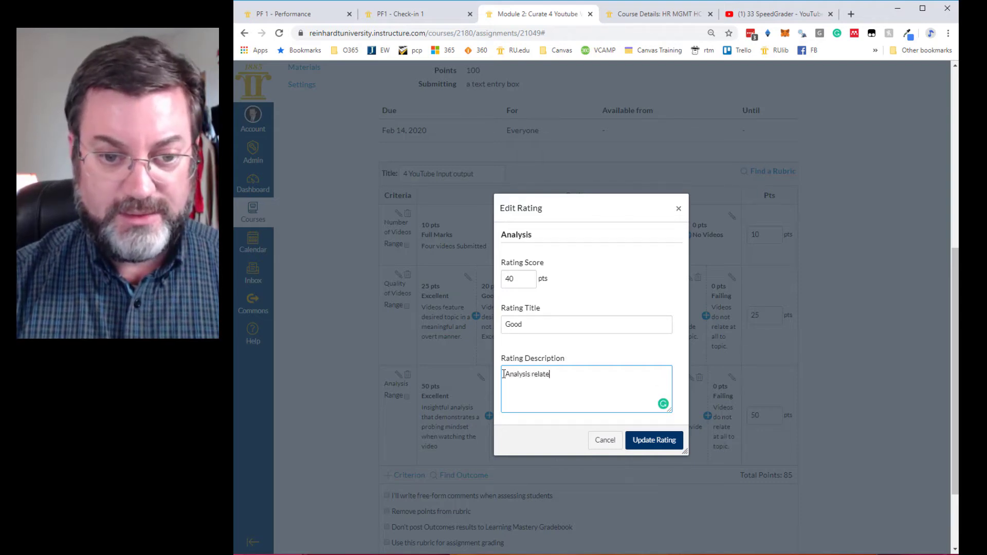
{"action": "type", "text": "s to top"}
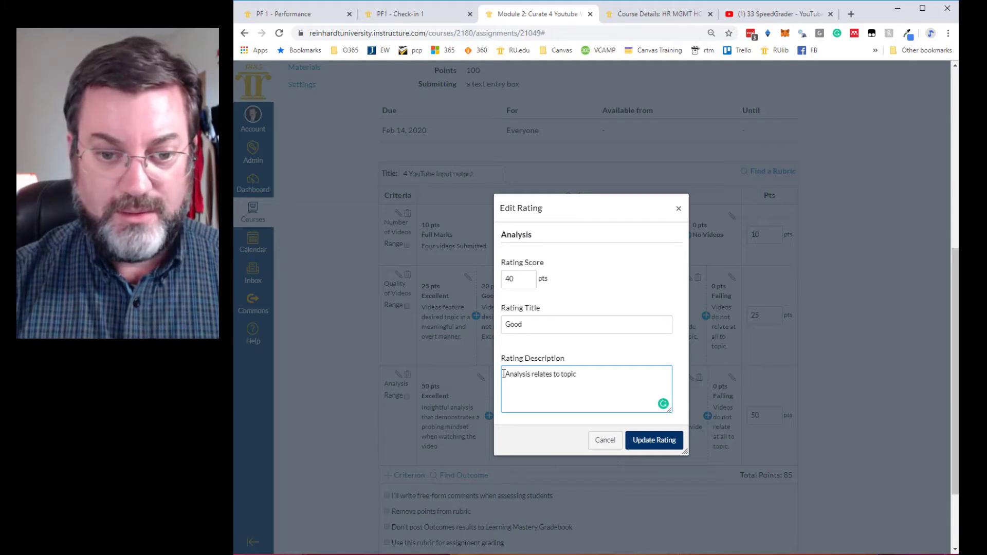
{"action": "type", "text": "ic, but d"}
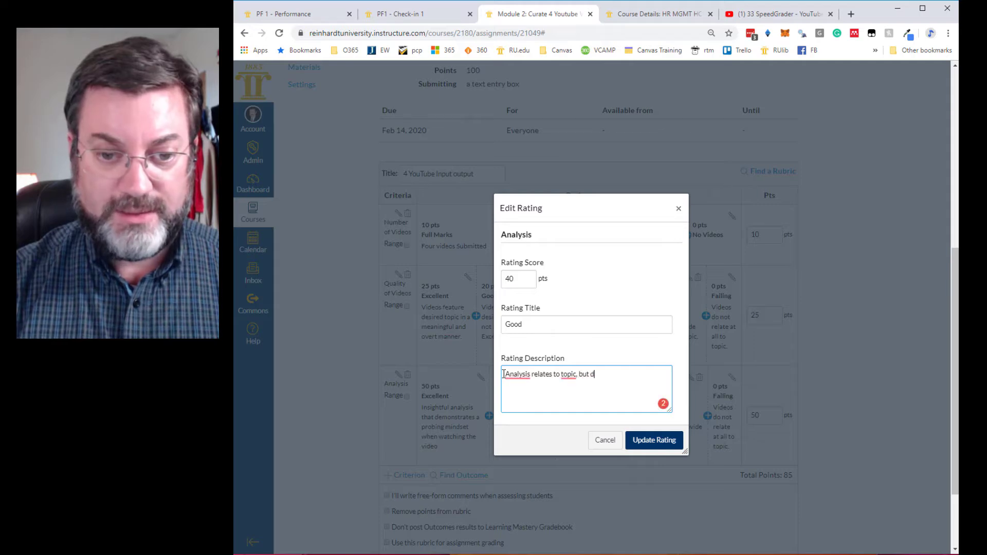
{"action": "type", "text": "oes not provid"}
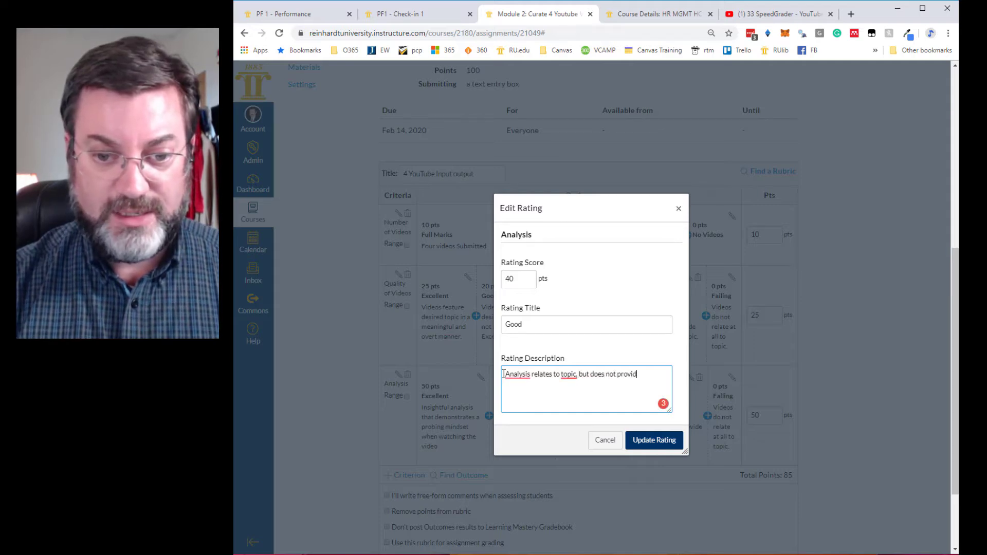
{"action": "type", "text": "e insightful"}
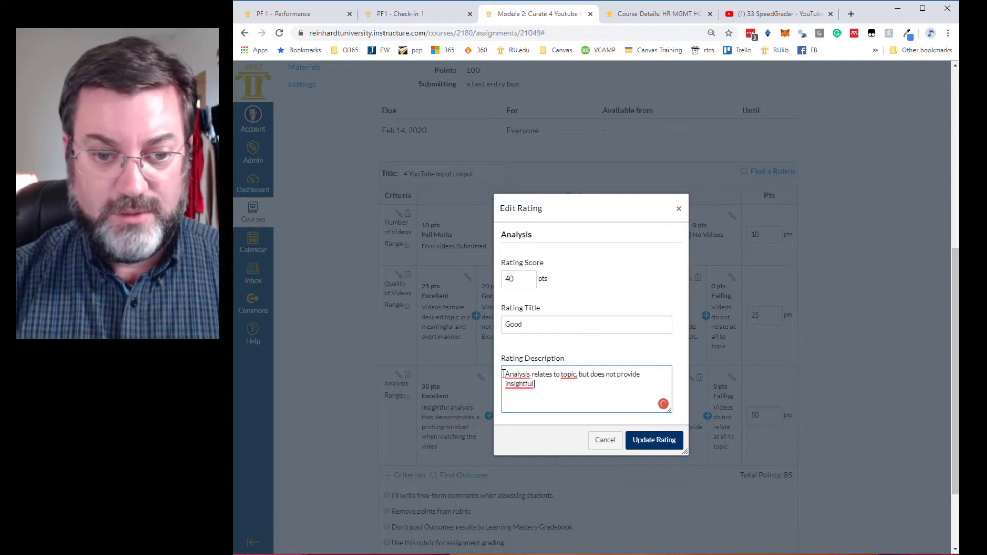
{"action": "type", "text": " reaction"}
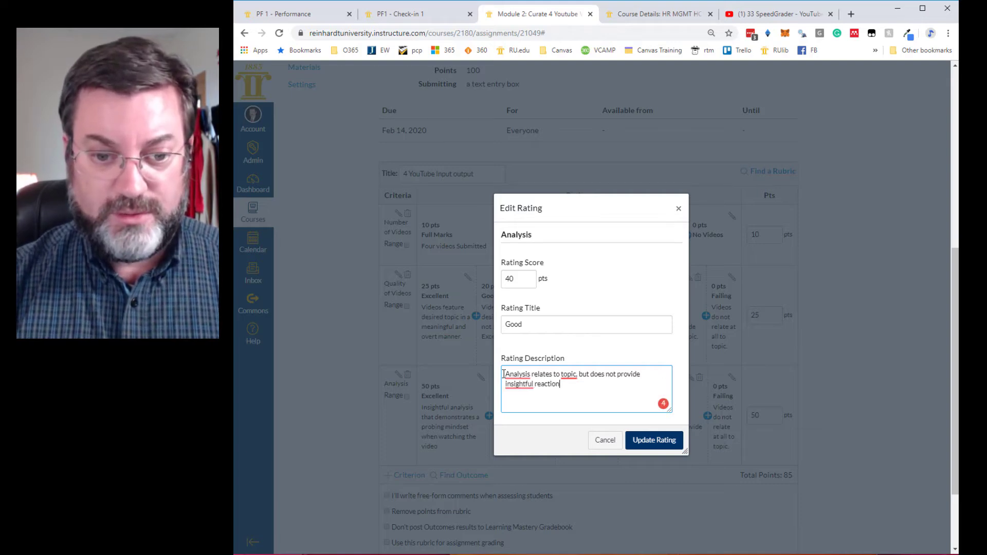
{"action": "type", "text": "s or analy"}
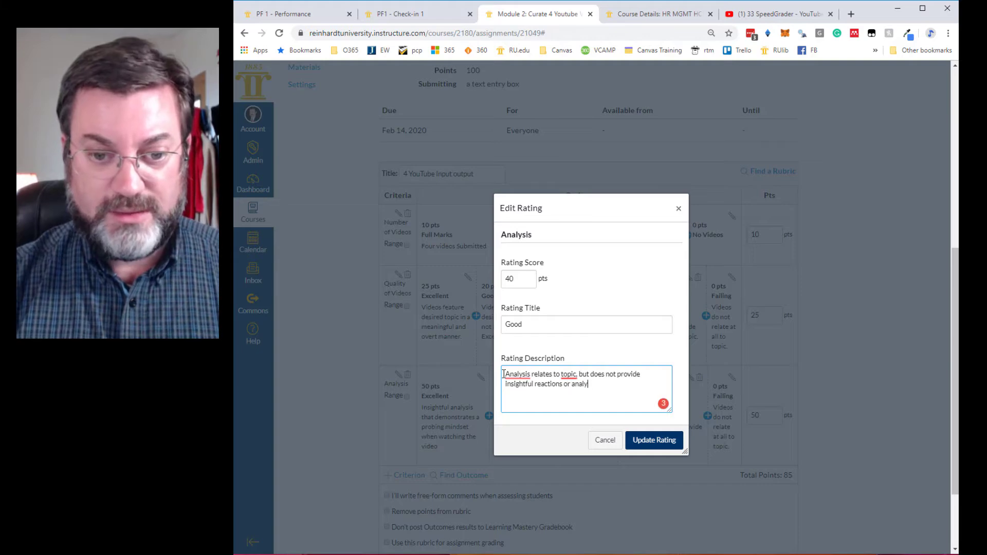
{"action": "type", "text": "sis of the video."}
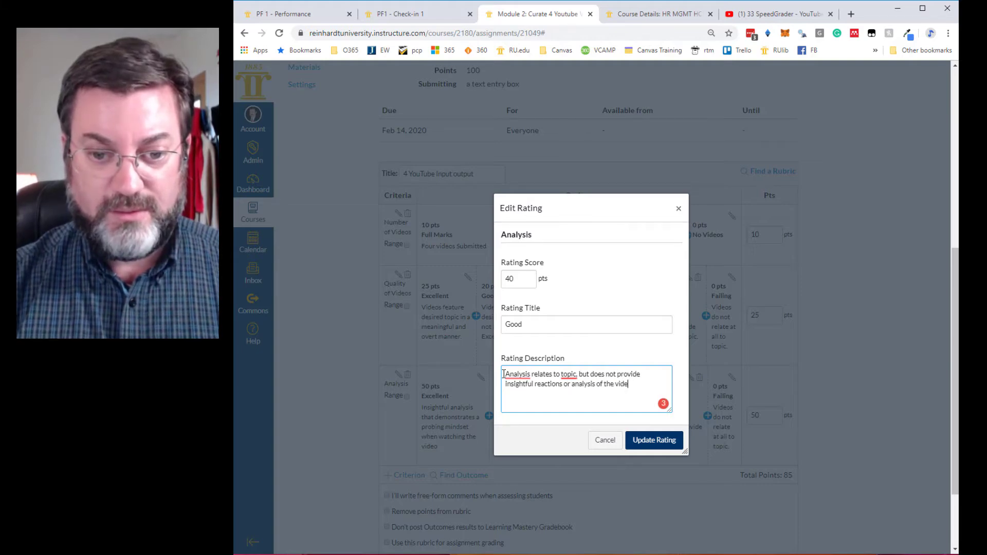
{"action": "left_click", "coordinate": [647, 447]}
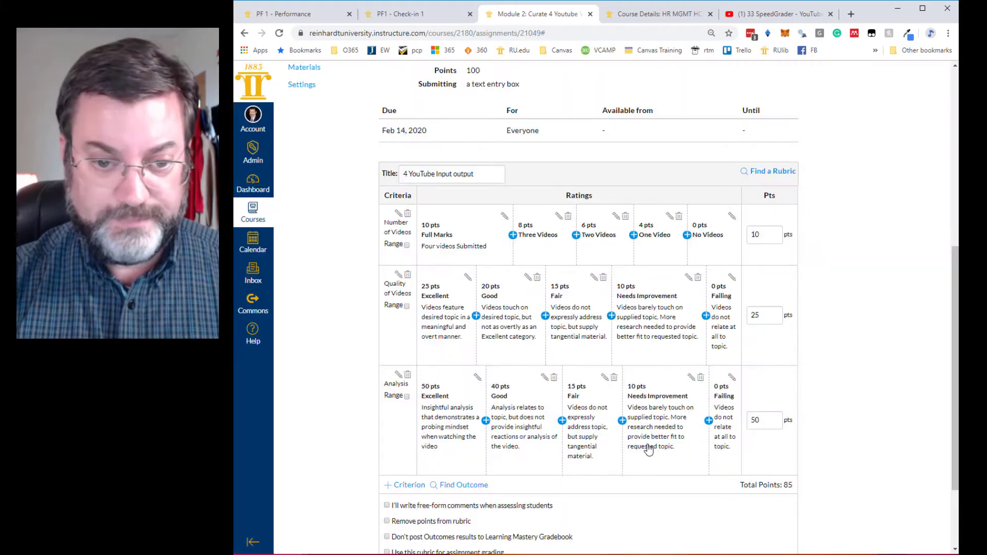
Set the Analysis criterion's Fair rating score to 30 points.
{"action": "left_click", "coordinate": [604, 378]}
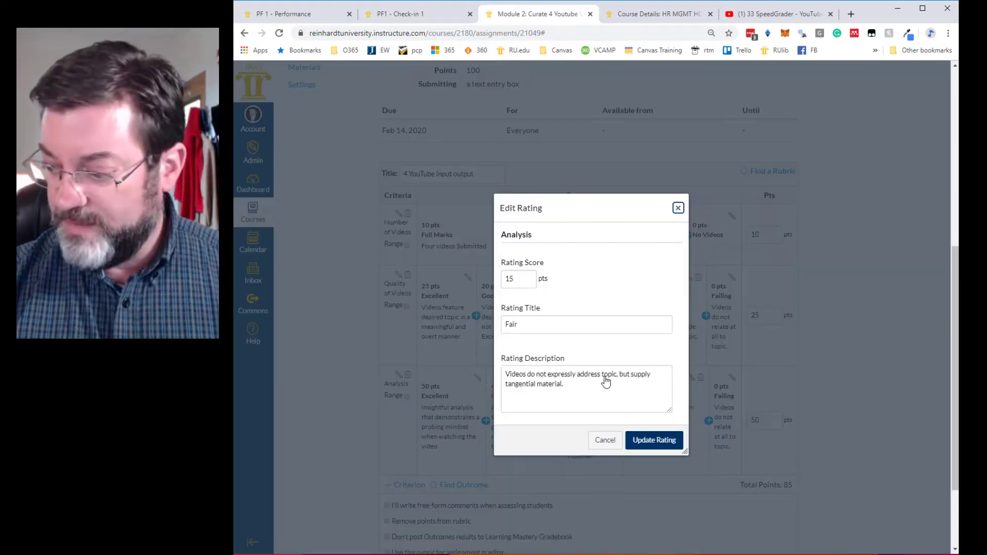
{"action": "double_click", "coordinate": [518, 280]}
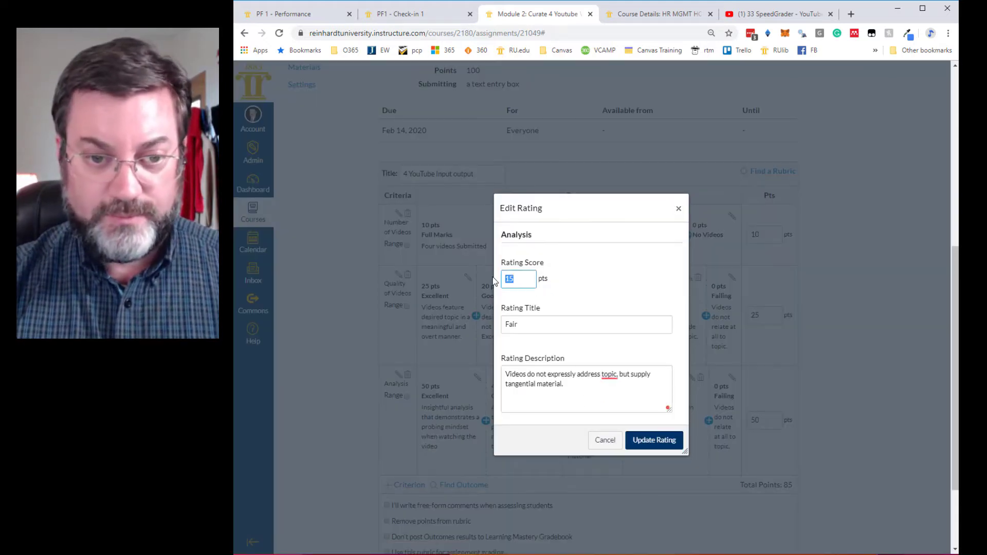
{"action": "type", "text": "30"}
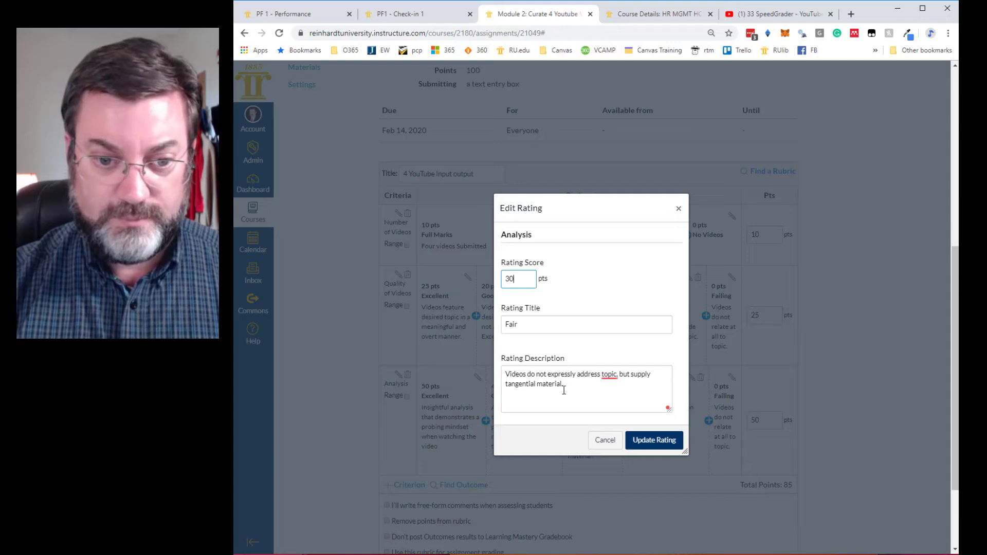
Replace the Fair rating's description with "Analysis fits with the topic under discussion, but does not relate directly to the videos supplied." and update the rating.
{"action": "left_click_drag", "start_coordinate": [564, 385], "coordinate": [503, 371]}
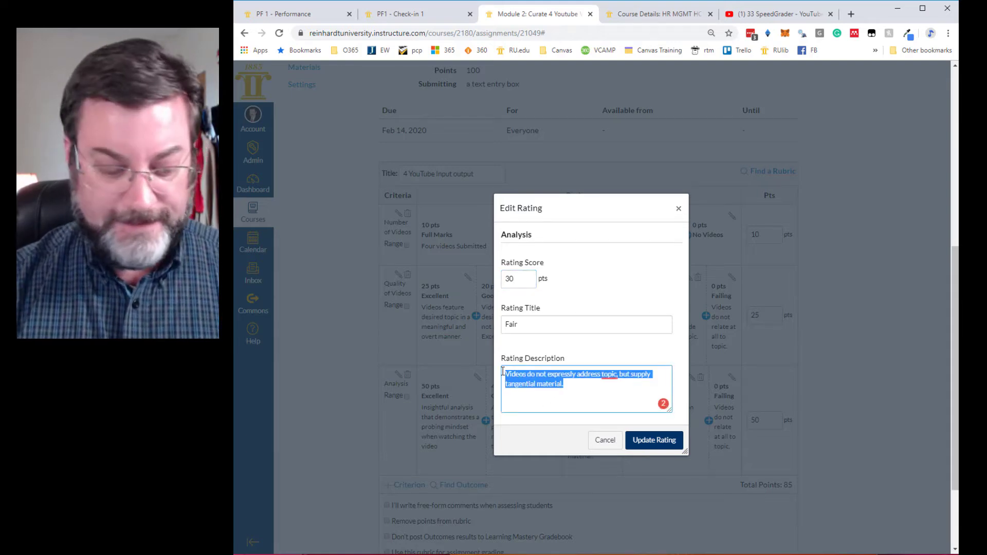
{"action": "type", "text": "Ana"}
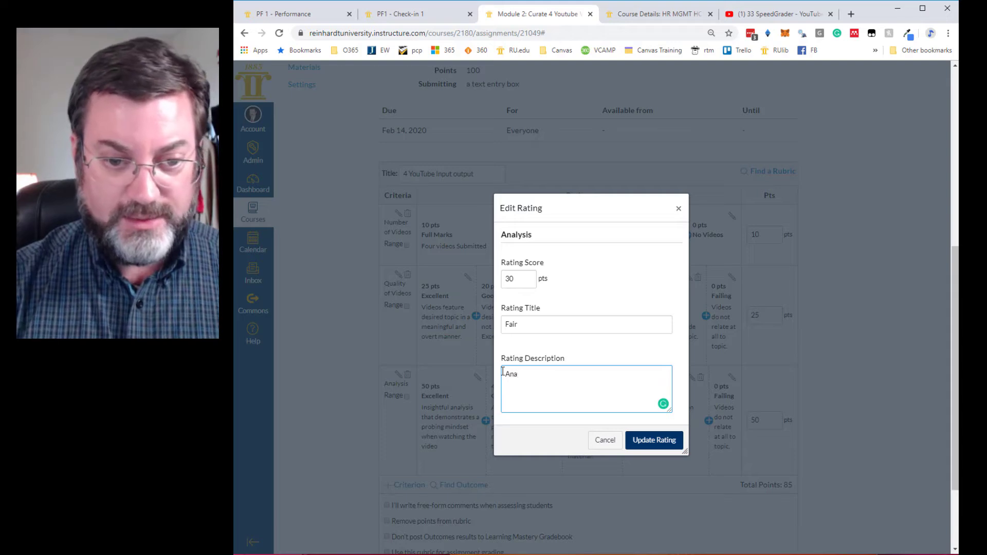
{"action": "type", "text": "lysis"}
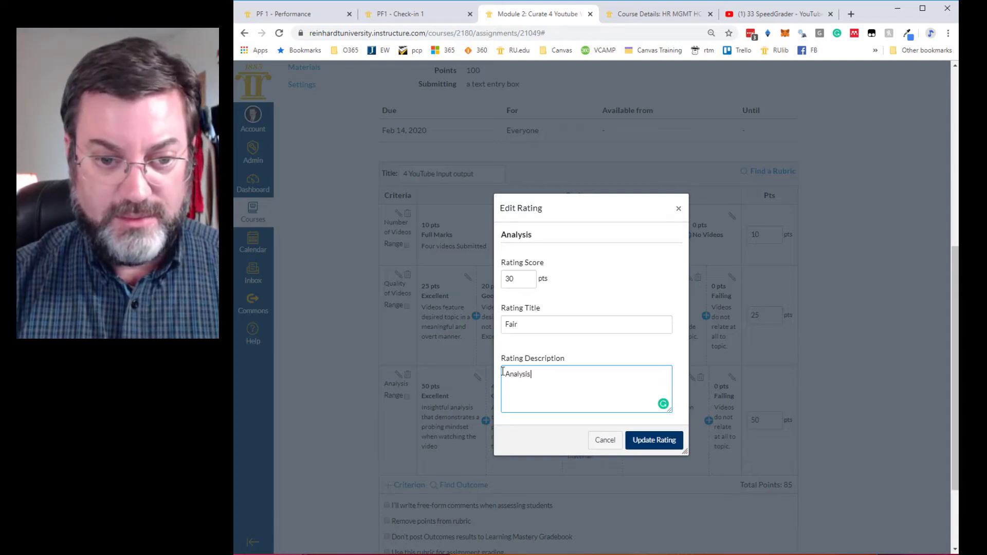
{"action": "type", "text": " fits wit"}
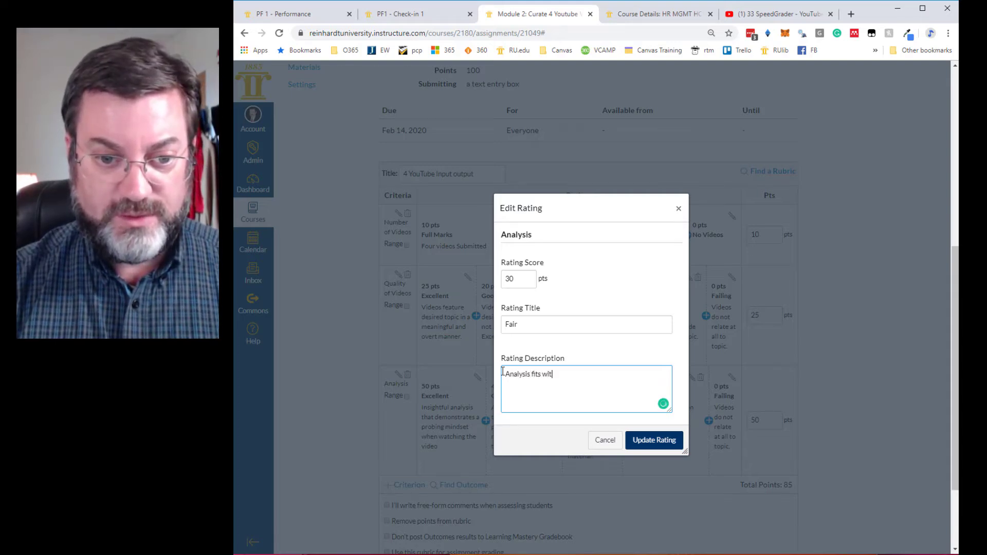
{"action": "type", "text": "h the topic u"}
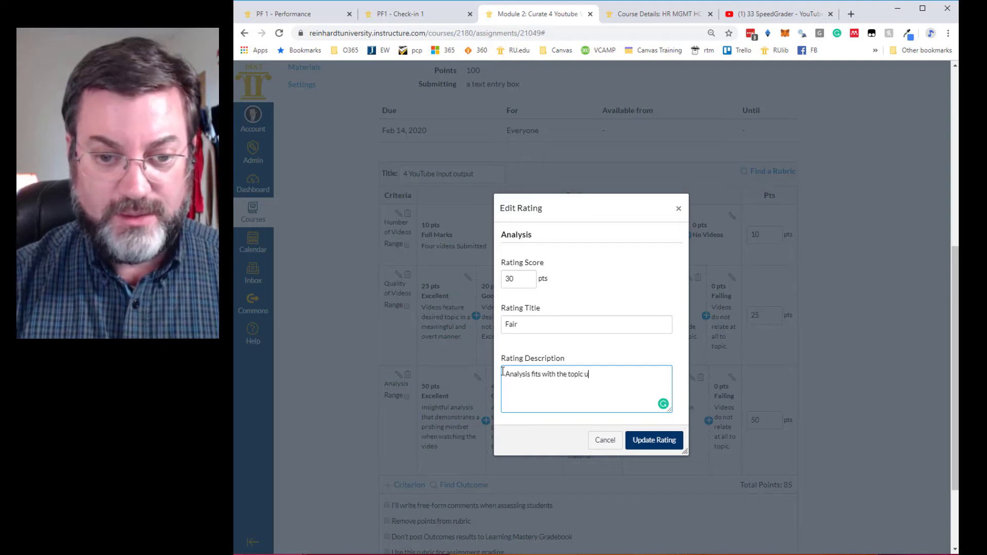
{"action": "type", "text": "nder discussio"}
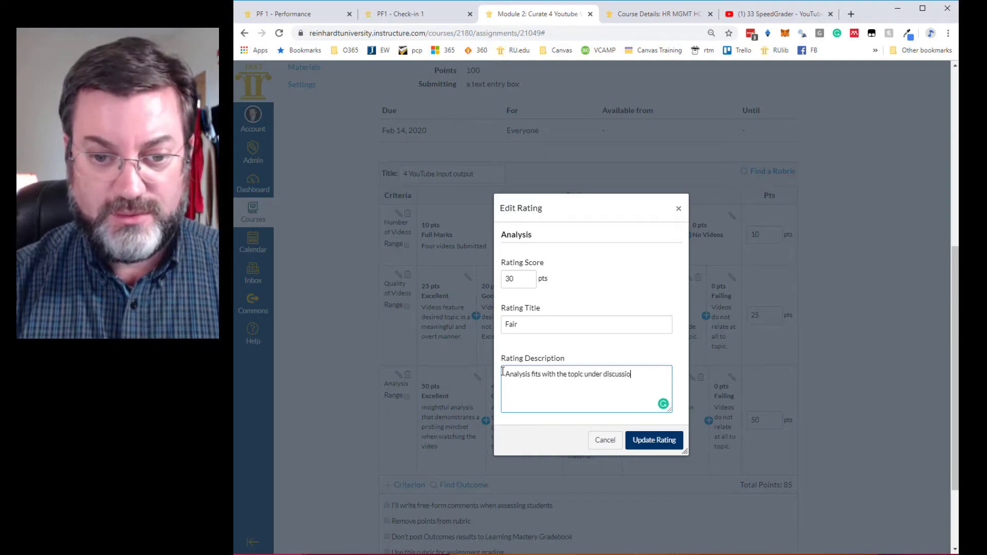
{"action": "type", "text": "n, but does not"}
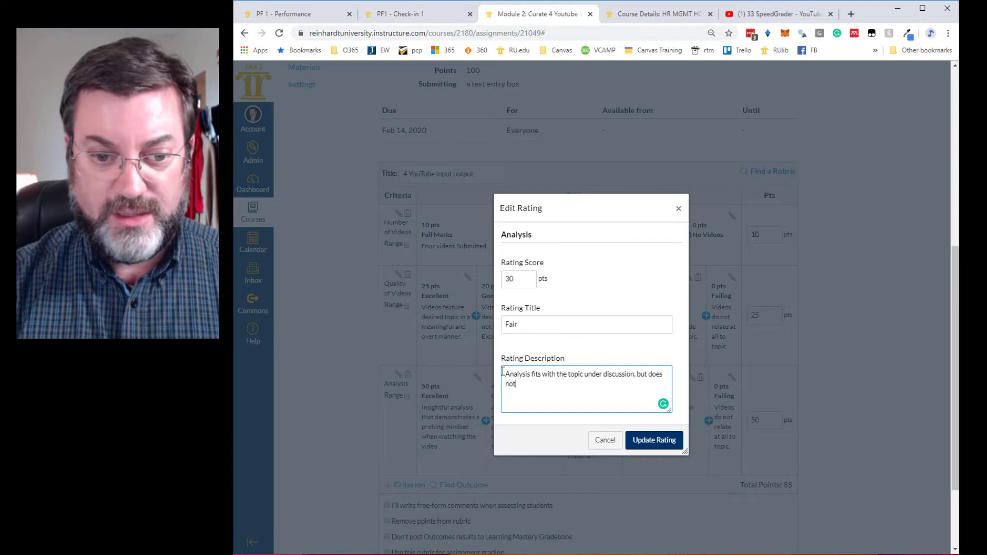
{"action": "type", "text": " relate dire"}
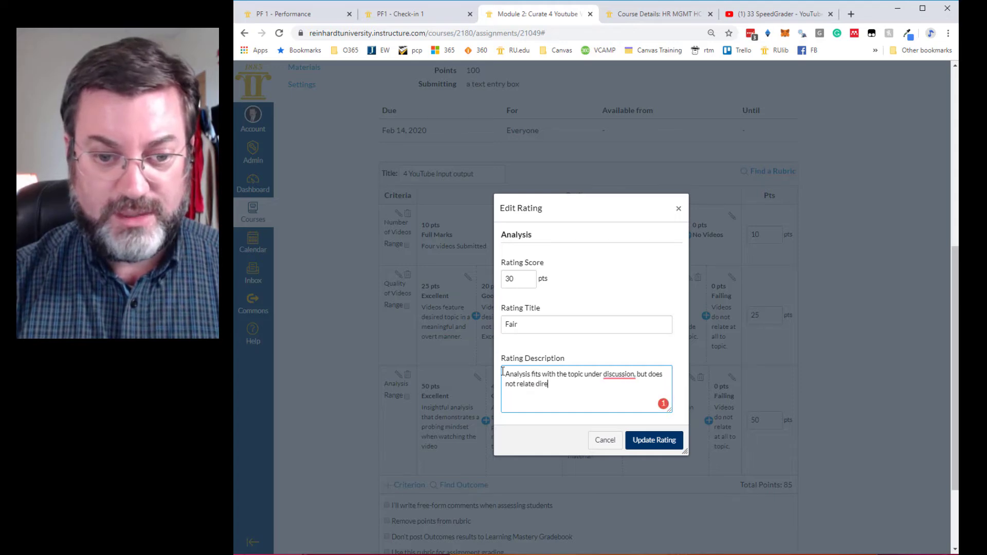
{"action": "type", "text": "ctly to the videos"}
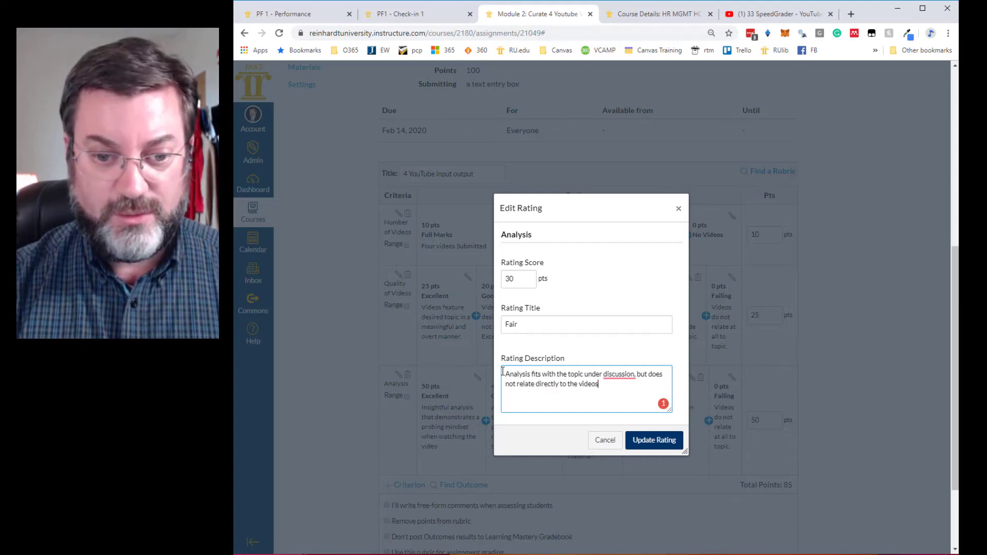
{"action": "type", "text": " supplies."}
{"action": "key", "text": "BackSpace"}
{"action": "key", "text": "BackSpace"}
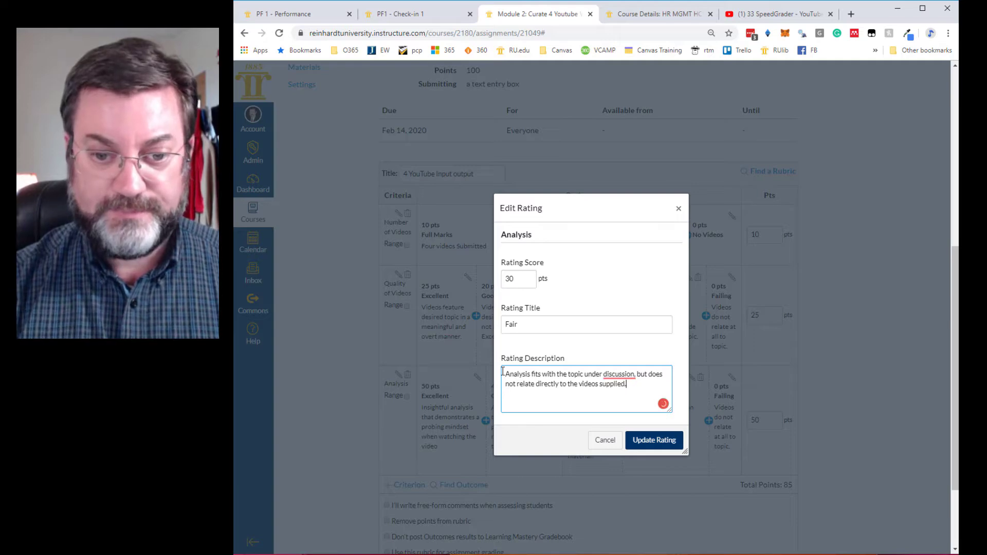
{"action": "type", "text": "d."}
{"action": "left_click", "coordinate": [649, 445]}
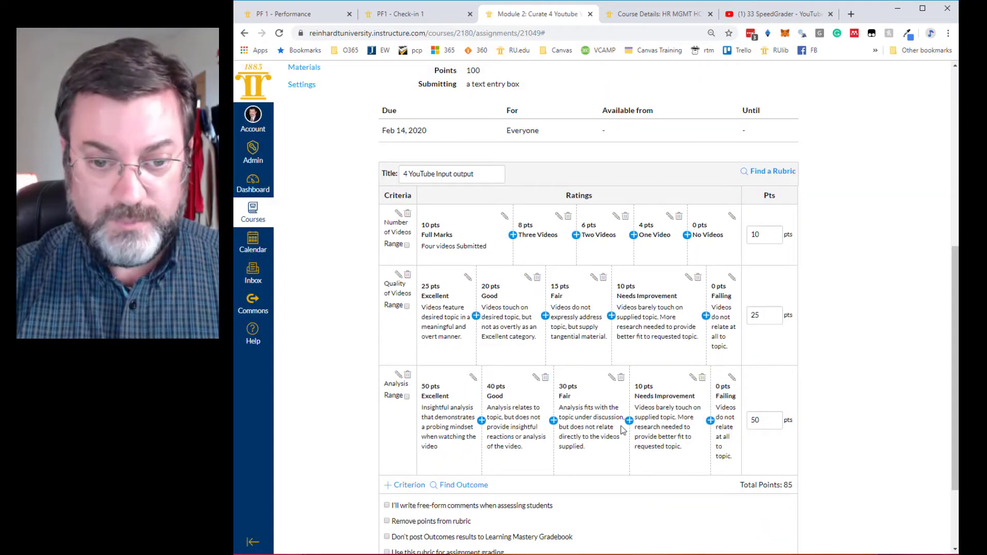
Set the Analysis criterion's Needs Improvement rating score to 20 points.
{"action": "left_click", "coordinate": [692, 378]}
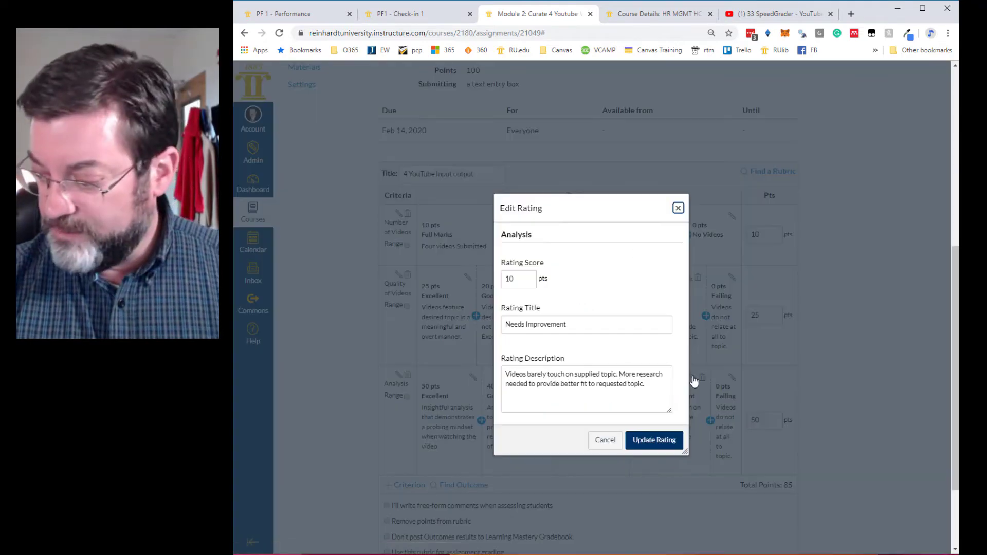
{"action": "double_click", "coordinate": [502, 280]}
{"action": "type", "text": "2"}
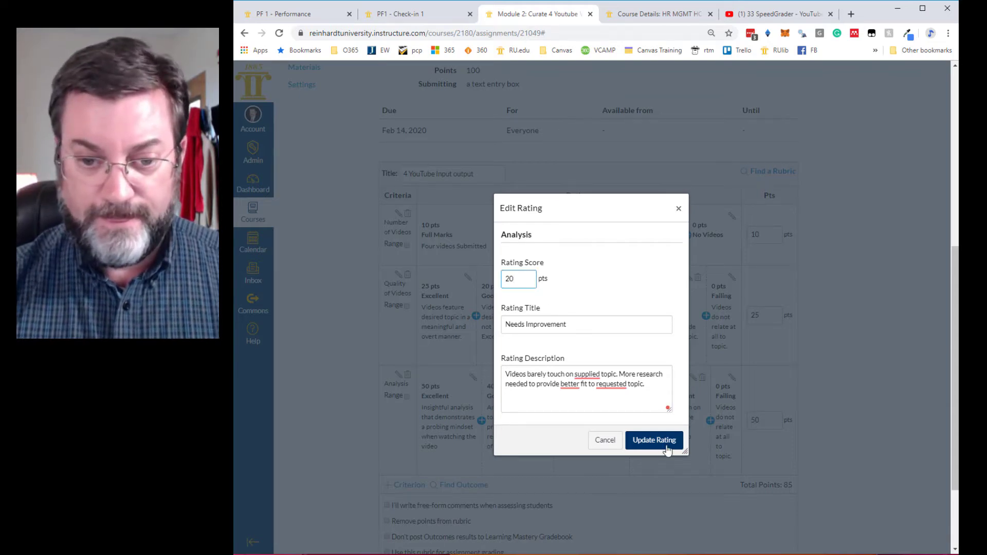
Replace the Needs Improvement rating's description with "Surface level analysis that seems to come from class lectures and not the videos shared." and update the rating.
{"action": "left_click_drag", "start_coordinate": [646, 385], "coordinate": [505, 378]}
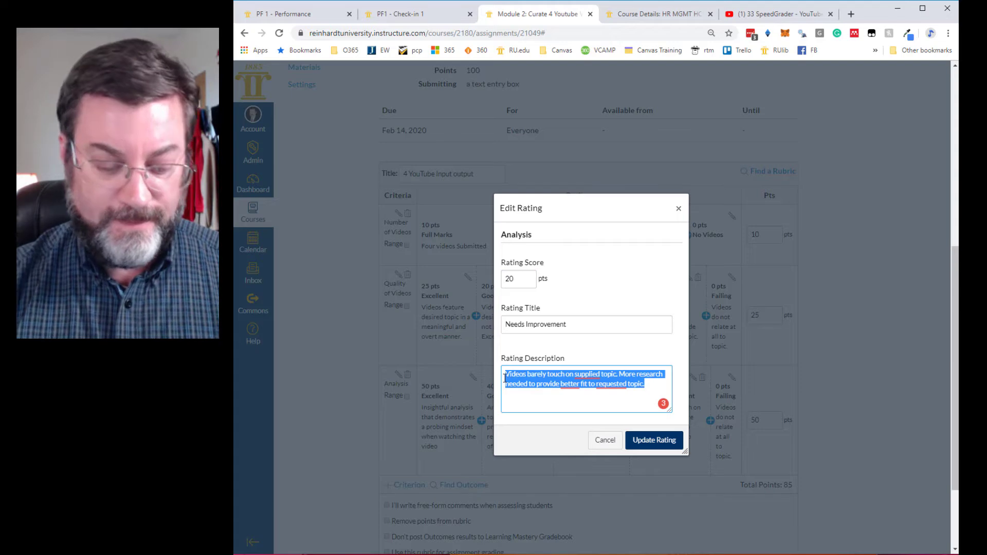
{"action": "type", "text": "Surface"}
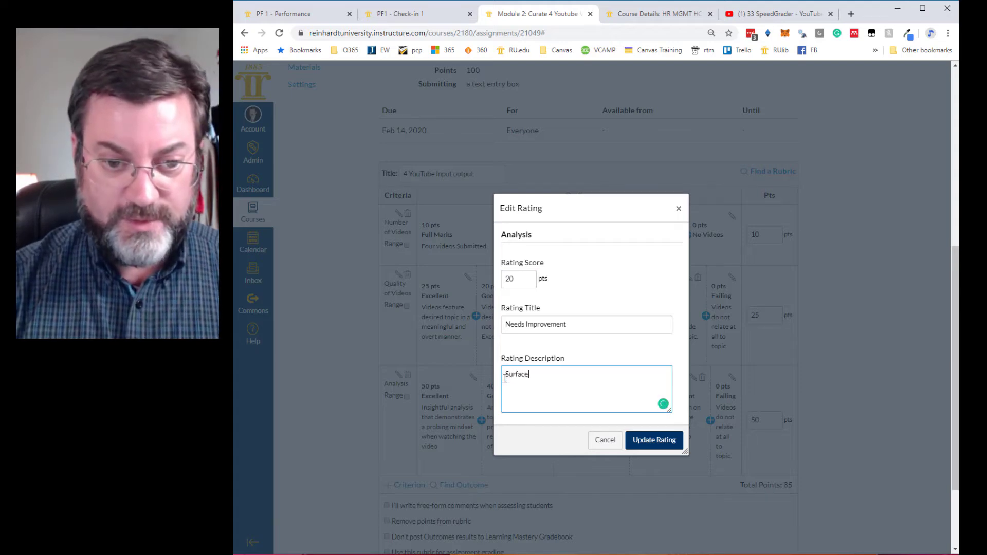
{"action": "type", "text": " level analysis"}
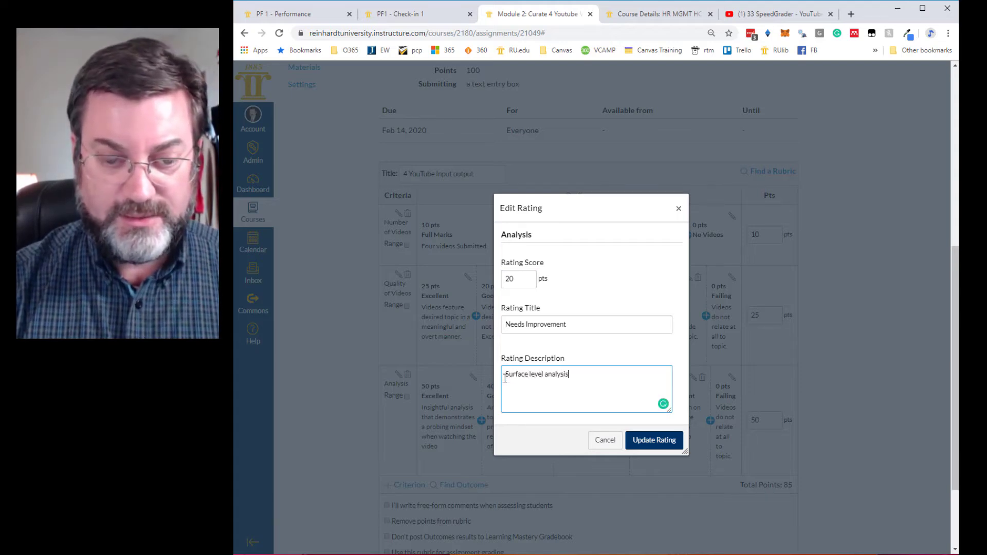
{"action": "type", "text": " that"}
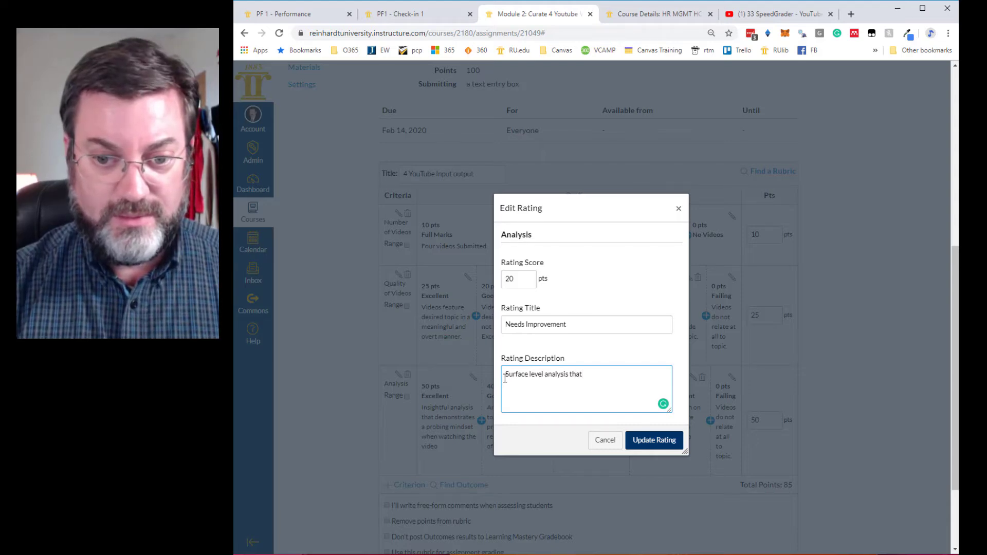
{"action": "type", "text": " seems to"}
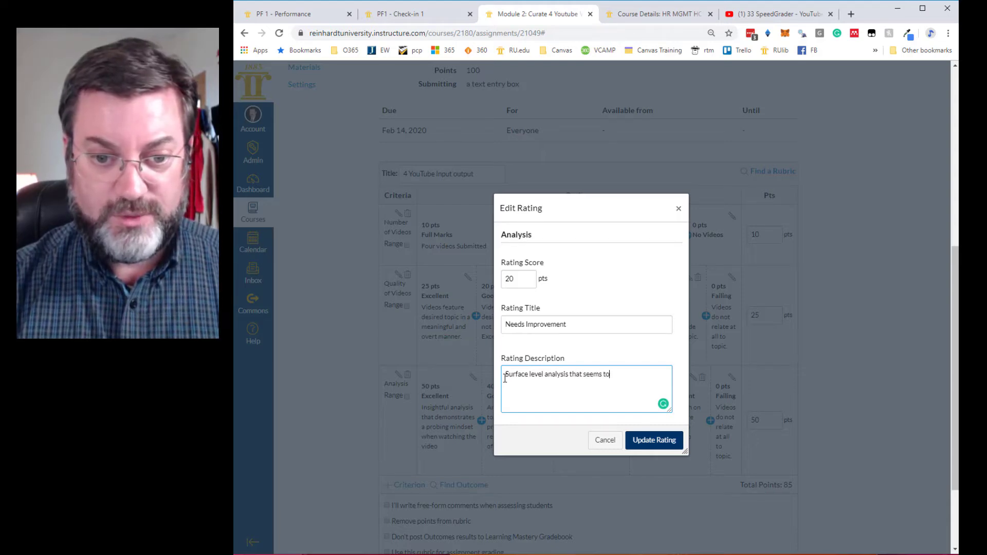
{"action": "type", "text": " come from class"}
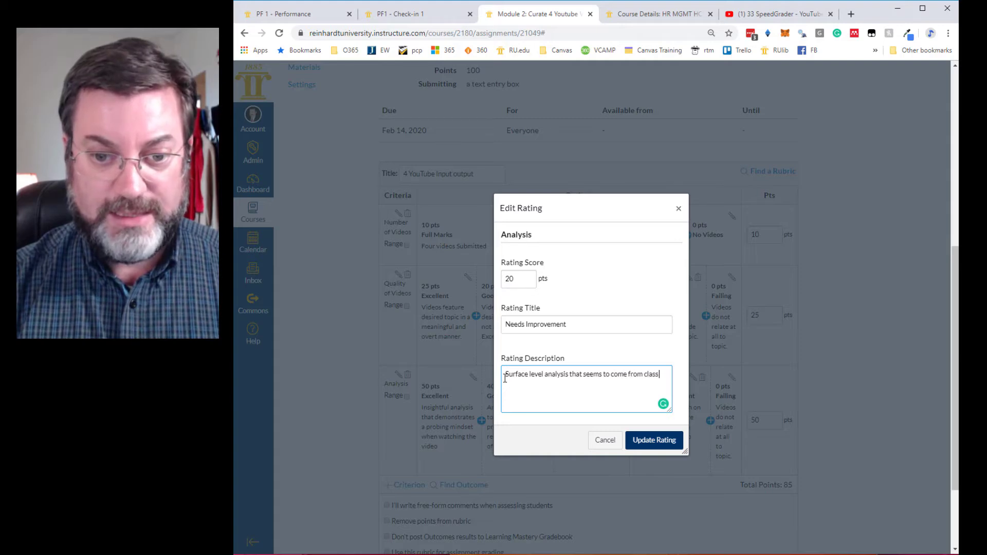
{"action": "type", "text": " lectures and"}
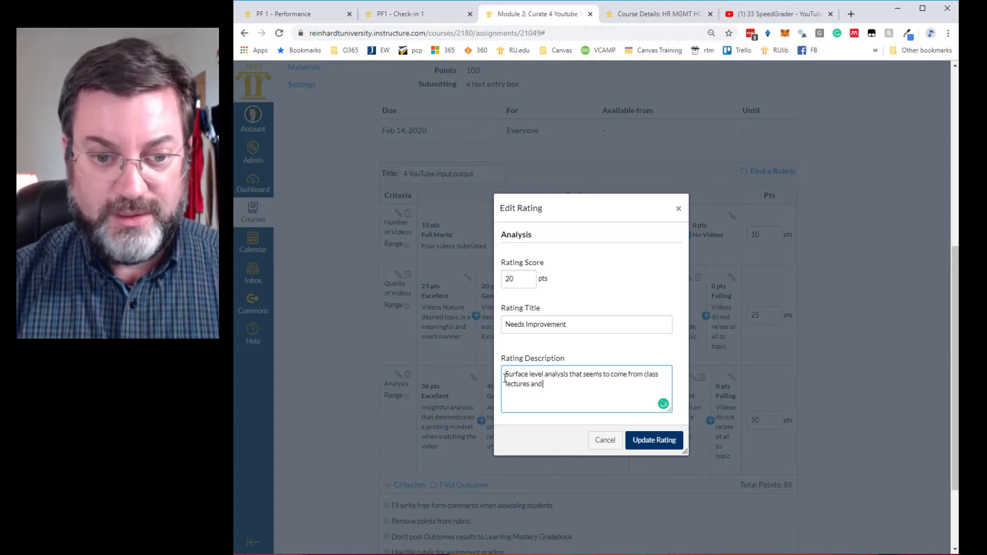
{"action": "type", "text": " not the videos"}
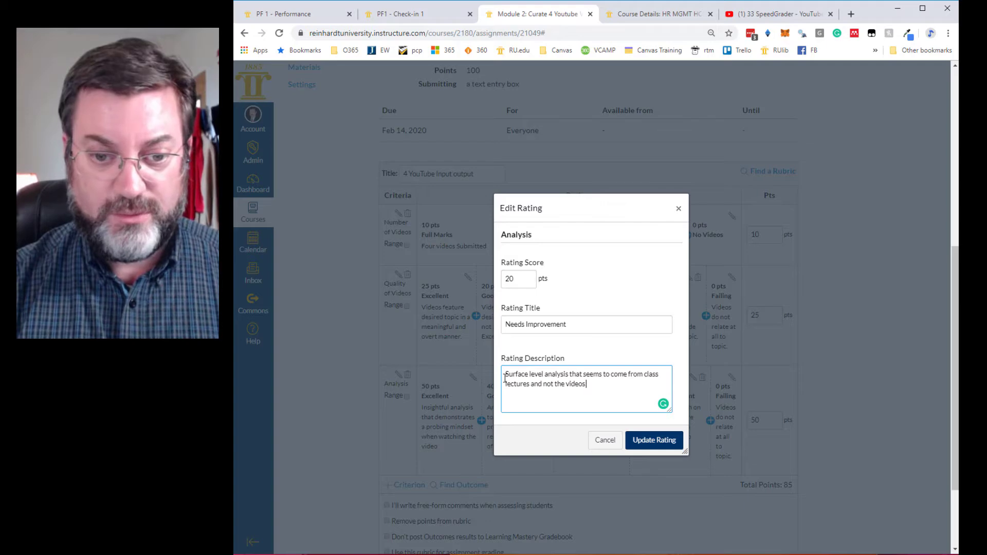
{"action": "type", "text": " shared."}
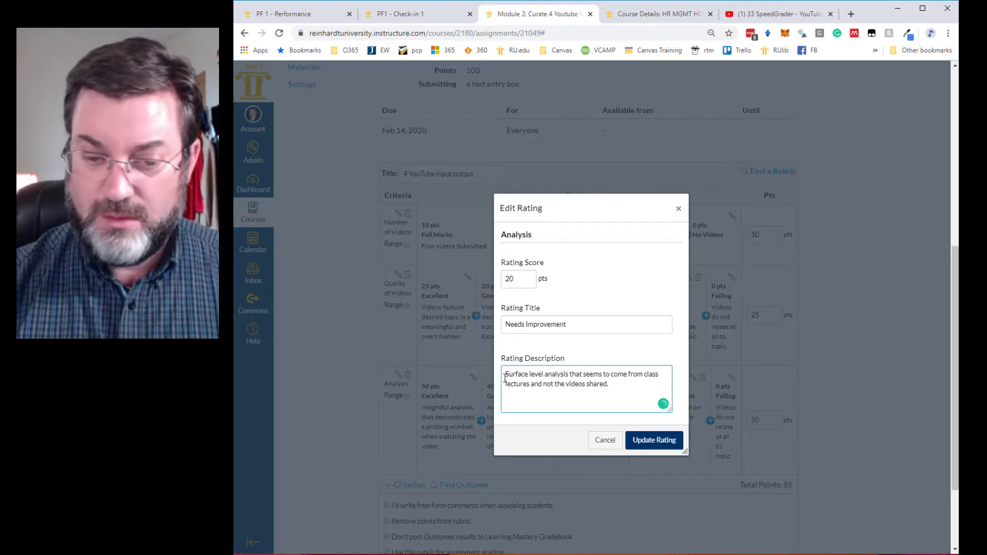
{"action": "left_click", "coordinate": [642, 442]}
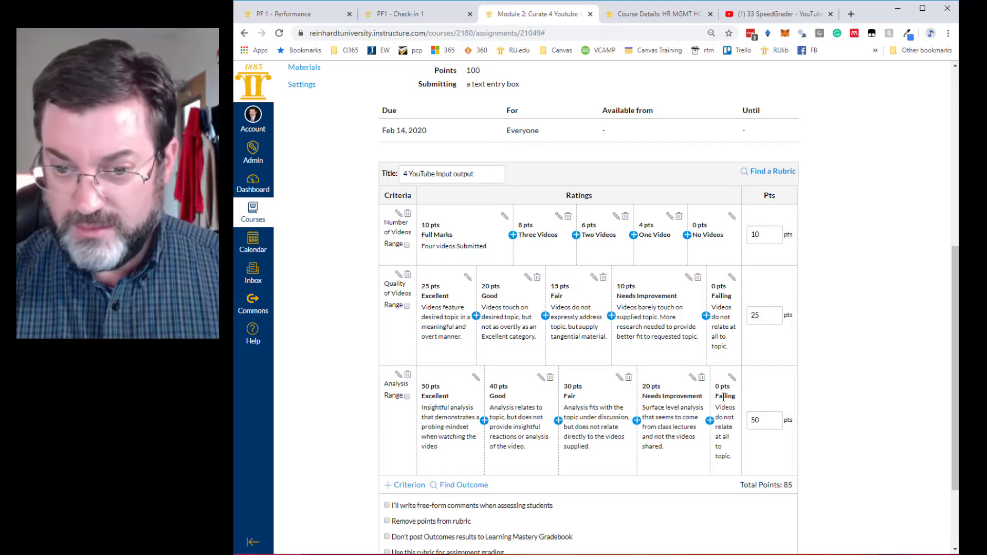
Replace the description of the Analysis criterion's Failing rating with "No analysis provided." and update the rating.
{"action": "left_click", "coordinate": [732, 377]}
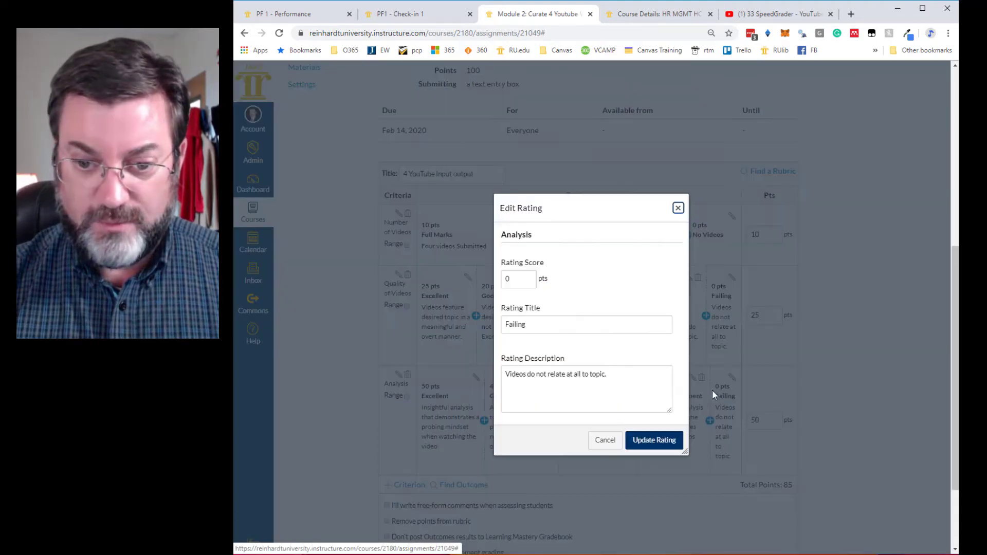
{"action": "left_click_drag", "start_coordinate": [611, 375], "coordinate": [482, 378]}
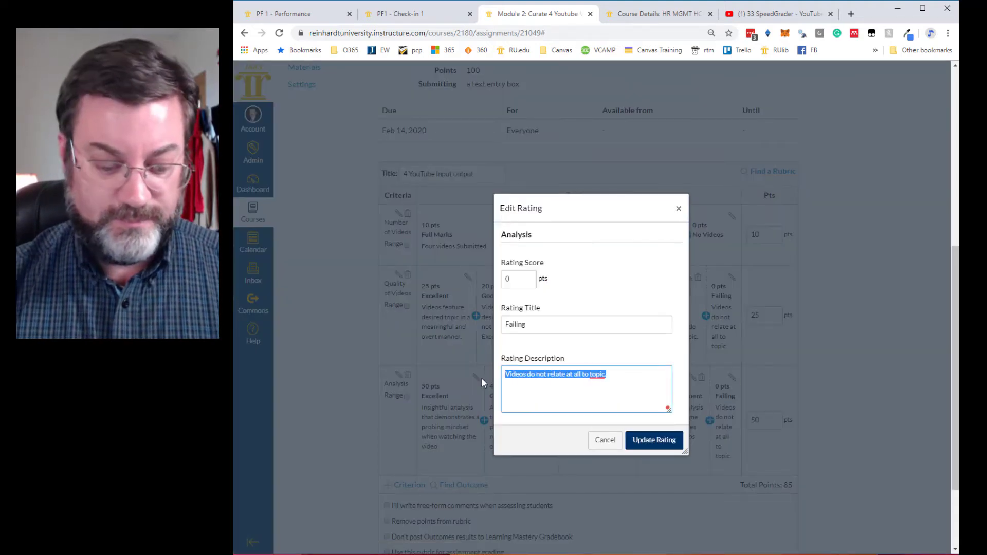
{"action": "type", "text": "No anlaysi"}
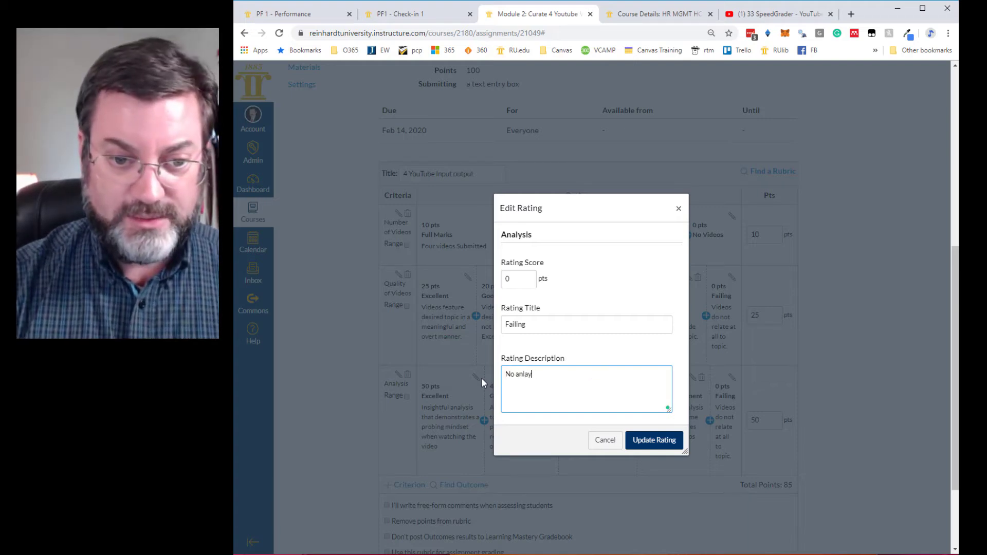
{"action": "key", "text": "BackSpace"}
{"action": "key", "text": "BackSpace"}
{"action": "key", "text": "BackSpace"}
{"action": "key", "text": "BackSpace"}
{"action": "key", "text": "BackSpace"}
{"action": "type", "text": "alys"}
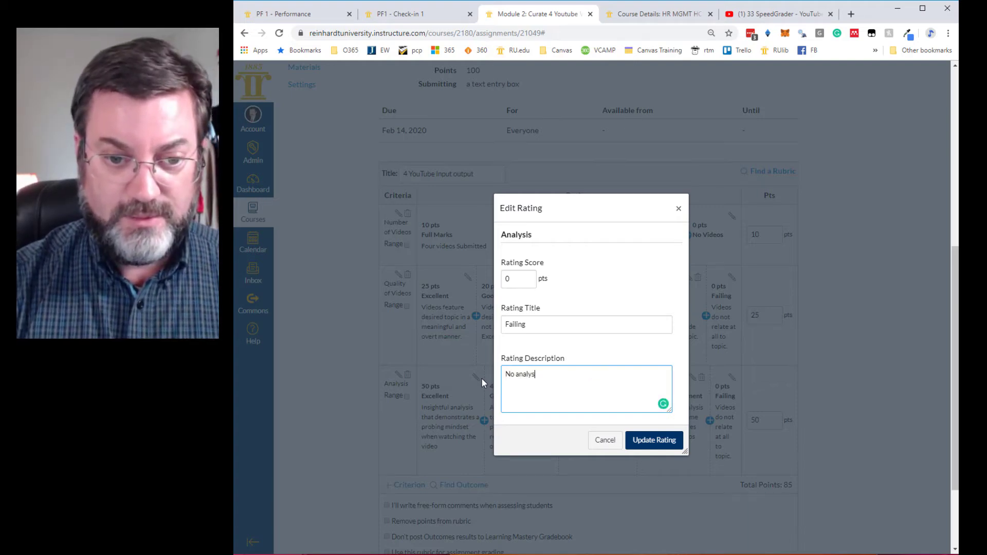
{"action": "type", "text": "is provided."}
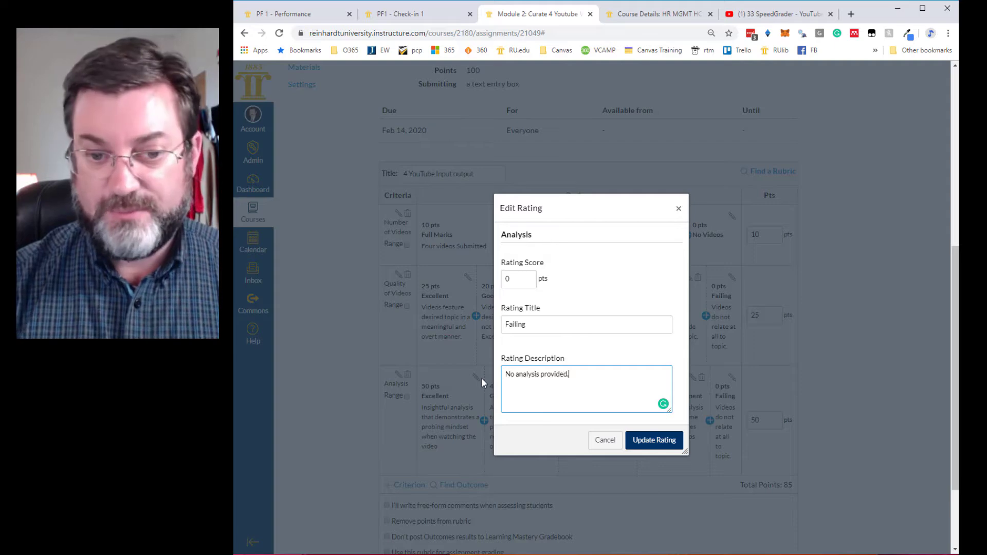
{"action": "left_click", "coordinate": [661, 445]}
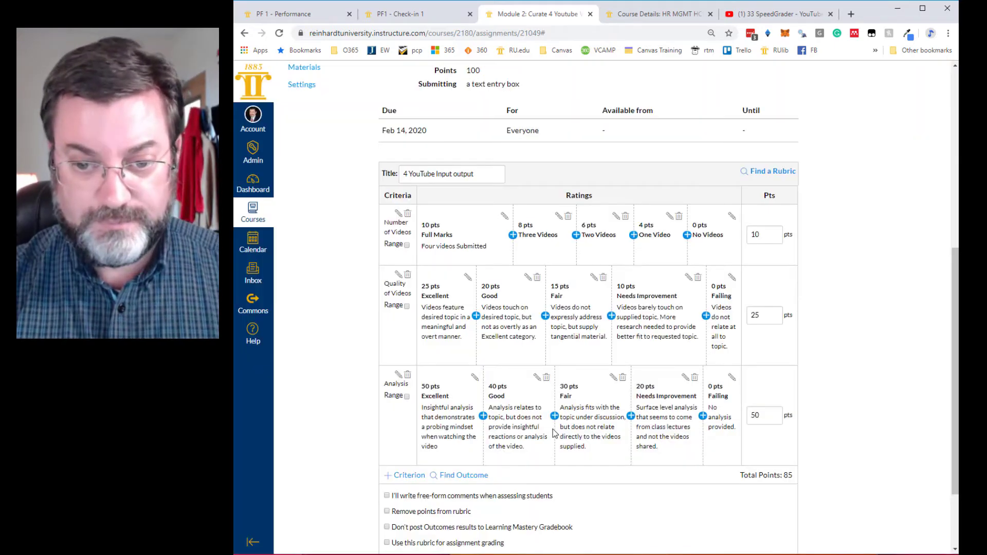
Duplicate the Analysis criterion as a new criterion described as "Mechanics" with the long description "Spelling and grammar.".
{"action": "scroll", "coordinate": [553, 428], "scroll_direction": "down", "scroll_amount": 1}
{"action": "scroll", "coordinate": [553, 429], "scroll_direction": "down", "scroll_amount": 1}
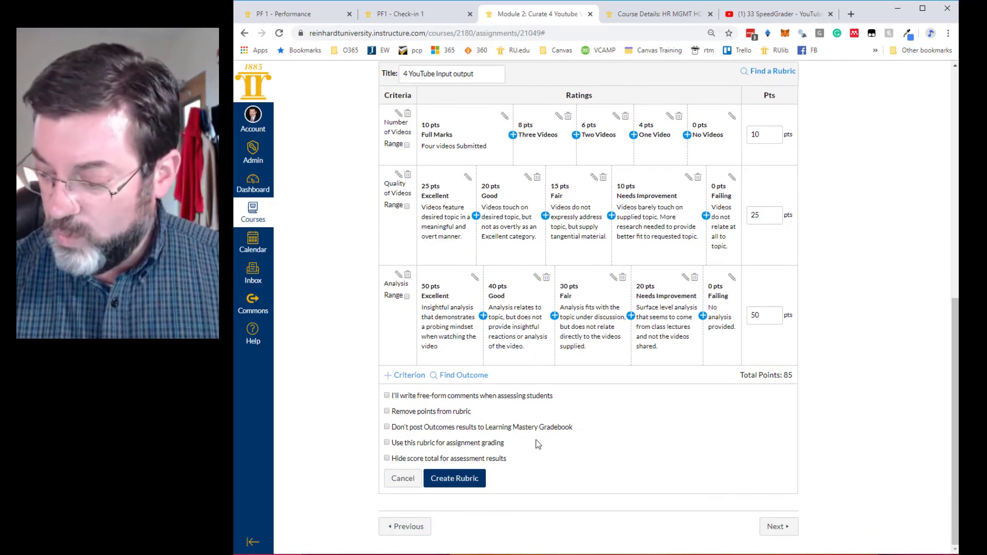
{"action": "left_click", "coordinate": [404, 375]}
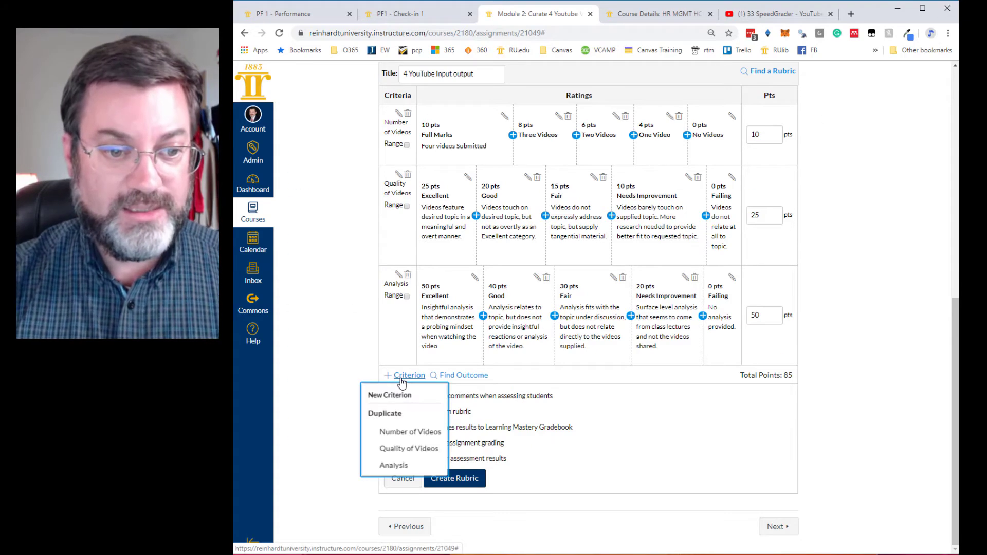
{"action": "left_click", "coordinate": [393, 465]}
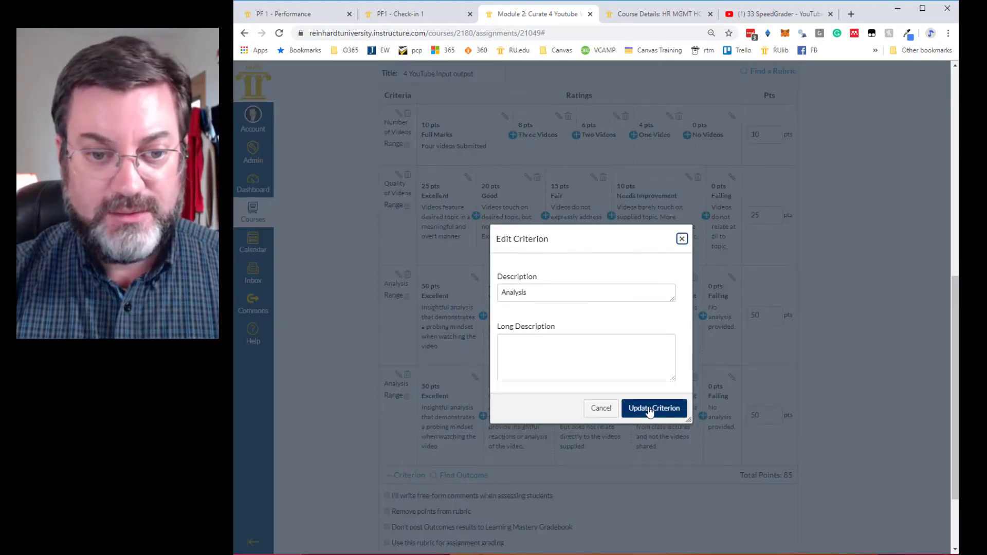
{"action": "left_click", "coordinate": [524, 349]}
{"action": "left_click_drag", "start_coordinate": [529, 293], "coordinate": [499, 292]}
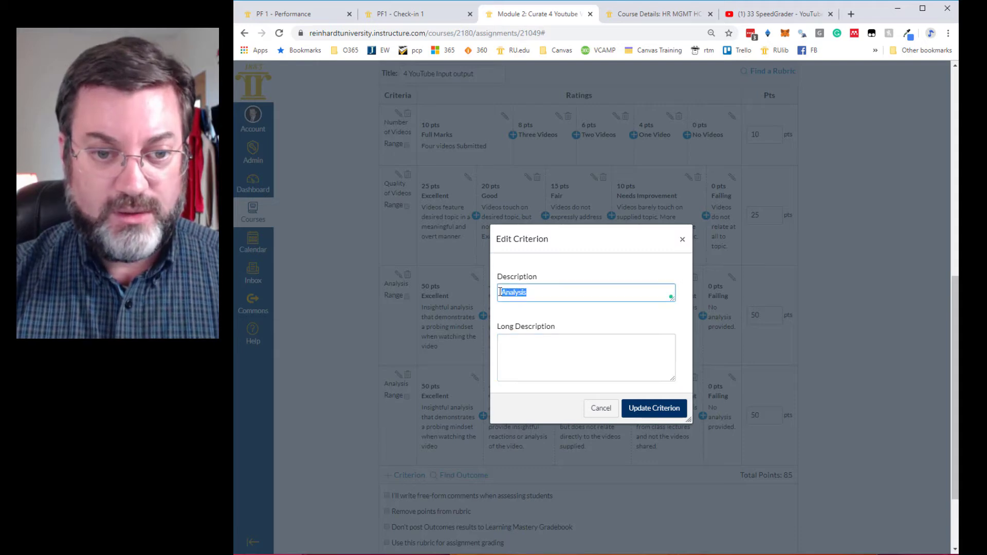
{"action": "type", "text": "Mechanics"}
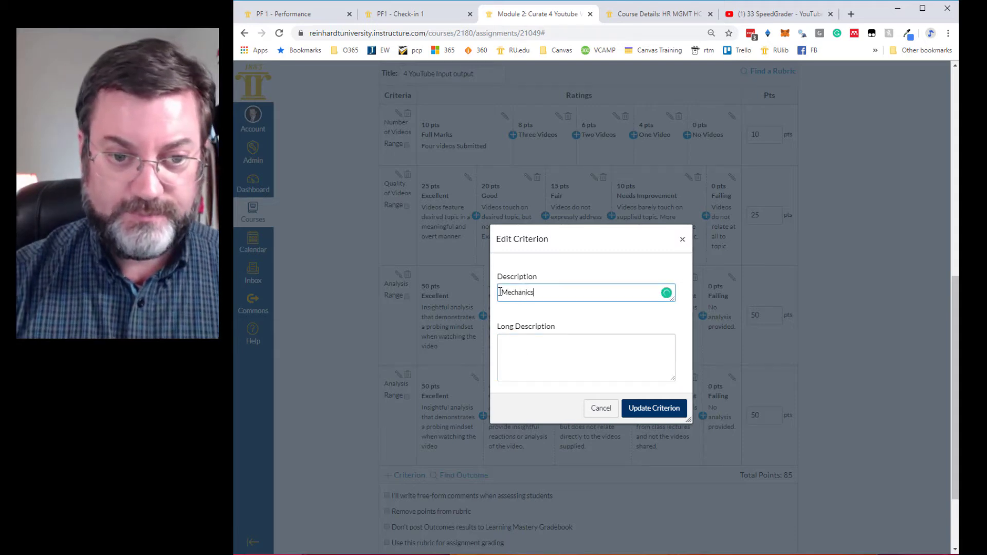
{"action": "left_click", "coordinate": [526, 349]}
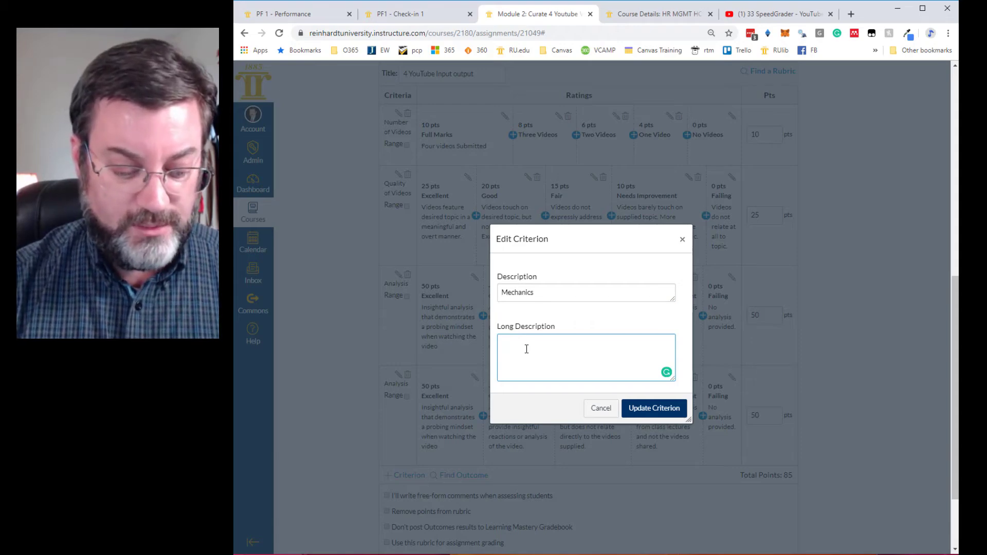
{"action": "type", "text": "Spelling and grammar."}
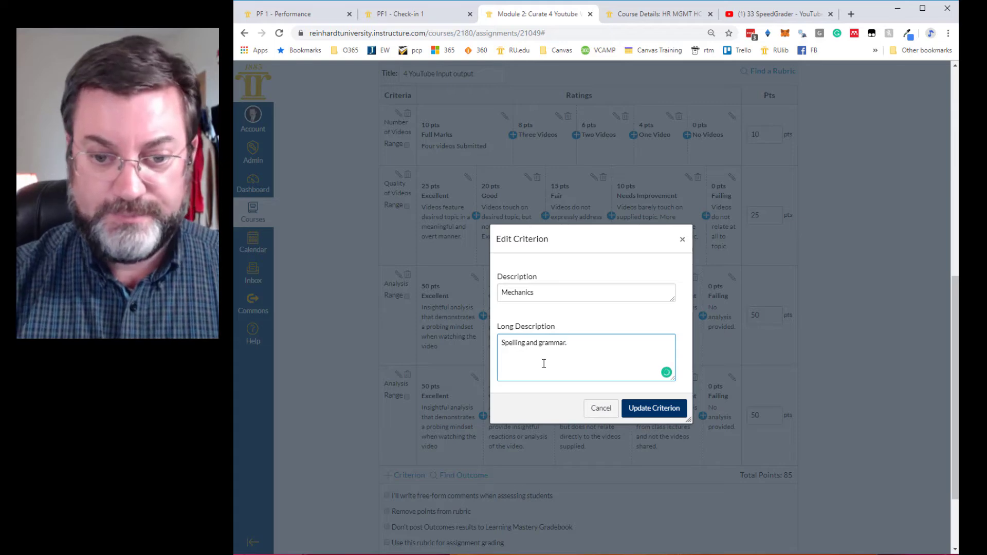
{"action": "left_click", "coordinate": [664, 411]}
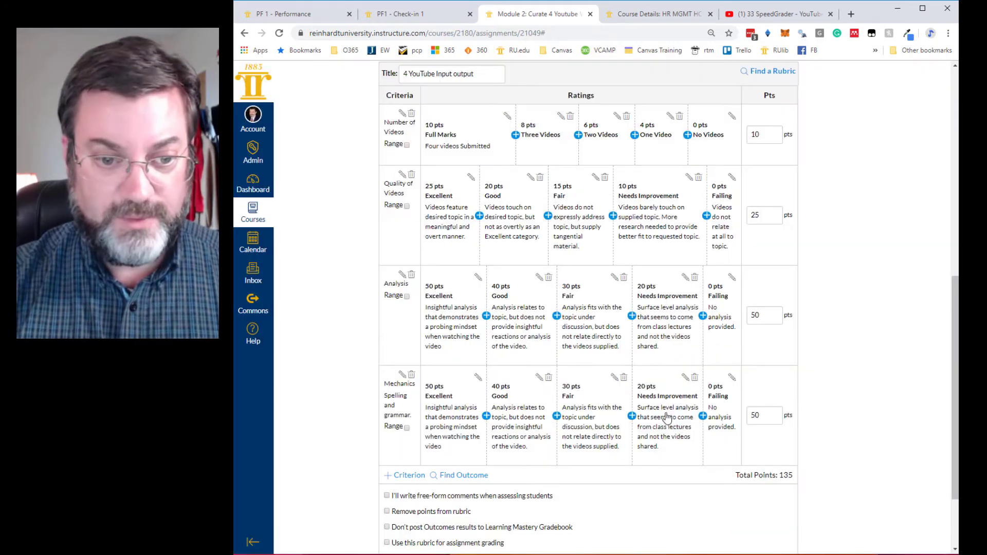
Set the Mechanics criterion's Excellent rating score to 15 points.
{"action": "left_click", "coordinate": [478, 380]}
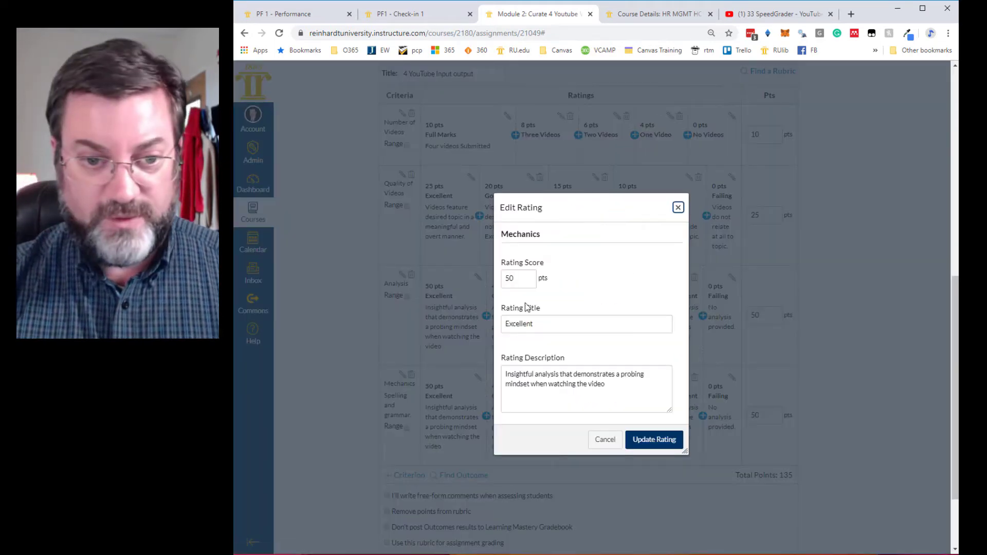
{"action": "left_click_drag", "start_coordinate": [526, 282], "coordinate": [499, 283]}
{"action": "type", "text": "15"}
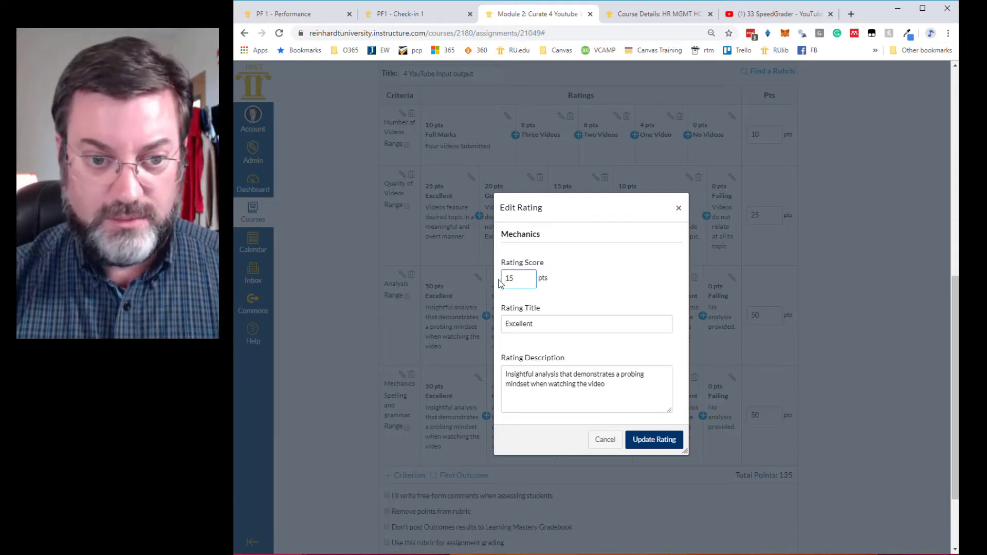
Replace the Excellent rating's description with "Very few if any spelling or grammatical errors. Writing has verve and style and is easy to read." and update it.
{"action": "left_click_drag", "start_coordinate": [606, 384], "coordinate": [504, 373]}
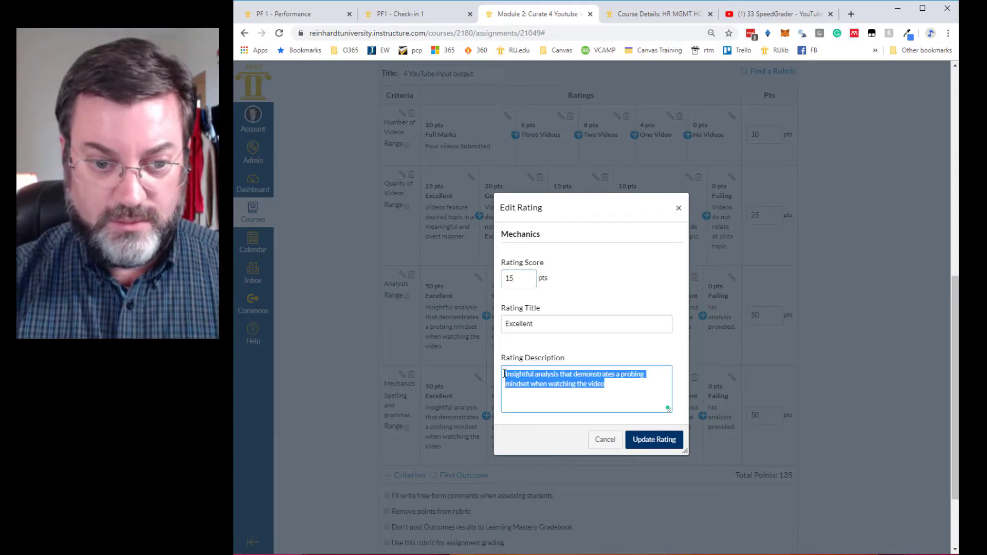
{"action": "type", "text": "Very few if"}
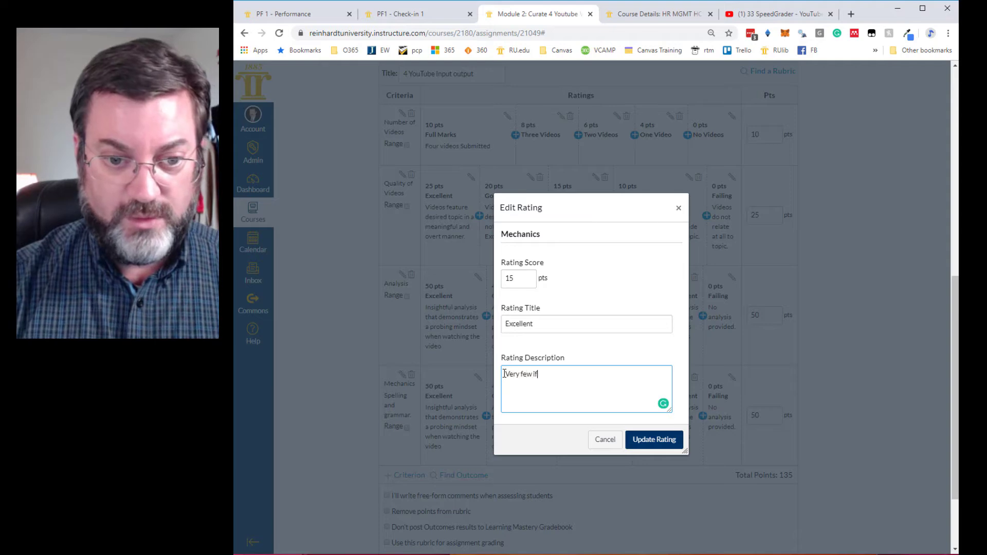
{"action": "type", "text": " any spelling"}
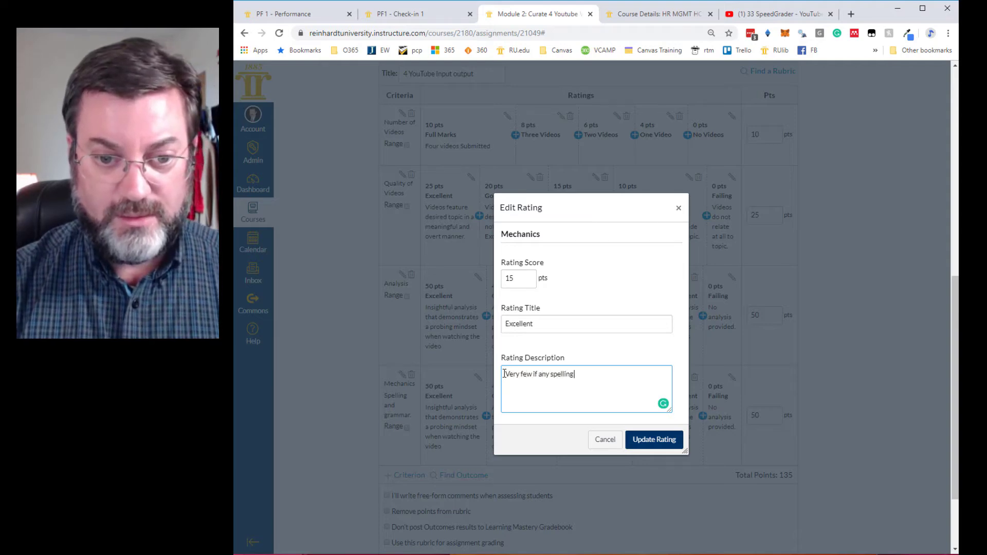
{"action": "type", "text": " or grammatical "}
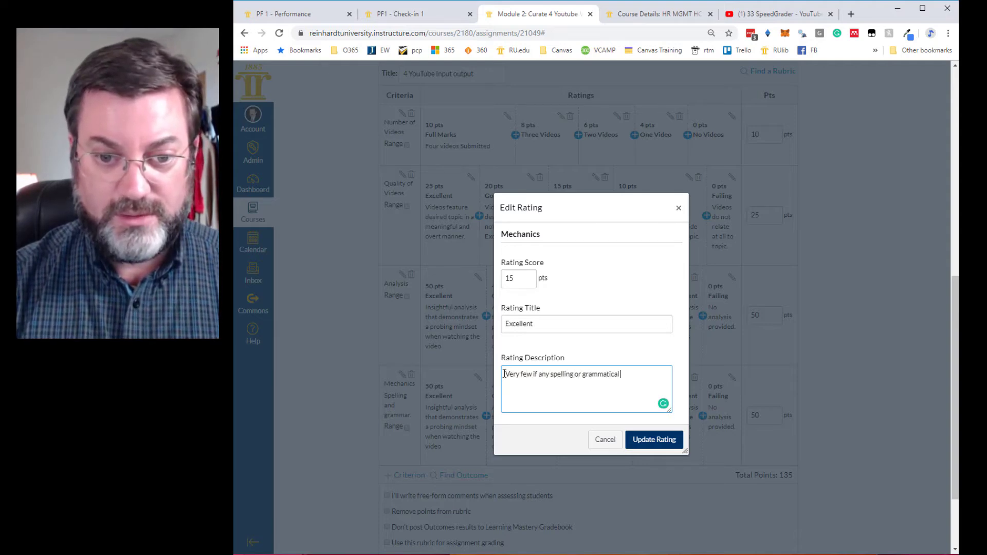
{"action": "type", "text": "errors. Wr"}
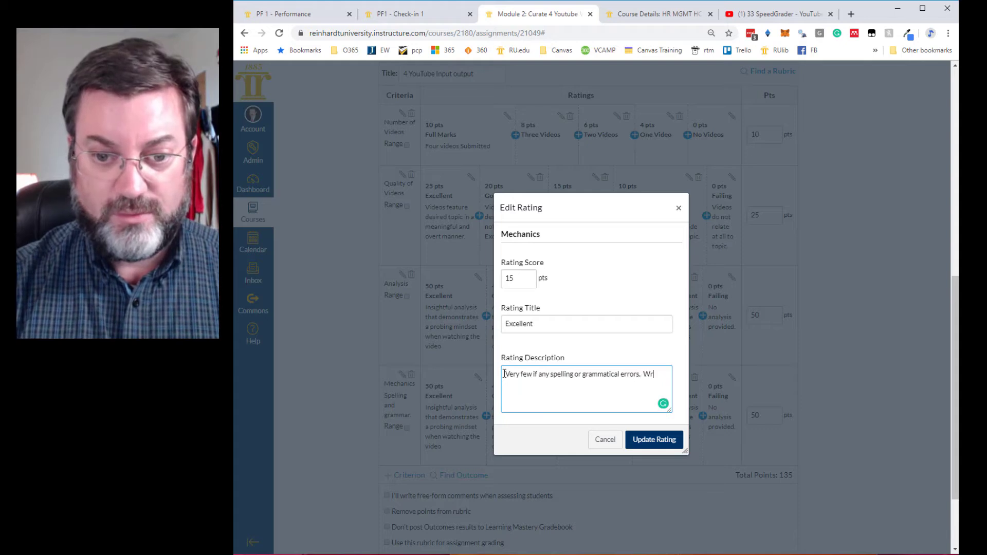
{"action": "type", "text": "iting has verve and style"}
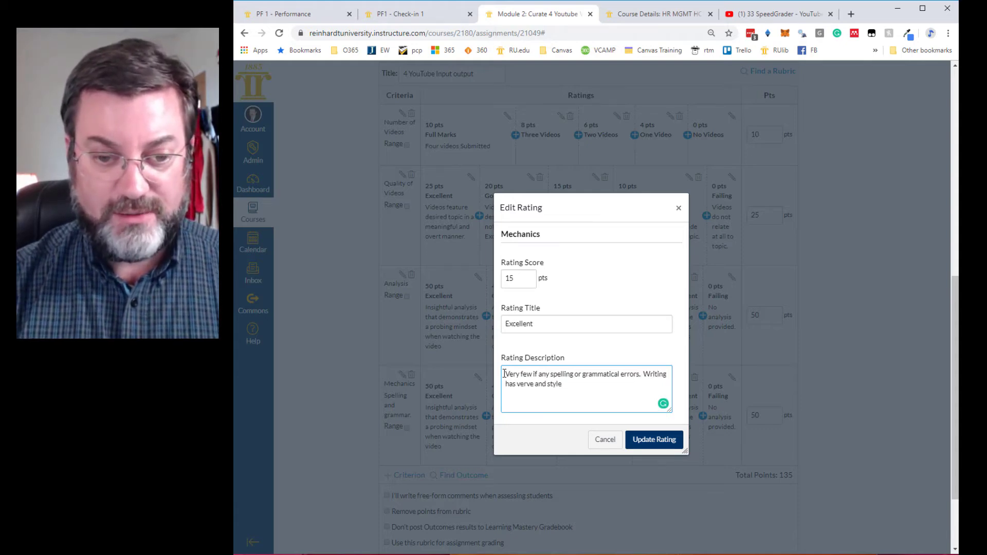
{"action": "type", "text": " and is"}
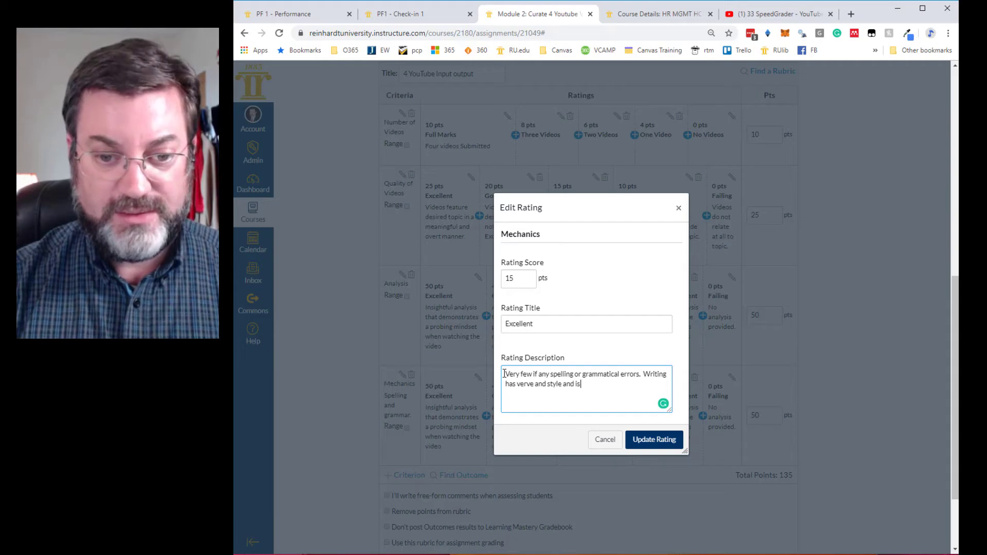
{"action": "type", "text": " easy to read"}
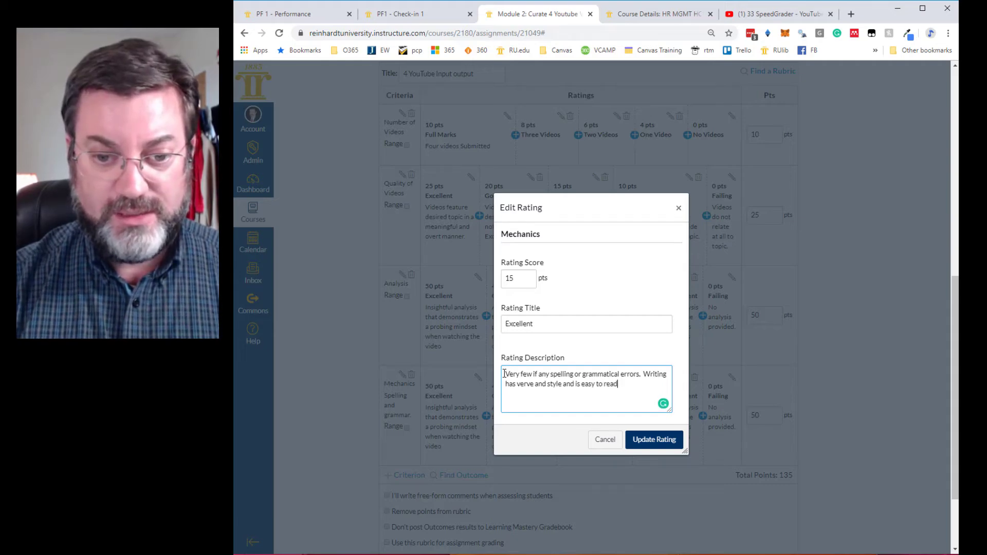
{"action": "type", "text": "."}
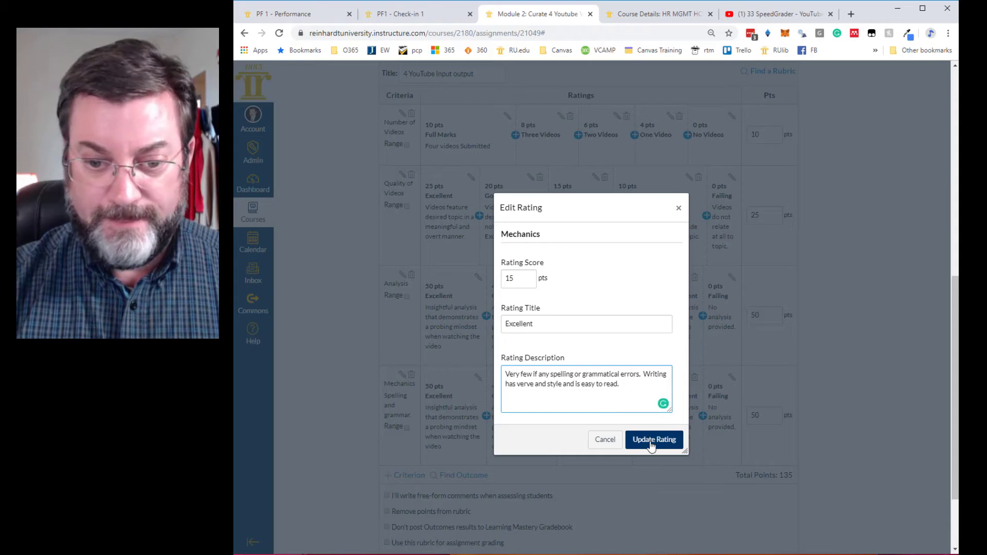
{"action": "left_click", "coordinate": [653, 439]}
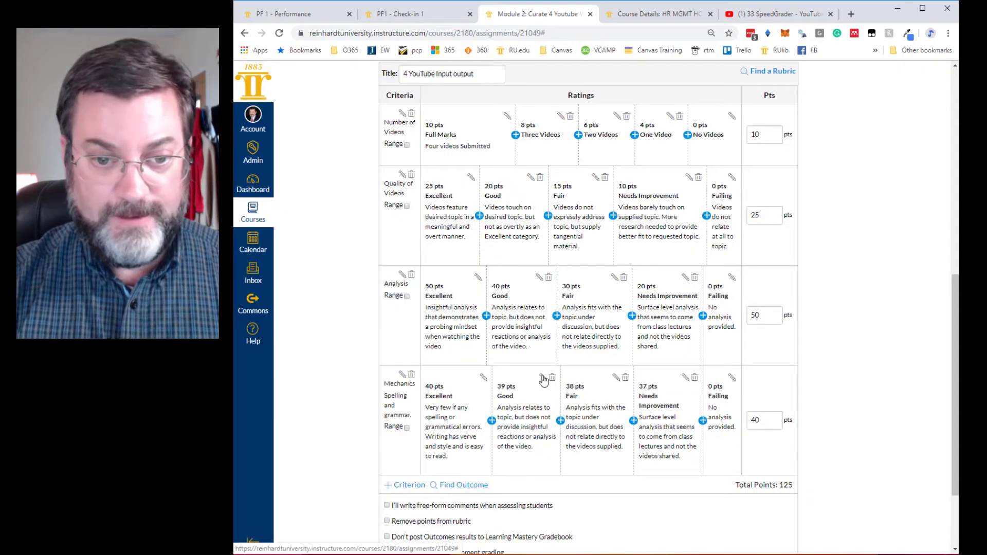
Try to set the Mechanics criterion's Excellent rating score to 15 points by editing the rating.
{"action": "left_click", "coordinate": [542, 379]}
{"action": "left_click", "coordinate": [604, 440]}
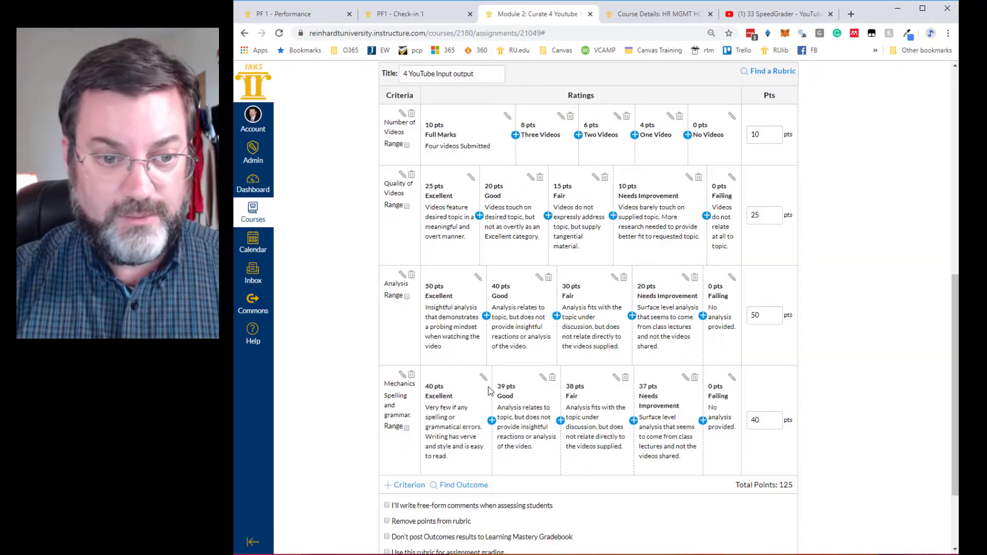
{"action": "left_click", "coordinate": [483, 377]}
{"action": "double_click", "coordinate": [511, 280]}
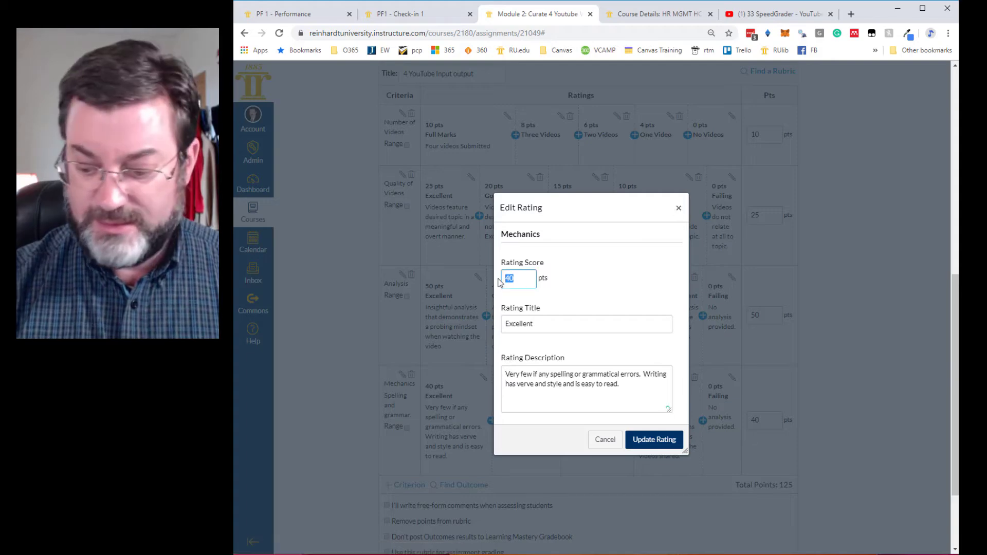
{"action": "type", "text": "15"}
{"action": "left_click", "coordinate": [660, 438]}
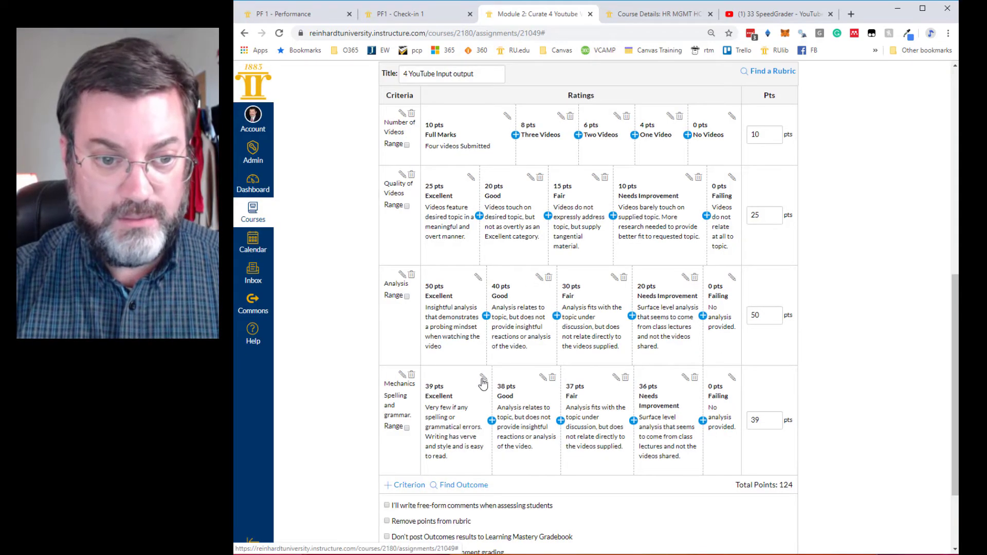
{"action": "left_click", "coordinate": [482, 378]}
{"action": "double_click", "coordinate": [508, 278]}
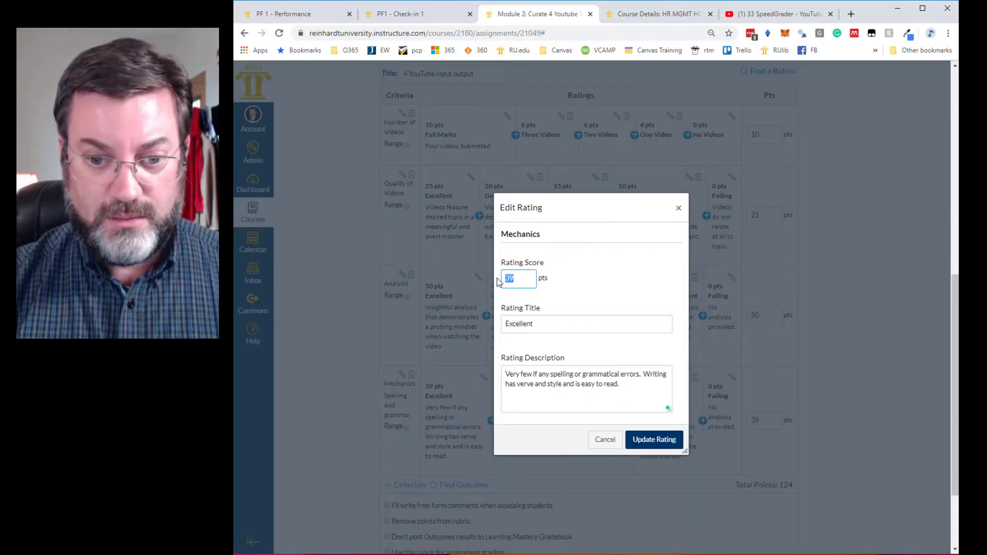
{"action": "type", "text": "15"}
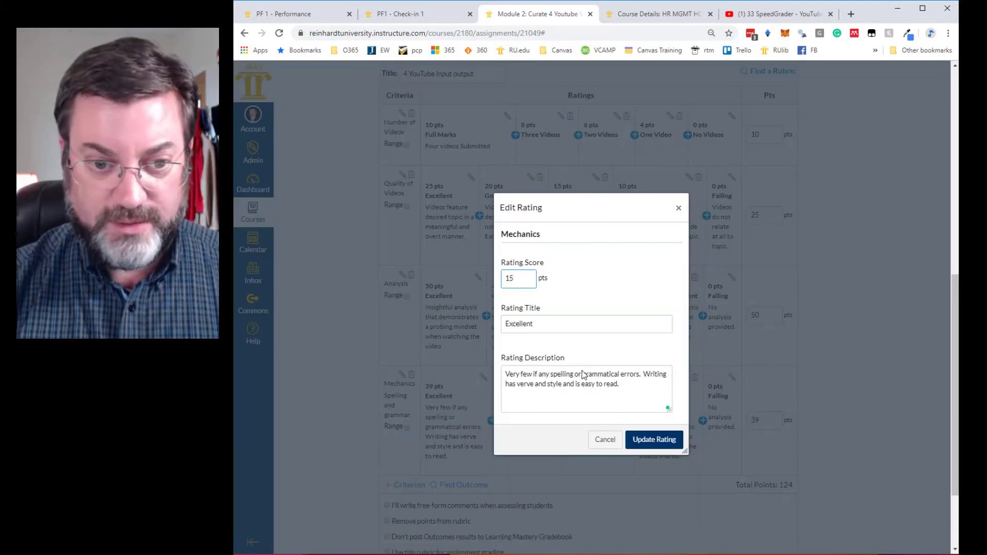
{"action": "left_click", "coordinate": [658, 440]}
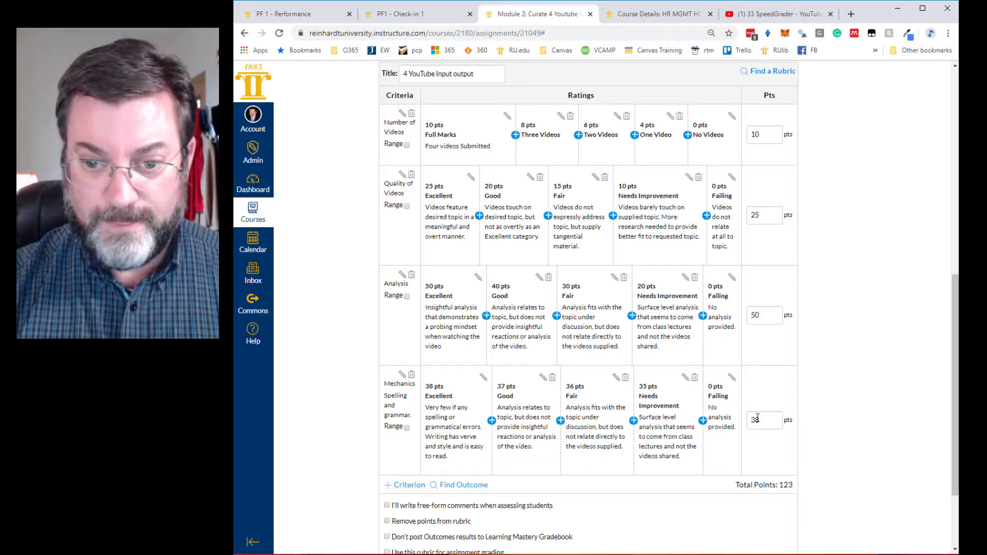
Set the total points of the Mechanics criterion to 15.
{"action": "type", "text": "15"}
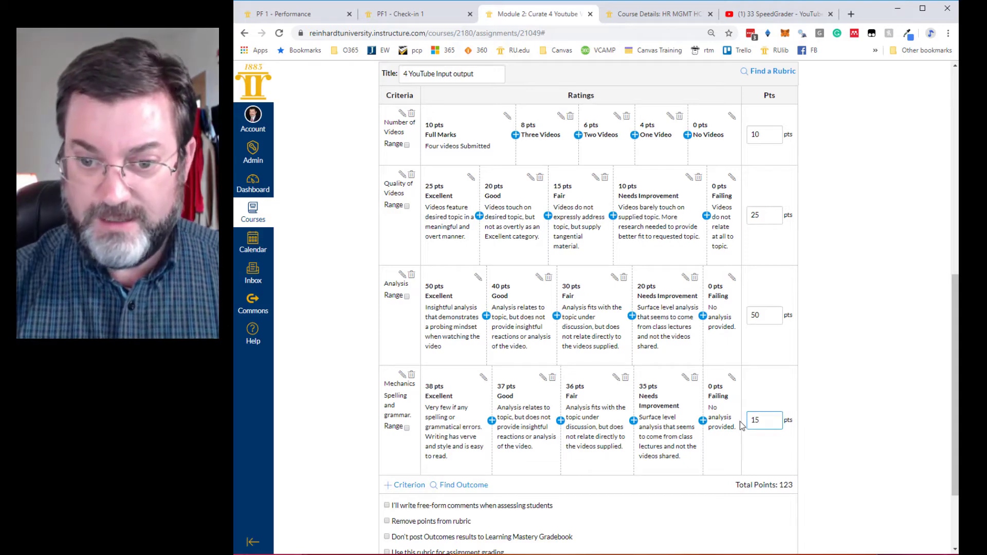
{"action": "left_click", "coordinate": [755, 452]}
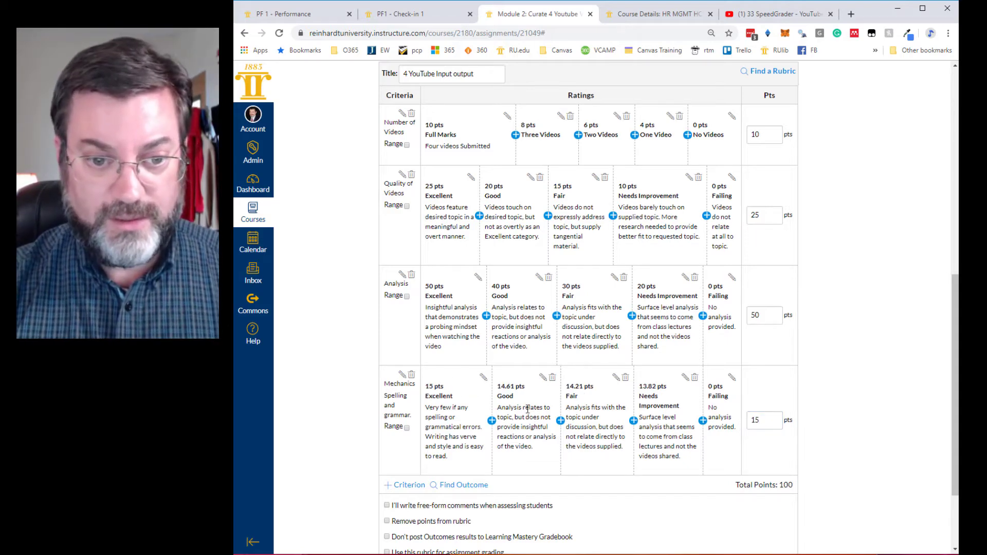
Replace the Mechanics Good rating's description with "More than 5 spelling or grammatical errors. Needs more work on tone and readability." and update the rating.
{"action": "left_click", "coordinate": [542, 377]}
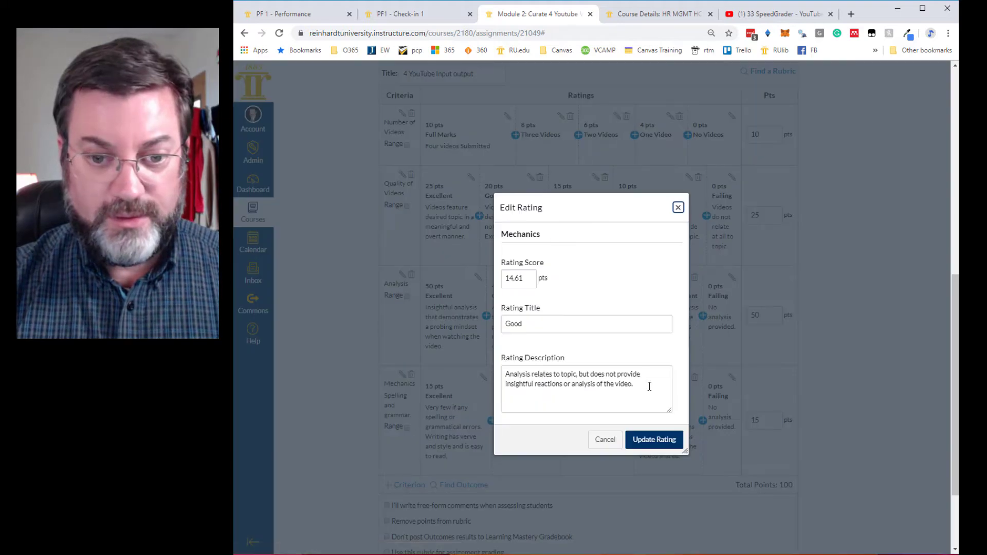
{"action": "left_click_drag", "start_coordinate": [649, 386], "coordinate": [503, 374]}
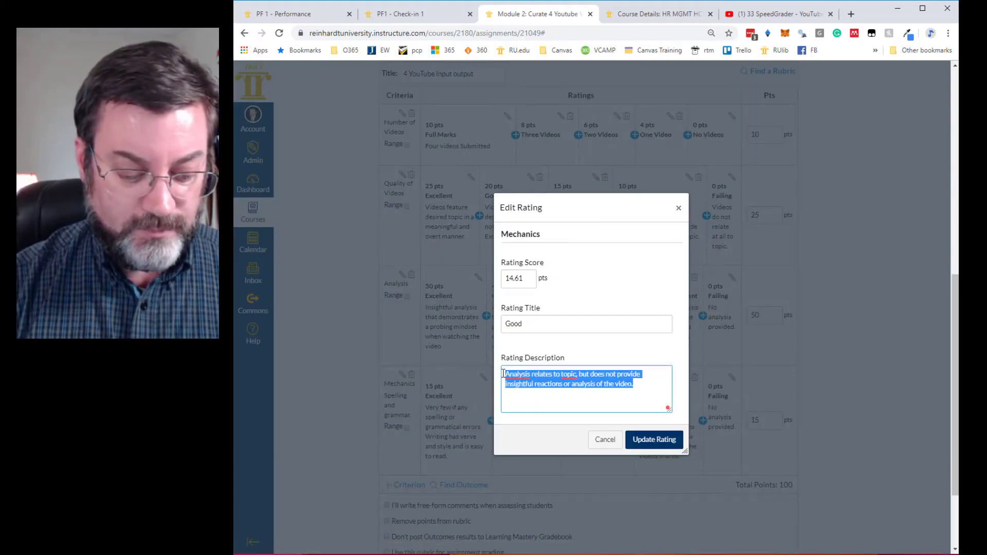
{"action": "type", "text": "More th"}
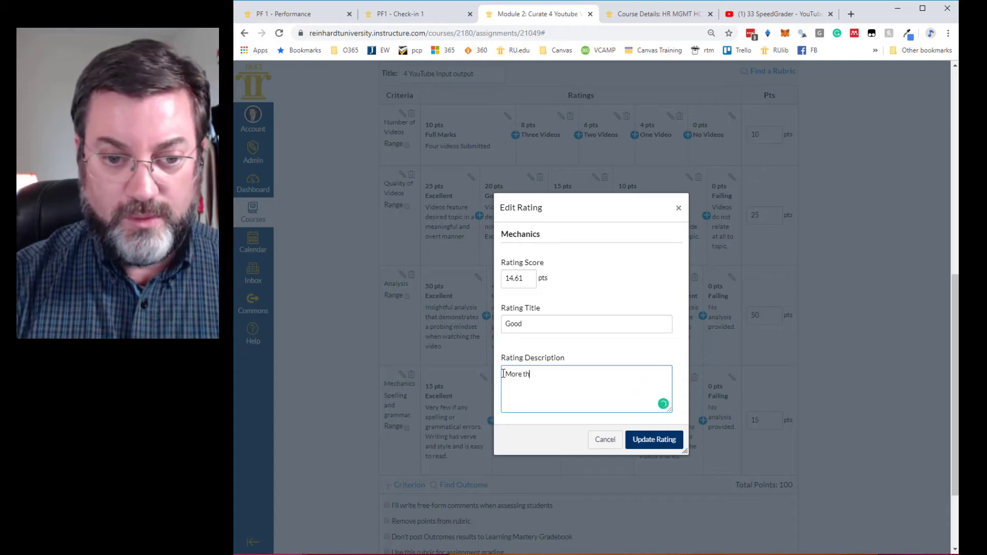
{"action": "type", "text": "an 5 spe"}
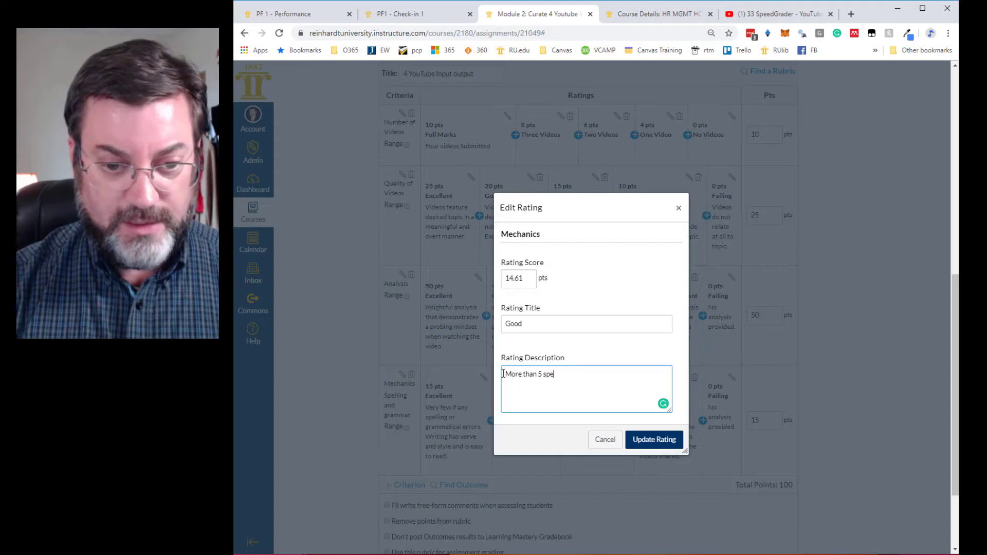
{"action": "type", "text": "lling or grammati"}
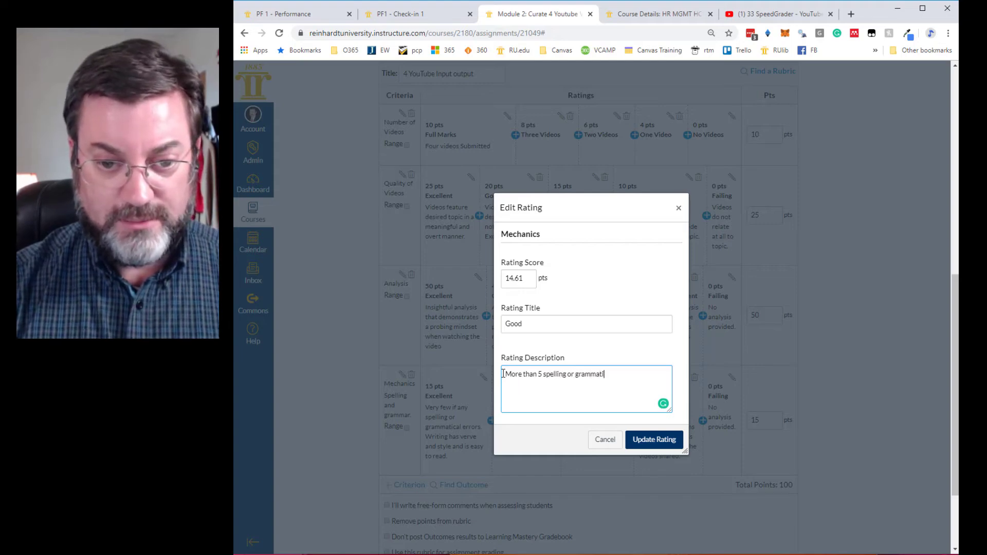
{"action": "type", "text": "cal errors."}
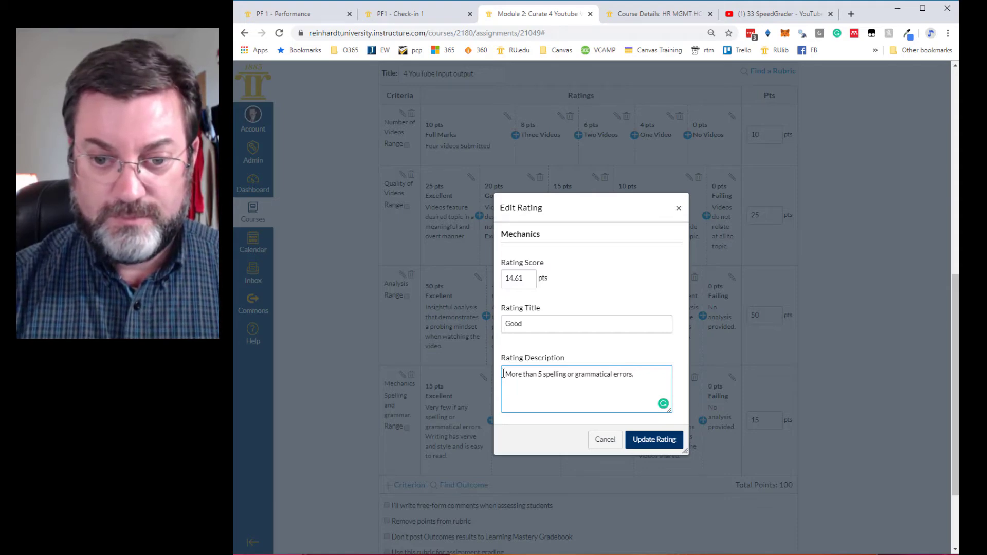
{"action": "type", "text": "Needs mor"}
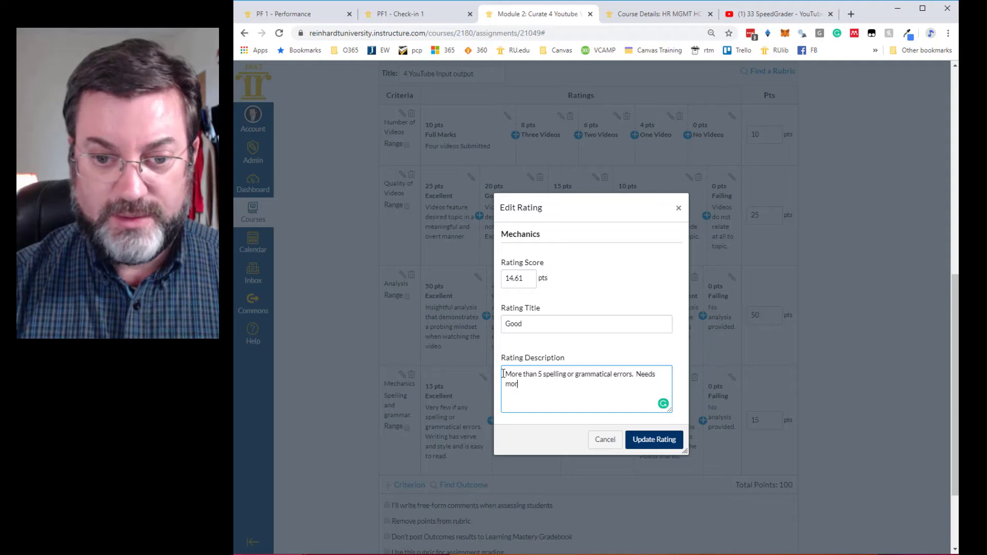
{"action": "type", "text": "e work on tone and readability."}
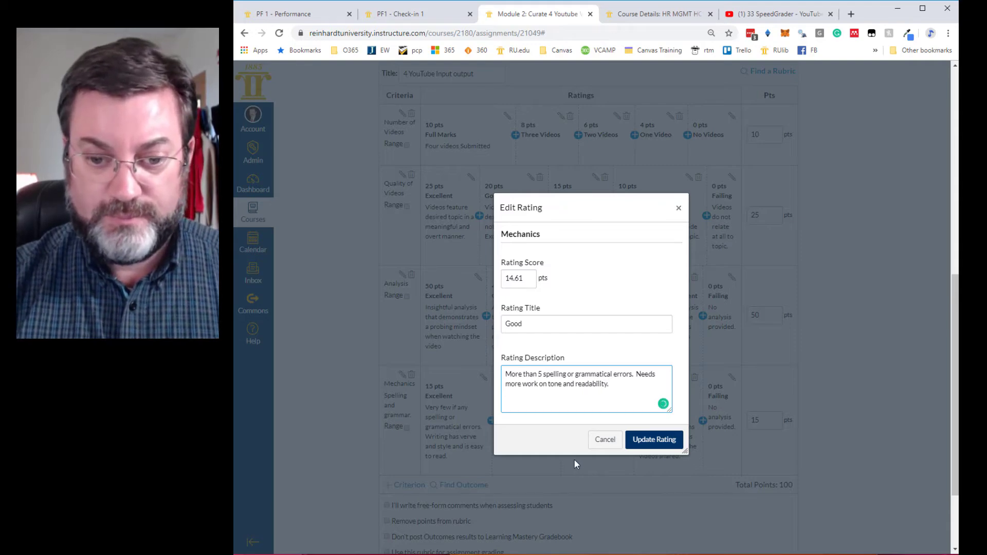
{"action": "left_click", "coordinate": [656, 442]}
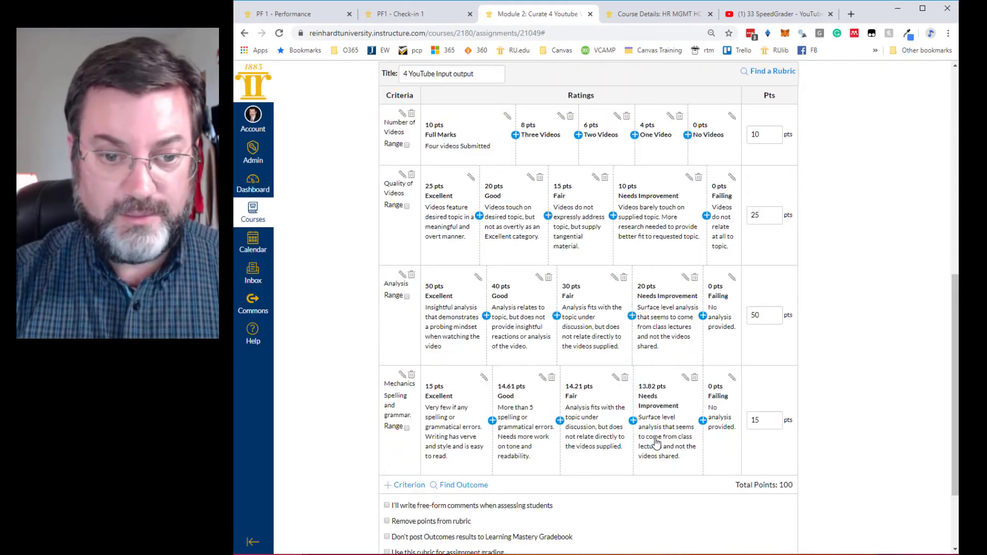
Try to set the Mechanics criterion's Good rating score to 12 points.
{"action": "left_click", "coordinate": [545, 381]}
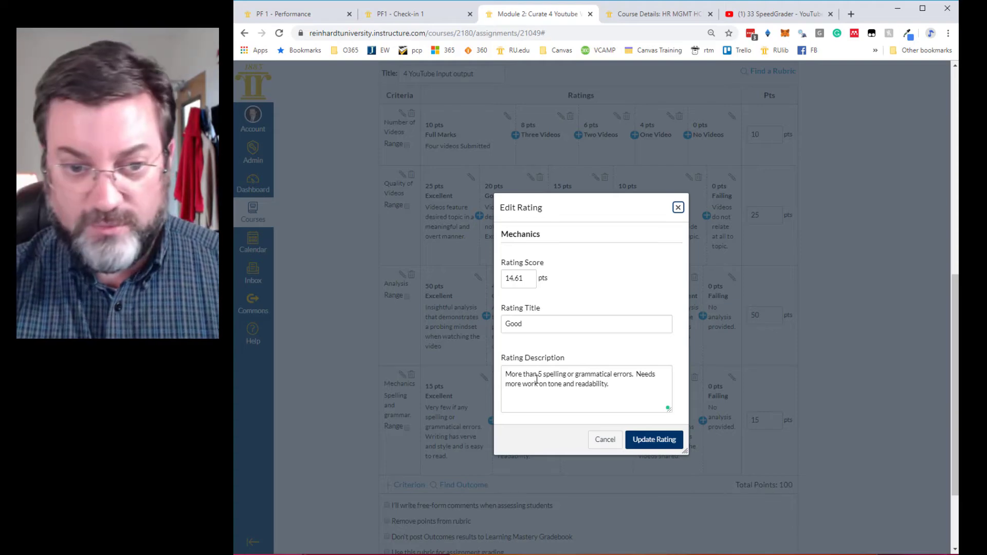
{"action": "left_click_drag", "start_coordinate": [524, 278], "coordinate": [506, 279]}
{"action": "type", "text": "12"}
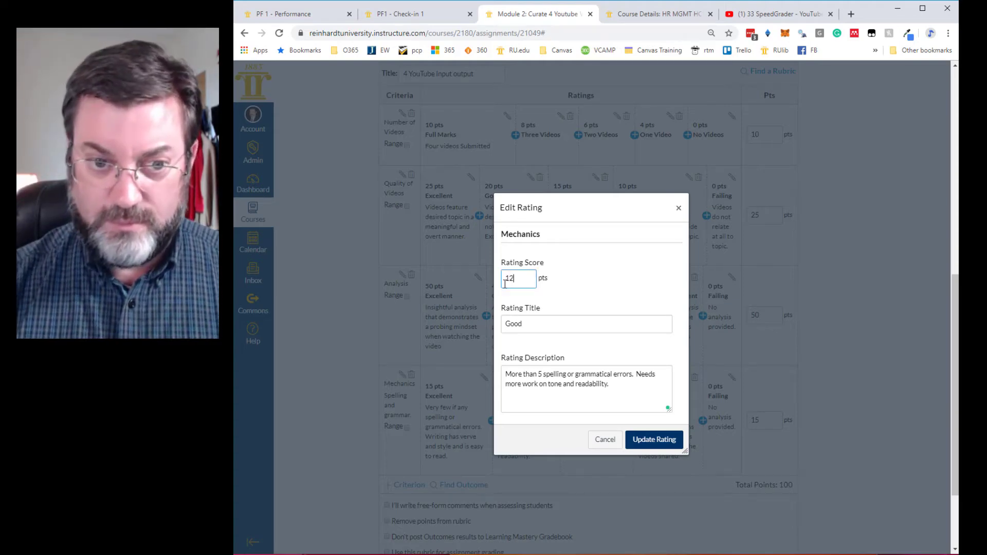
{"action": "left_click", "coordinate": [687, 431]}
{"action": "left_click", "coordinate": [663, 439]}
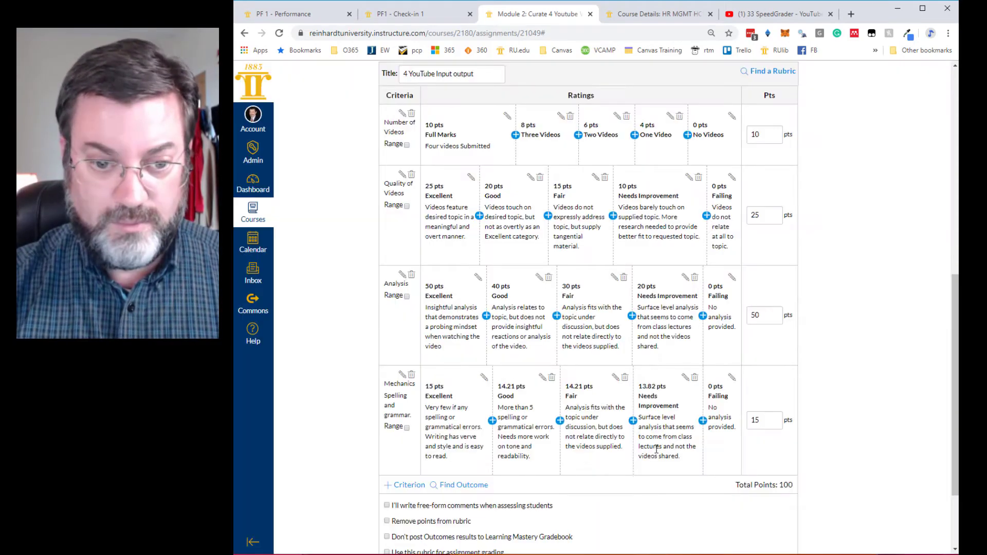
{"action": "left_click", "coordinate": [543, 379]}
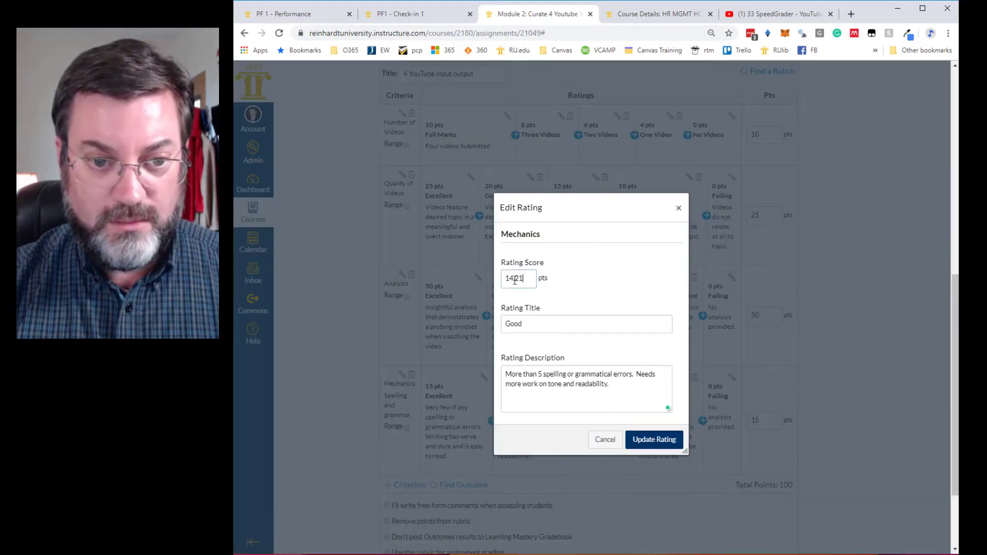
{"action": "left_click_drag", "start_coordinate": [525, 278], "coordinate": [499, 280]}
{"action": "type", "text": "12"}
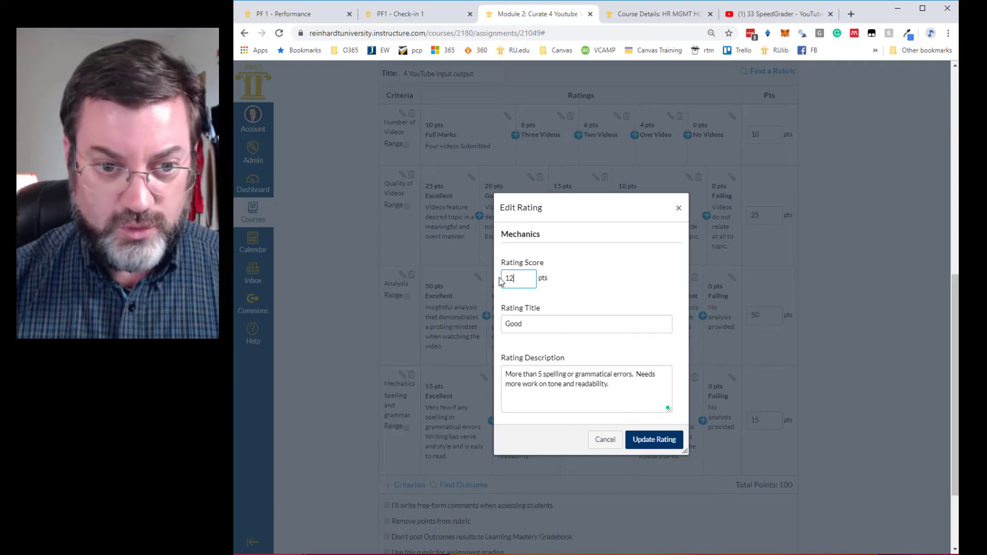
{"action": "left_click", "coordinate": [654, 440]}
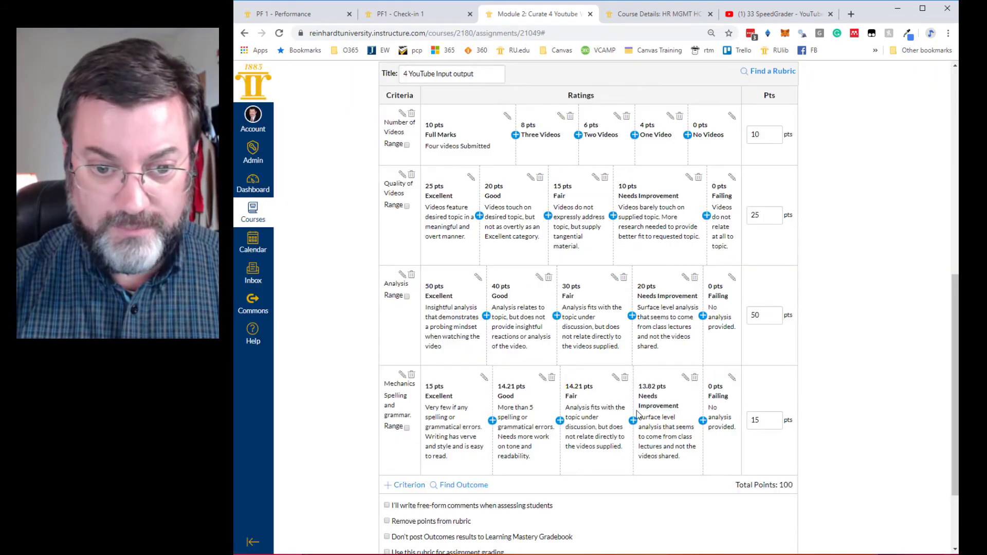
Set the Mechanics criterion's Needs Improvement rating score to 6 points and update the rating.
{"action": "left_click", "coordinate": [683, 378]}
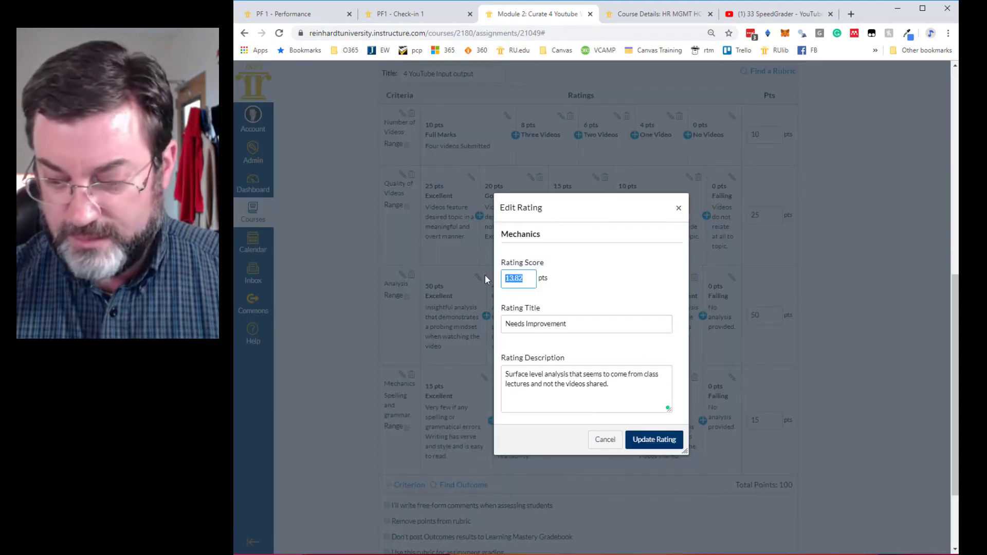
{"action": "type", "text": "6"}
{"action": "left_click", "coordinate": [654, 439]}
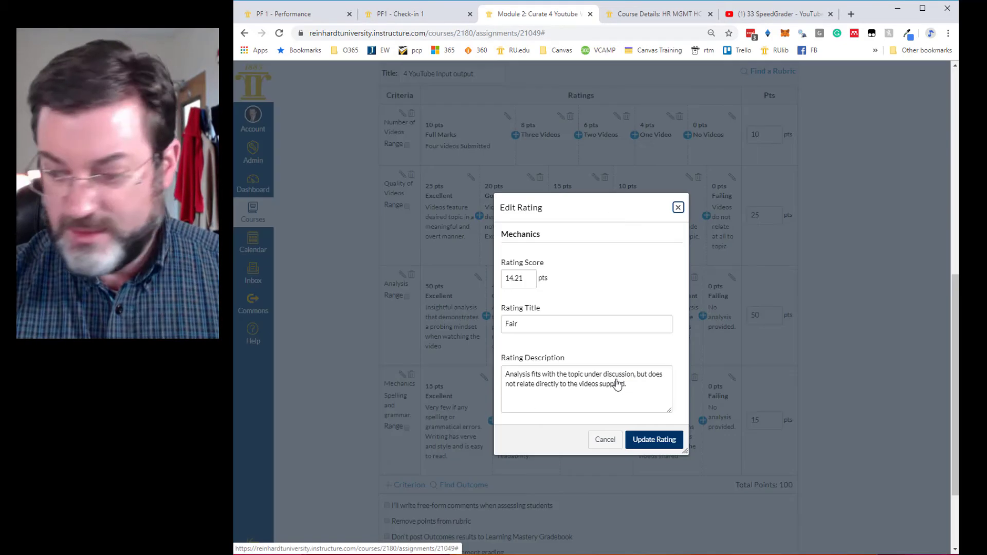
Set the Mechanics criterion's Fair rating score to 9 points and update the rating.
{"action": "left_click", "coordinate": [617, 383]}
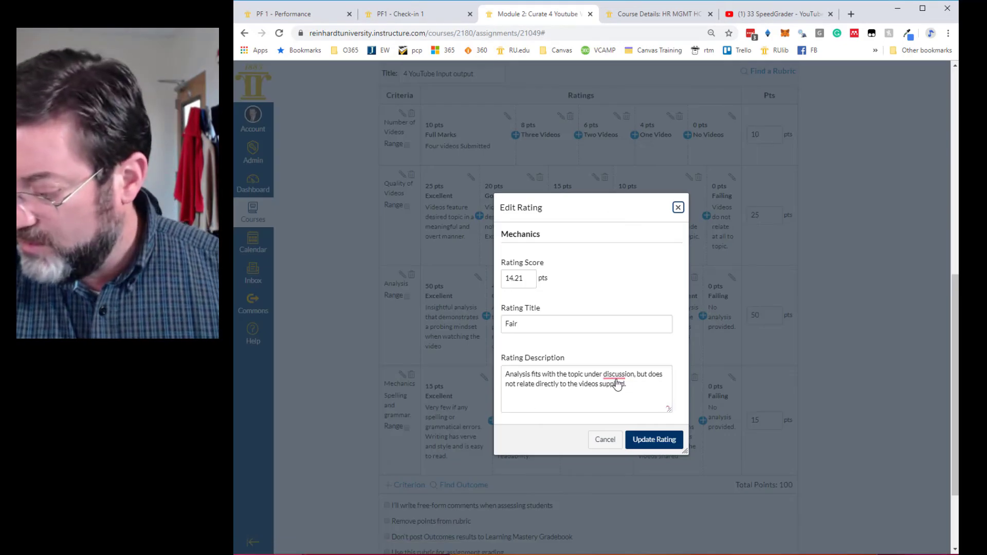
{"action": "double_click", "coordinate": [518, 277]}
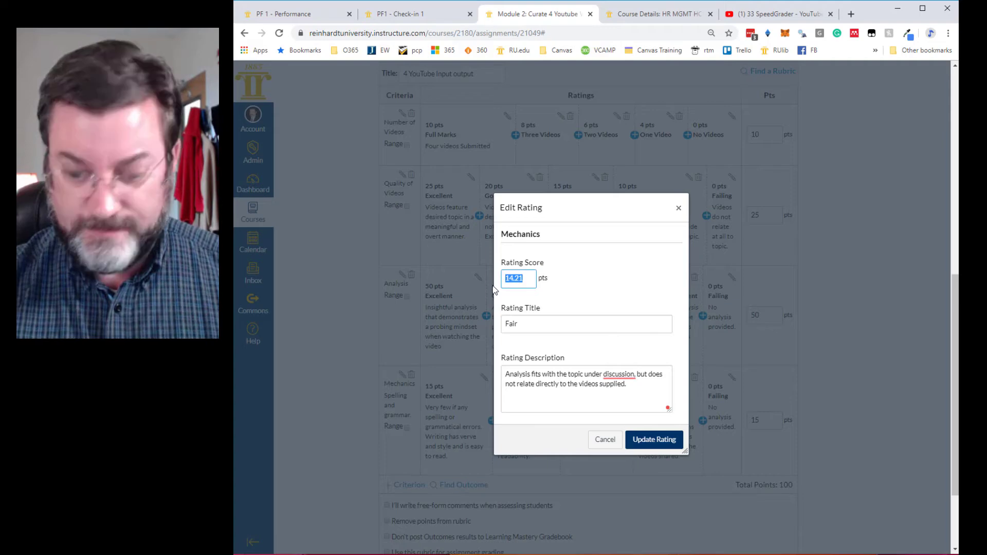
{"action": "type", "text": "9"}
{"action": "left_click", "coordinate": [650, 440]}
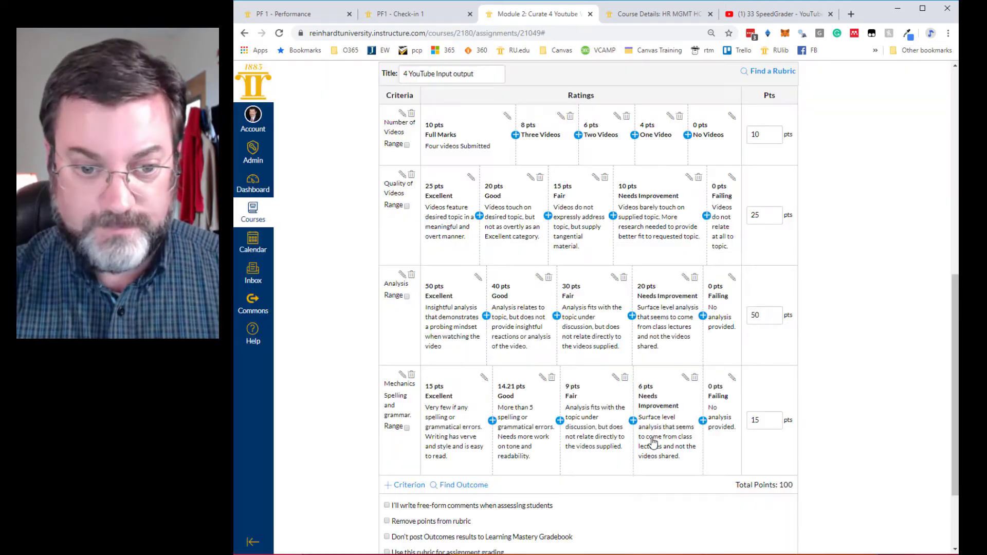
Set the Mechanics criterion's Good rating score to 12 points and update the rating.
{"action": "left_click", "coordinate": [540, 380]}
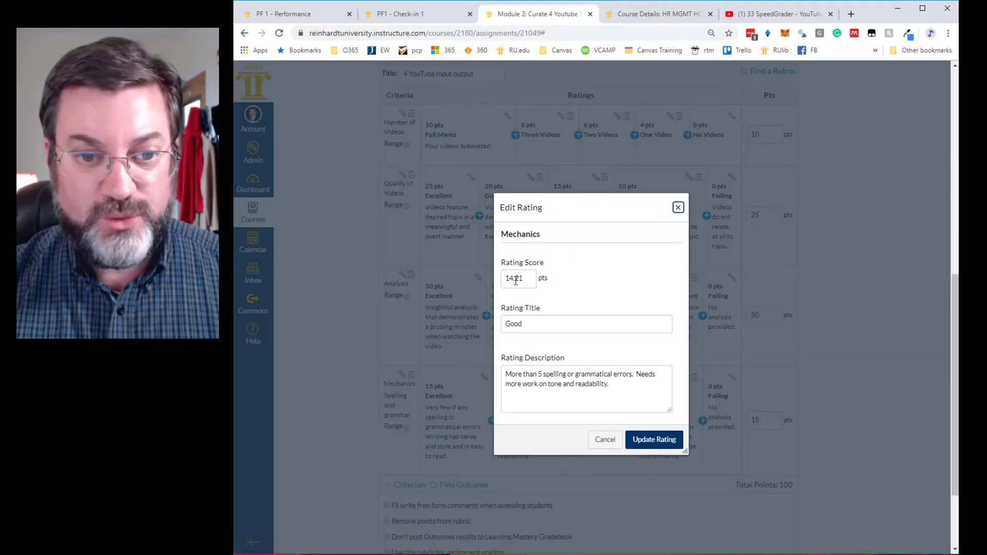
{"action": "left_click_drag", "start_coordinate": [522, 280], "coordinate": [497, 280]}
{"action": "type", "text": "12"}
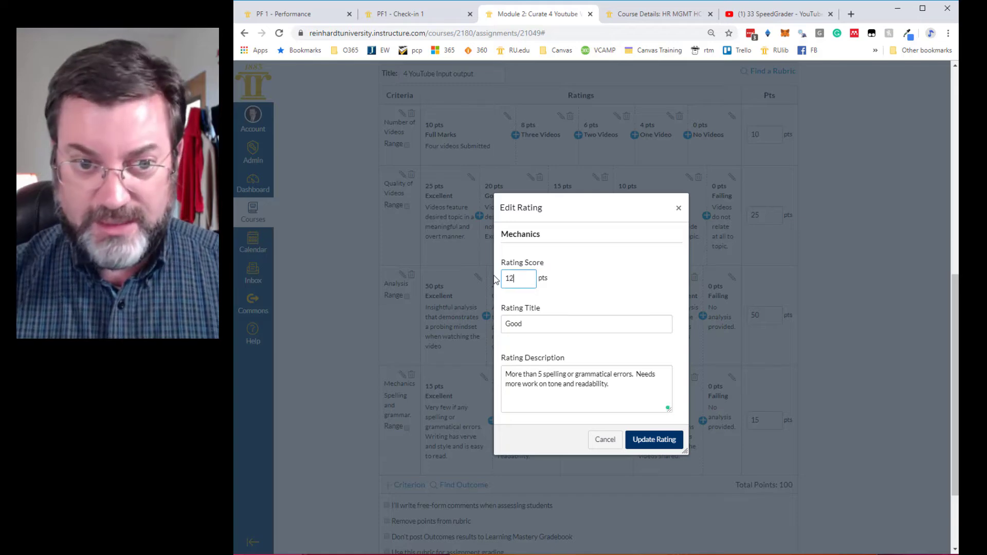
{"action": "left_click", "coordinate": [654, 440]}
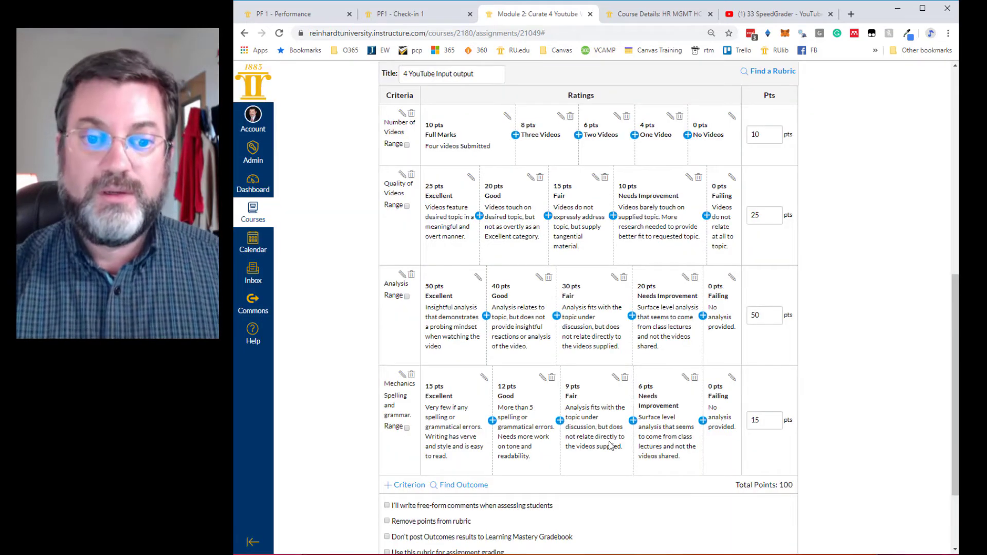
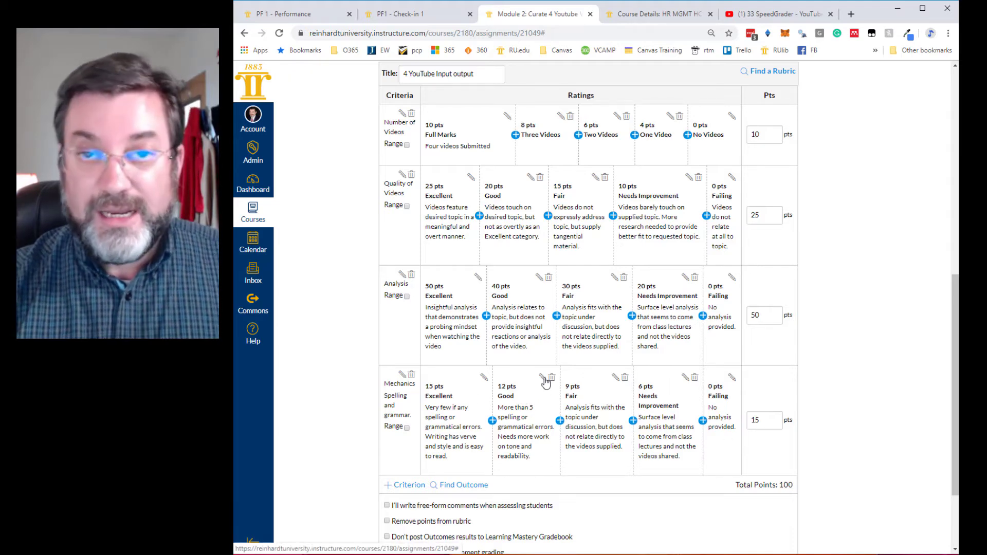
Enable using this rubric for assignment grading and create the 4 YouTube Input output rubric.
{"action": "scroll", "coordinate": [546, 382], "scroll_direction": "down", "scroll_amount": 3}
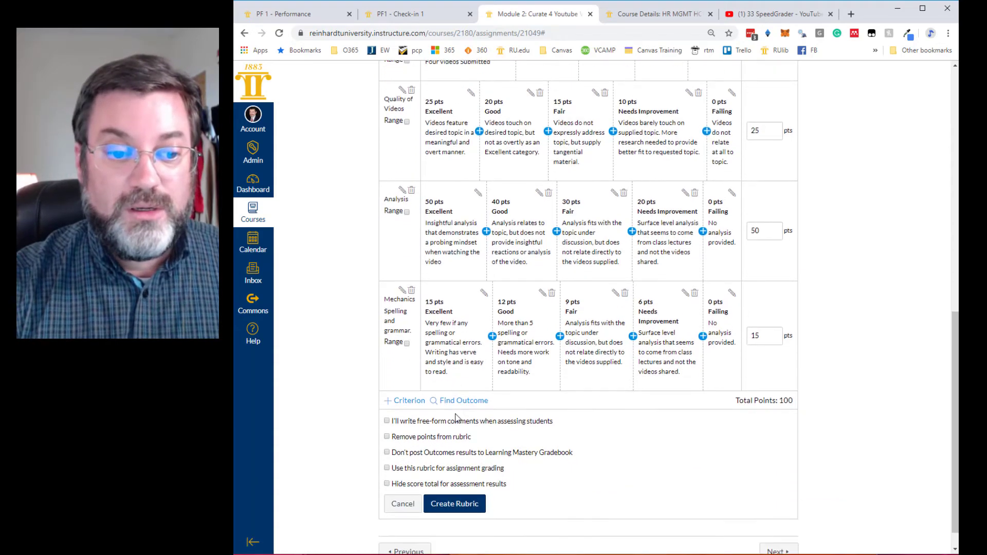
{"action": "scroll", "coordinate": [657, 399], "scroll_direction": "up", "scroll_amount": 4}
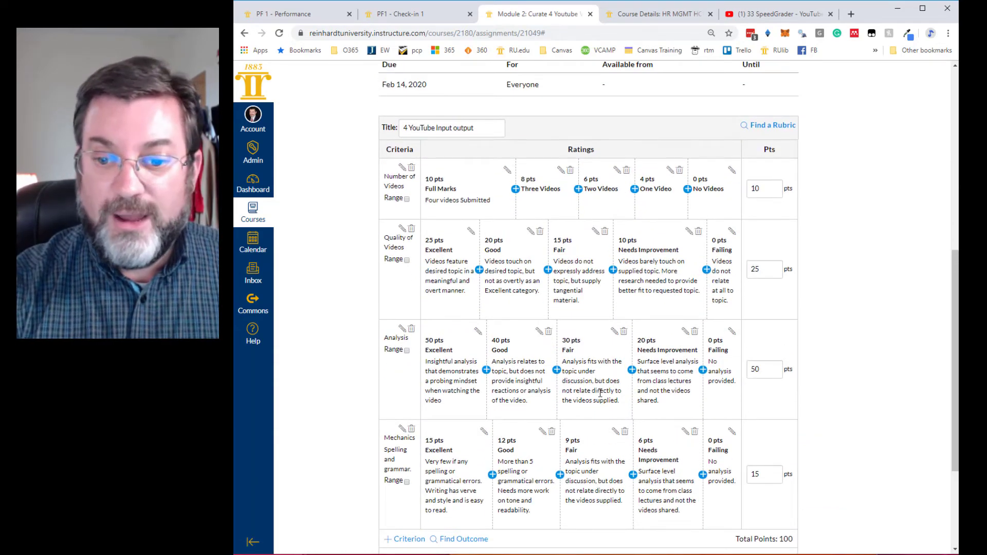
{"action": "scroll", "coordinate": [599, 393], "scroll_direction": "down", "scroll_amount": 1}
{"action": "scroll", "coordinate": [600, 394], "scroll_direction": "up", "scroll_amount": 2}
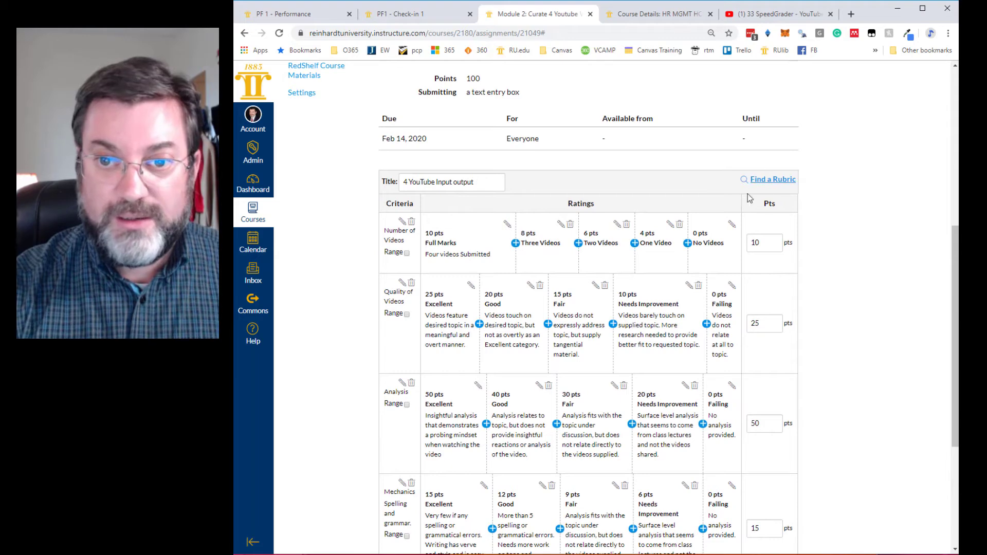
{"action": "scroll", "coordinate": [581, 388], "scroll_direction": "down", "scroll_amount": 4}
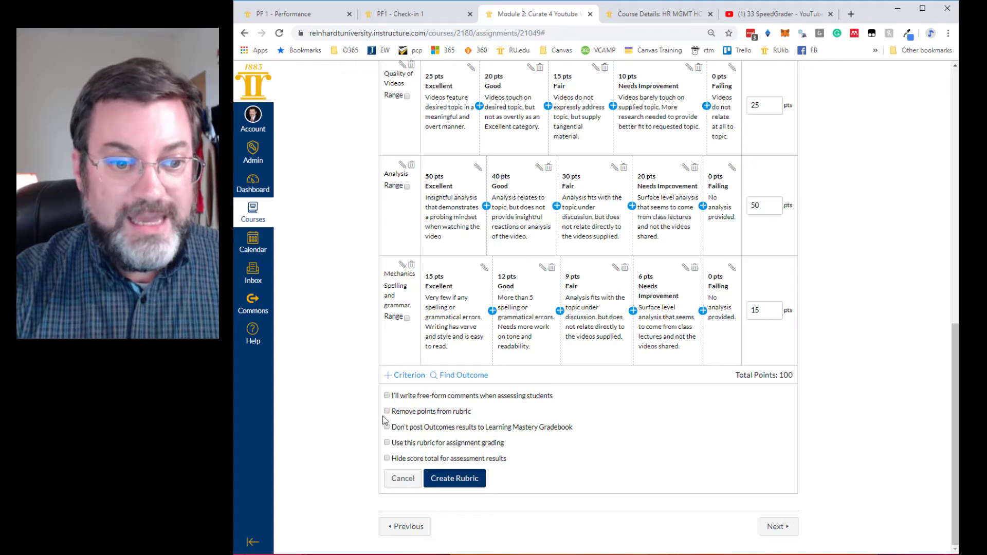
{"action": "left_click", "coordinate": [387, 445]}
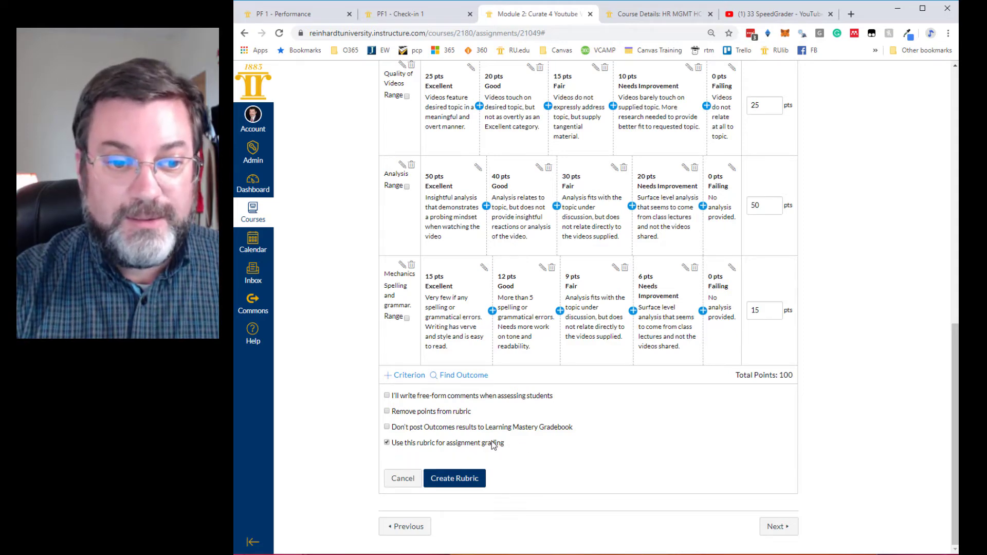
{"action": "scroll", "coordinate": [499, 433], "scroll_direction": "up", "scroll_amount": 2}
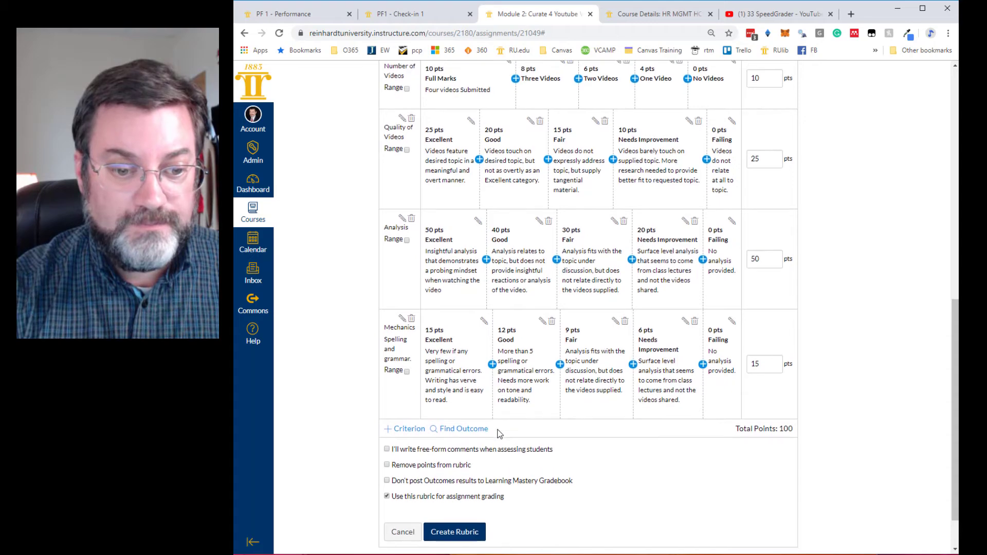
{"action": "scroll", "coordinate": [500, 434], "scroll_direction": "down", "scroll_amount": 2}
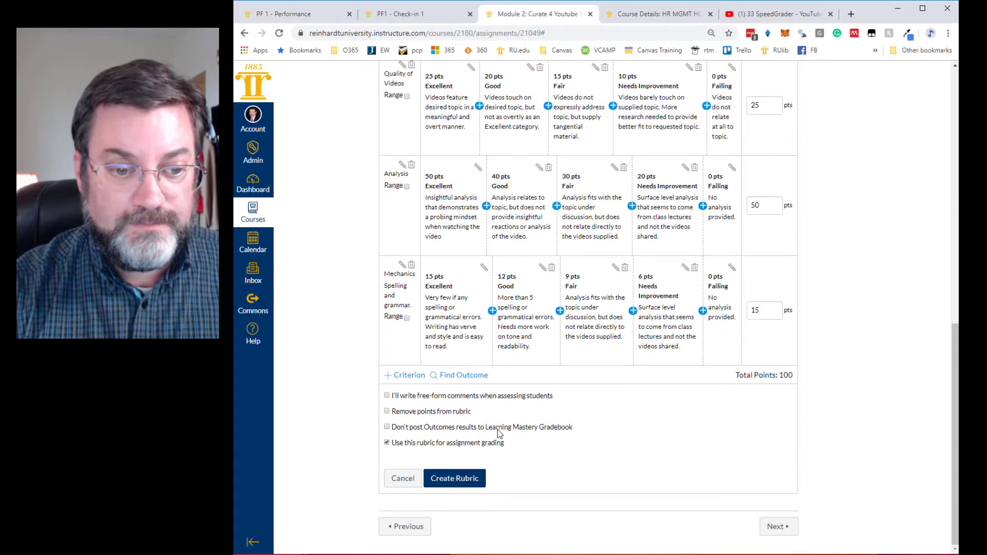
{"action": "left_click", "coordinate": [457, 477]}
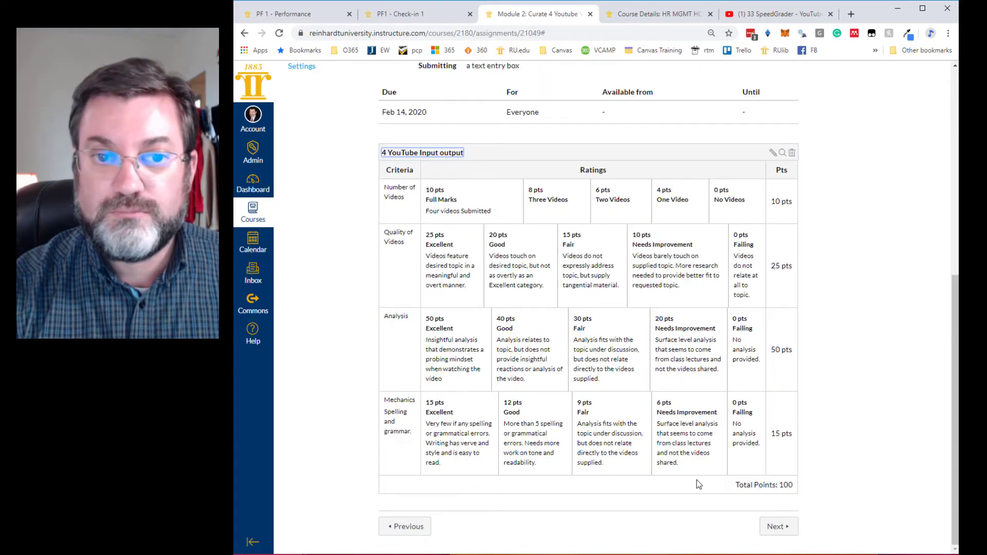
Open the Module 2: Curate 4 Youtube Videos assignment in SpeedGrader.
{"action": "scroll", "coordinate": [579, 467], "scroll_direction": "up", "scroll_amount": 2}
{"action": "scroll", "coordinate": [580, 466], "scroll_direction": "up", "scroll_amount": 6}
{"action": "left_click", "coordinate": [841, 134]}
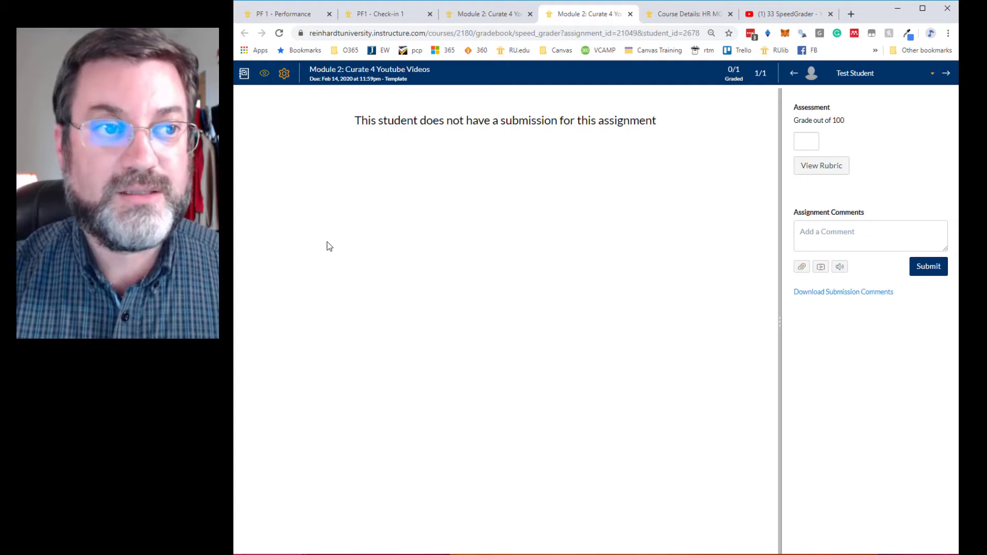
Enter the course's Student View and start a submission for the Module 2: Curate 4 Youtube Videos assignment.
{"action": "left_click", "coordinate": [245, 75]}
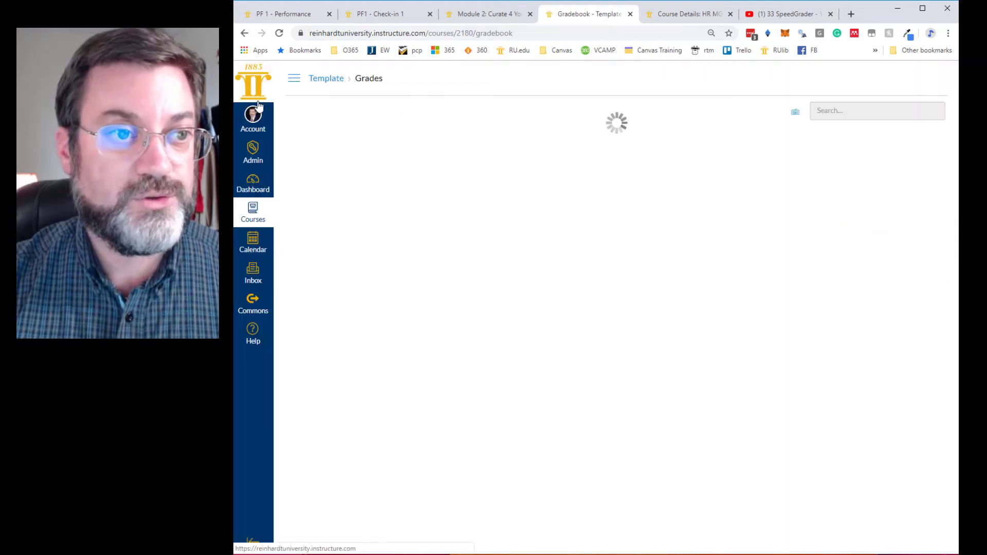
{"action": "left_click", "coordinate": [310, 173]}
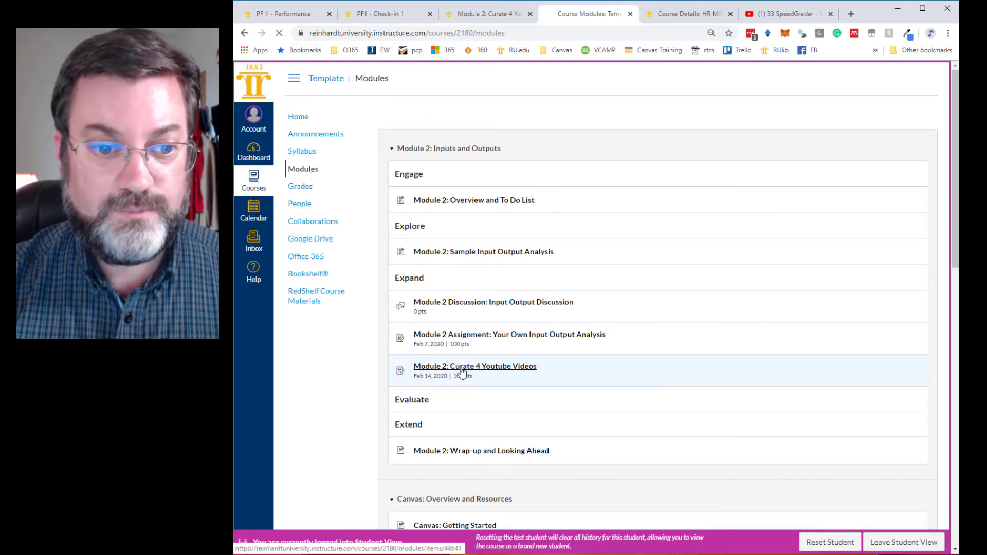
{"action": "left_click", "coordinate": [462, 370]}
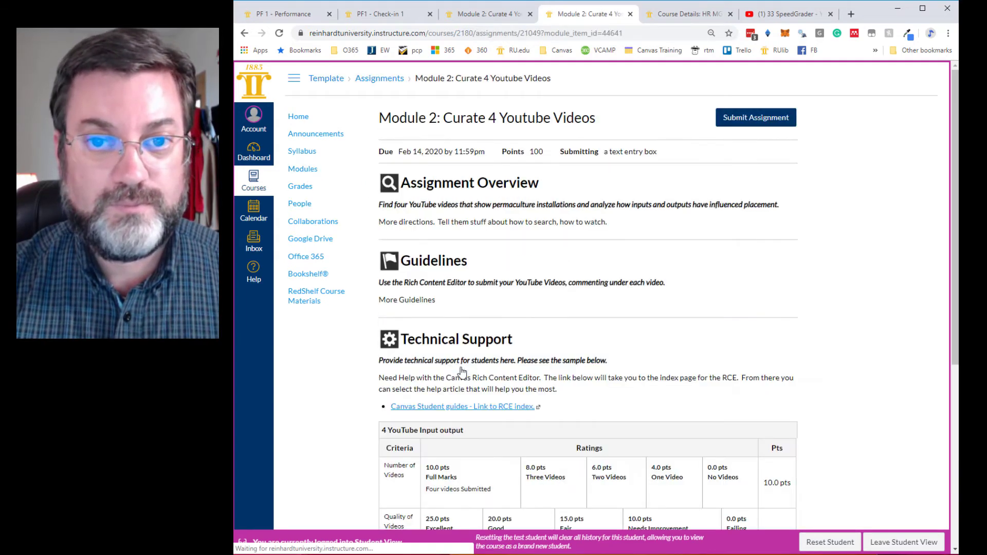
{"action": "left_click", "coordinate": [757, 118]}
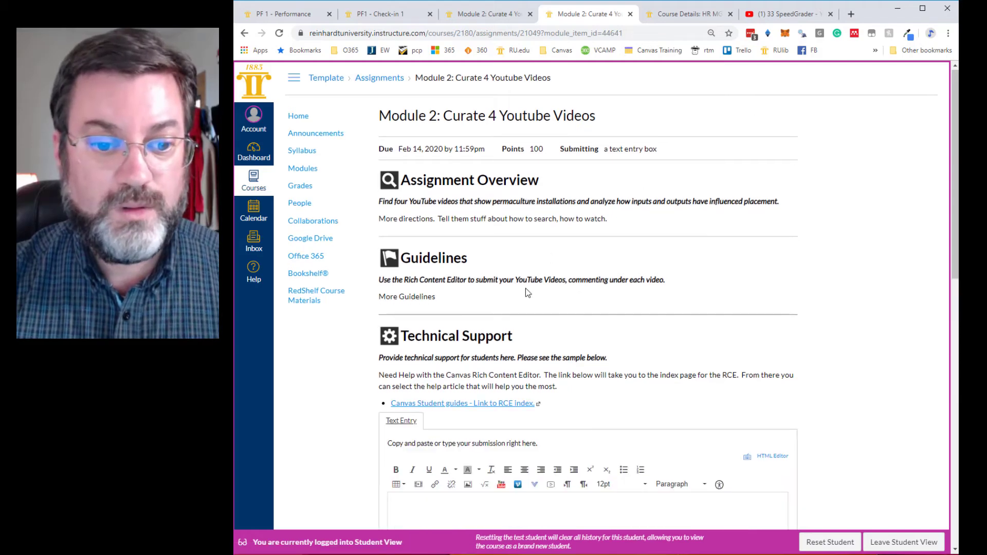
Search YouTube from the submission's text editor for "permaculture inputs outputs".
{"action": "scroll", "coordinate": [525, 288], "scroll_direction": "down", "scroll_amount": 4}
{"action": "left_click", "coordinate": [497, 274]}
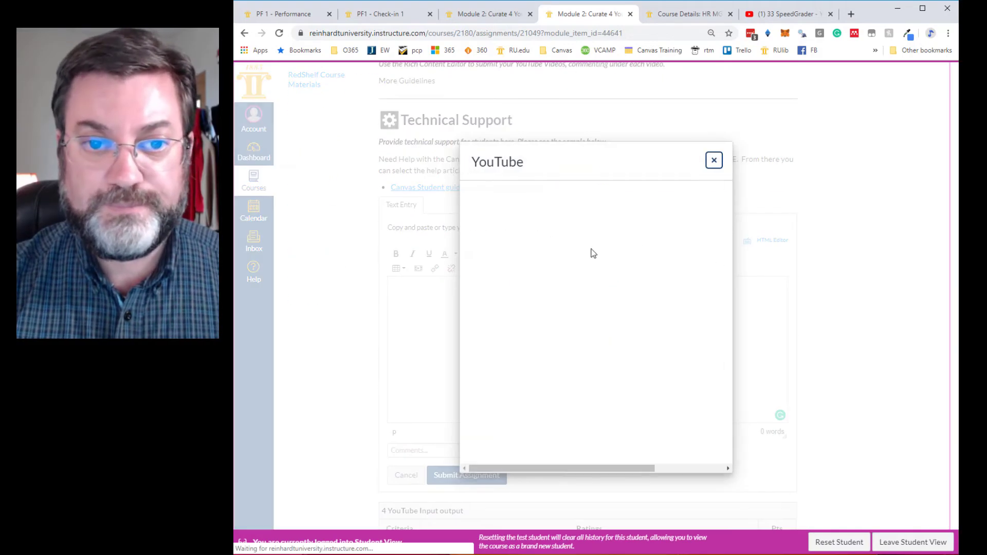
{"action": "left_click", "coordinate": [636, 199]}
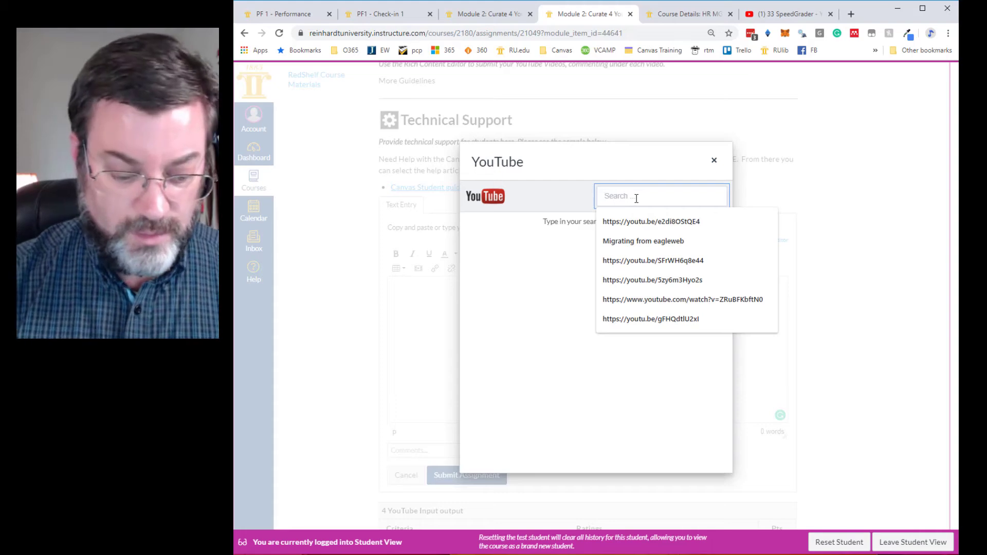
{"action": "type", "text": "permaculture inputs outputs"}
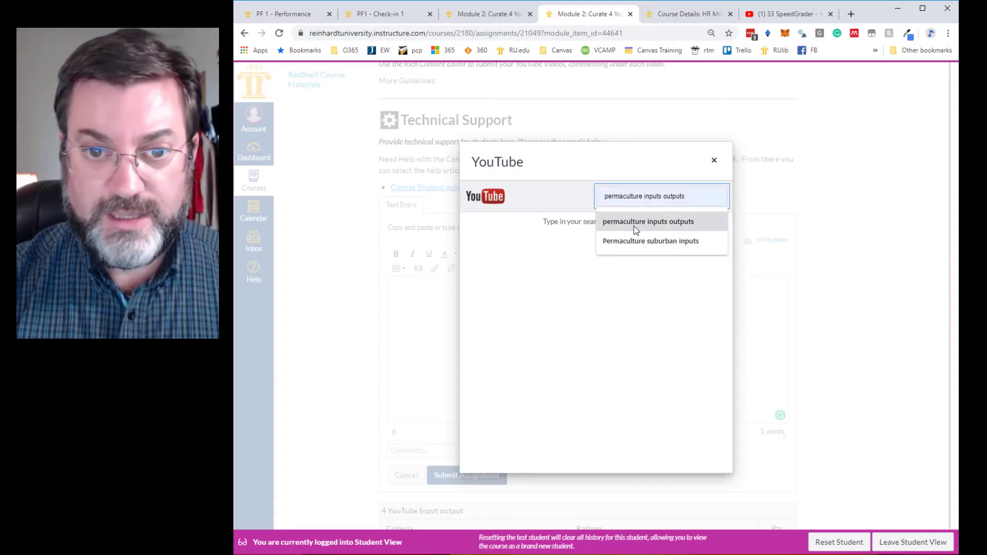
{"action": "left_click", "coordinate": [633, 223]}
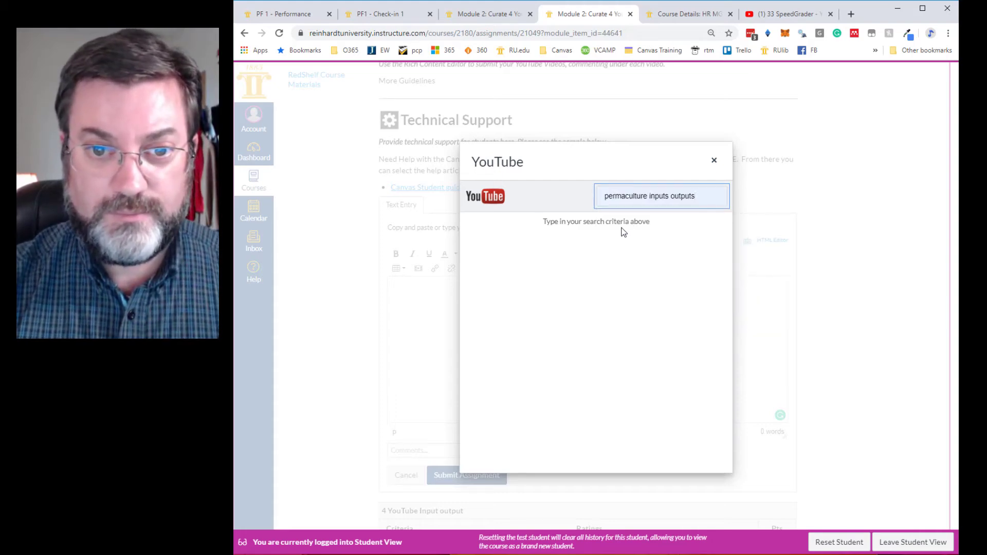
{"action": "key", "text": "Return"}
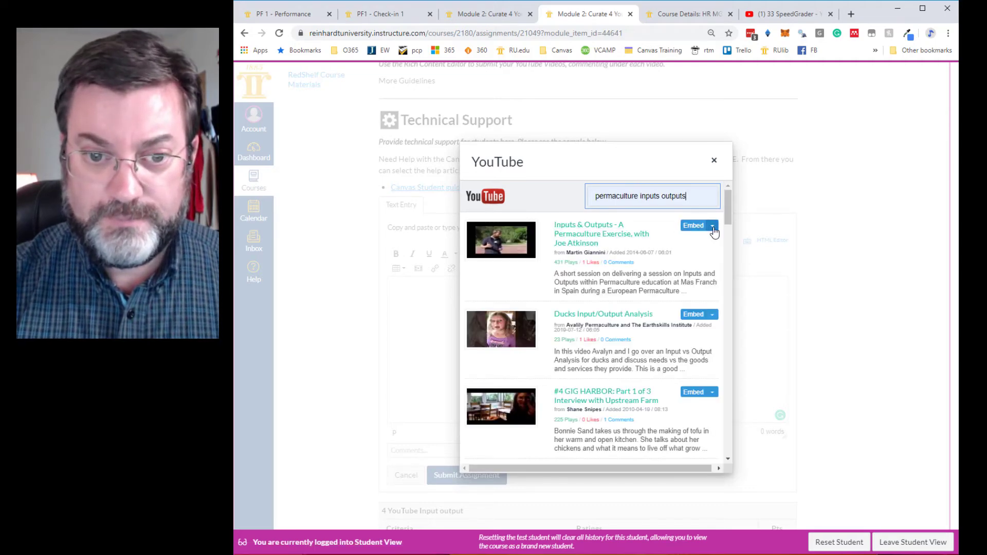
Embed the Inputs & Outputs permaculture exercise video at small size and add the line "Analysis here." below it.
{"action": "left_click", "coordinate": [713, 227]}
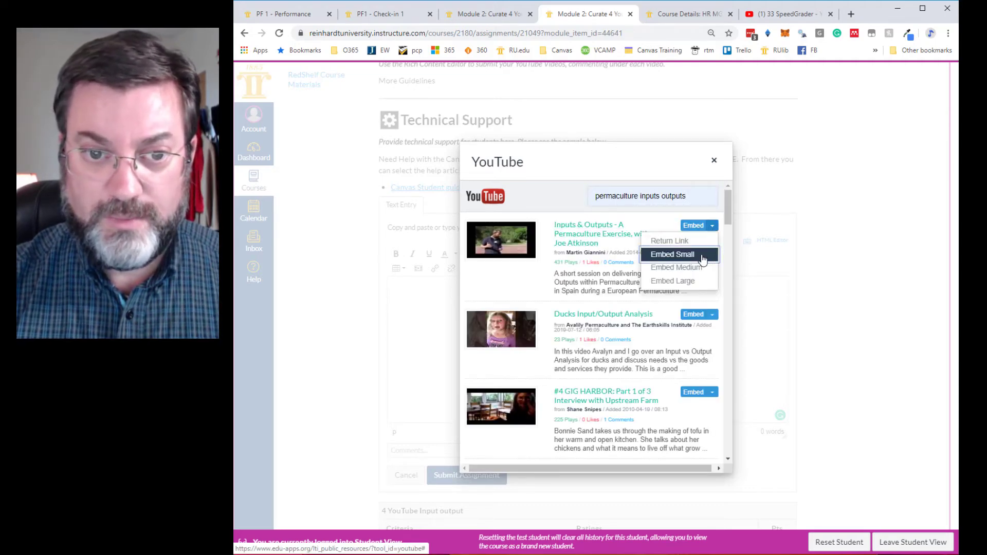
{"action": "left_click", "coordinate": [696, 254]}
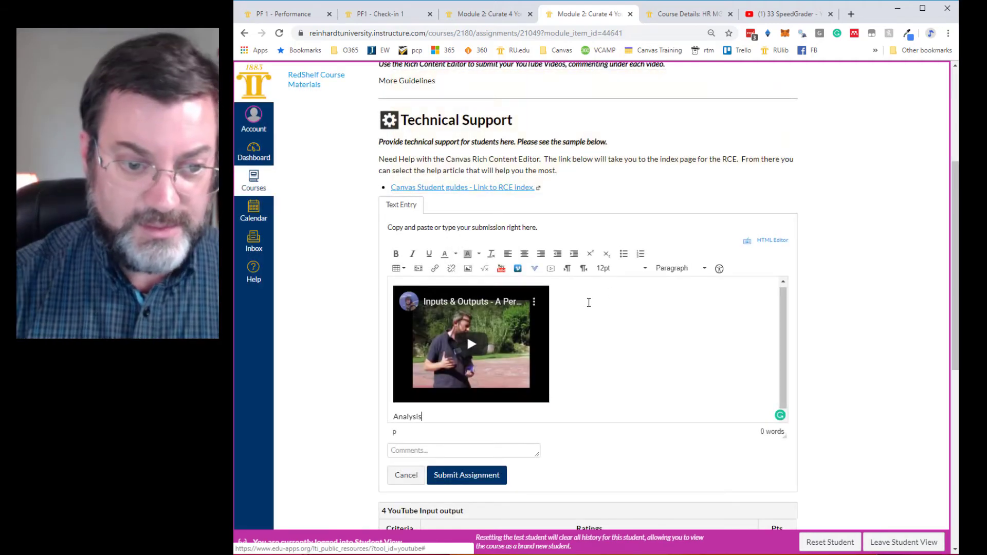
{"action": "key", "text": "Return"}
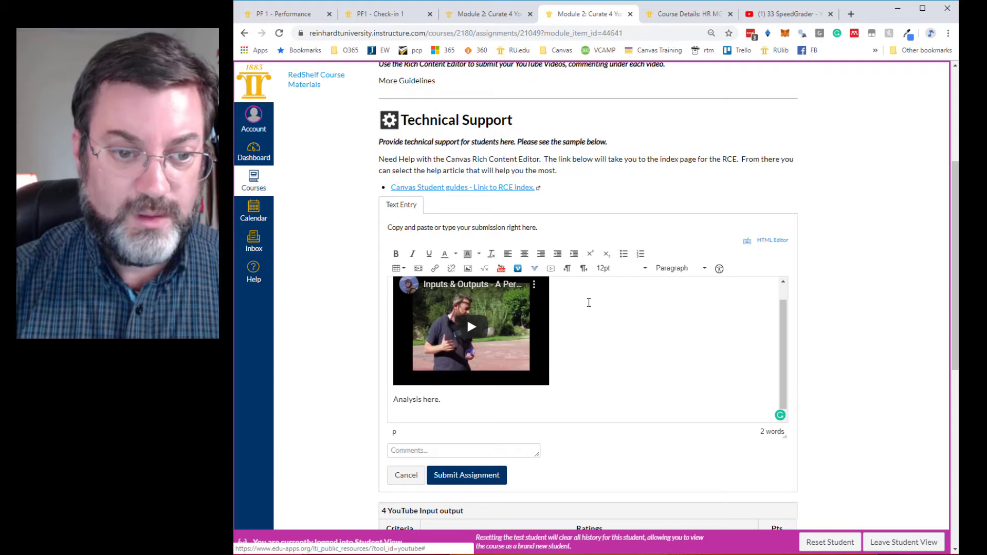
Search YouTube from the submission's text editor for "Permaculture suburban inputs".
{"action": "left_click", "coordinate": [501, 268]}
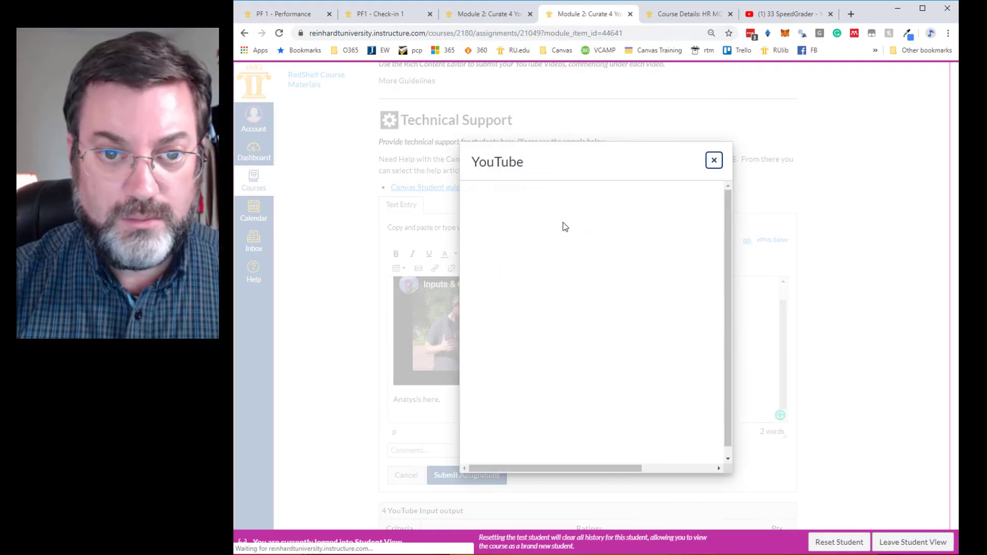
{"action": "left_click", "coordinate": [668, 203]}
{"action": "type", "text": "permaculture"}
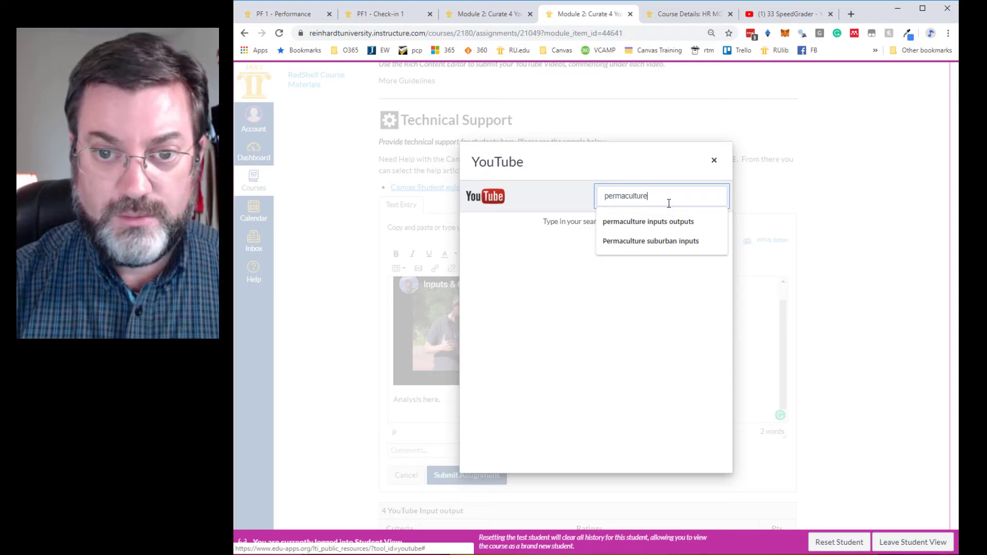
{"action": "key", "text": "Down"}
{"action": "key", "text": "Down"}
{"action": "key", "text": "Return"}
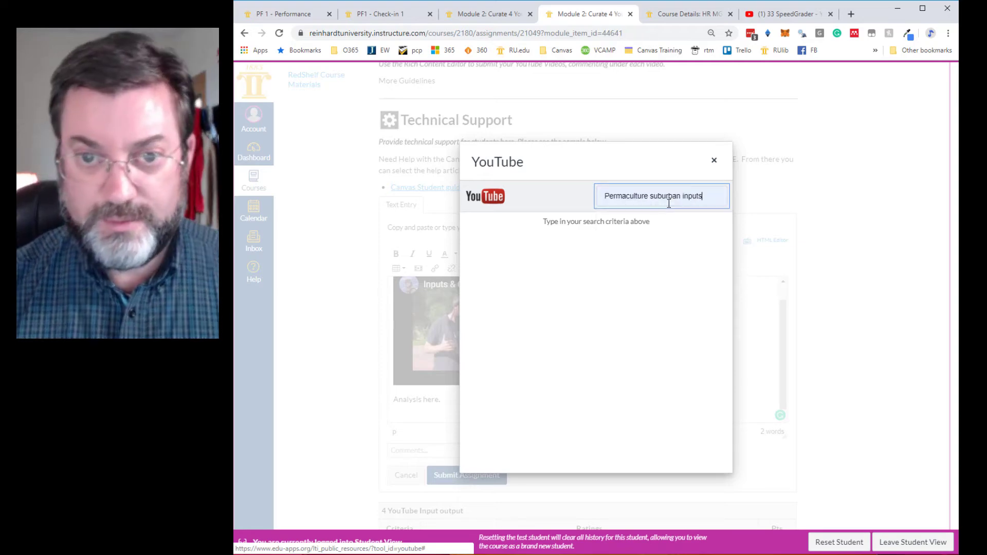
{"action": "key", "text": "Return"}
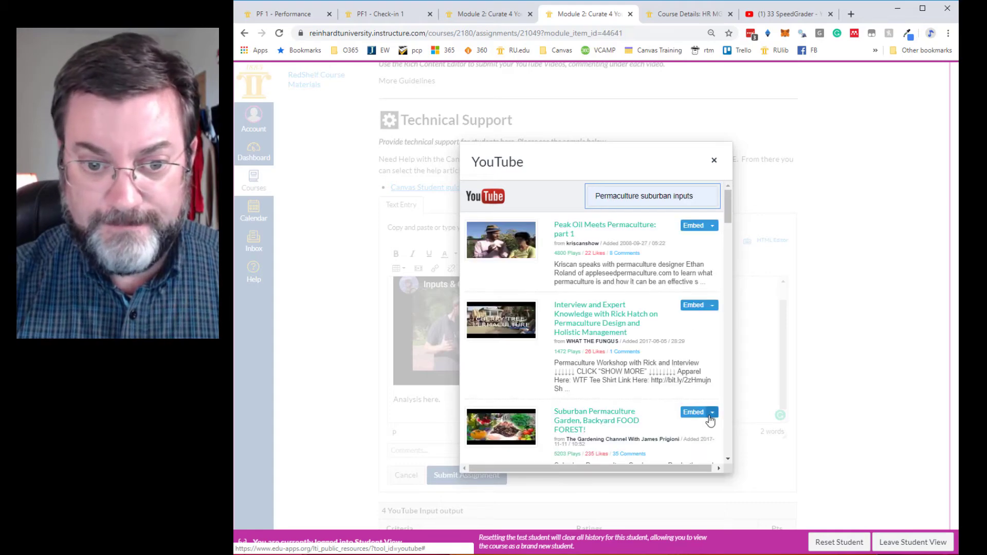
Embed the Suburban Permaculture Garden, Backyard FOOD FOREST! video at small size and add the line "Analysis here." below it.
{"action": "left_click", "coordinate": [712, 413]}
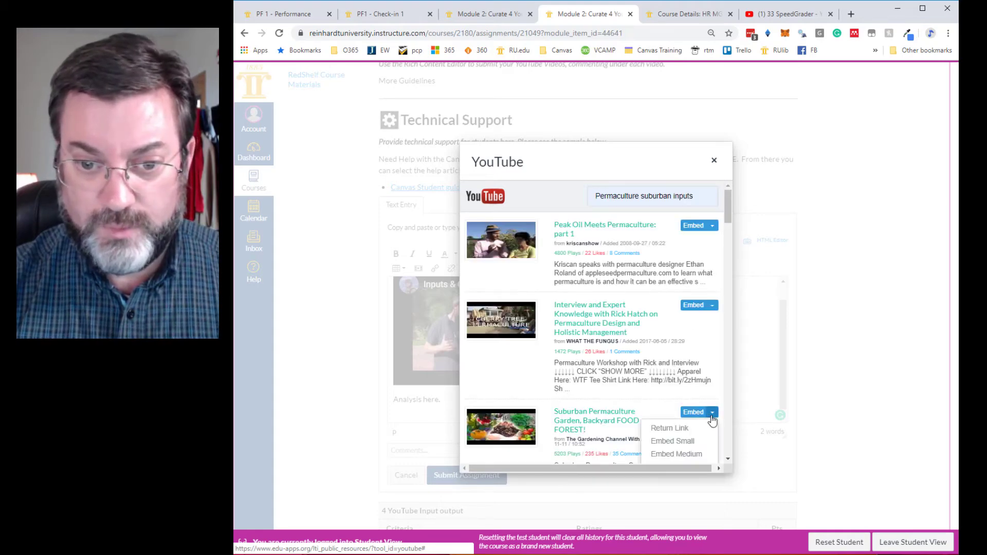
{"action": "left_click", "coordinate": [681, 445]}
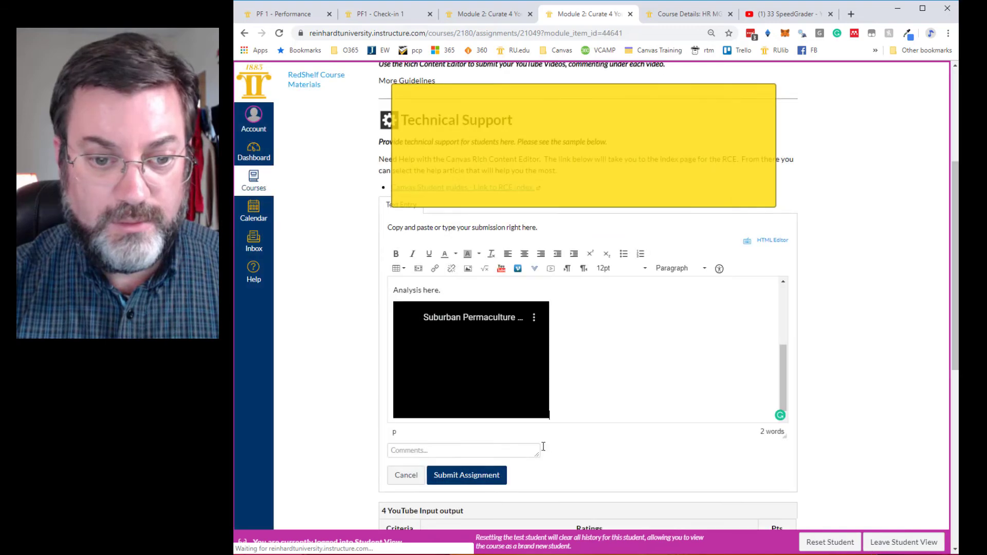
{"action": "key", "text": "Return"}
{"action": "type", "text": "Anal"}
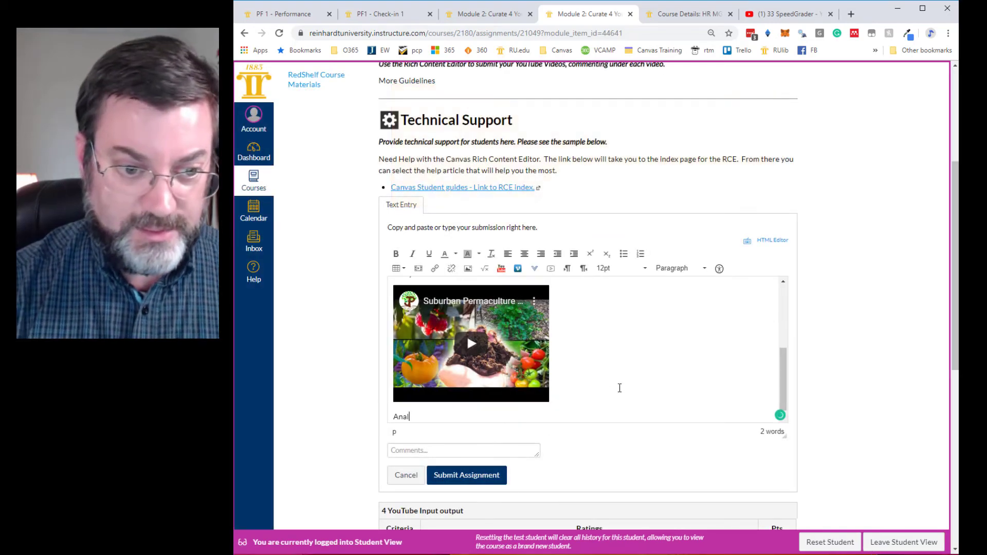
{"action": "type", "text": "ysis here."}
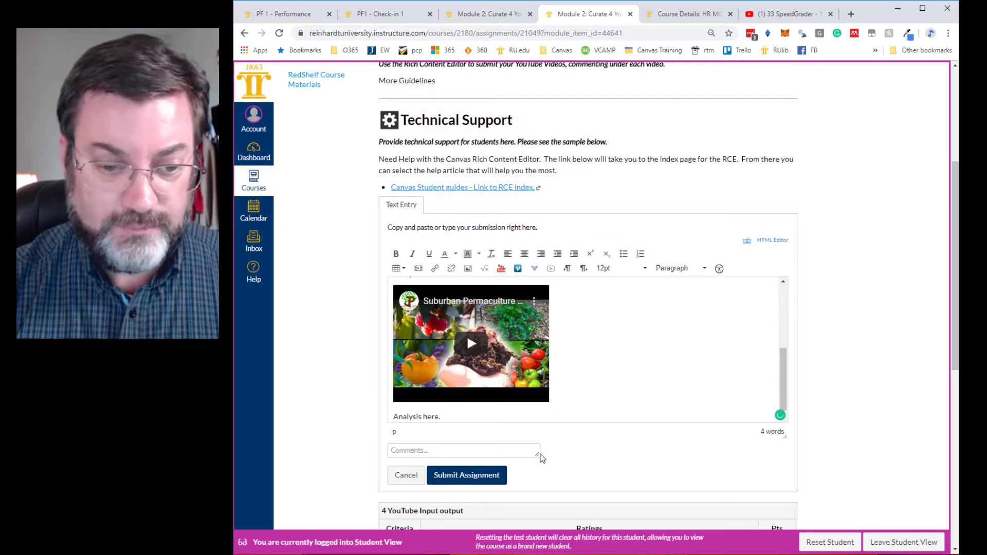
Submit the test student's assignment and leave Student View.
{"action": "left_click", "coordinate": [452, 477]}
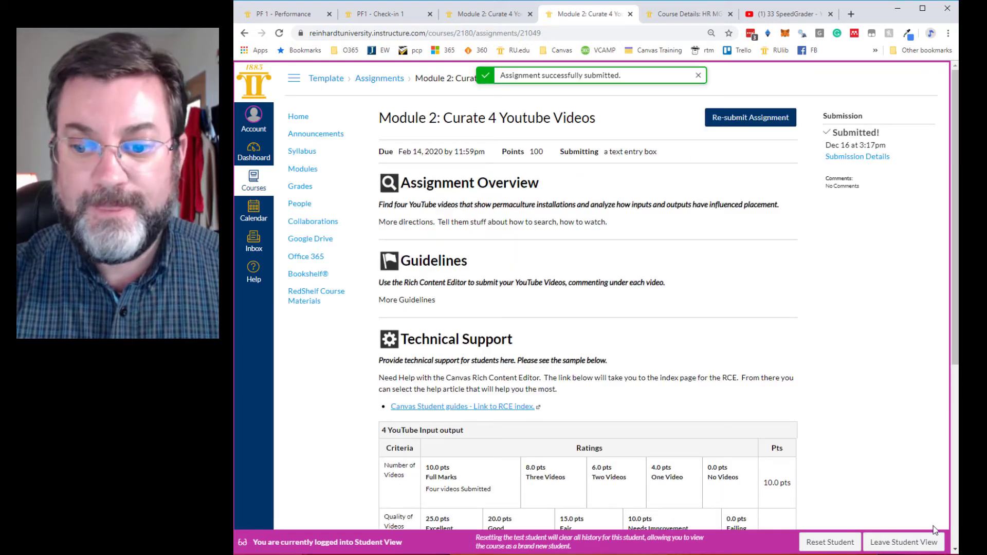
{"action": "left_click", "coordinate": [918, 549]}
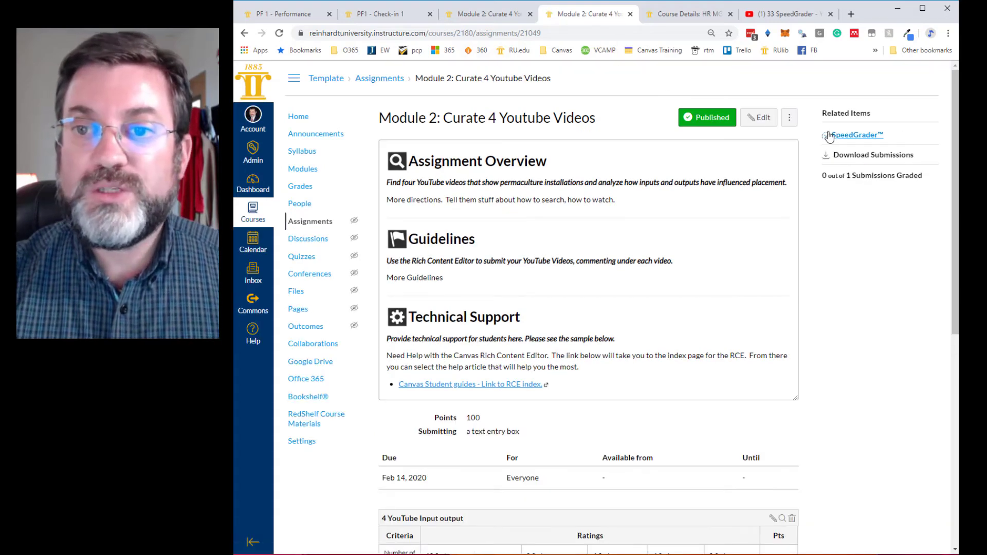
Open the submission in SpeedGrader, show its rubric, and widen the grading pane until all rating columns fit.
{"action": "left_click", "coordinate": [836, 136]}
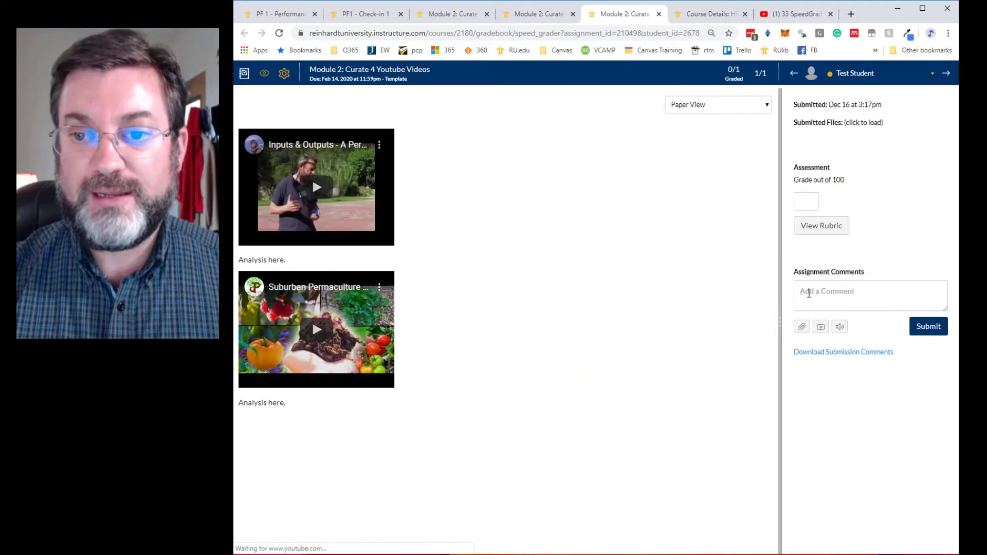
{"action": "left_click", "coordinate": [823, 227]}
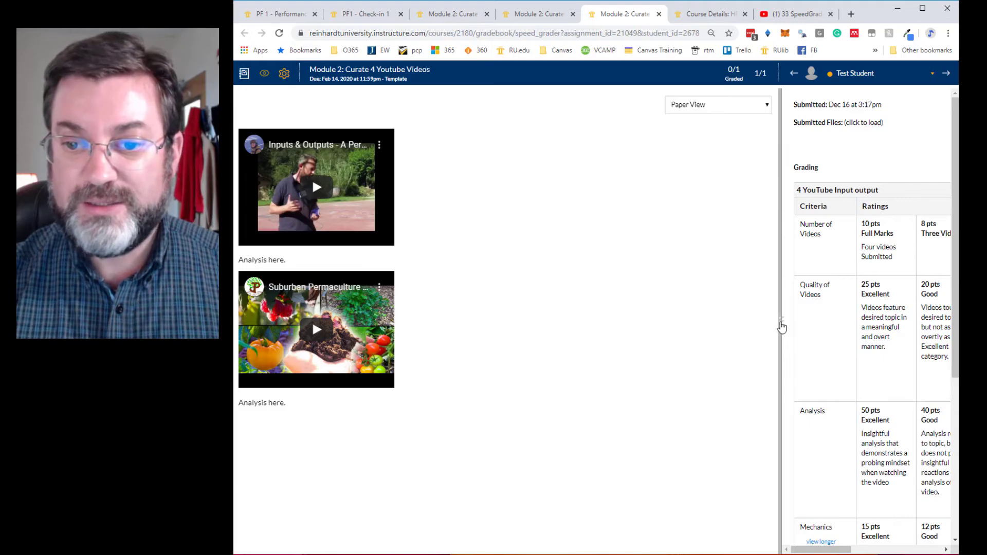
{"action": "left_click_drag", "start_coordinate": [780, 327], "coordinate": [488, 334]}
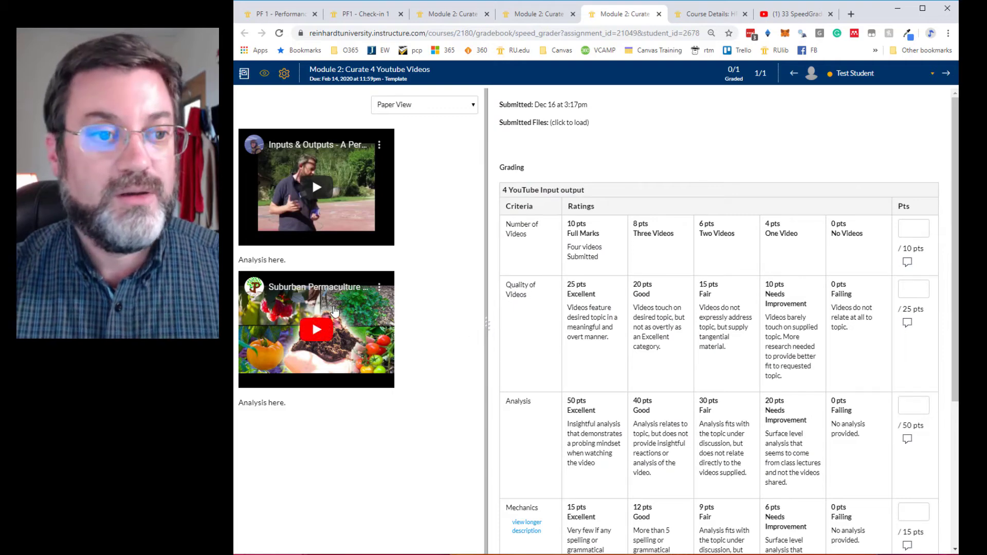
Grade the submission on the rubric with Two Videos, Excellent video quality, Failing analysis and Excellent mechanics, and save the assessment.
{"action": "left_click", "coordinate": [717, 245]}
{"action": "left_click", "coordinate": [717, 245]}
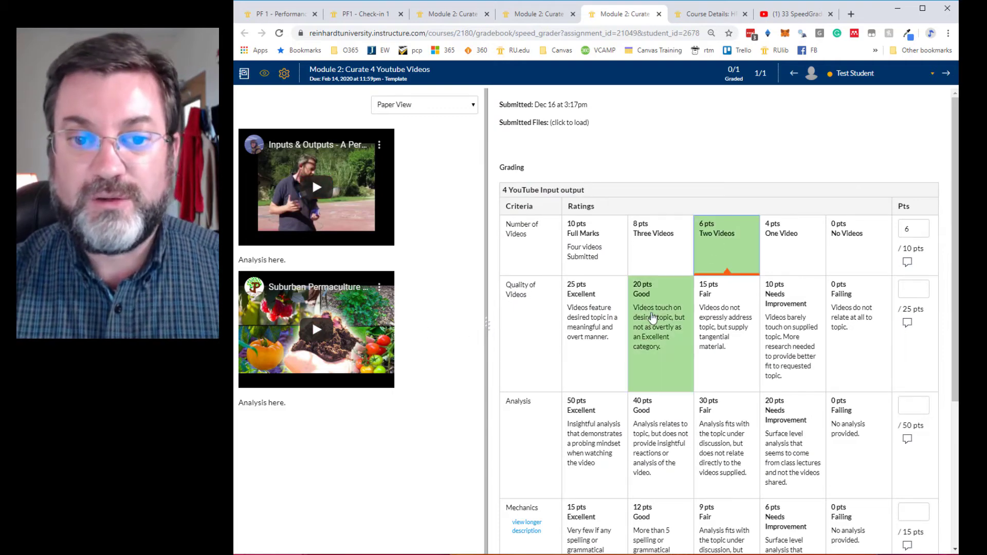
{"action": "left_click", "coordinate": [584, 339]}
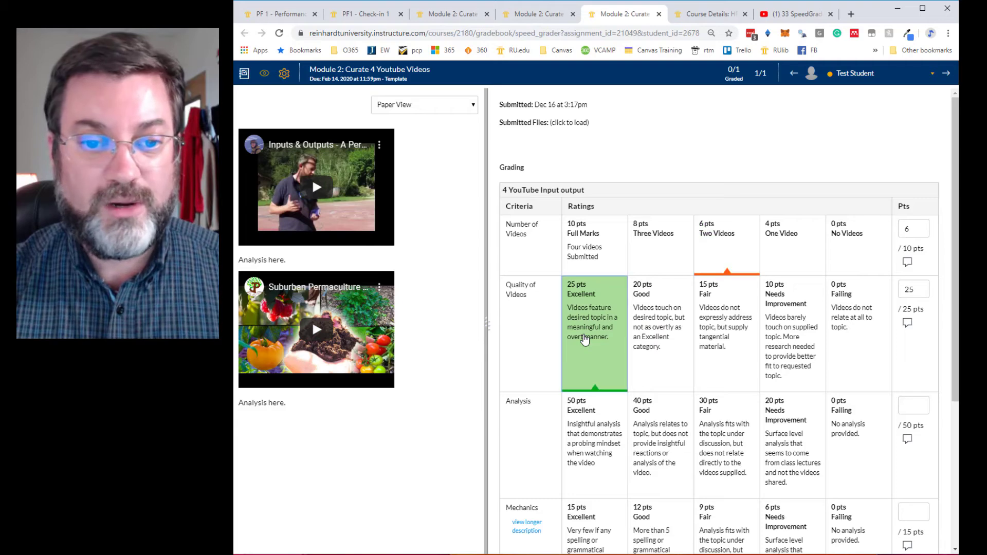
{"action": "scroll", "coordinate": [637, 350], "scroll_direction": "down", "scroll_amount": 2}
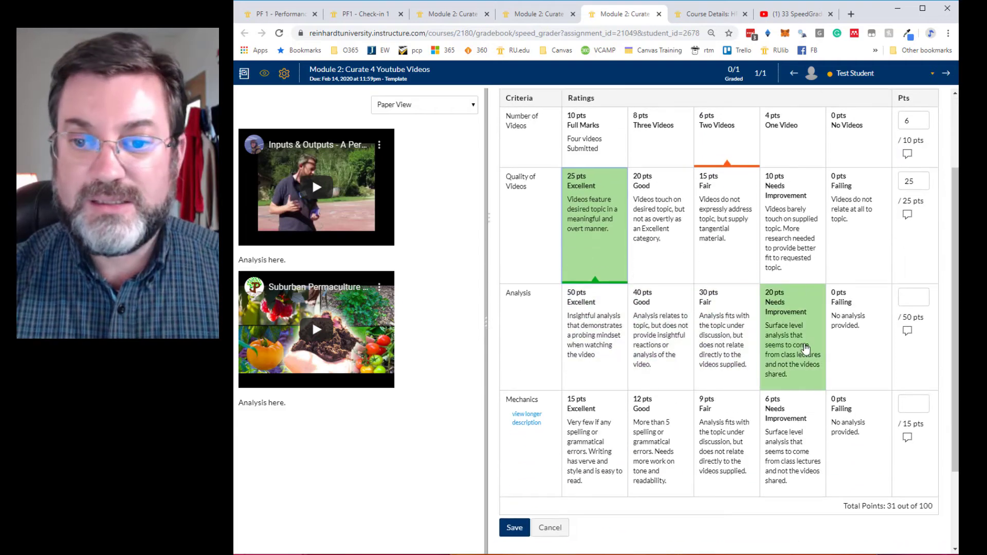
{"action": "left_click", "coordinate": [841, 340]}
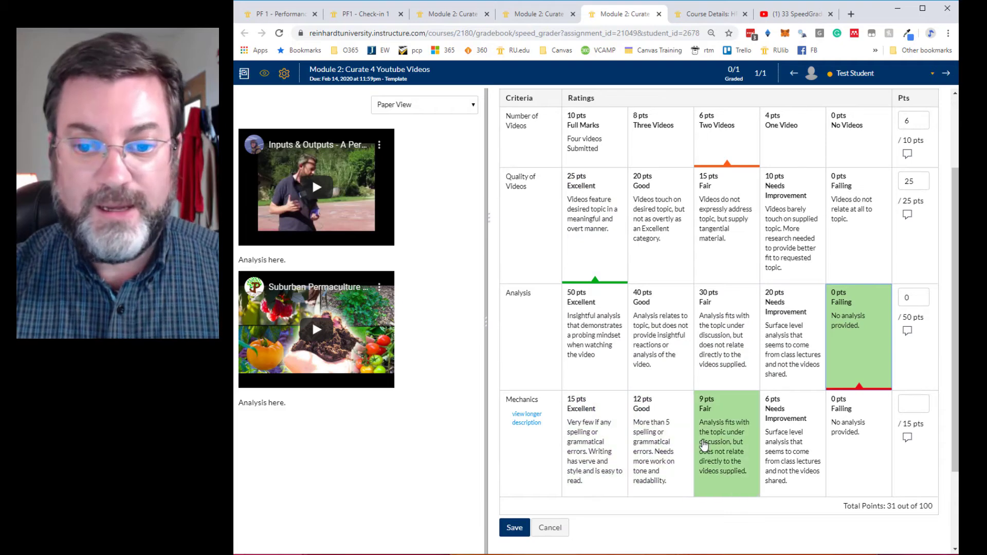
{"action": "left_click", "coordinate": [599, 459]}
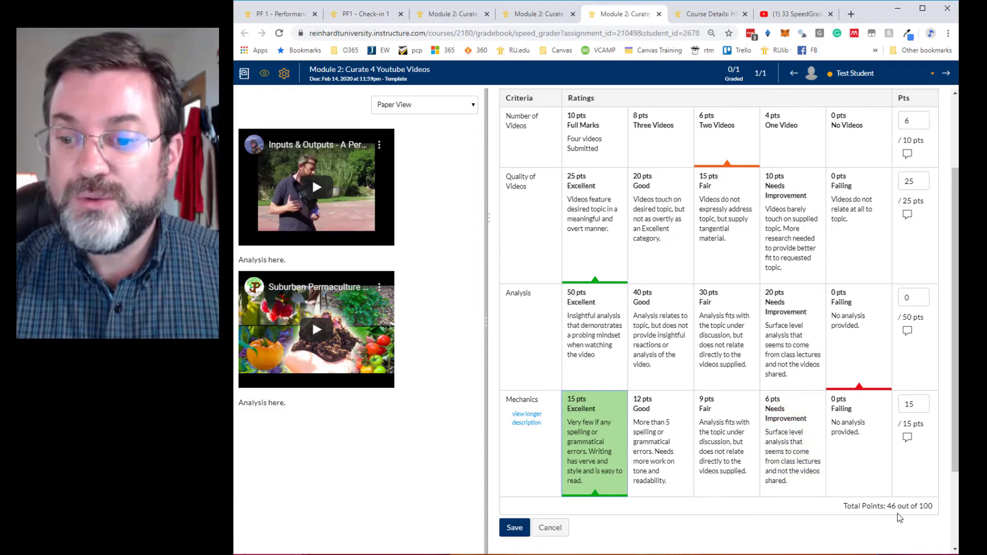
{"action": "scroll", "coordinate": [753, 483], "scroll_direction": "up", "scroll_amount": 3}
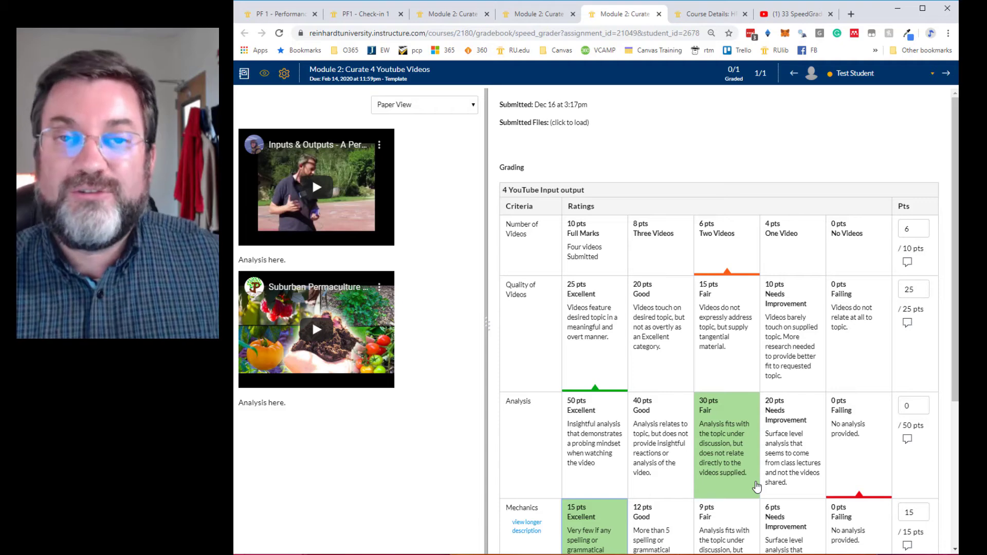
{"action": "scroll", "coordinate": [646, 453], "scroll_direction": "down", "scroll_amount": 4}
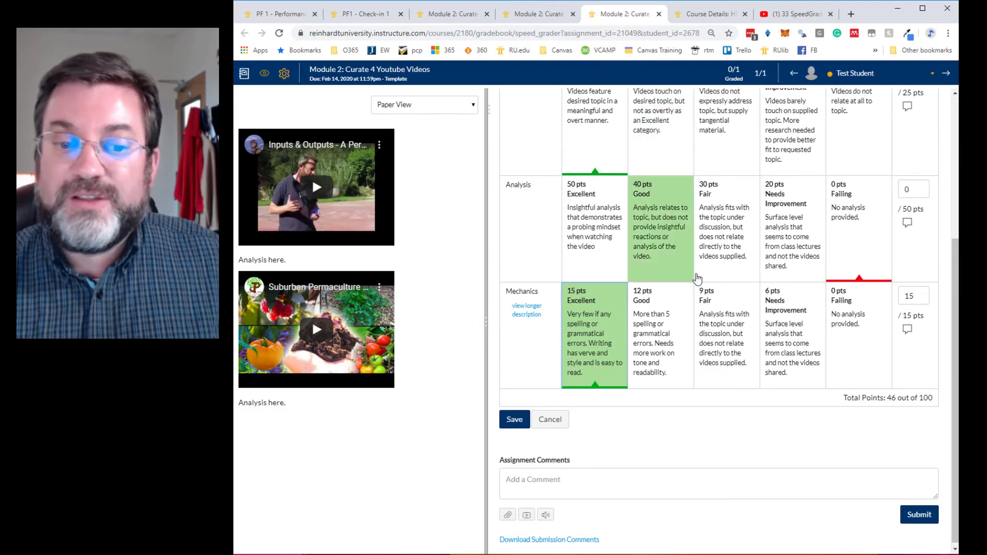
{"action": "left_click", "coordinate": [511, 422]}
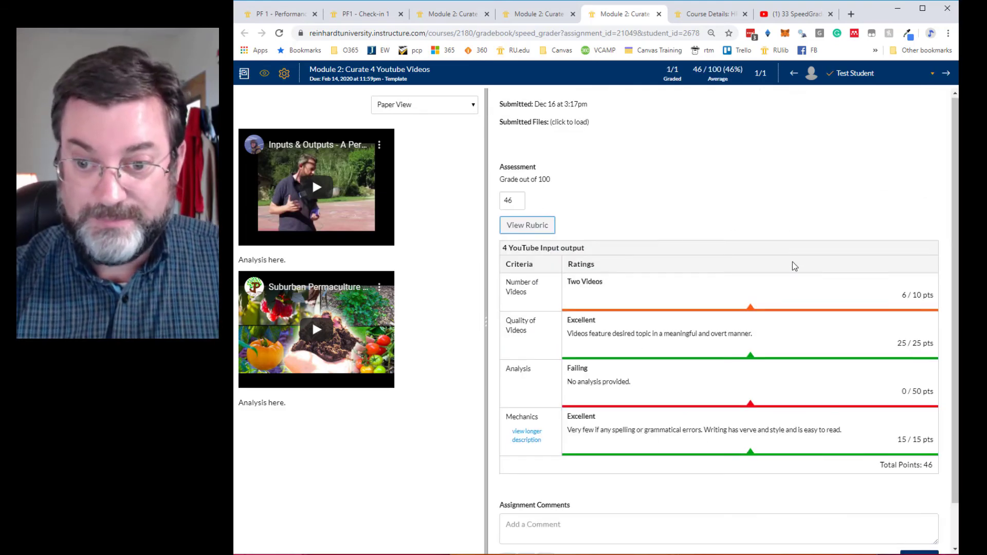
Reopen the rubric, change the ratings to Three Videos, Good video quality, Fair analysis and Good mechanics, and save the assessment.
{"action": "scroll", "coordinate": [791, 261], "scroll_direction": "down", "scroll_amount": 1}
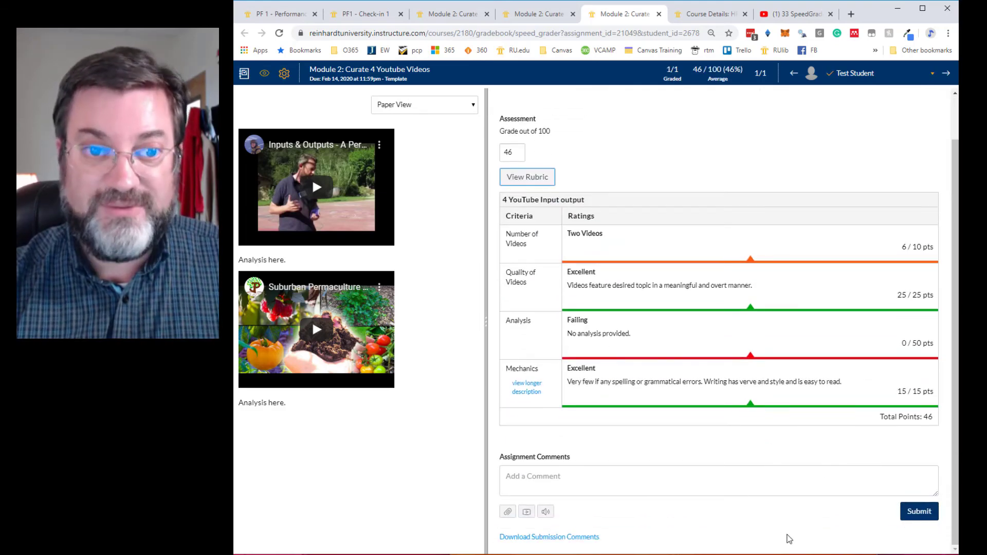
{"action": "left_click", "coordinate": [528, 177]}
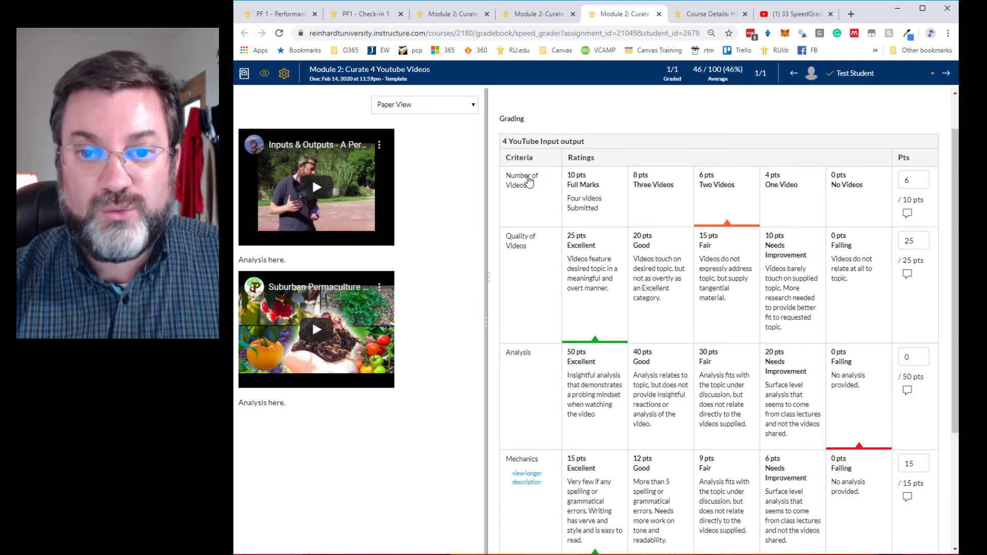
{"action": "left_click", "coordinate": [649, 210]}
{"action": "left_click", "coordinate": [663, 287]}
{"action": "left_click", "coordinate": [697, 383]}
{"action": "left_click", "coordinate": [673, 490]}
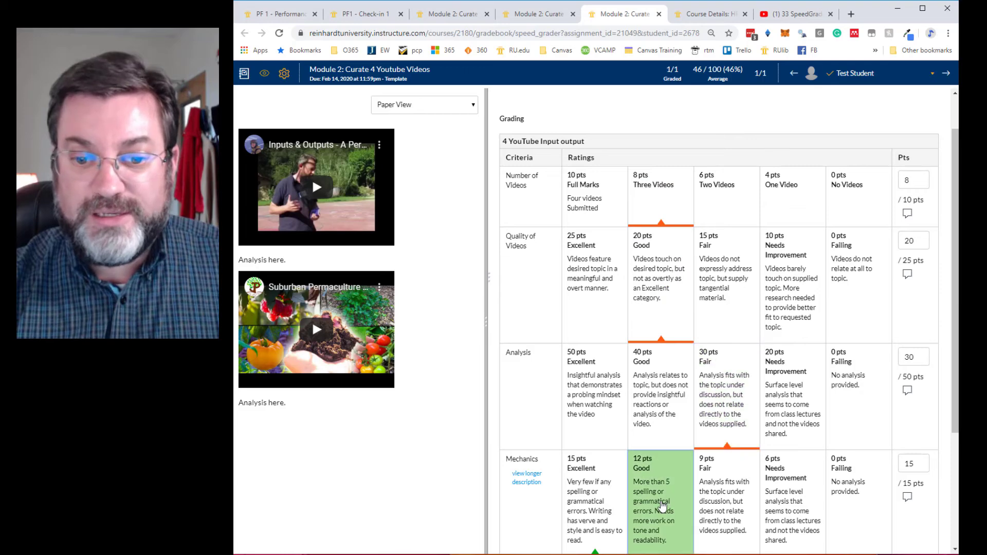
{"action": "scroll", "coordinate": [668, 494], "scroll_direction": "down", "scroll_amount": 3}
{"action": "left_click", "coordinate": [515, 418]}
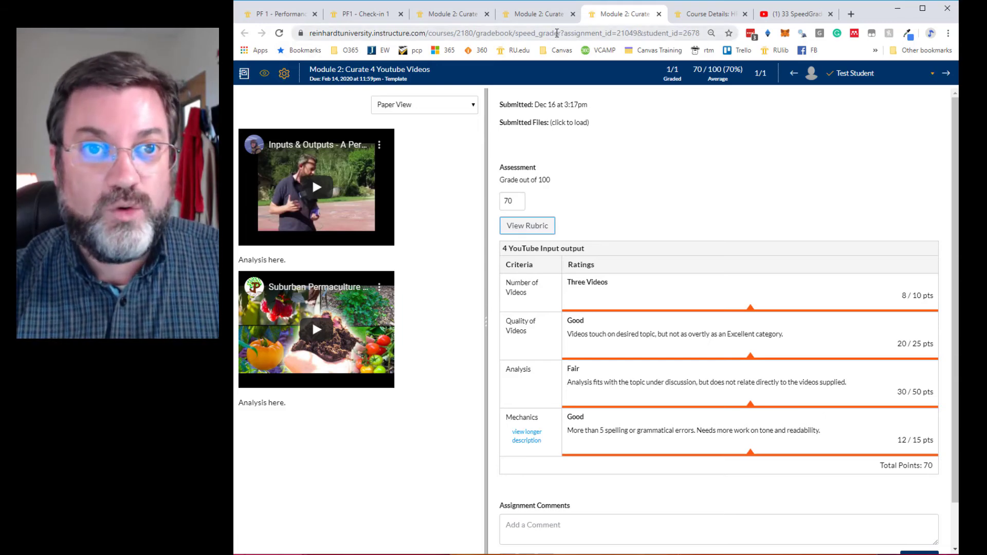
Go to the gradebook and from there open the course assignment Module 2 Assignment: Your Own Input Output Analysis.
{"action": "left_click", "coordinate": [245, 74]}
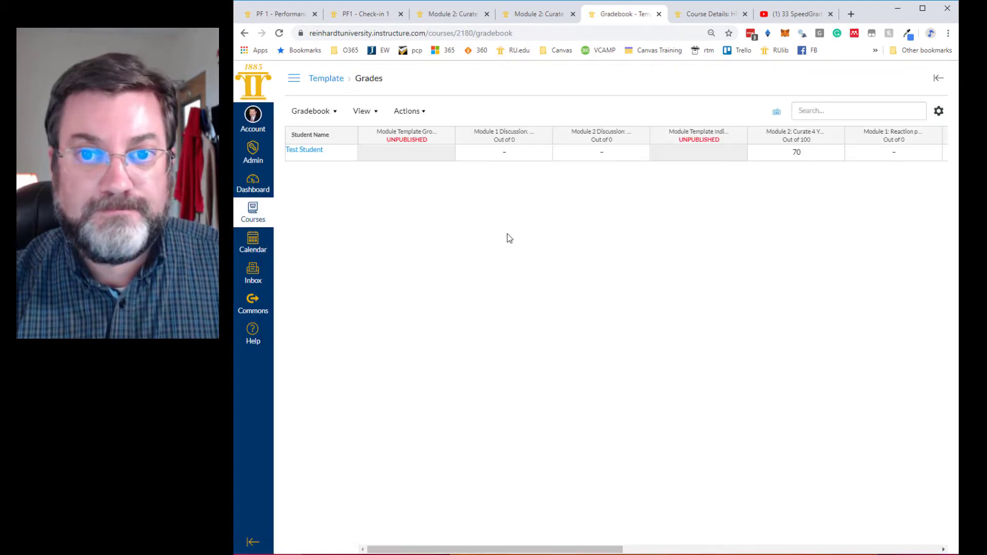
{"action": "left_click", "coordinate": [293, 78]}
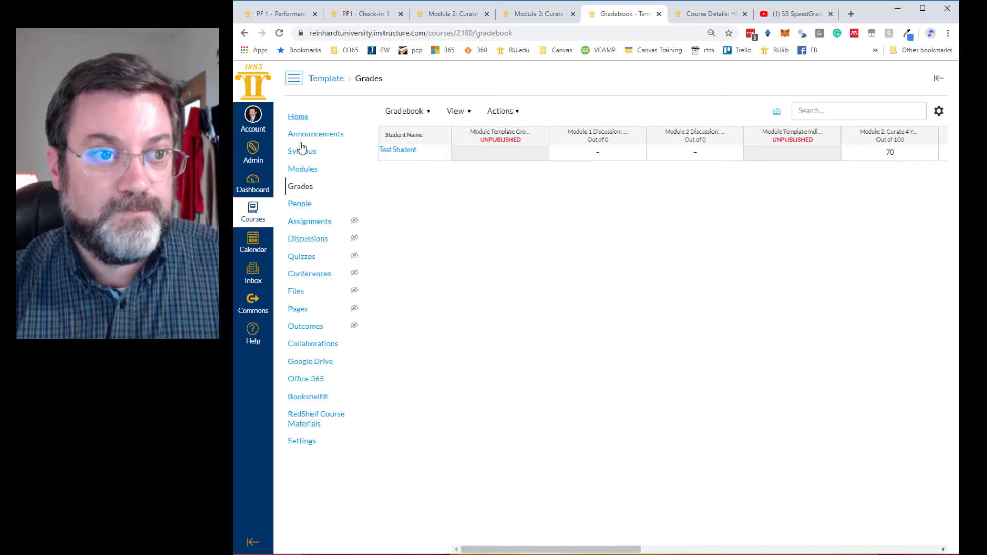
{"action": "left_click", "coordinate": [302, 222]}
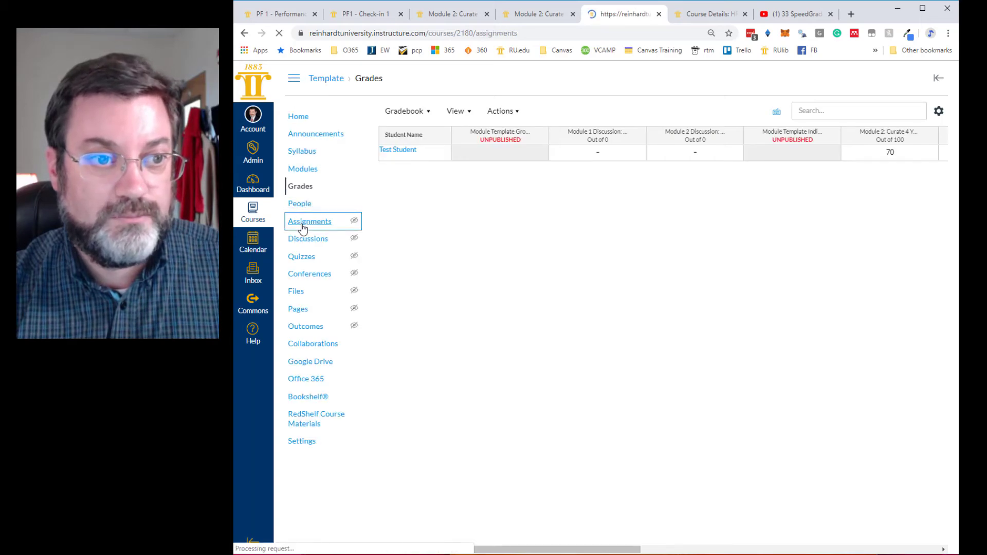
{"action": "scroll", "coordinate": [563, 390], "scroll_direction": "down", "scroll_amount": 2}
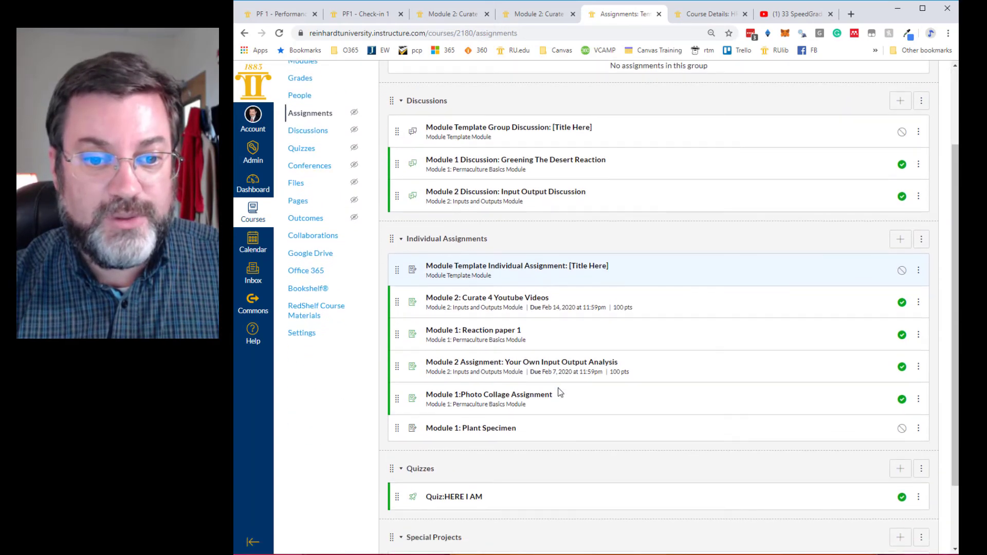
{"action": "left_click", "coordinate": [510, 368]}
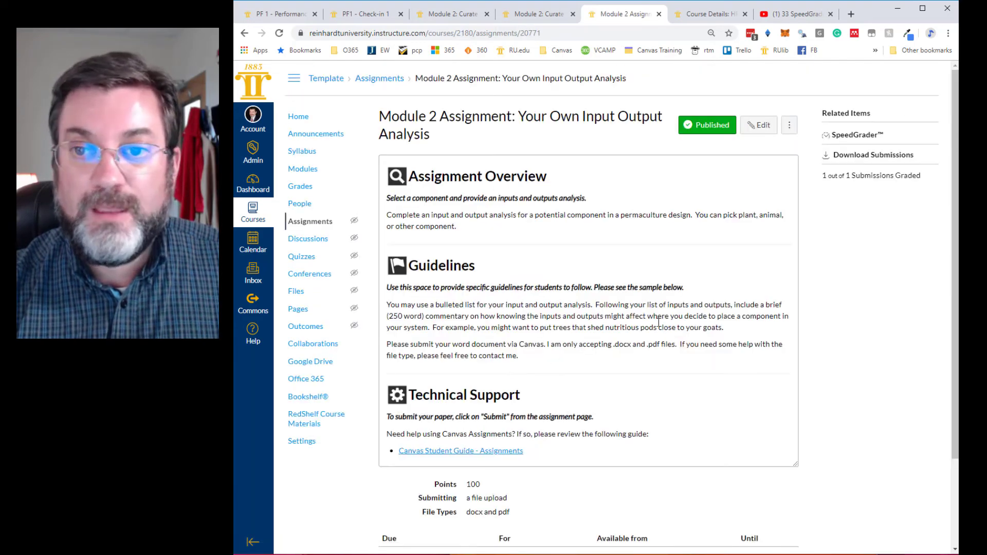
Attach the existing 4 YouTube Input output rubric from the Template course to the Your Own Input Output Analysis assignment.
{"action": "scroll", "coordinate": [584, 387], "scroll_direction": "down", "scroll_amount": 3}
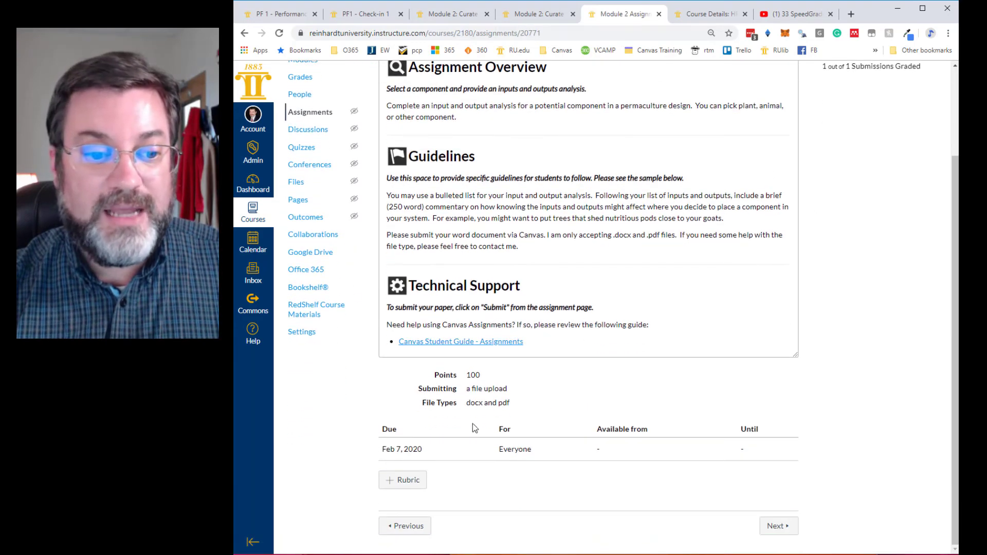
{"action": "left_click", "coordinate": [414, 480]}
{"action": "scroll", "coordinate": [545, 436], "scroll_direction": "down", "scroll_amount": 4}
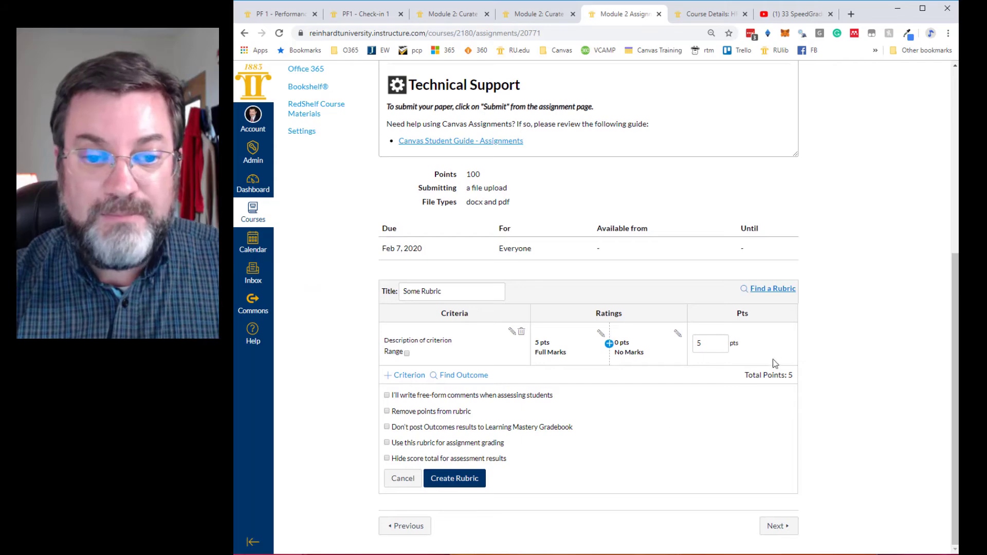
{"action": "left_click", "coordinate": [774, 288]}
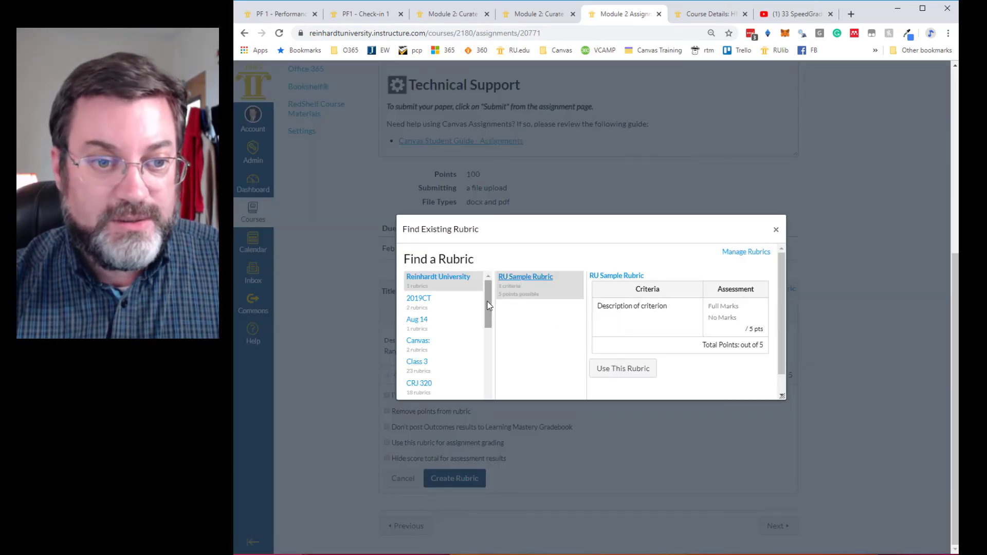
{"action": "left_click_drag", "start_coordinate": [488, 305], "coordinate": [477, 400]}
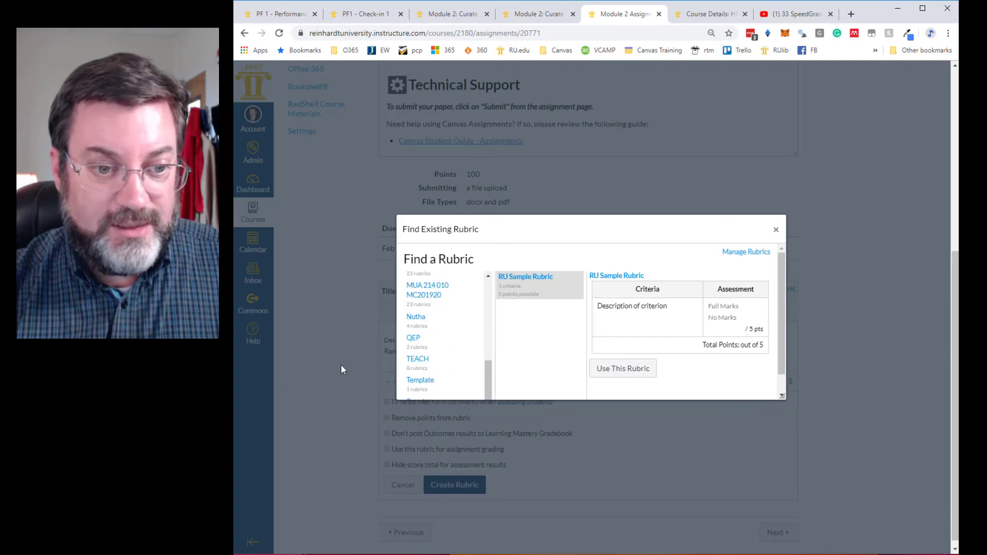
{"action": "left_click", "coordinate": [417, 383]}
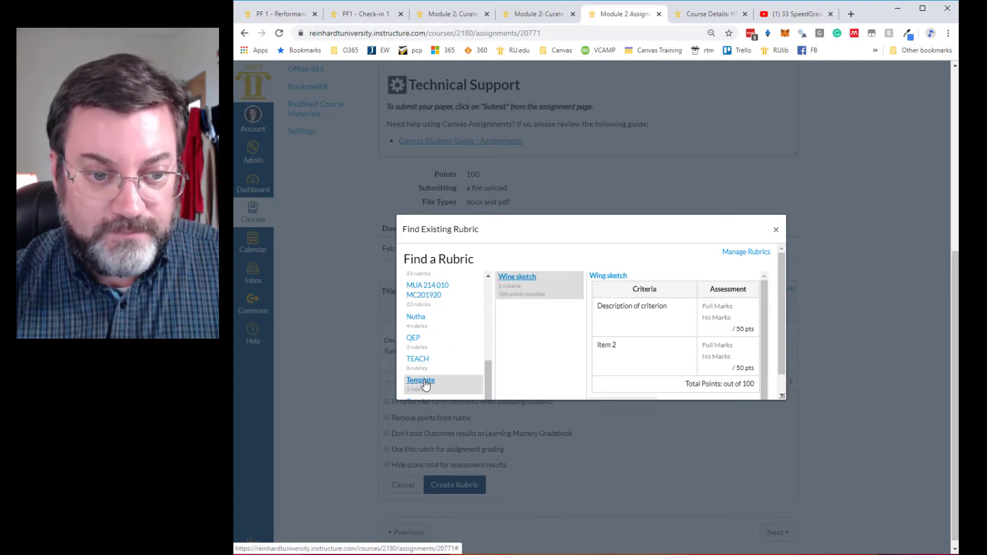
{"action": "scroll", "coordinate": [437, 374], "scroll_direction": "down", "scroll_amount": 1}
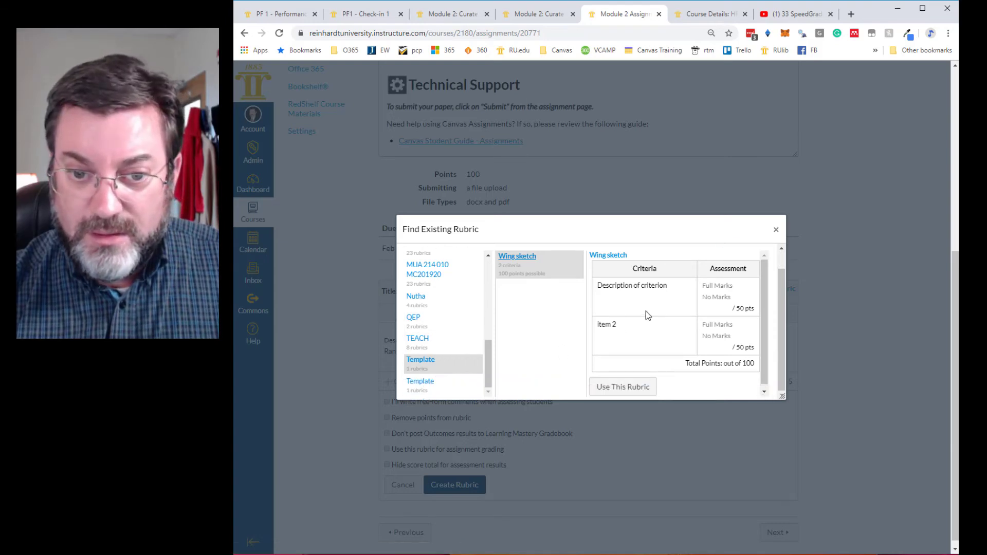
{"action": "left_click", "coordinate": [421, 381]}
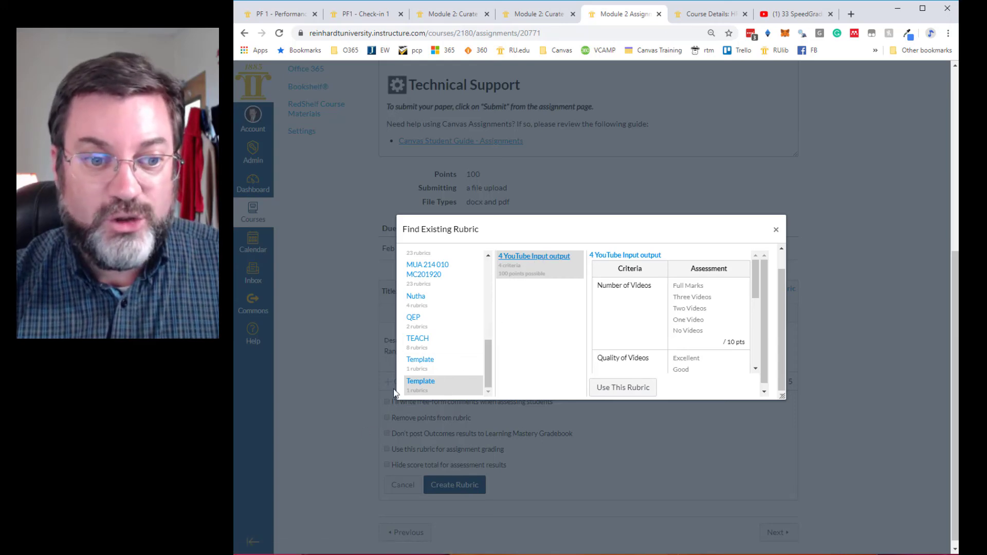
{"action": "left_click", "coordinate": [617, 393]}
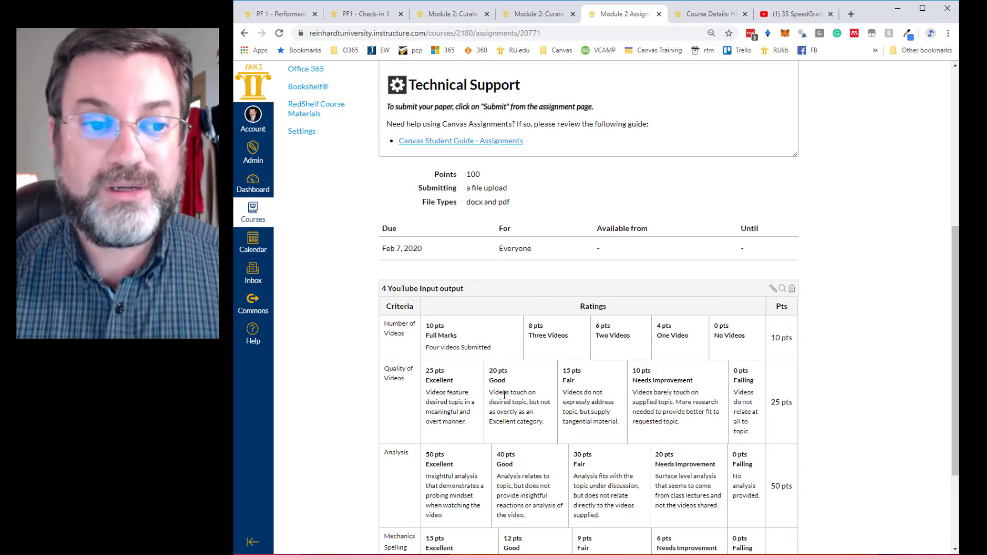
{"action": "scroll", "coordinate": [567, 330], "scroll_direction": "down", "scroll_amount": 3}
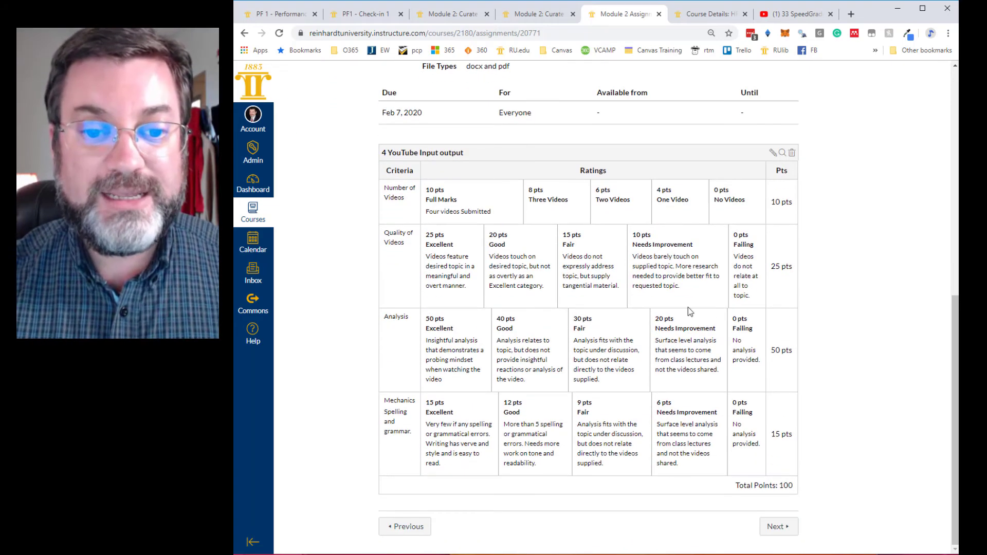
Edit the attached 4 YouTube Input output rubric, retitle it Input Output Analysis, and delete its Number of Videos criterion.
{"action": "left_click", "coordinate": [772, 153]}
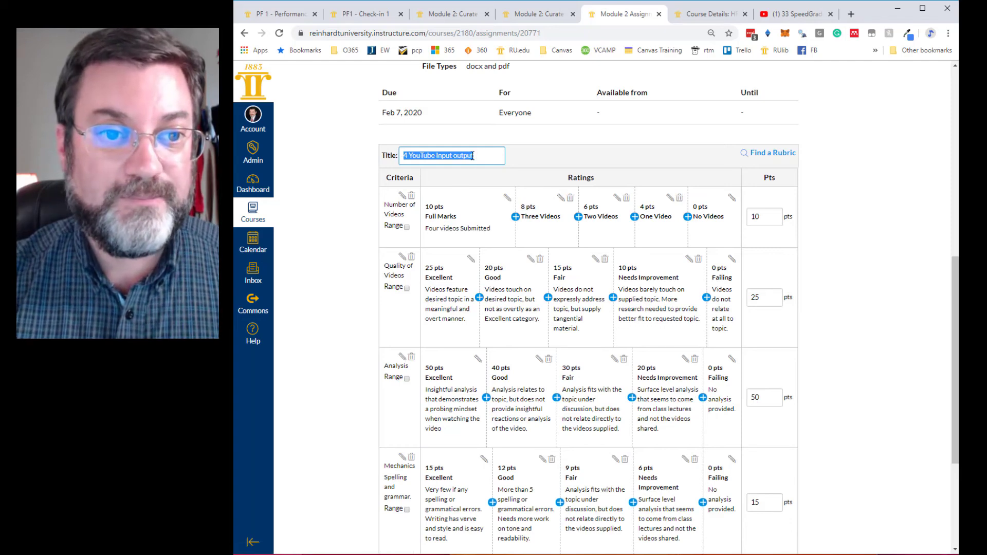
{"action": "type", "text": "I"}
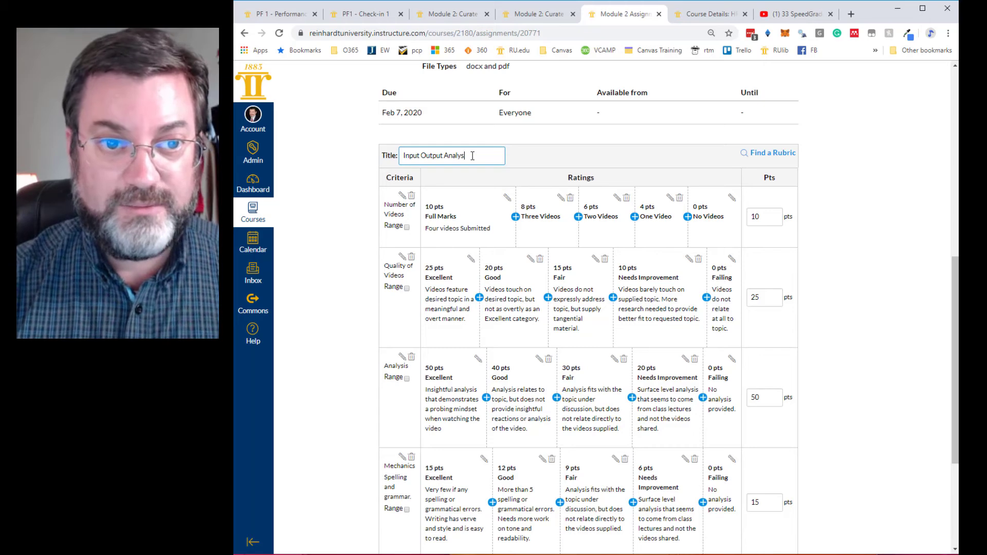
{"action": "left_click", "coordinate": [374, 243]}
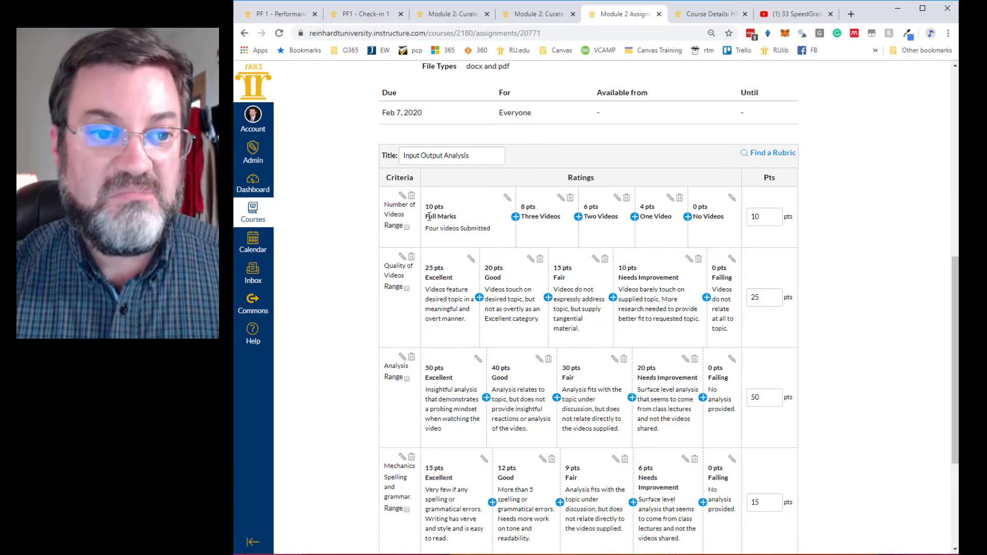
{"action": "scroll", "coordinate": [420, 206], "scroll_direction": "up", "scroll_amount": 4}
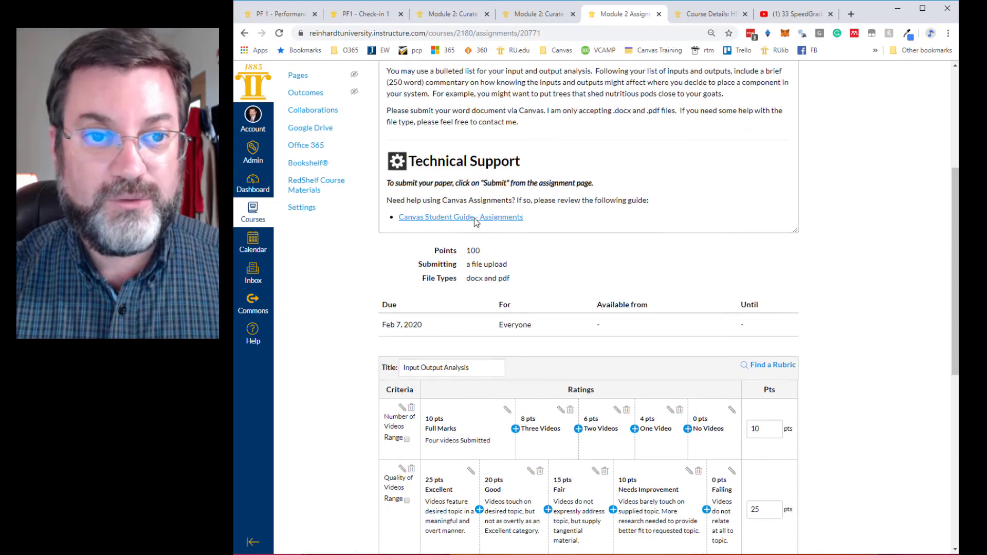
{"action": "scroll", "coordinate": [416, 239], "scroll_direction": "down", "scroll_amount": 3}
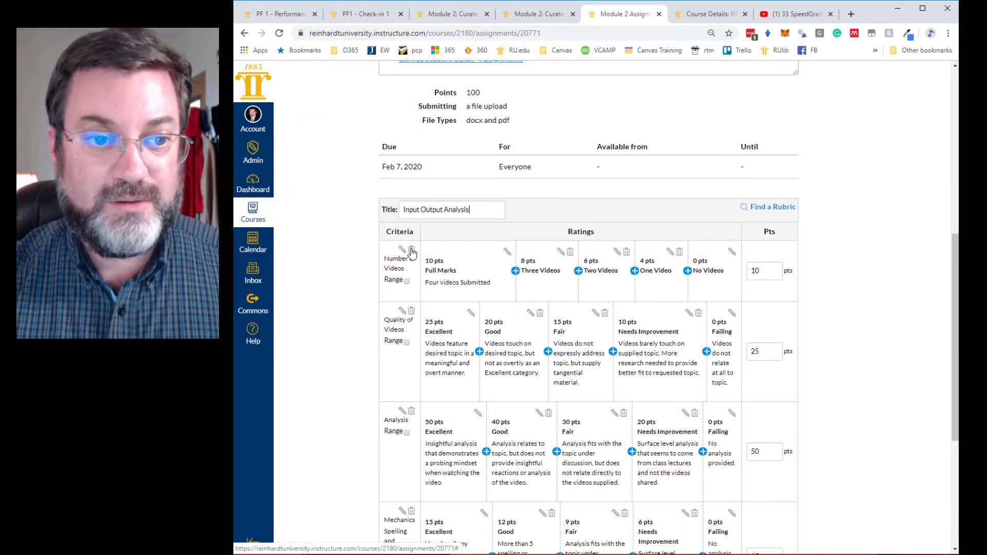
{"action": "left_click", "coordinate": [411, 251]}
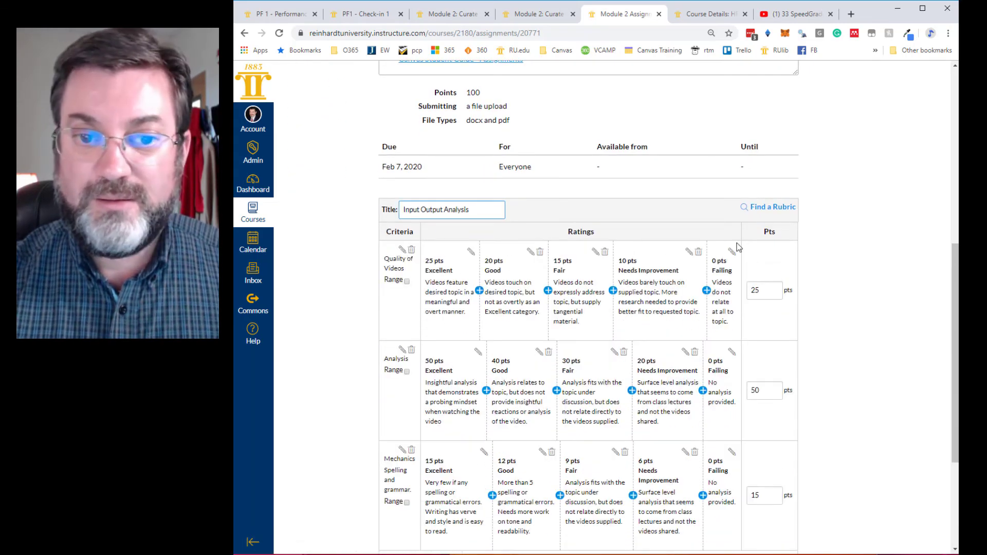
Rename the Quality of Videos criterion to Input Analysis and update the criterion.
{"action": "left_click", "coordinate": [402, 250]}
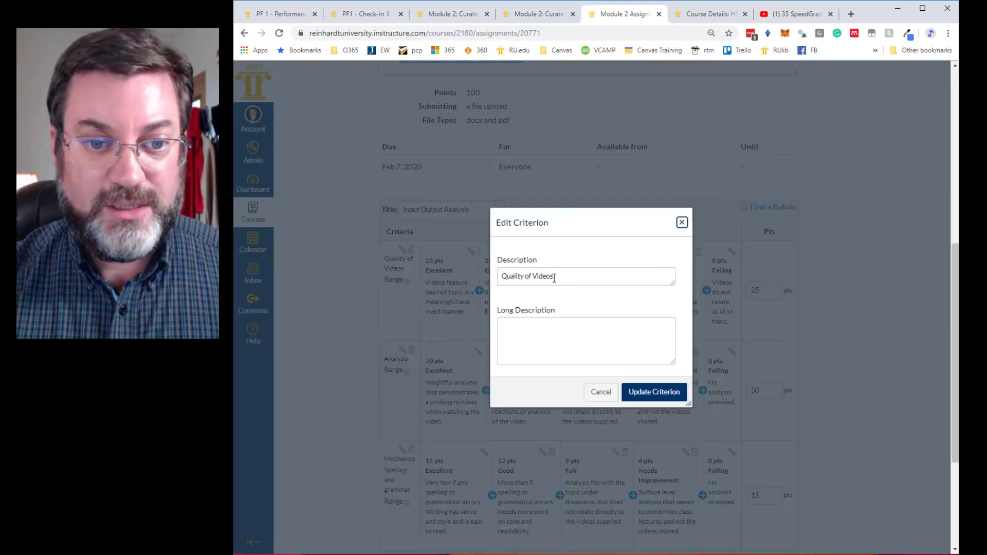
{"action": "left_click_drag", "start_coordinate": [554, 277], "coordinate": [495, 280]}
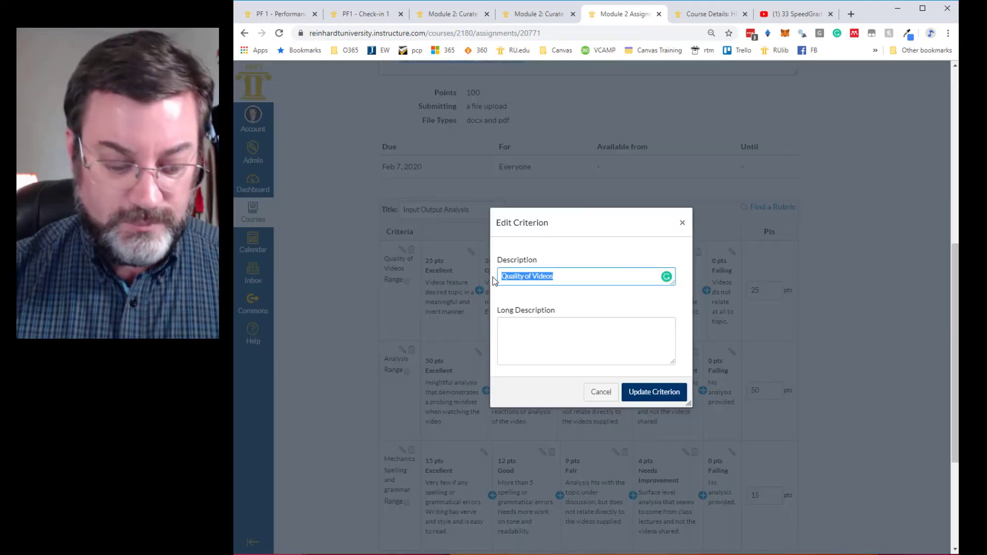
{"action": "type", "text": "Input Analysis"}
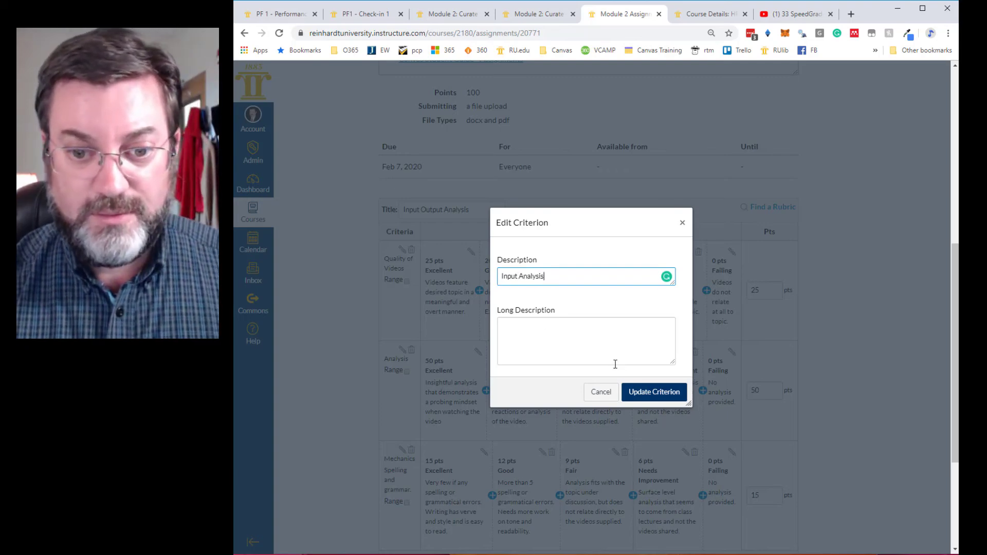
{"action": "left_click", "coordinate": [658, 395]}
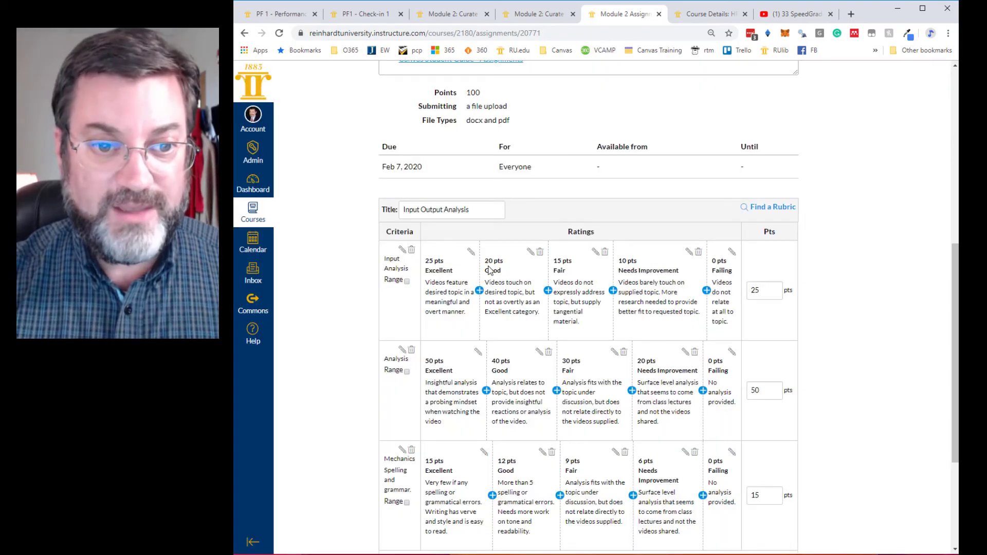
Set the Analysis criterion to 25 points and rename it Output Analysis.
{"action": "scroll", "coordinate": [687, 288], "scroll_direction": "down", "scroll_amount": 3}
{"action": "left_click_drag", "start_coordinate": [763, 230], "coordinate": [749, 230]}
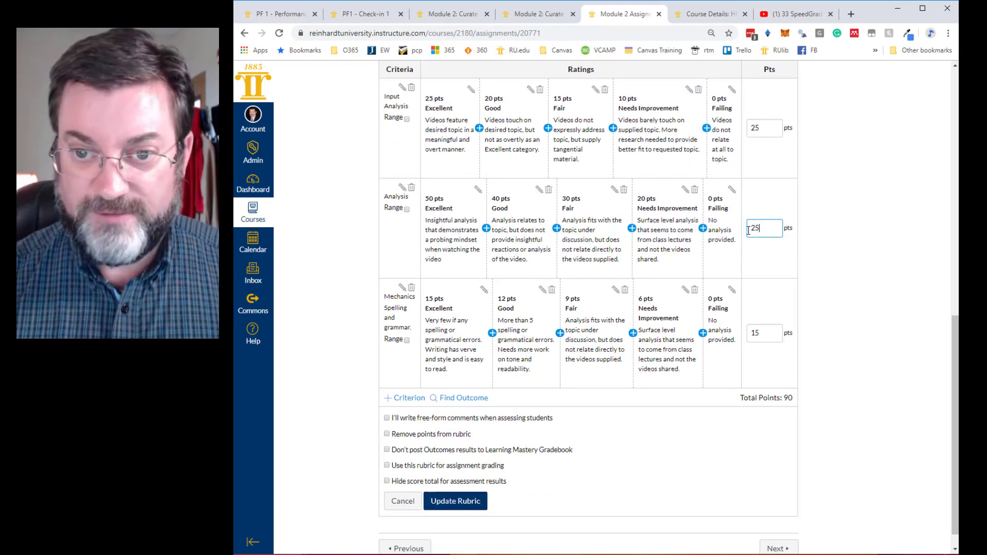
{"action": "left_click", "coordinate": [760, 255]}
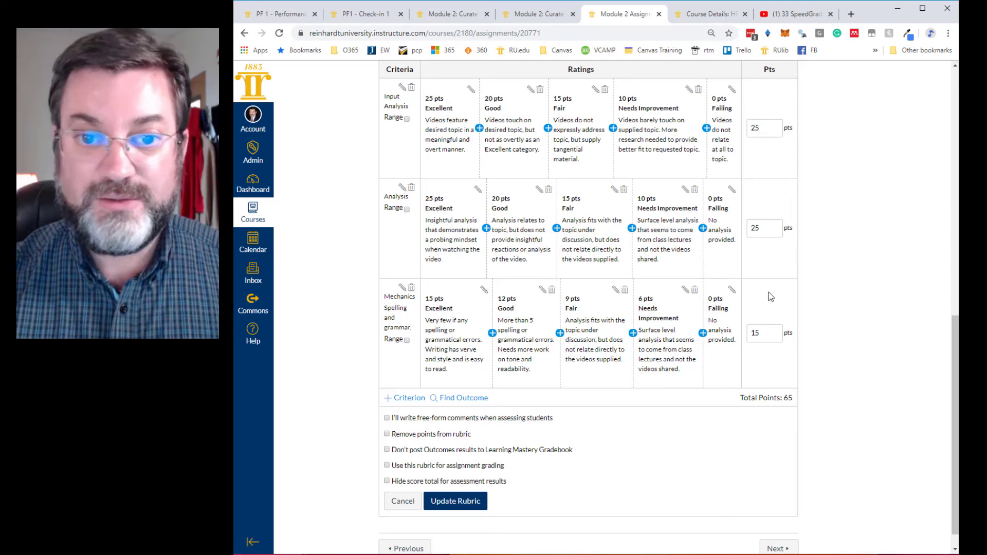
{"action": "left_click", "coordinate": [403, 190]}
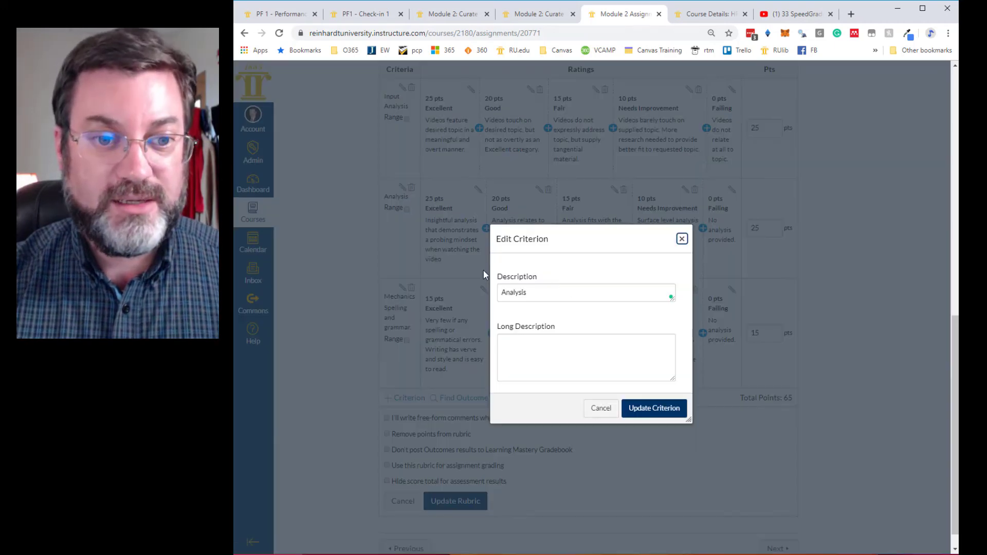
{"action": "left_click_drag", "start_coordinate": [541, 289], "coordinate": [499, 286]}
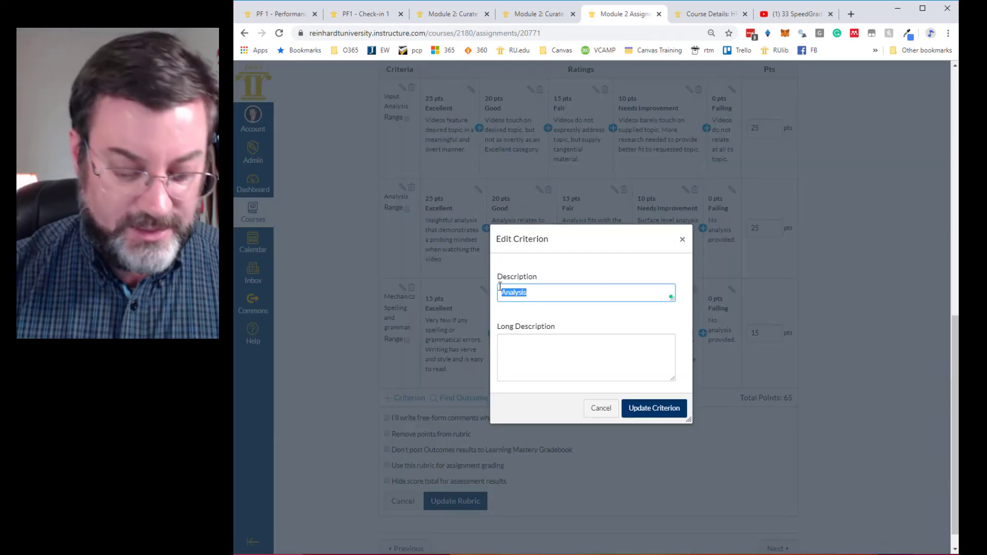
{"action": "type", "text": "Output An"}
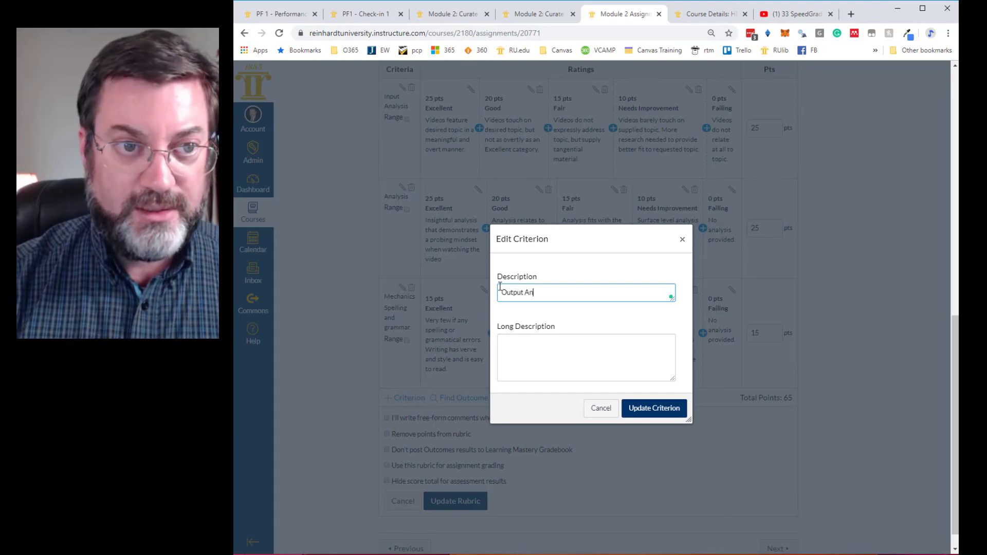
{"action": "type", "text": "alysis"}
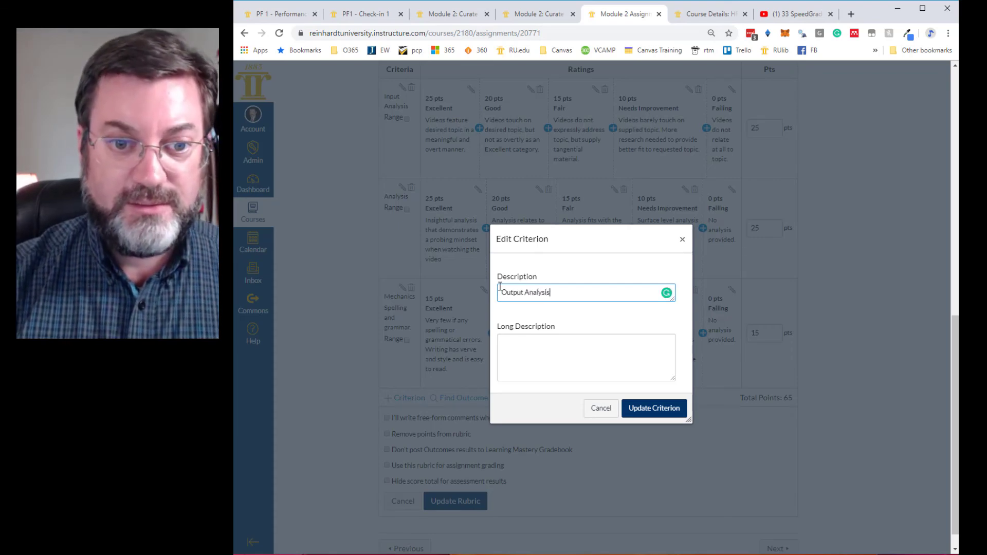
{"action": "left_click", "coordinate": [650, 411]}
Rename the Mechanics criterion to Overall Impression and set it to 50 points.
{"action": "scroll", "coordinate": [486, 299], "scroll_direction": "up", "scroll_amount": 10}
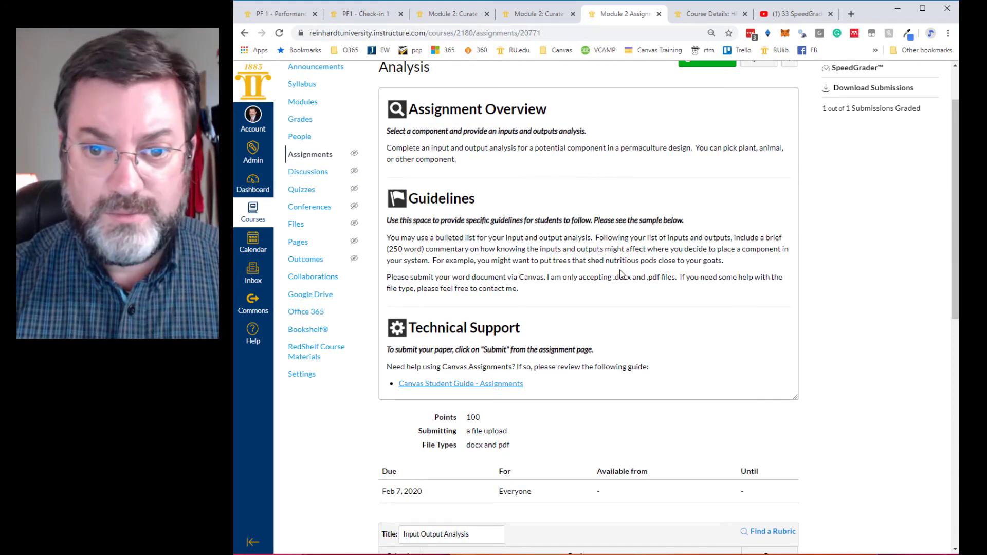
{"action": "scroll", "coordinate": [591, 301], "scroll_direction": "down", "scroll_amount": 1}
{"action": "scroll", "coordinate": [591, 300], "scroll_direction": "down", "scroll_amount": 9}
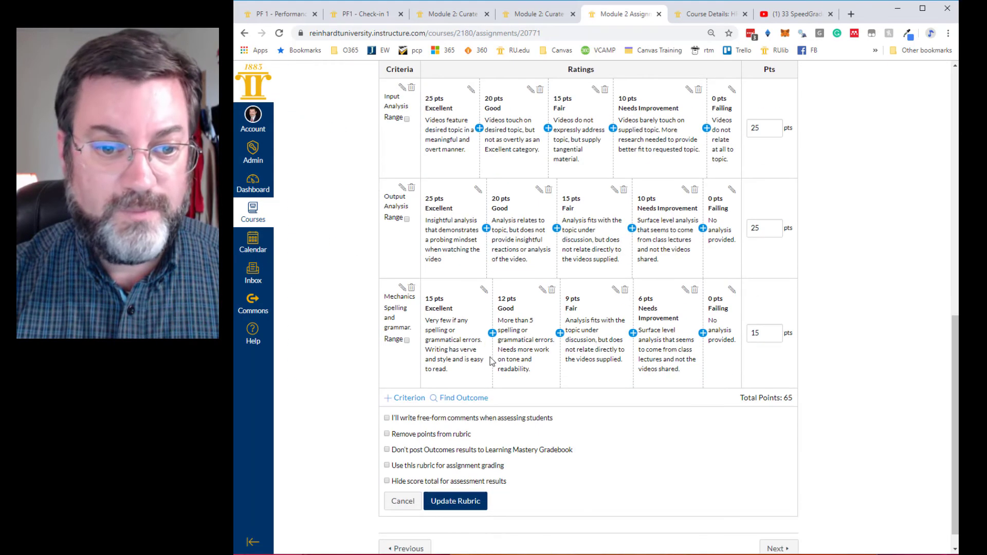
{"action": "left_click", "coordinate": [402, 288]}
{"action": "left_click_drag", "start_coordinate": [534, 293], "coordinate": [492, 294]}
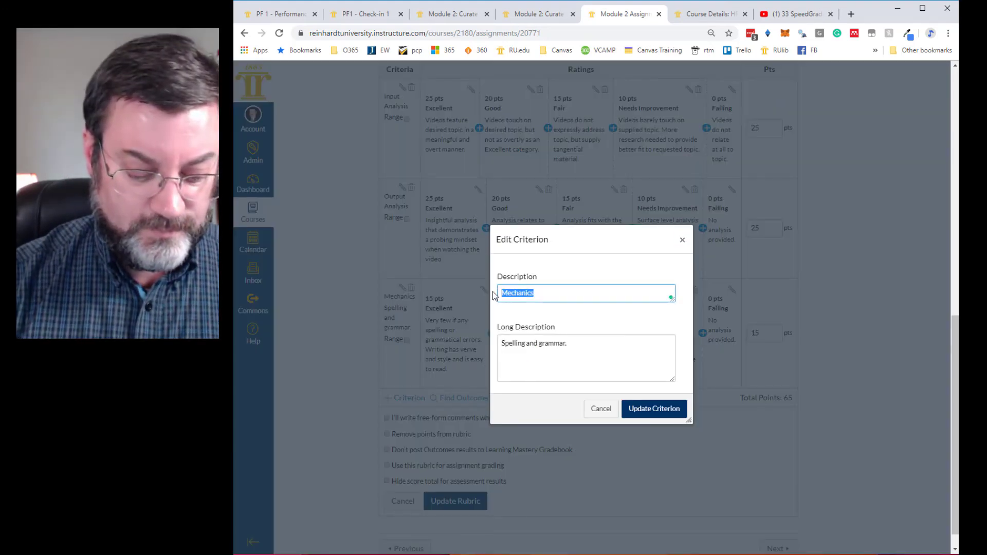
{"action": "type", "text": "Overall I"}
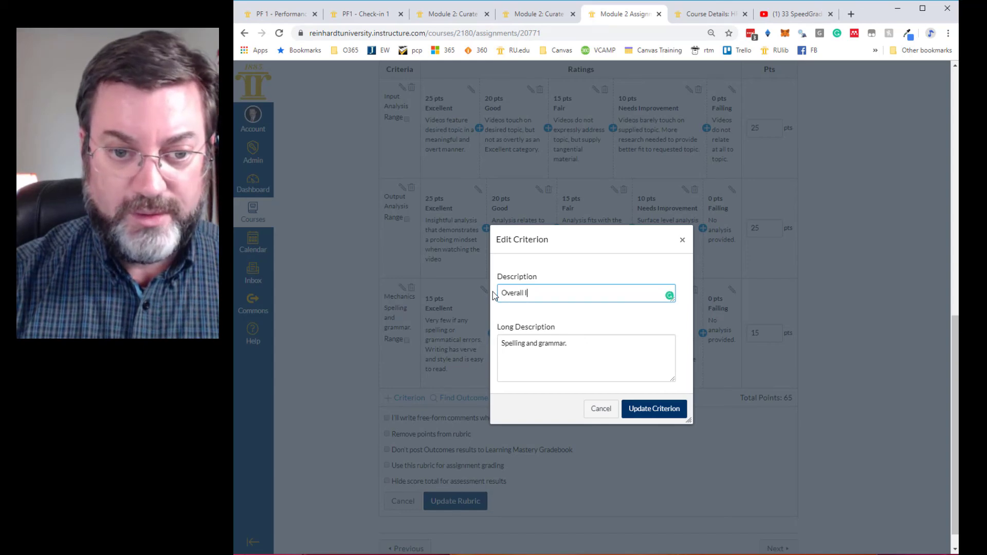
{"action": "type", "text": "mpression"}
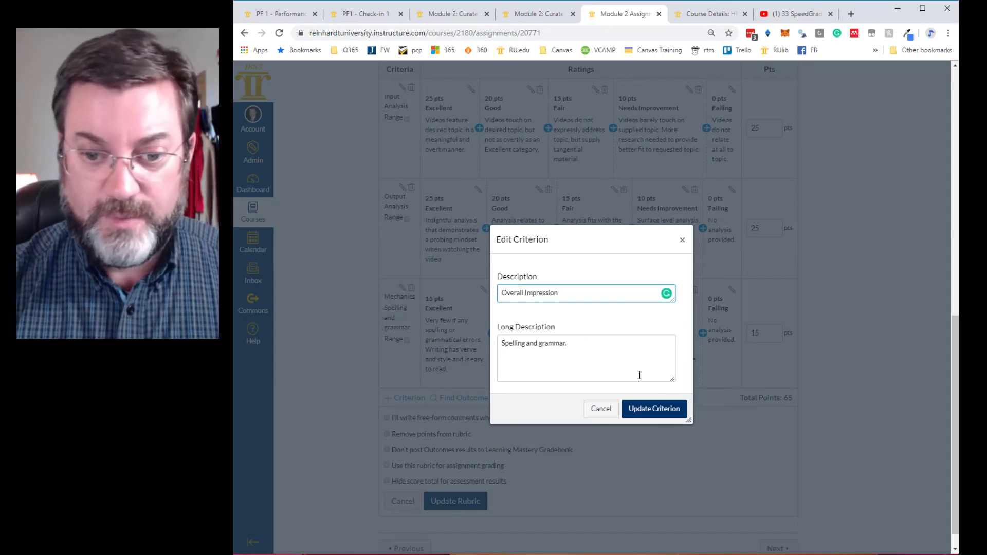
{"action": "left_click", "coordinate": [641, 411]}
{"action": "left_click_drag", "start_coordinate": [768, 338], "coordinate": [749, 335]}
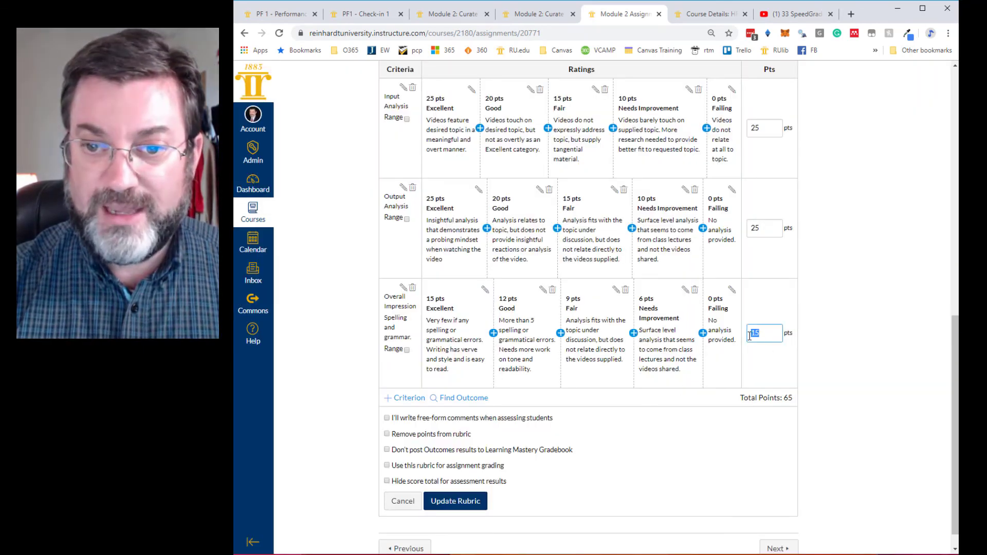
{"action": "type", "text": "50"}
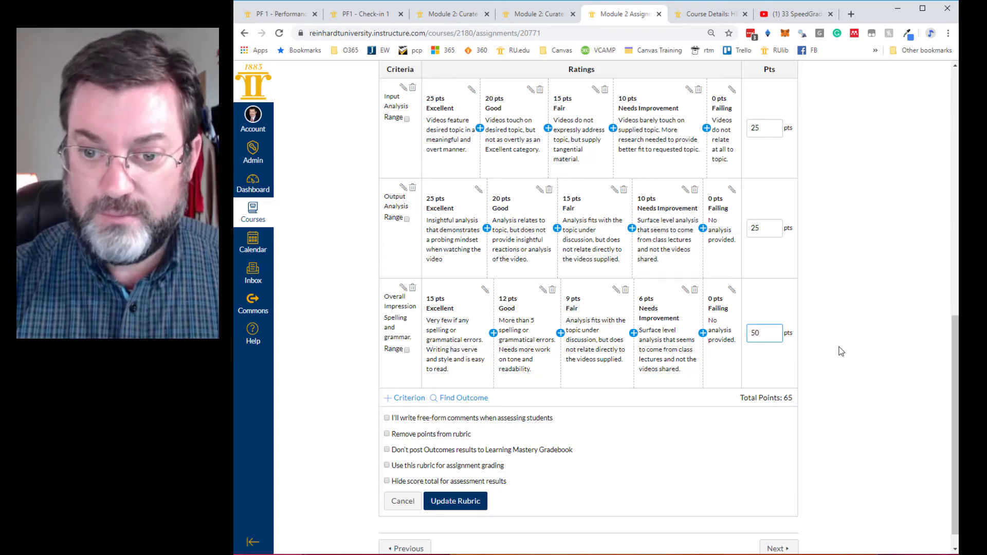
{"action": "left_click", "coordinate": [838, 350]}
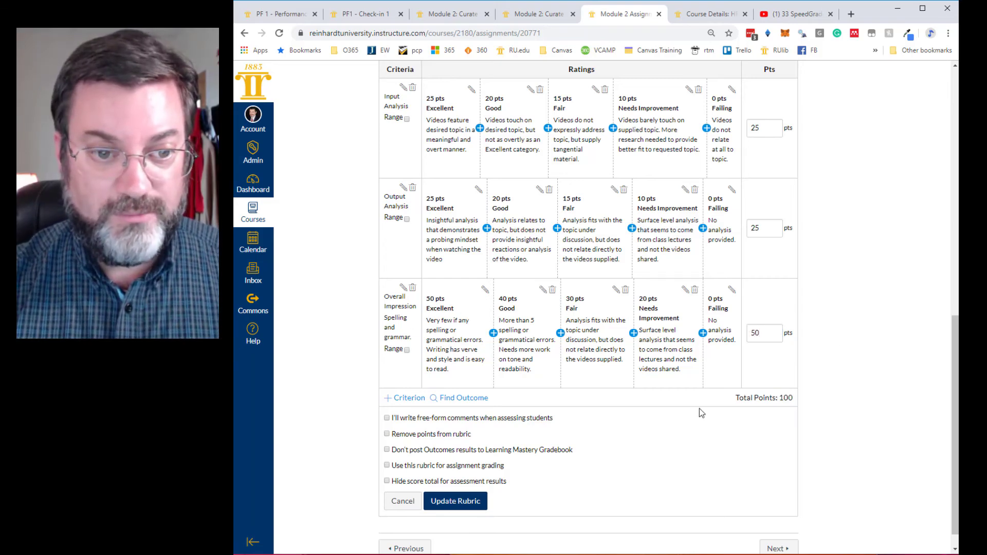
Turn on range scoring for the Input Analysis and Output Analysis criteria.
{"action": "scroll", "coordinate": [521, 413], "scroll_direction": "up", "scroll_amount": 2}
{"action": "scroll", "coordinate": [521, 412], "scroll_direction": "down", "scroll_amount": 3}
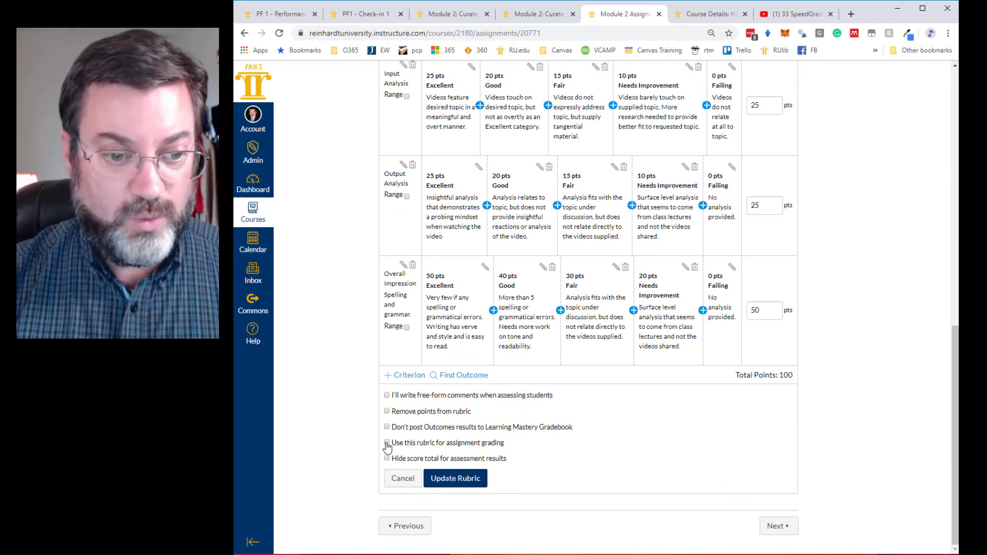
{"action": "scroll", "coordinate": [514, 360], "scroll_direction": "up", "scroll_amount": 9}
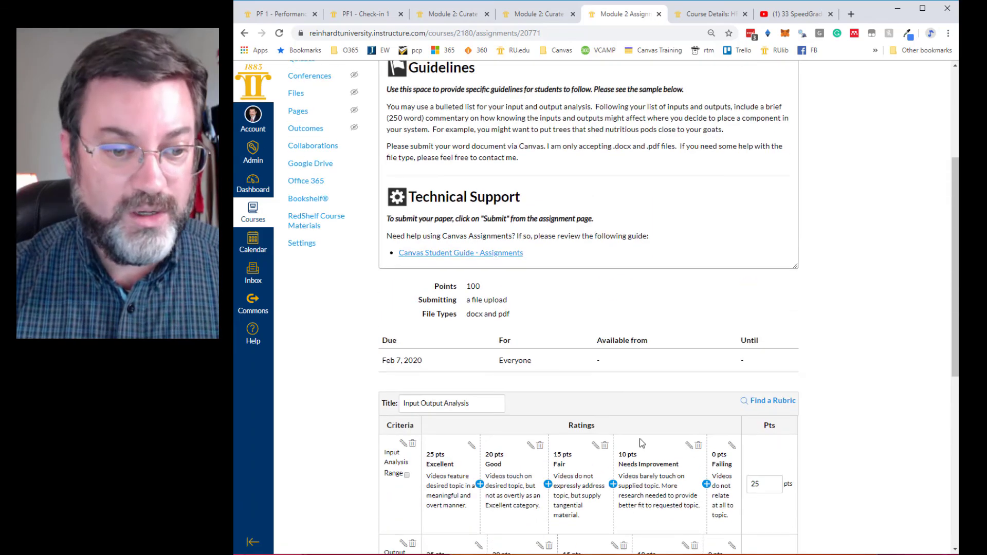
{"action": "scroll", "coordinate": [390, 338], "scroll_direction": "down", "scroll_amount": 3}
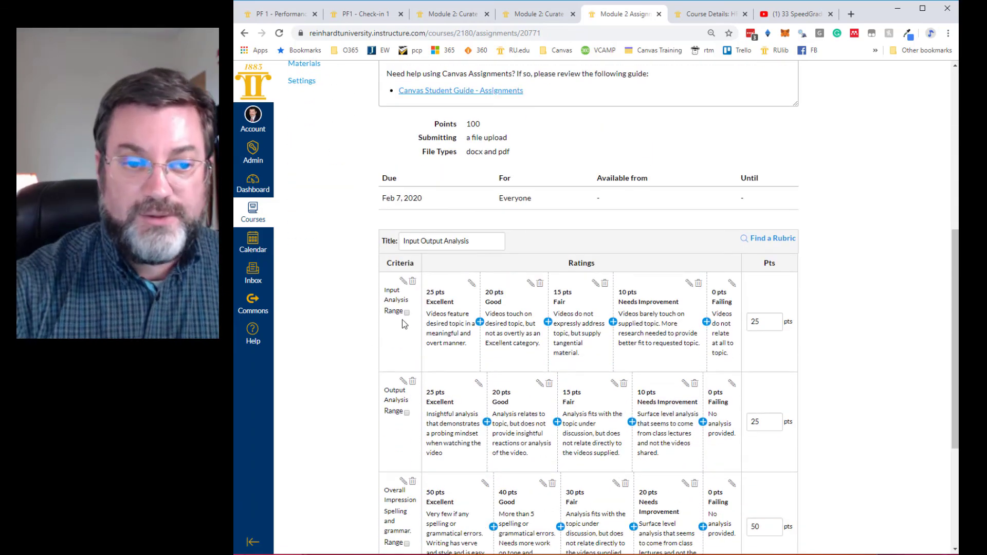
{"action": "scroll", "coordinate": [406, 336], "scroll_direction": "down", "scroll_amount": 1}
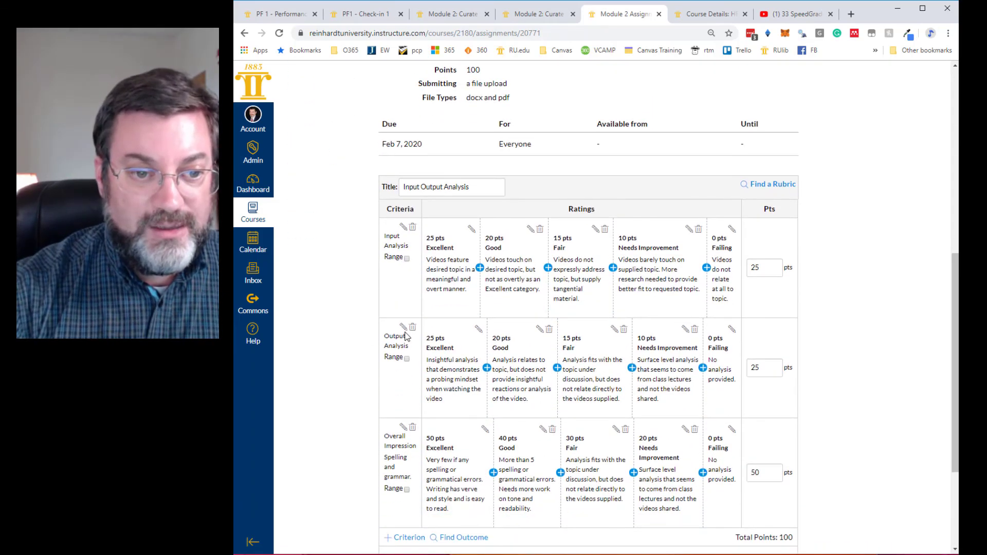
{"action": "left_click", "coordinate": [406, 259]}
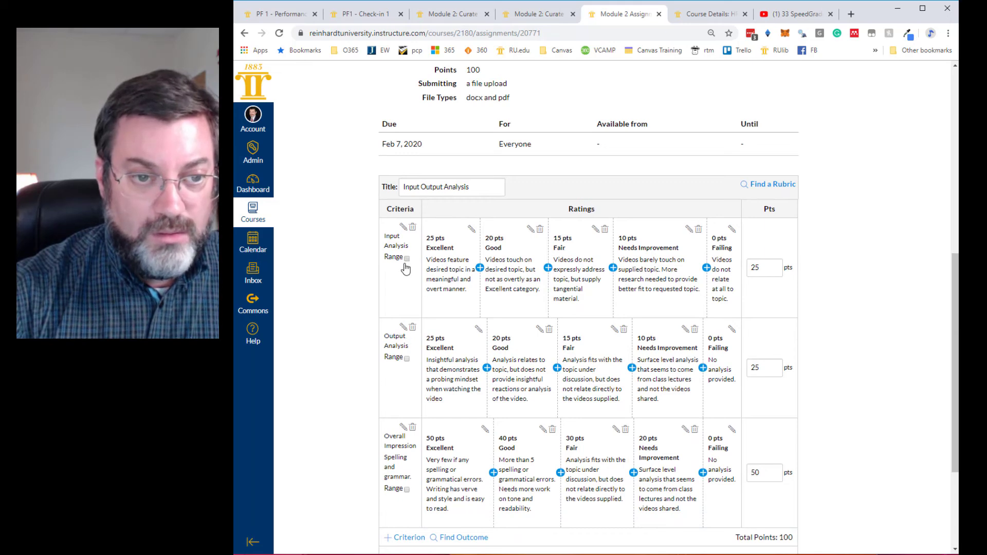
{"action": "left_click", "coordinate": [407, 359]}
Set the rubric to be used for assignment grading and save the rubric changes.
{"action": "scroll", "coordinate": [429, 370], "scroll_direction": "down", "scroll_amount": 3}
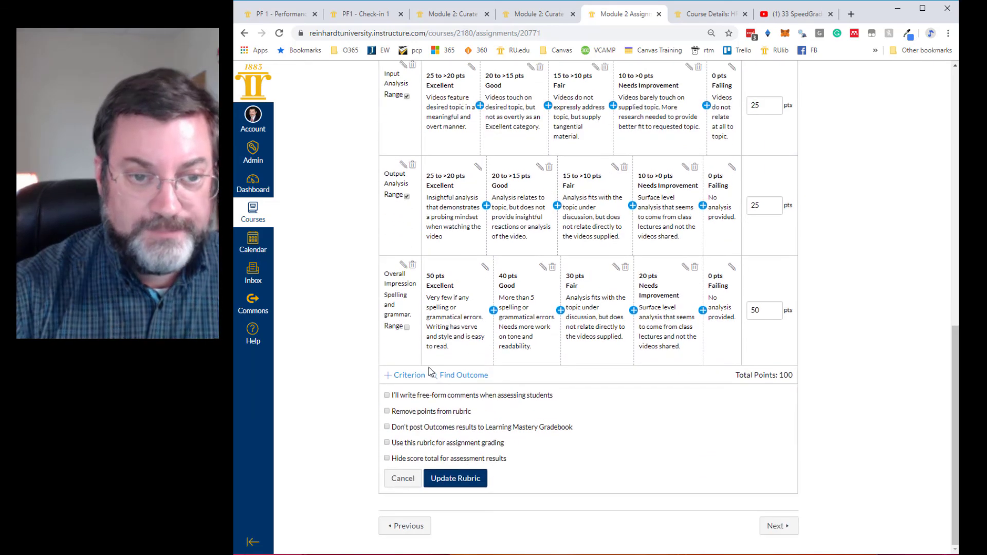
{"action": "left_click", "coordinate": [387, 443]}
{"action": "left_click", "coordinate": [452, 479]}
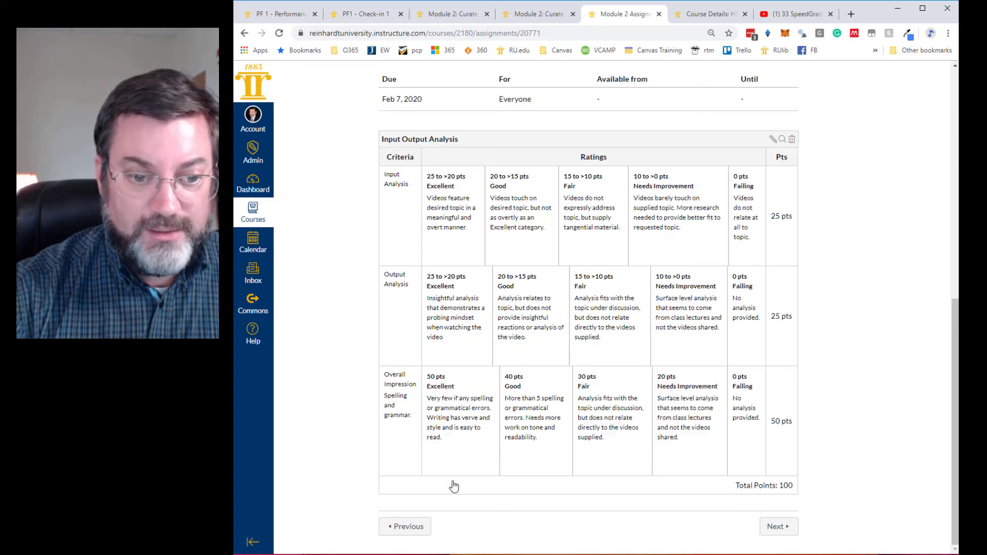
Open the assignment's submission in SpeedGrader, widen the grading pane, and display the Input Output Analysis rubric.
{"action": "scroll", "coordinate": [494, 485], "scroll_direction": "up", "scroll_amount": 8}
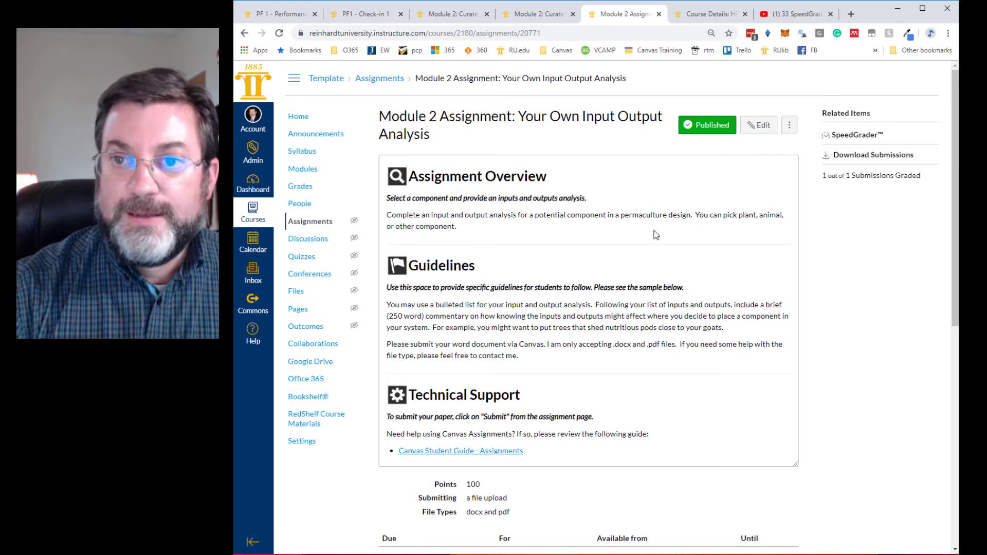
{"action": "left_click", "coordinate": [856, 135]}
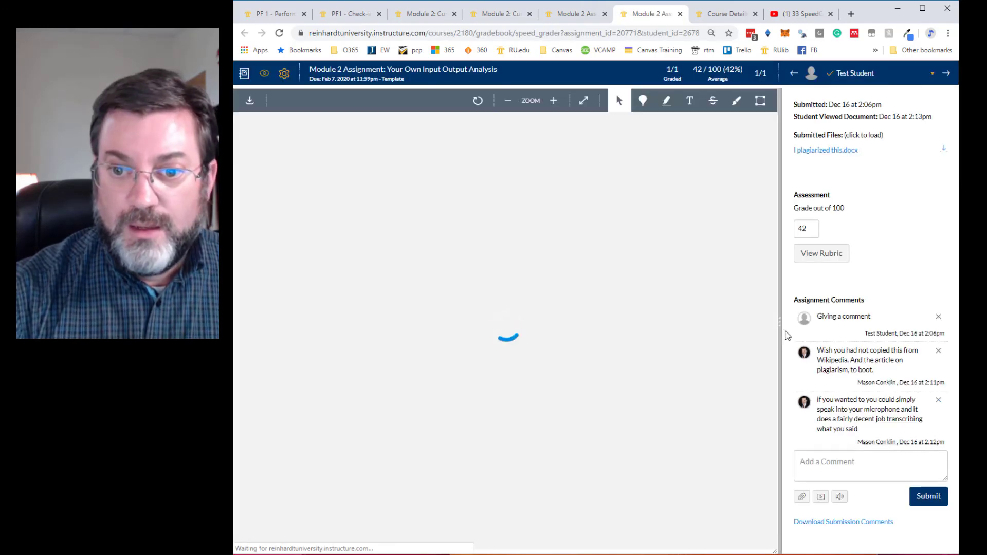
{"action": "left_click_drag", "start_coordinate": [779, 325], "coordinate": [589, 326]}
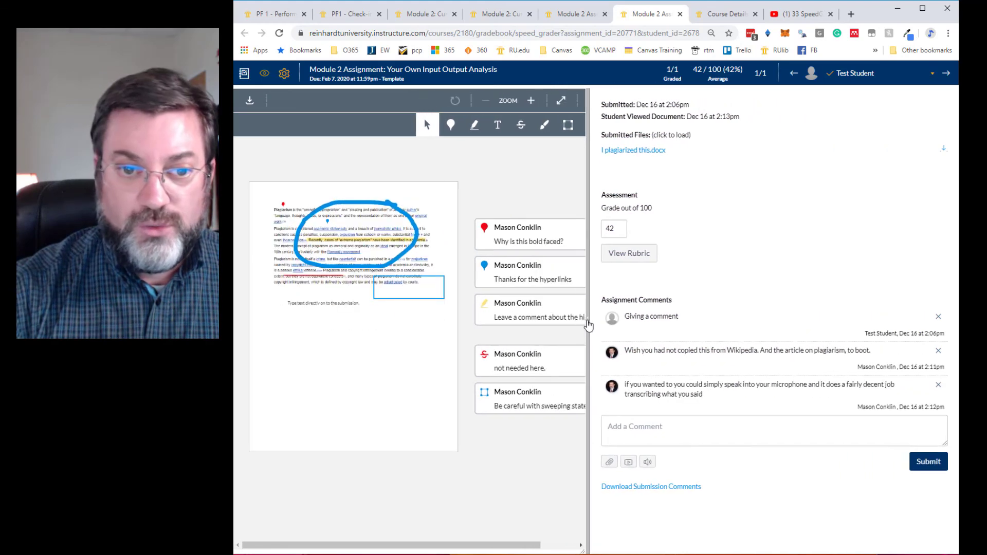
{"action": "left_click", "coordinate": [629, 253]}
{"action": "scroll", "coordinate": [680, 351], "scroll_direction": "down", "scroll_amount": 5}
{"action": "scroll", "coordinate": [684, 370], "scroll_direction": "up", "scroll_amount": 4}
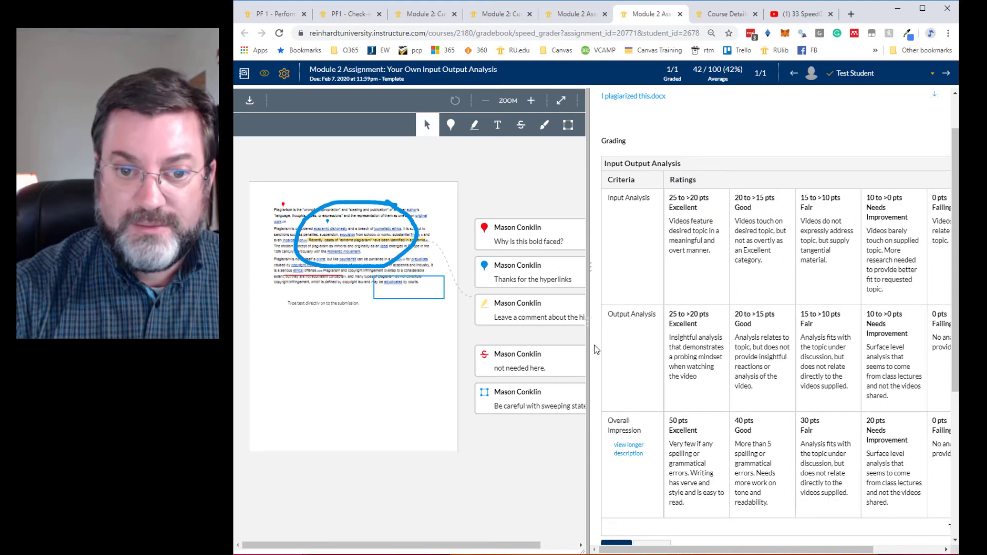
Widen the grading pane further to fit the full Input Output Analysis rubric, including its points column.
{"action": "mouse_move", "coordinate": [635, 550]}
{"action": "left_mouse_down"}
{"action": "mouse_move", "coordinate": [705, 551]}
{"action": "mouse_move", "coordinate": [631, 551]}
{"action": "left_mouse_up"}
{"action": "left_click_drag", "start_coordinate": [589, 326], "coordinate": [437, 311]}
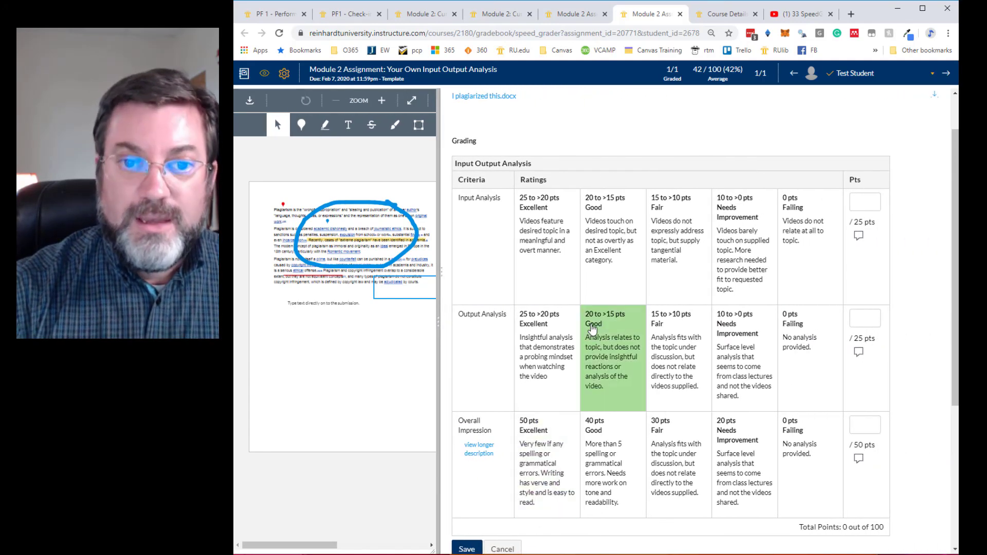
{"action": "scroll", "coordinate": [591, 349], "scroll_direction": "up", "scroll_amount": 1}
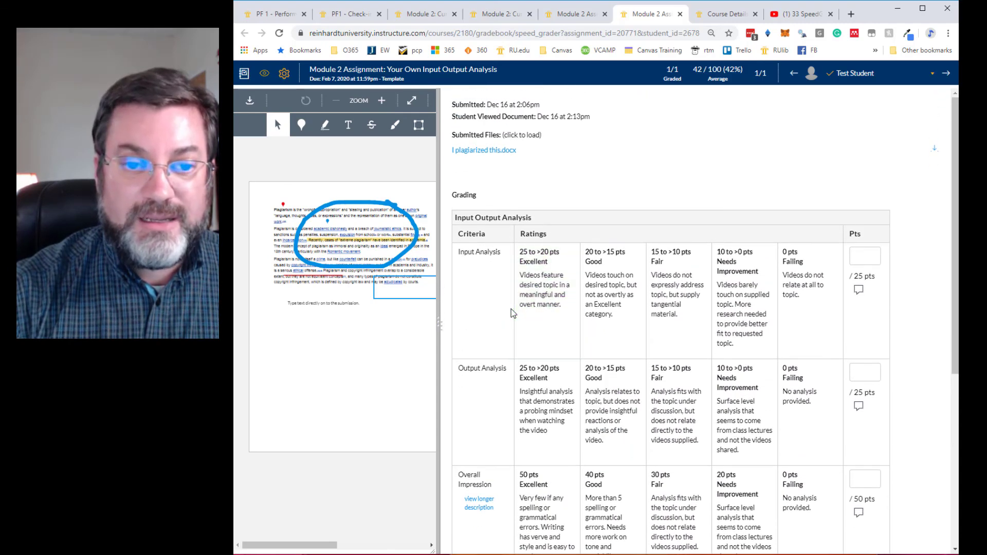
{"action": "scroll", "coordinate": [539, 360], "scroll_direction": "down", "scroll_amount": 1}
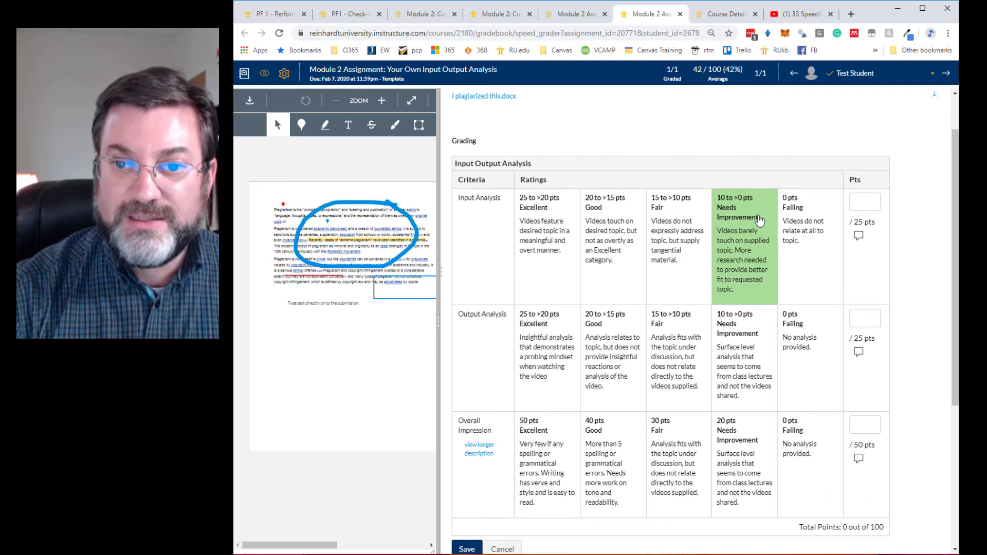
Try the Excellent and Good ratings for Input Analysis, and set that criterion's score to 22.5 points.
{"action": "left_click", "coordinate": [558, 262]}
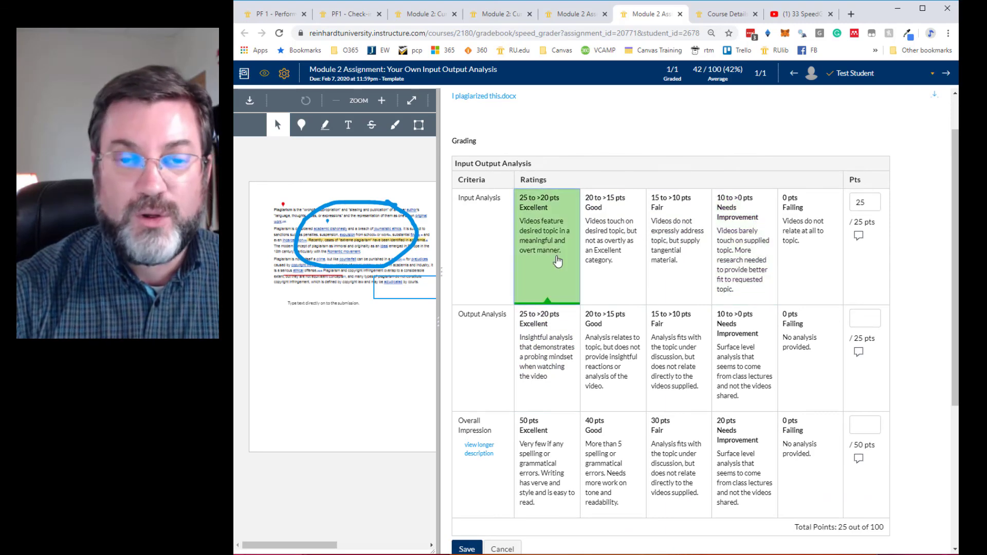
{"action": "left_click", "coordinate": [612, 253]}
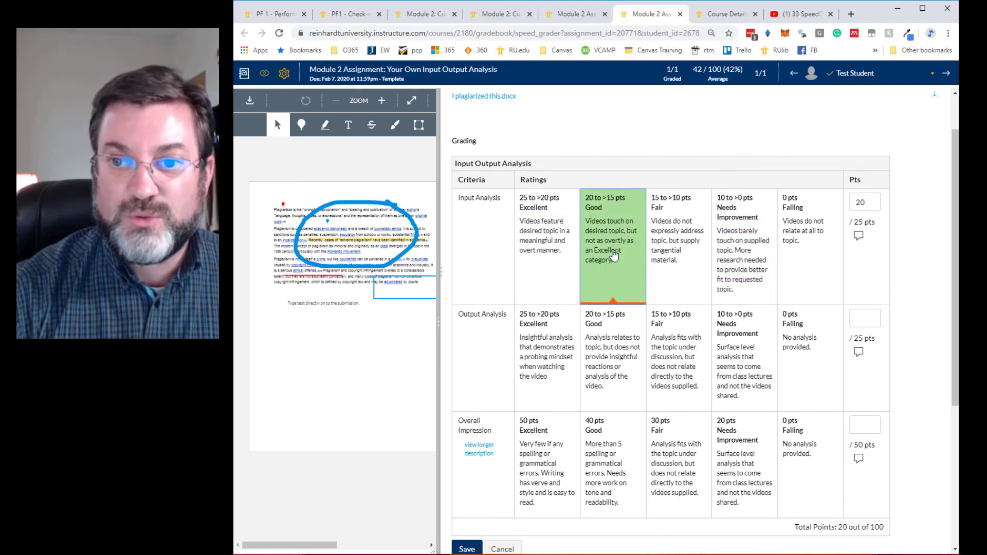
{"action": "double_click", "coordinate": [855, 202]}
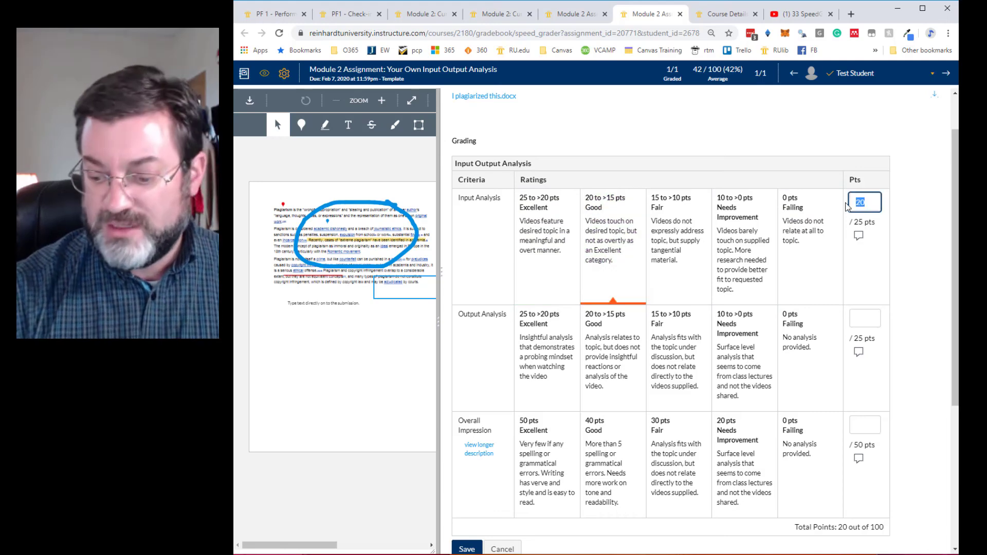
{"action": "type", "text": "22.5"}
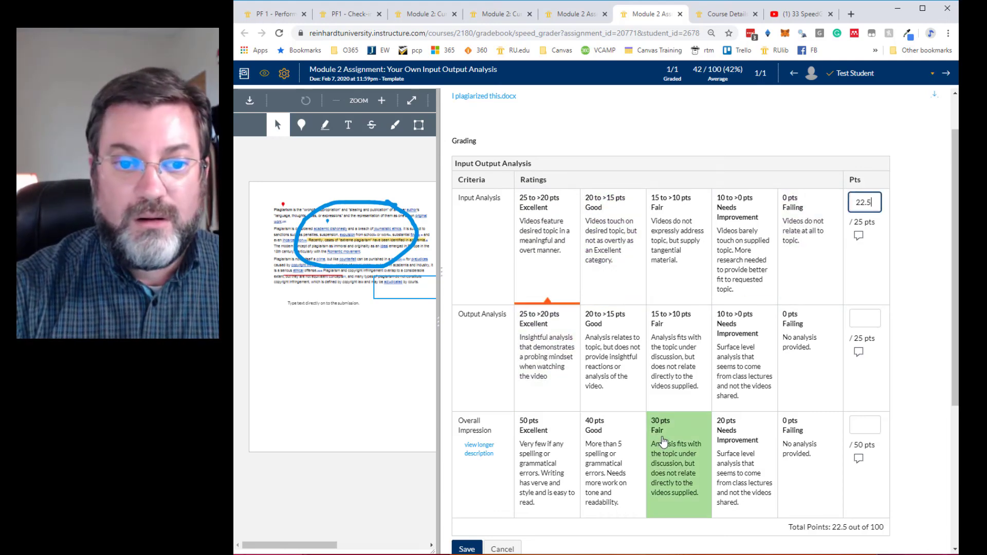
Rate Output Analysis as Good and set its score to 18 points within that range.
{"action": "left_click", "coordinate": [584, 389]}
{"action": "left_click", "coordinate": [849, 321]}
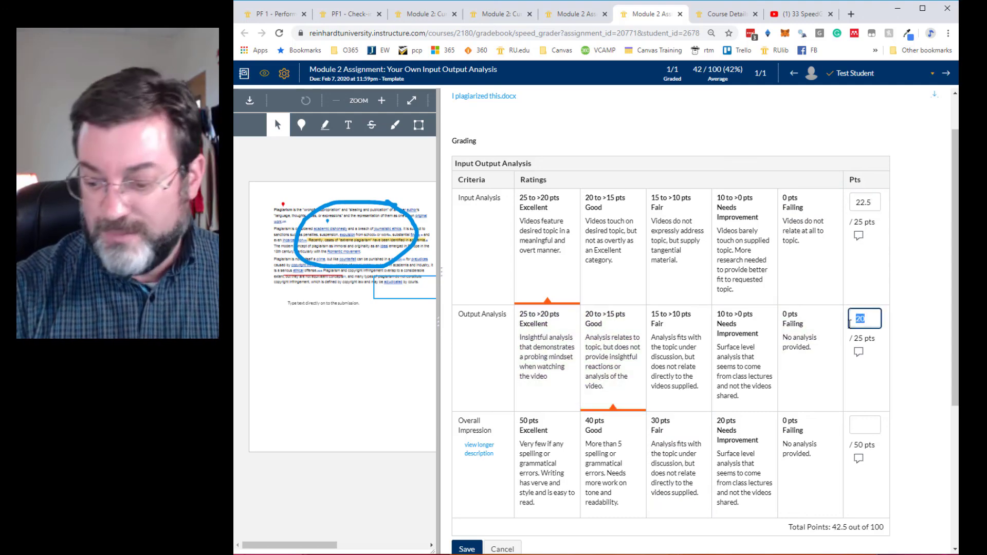
{"action": "type", "text": "18"}
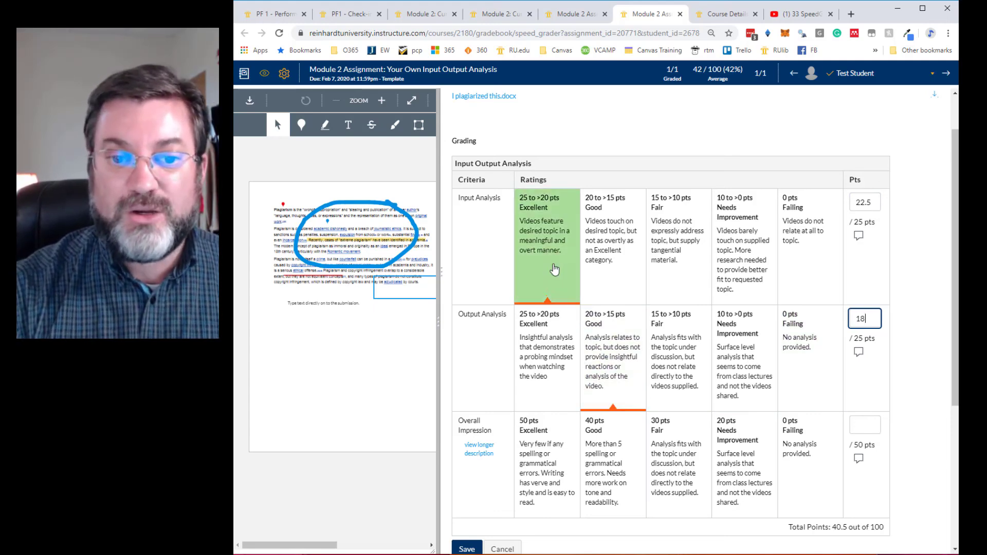
Pick the Excellent rating for Overall Impression and override its score with 45 points.
{"action": "left_click", "coordinate": [558, 459]}
{"action": "left_click", "coordinate": [849, 427]}
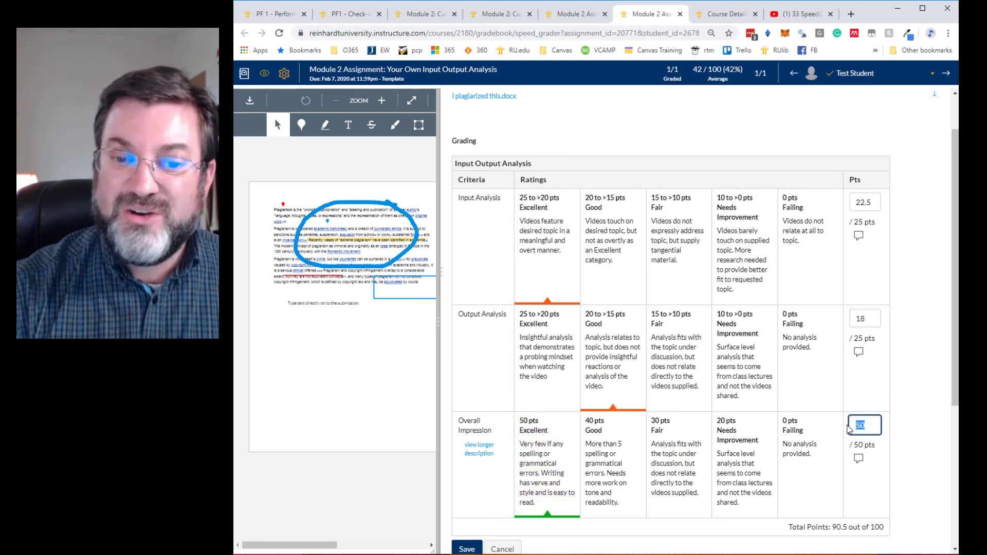
{"action": "type", "text": "45"}
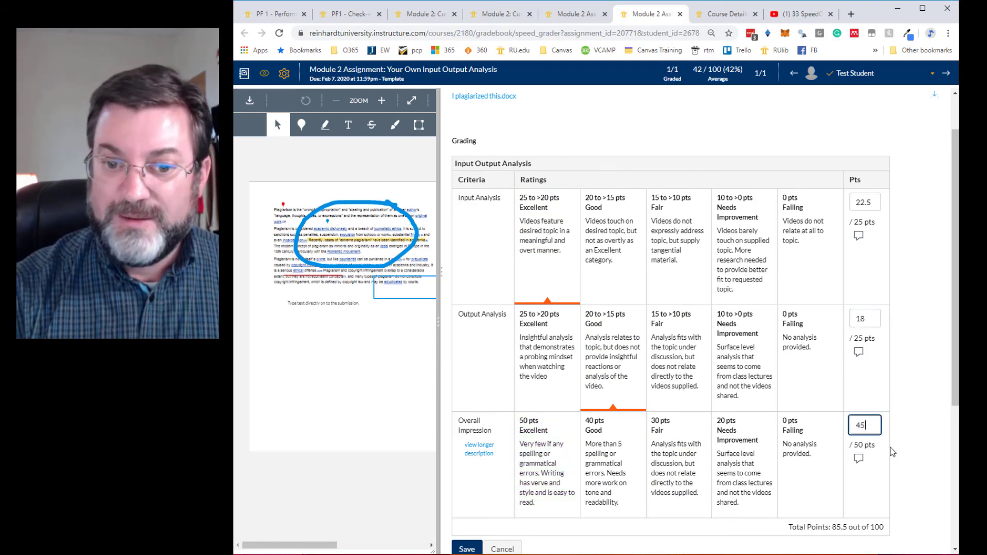
{"action": "left_click", "coordinate": [903, 435]}
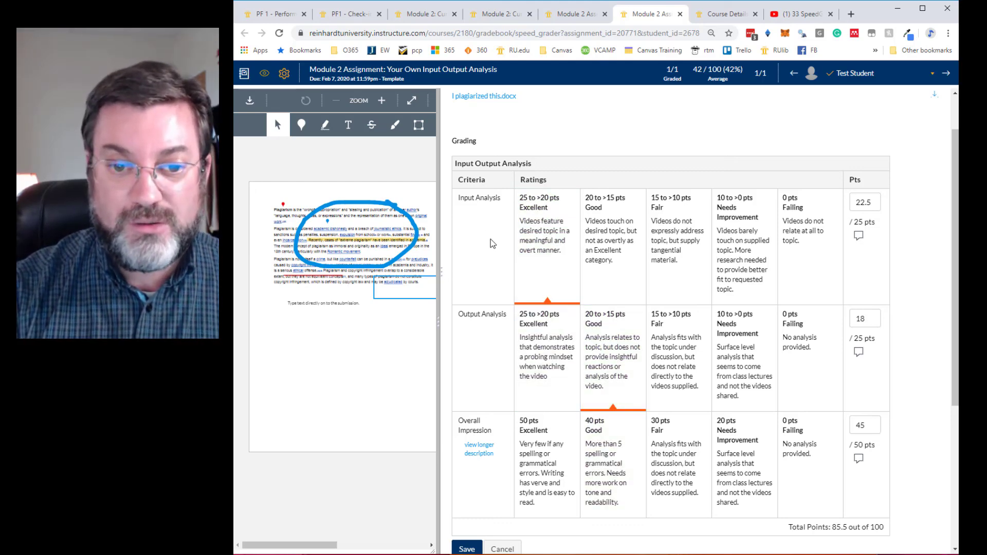
Save the completed rubric assessment and review the grade and ratings recorded for the submission.
{"action": "scroll", "coordinate": [649, 447], "scroll_direction": "down", "scroll_amount": 5}
{"action": "scroll", "coordinate": [650, 447], "scroll_direction": "up", "scroll_amount": 1}
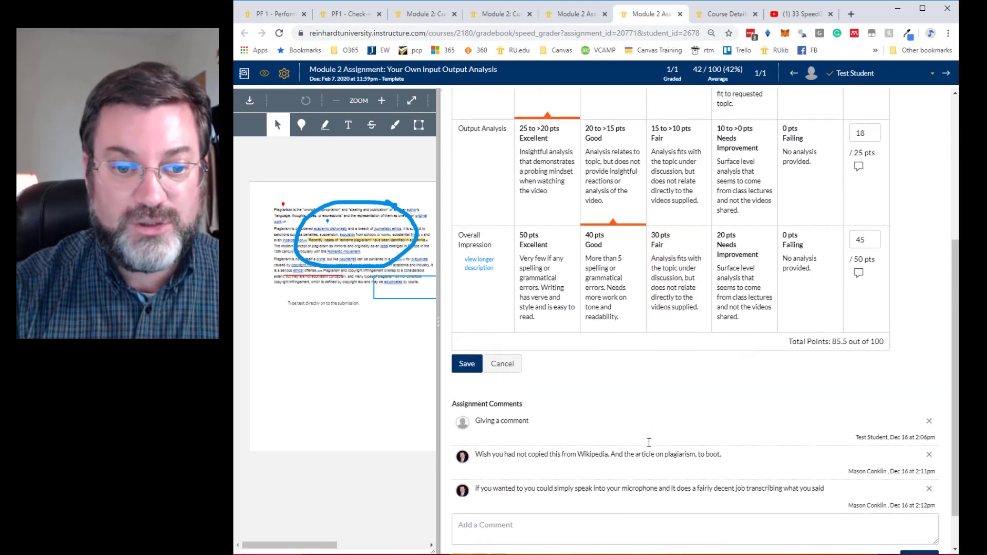
{"action": "left_click", "coordinate": [466, 371]}
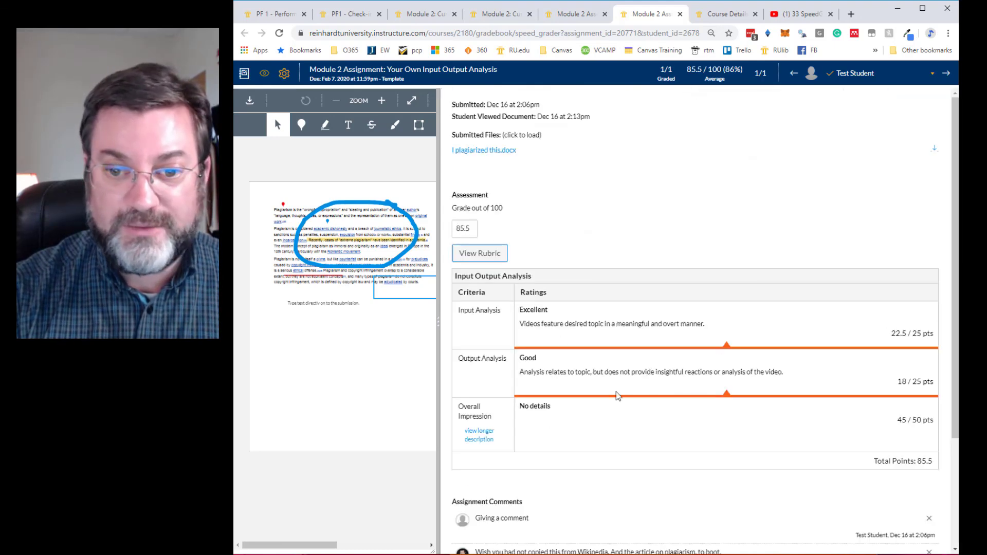
{"action": "scroll", "coordinate": [617, 439], "scroll_direction": "down", "scroll_amount": 2}
{"action": "scroll", "coordinate": [617, 439], "scroll_direction": "up", "scroll_amount": 2}
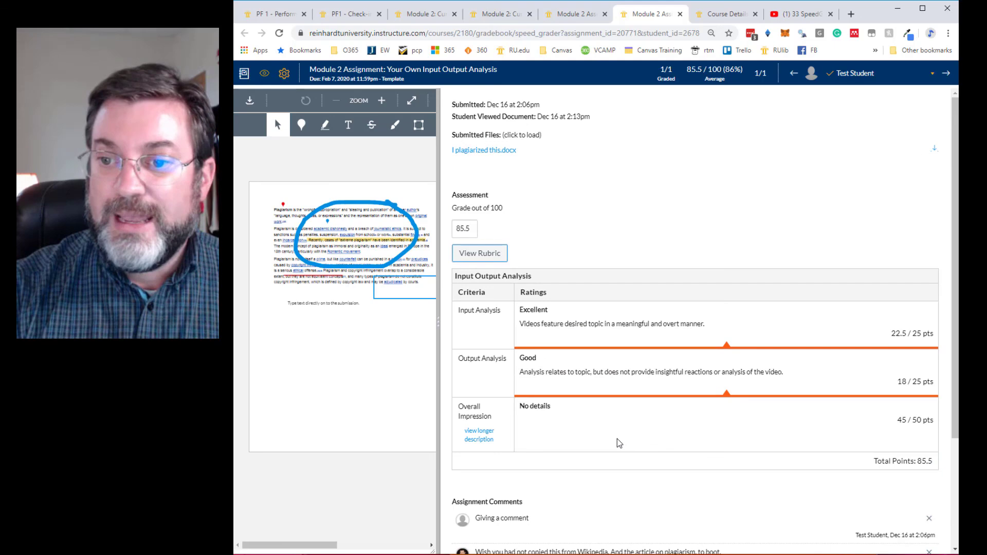